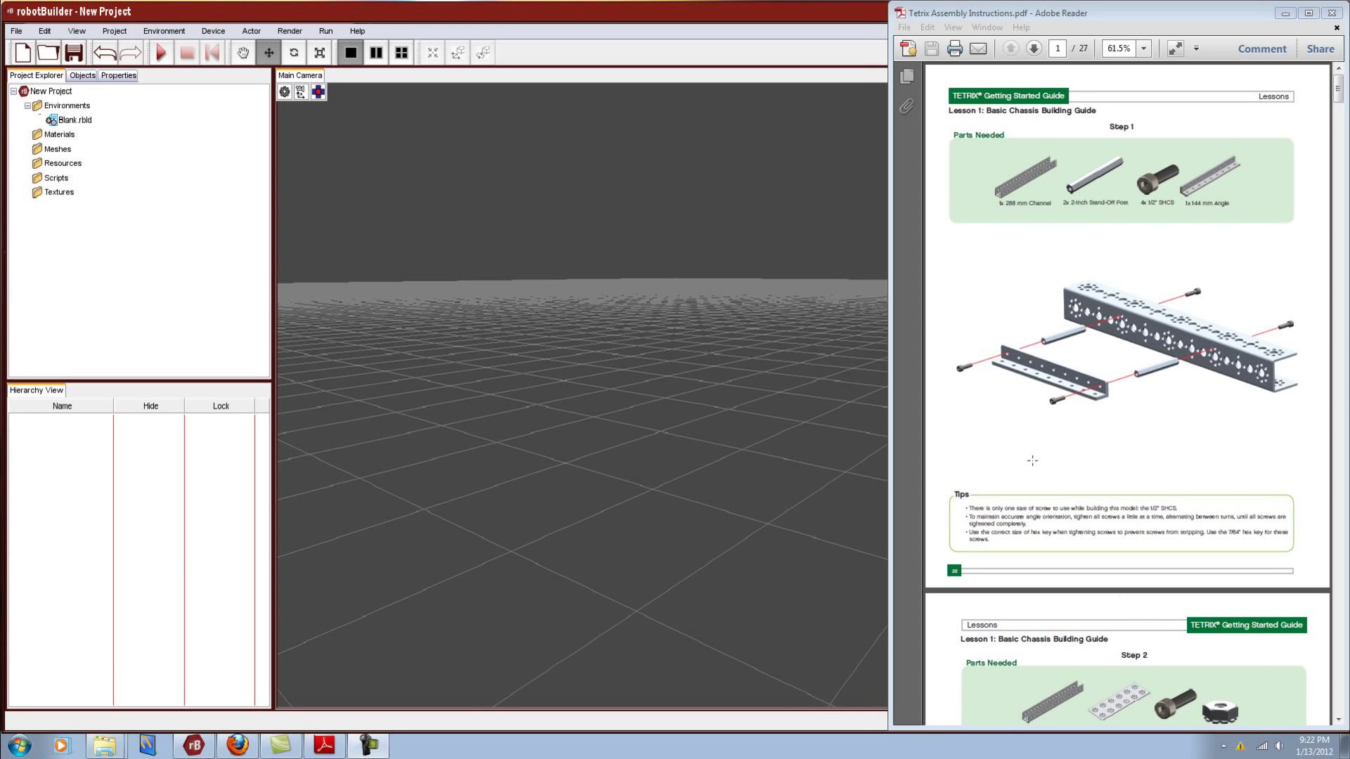
Add a copy of the existing resource file "tetrix complete robot.rres" to the project's Resources folder
drag(1020, 14, 1065, 15)
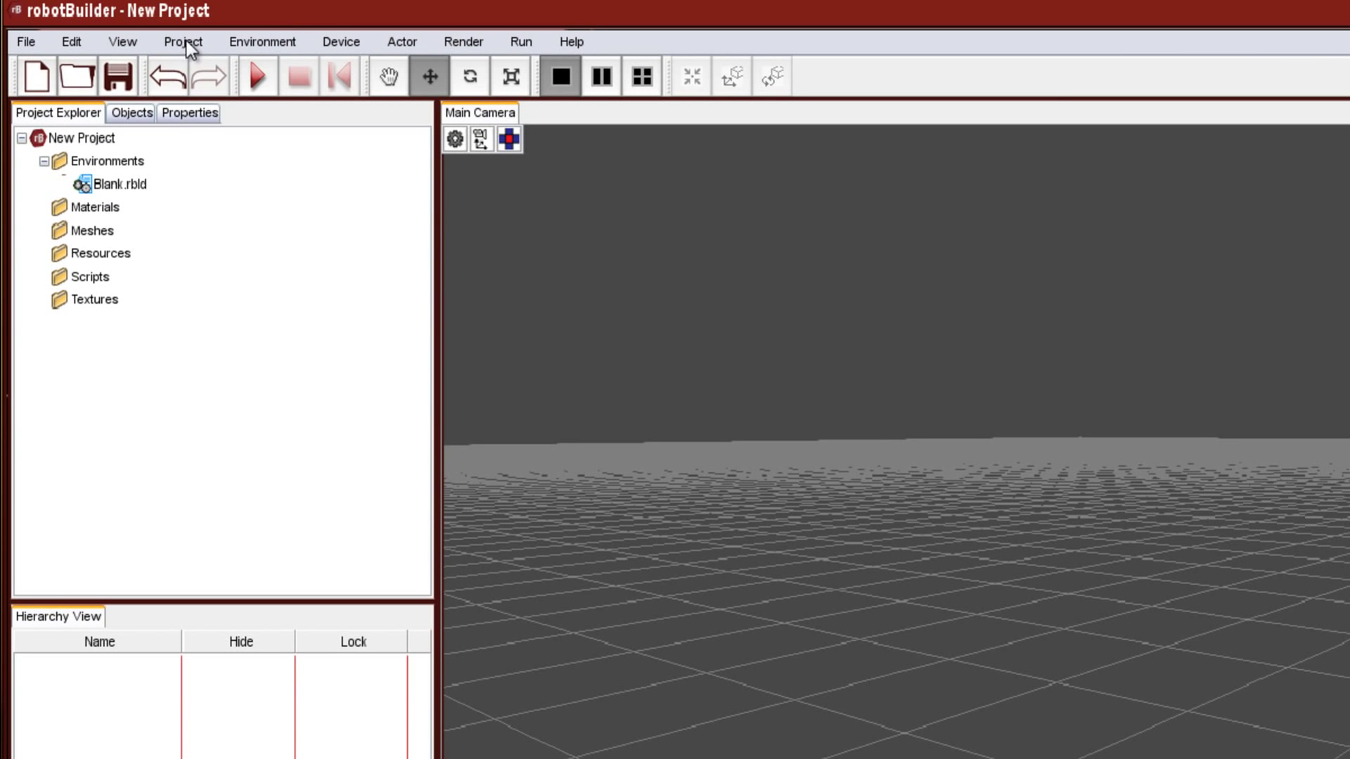
click(185, 41)
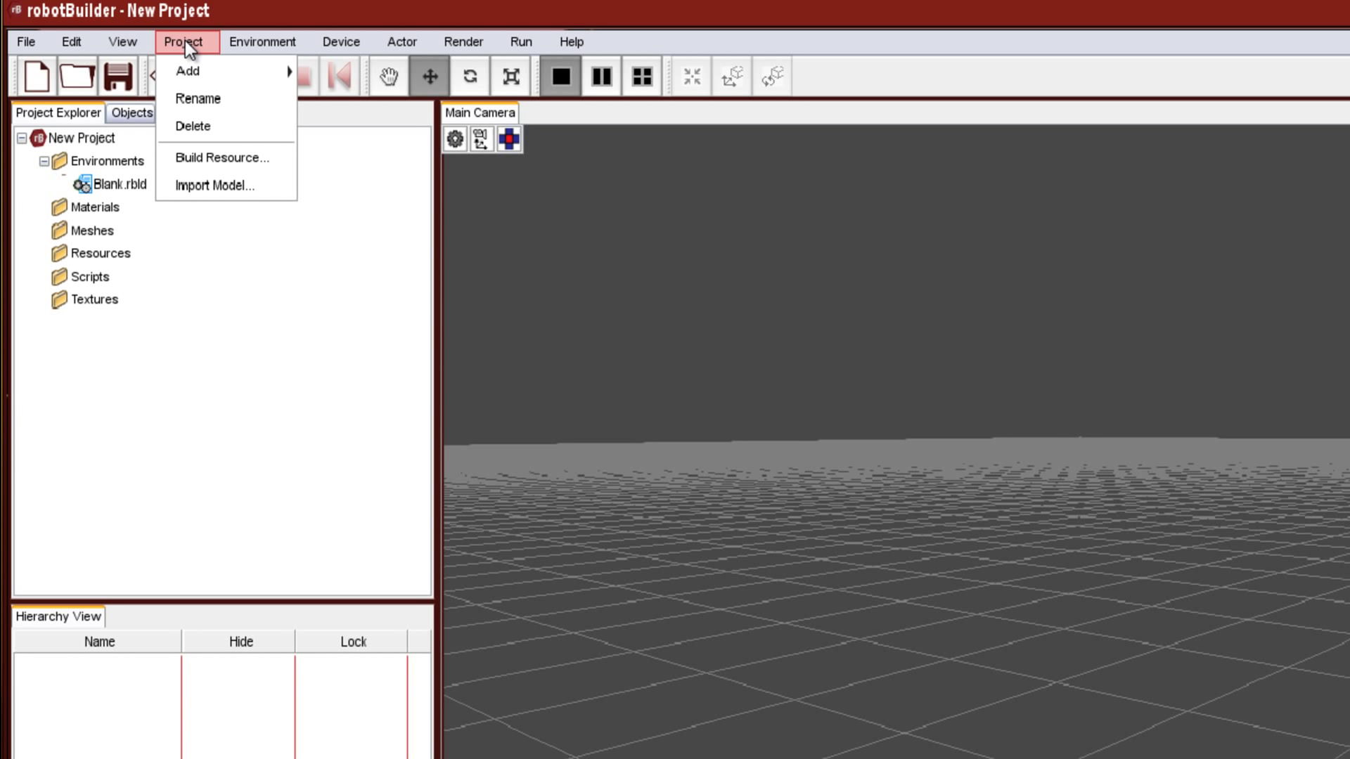
mouse_move(189, 67)
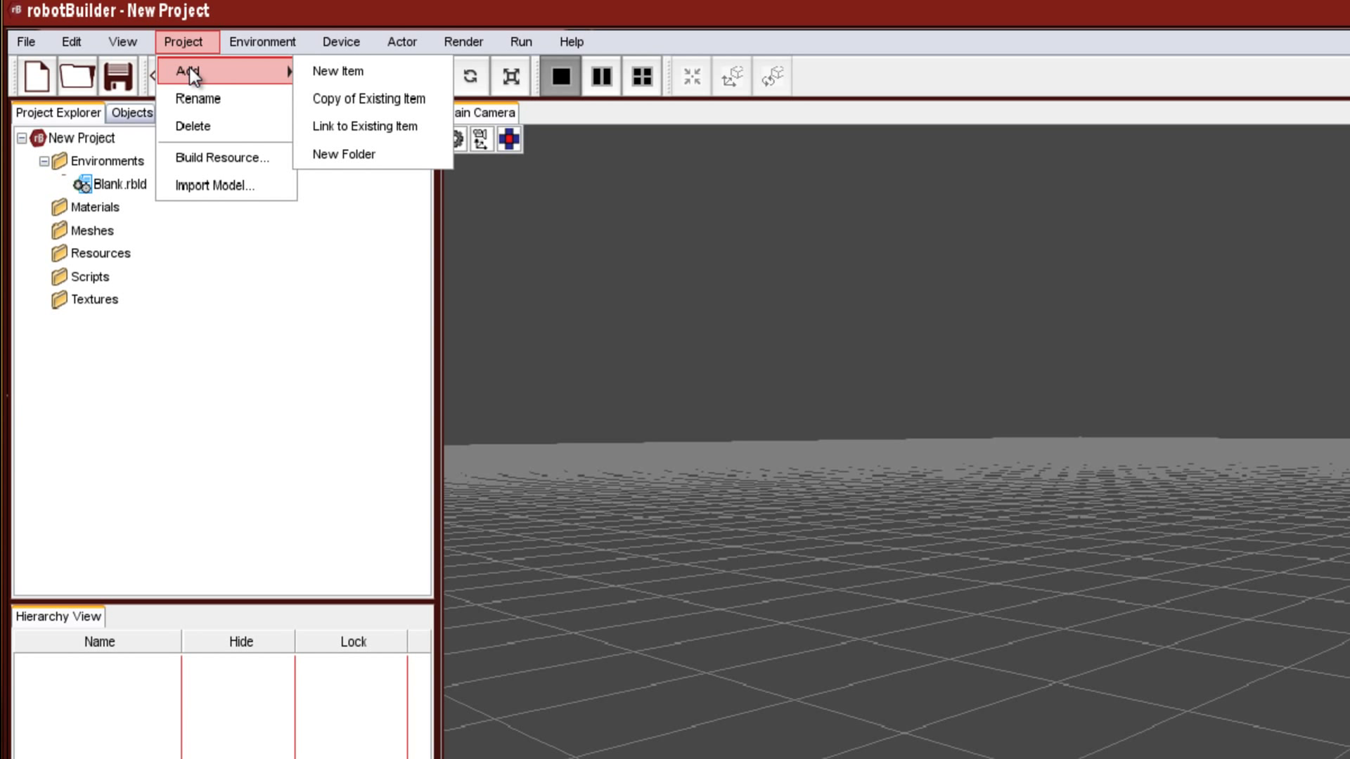
click(355, 98)
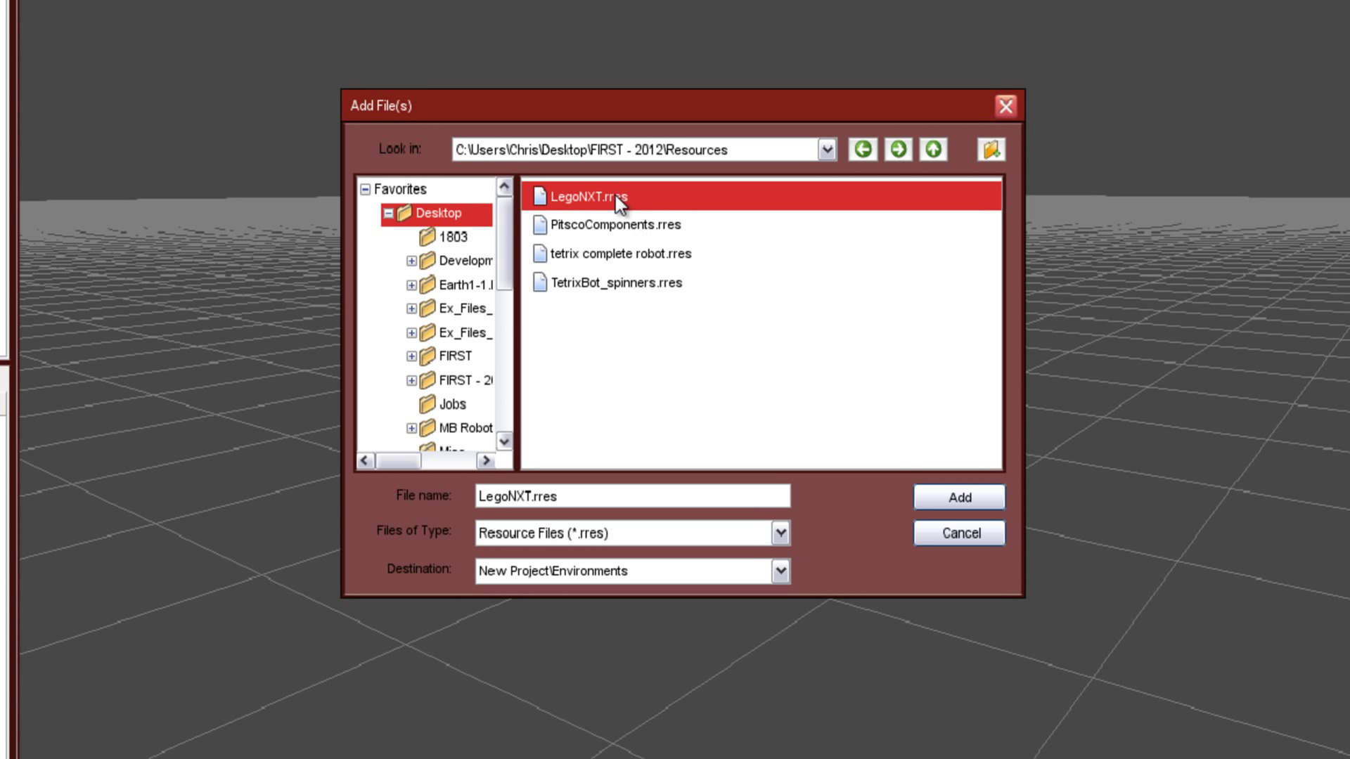
click(639, 254)
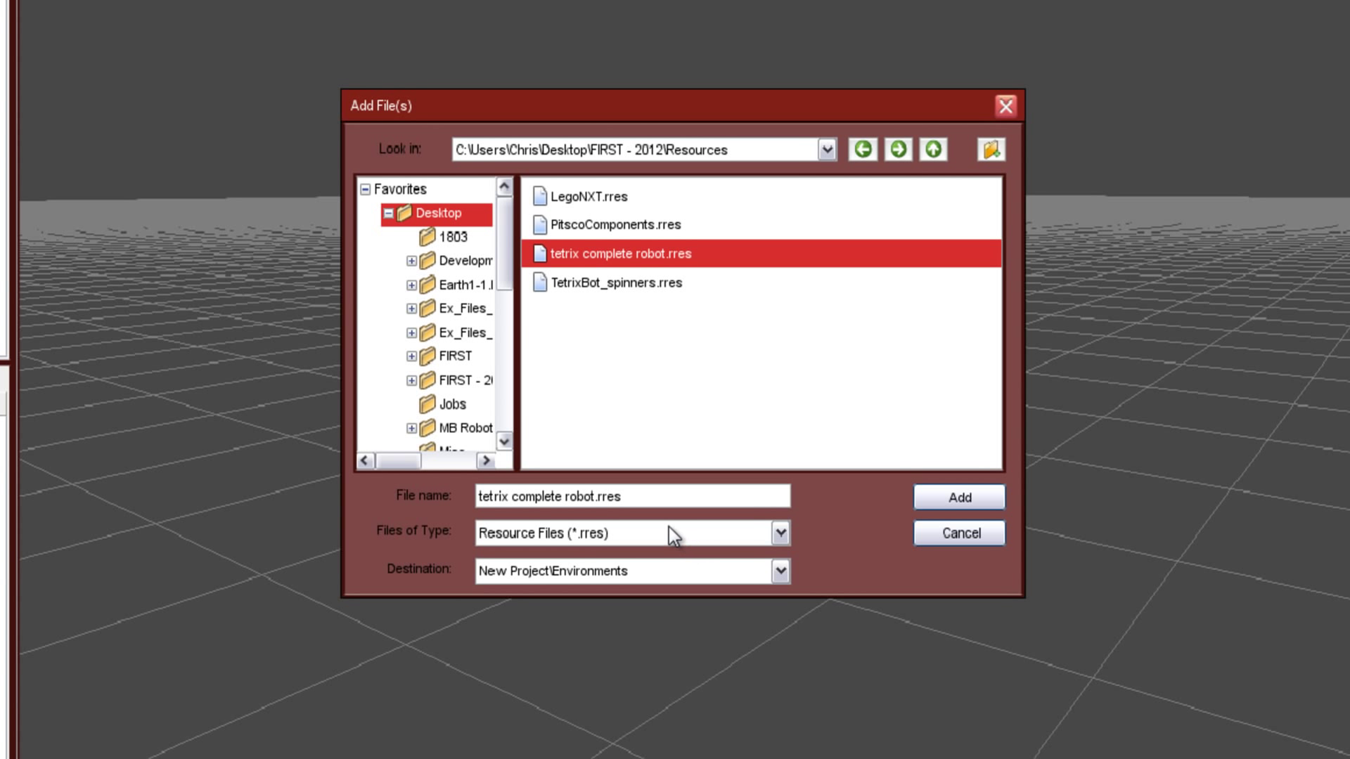
click(618, 539)
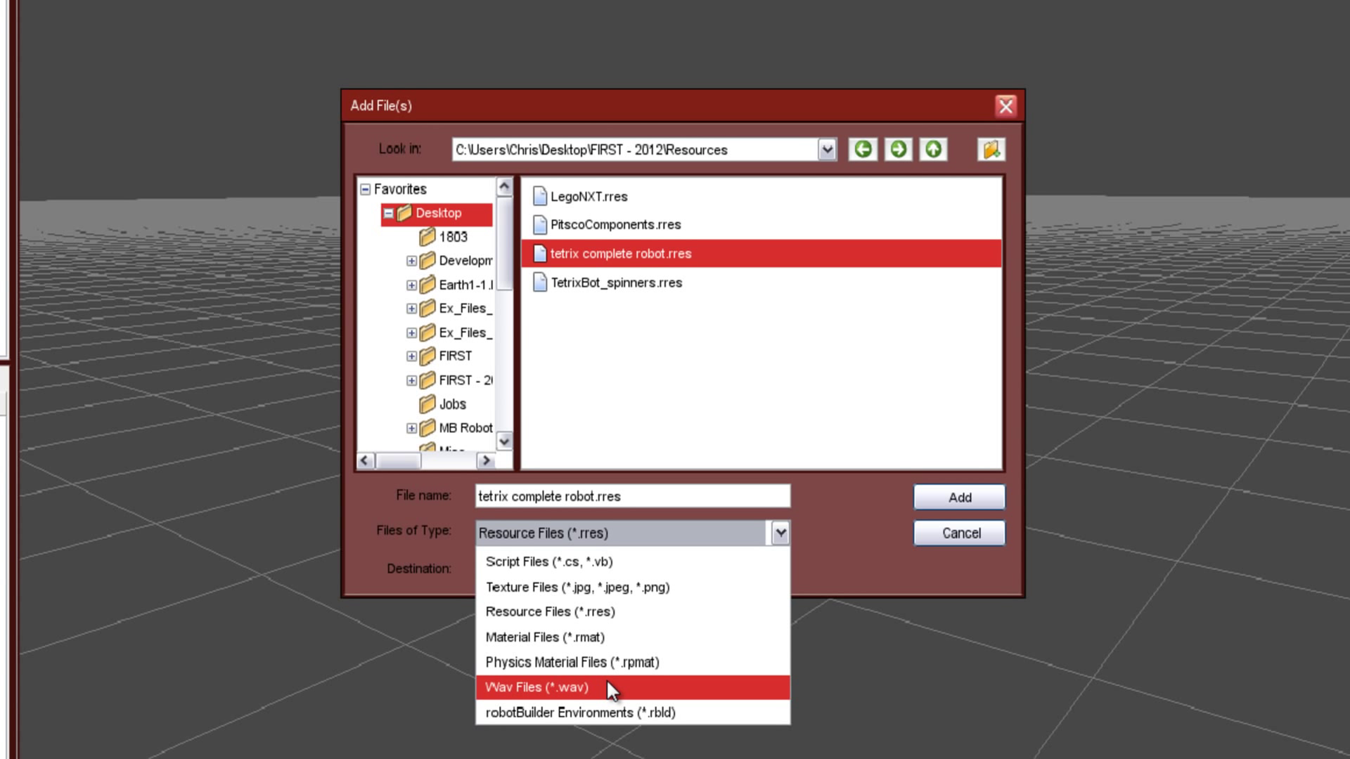
click(598, 537)
click(640, 576)
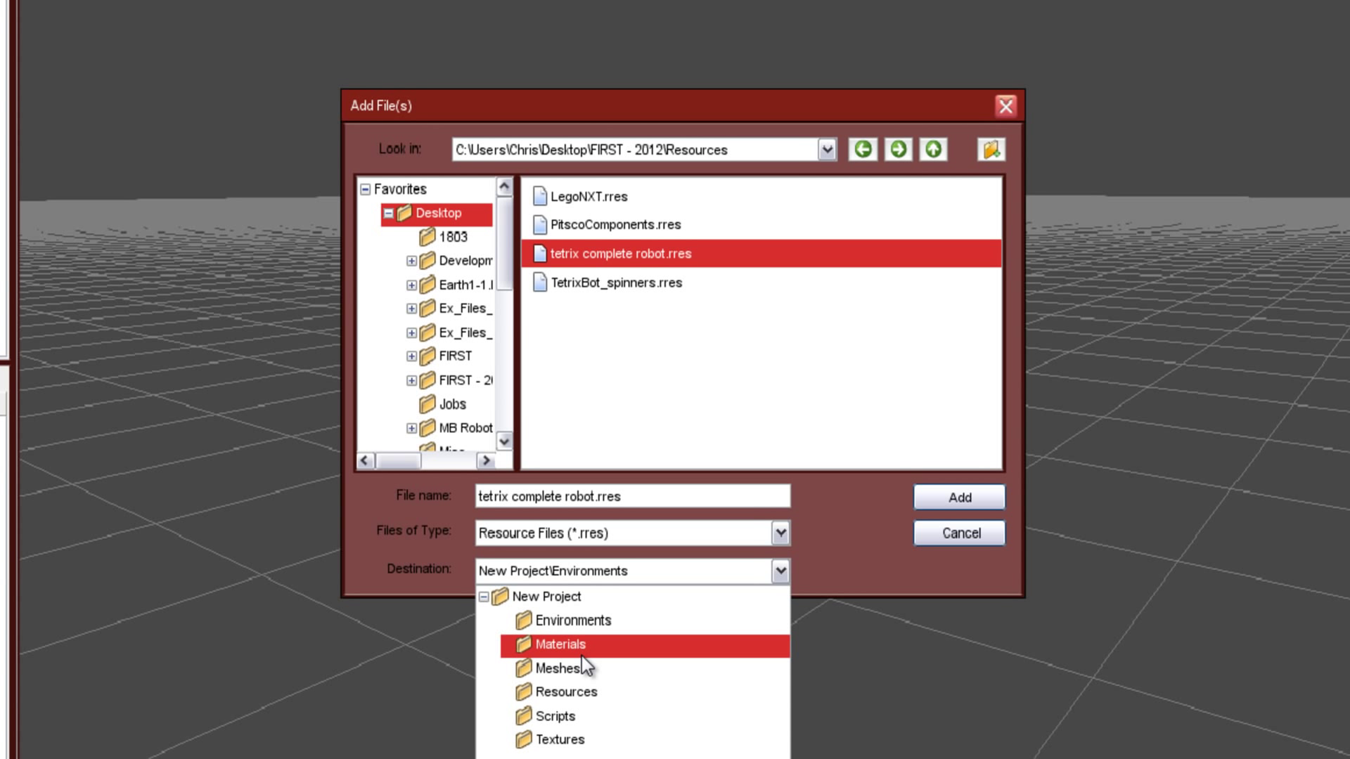
click(566, 693)
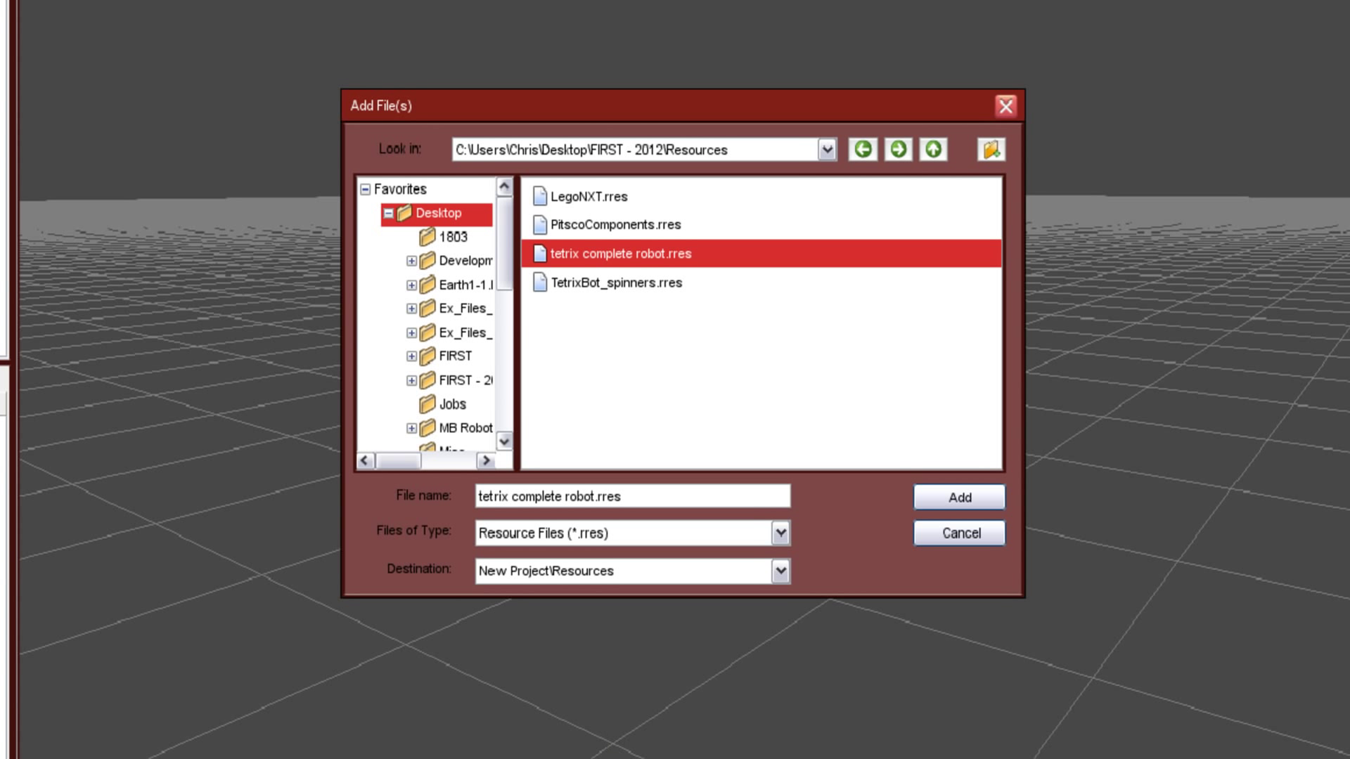
click(958, 500)
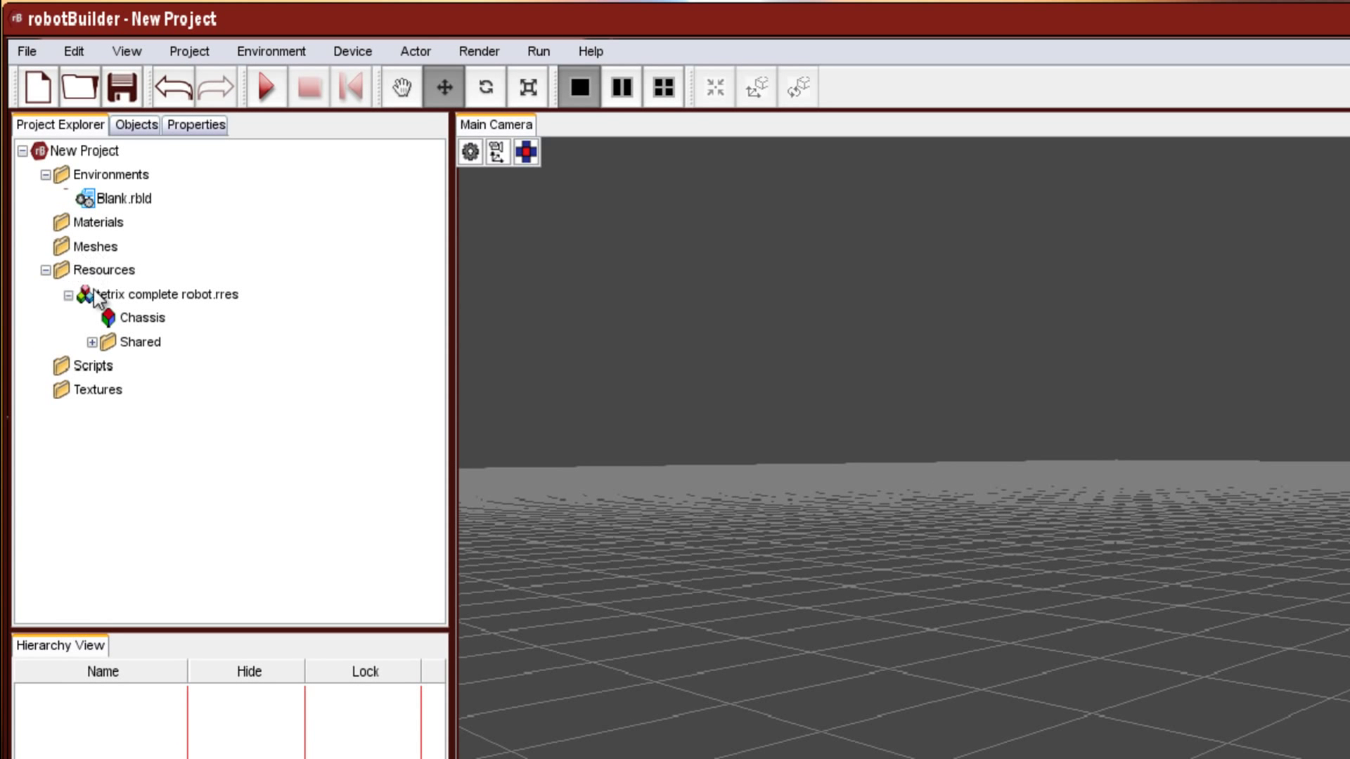
Place the Chassis from the tetrix complete robot resource in the environment and reposition it along its blue and red axes
click(143, 301)
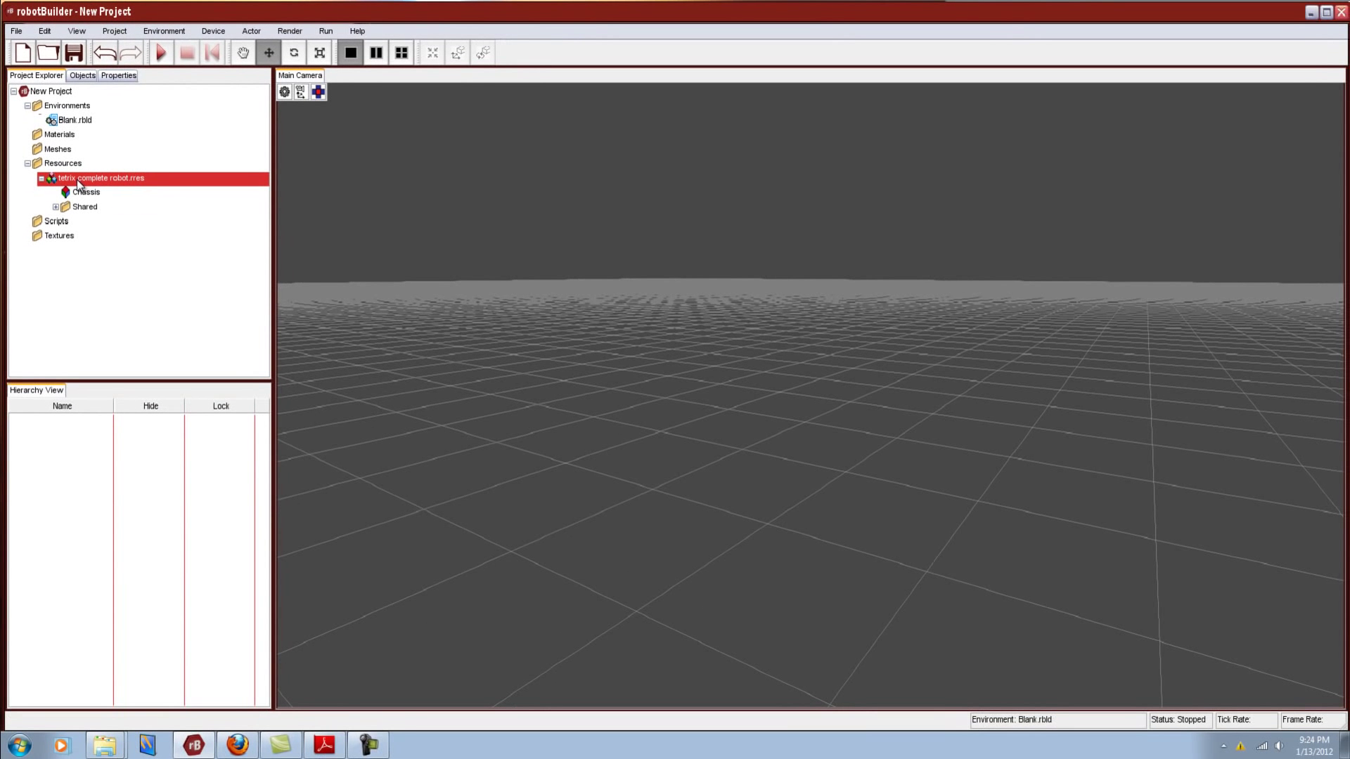
drag(77, 180, 280, 186)
click(88, 193)
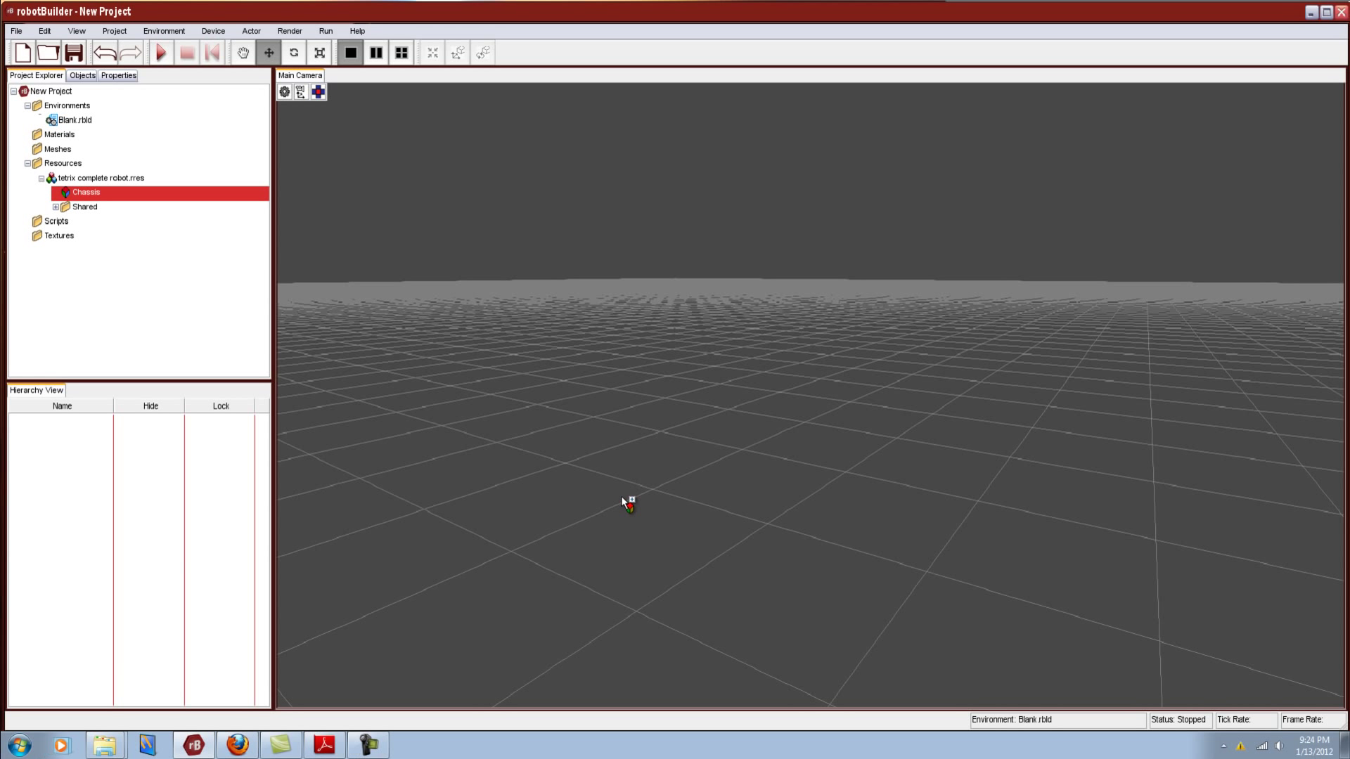
drag(639, 476, 605, 438)
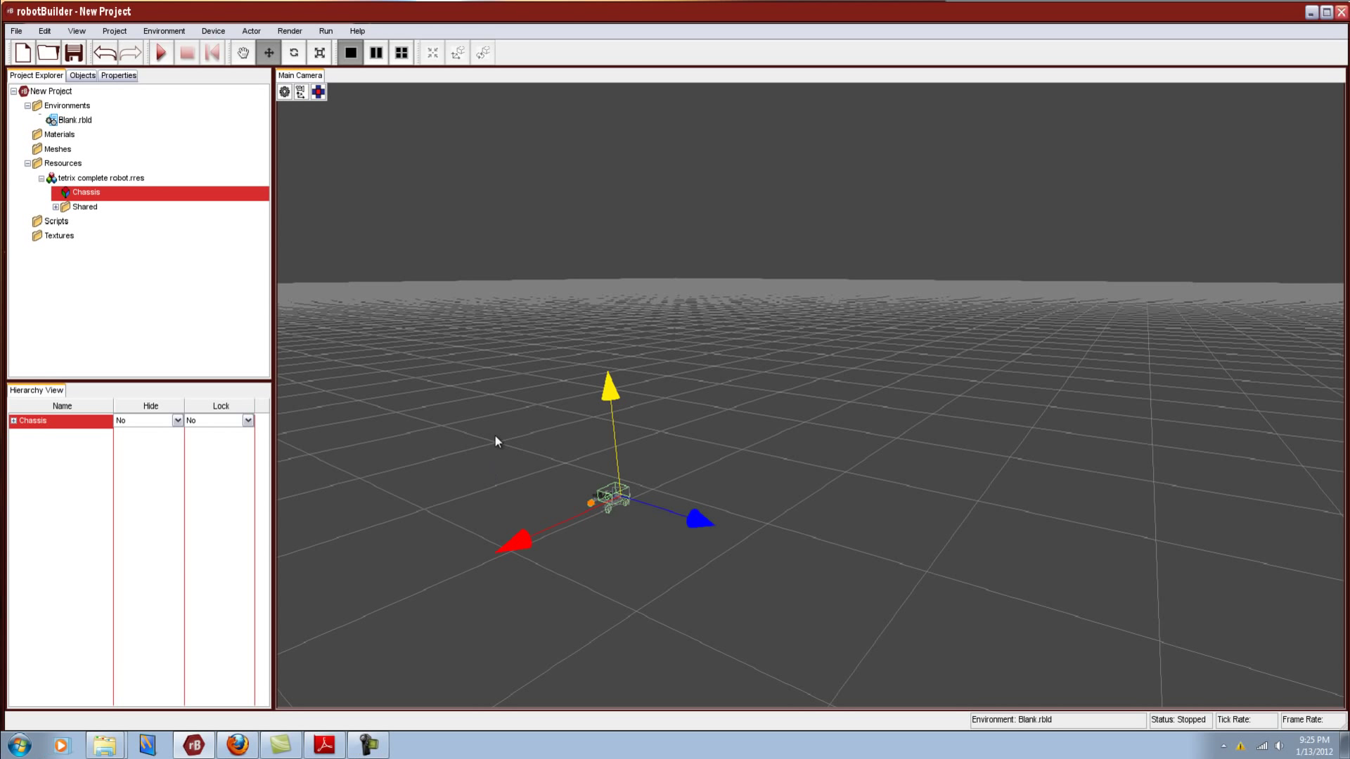
drag(701, 521, 846, 598)
drag(654, 590, 679, 609)
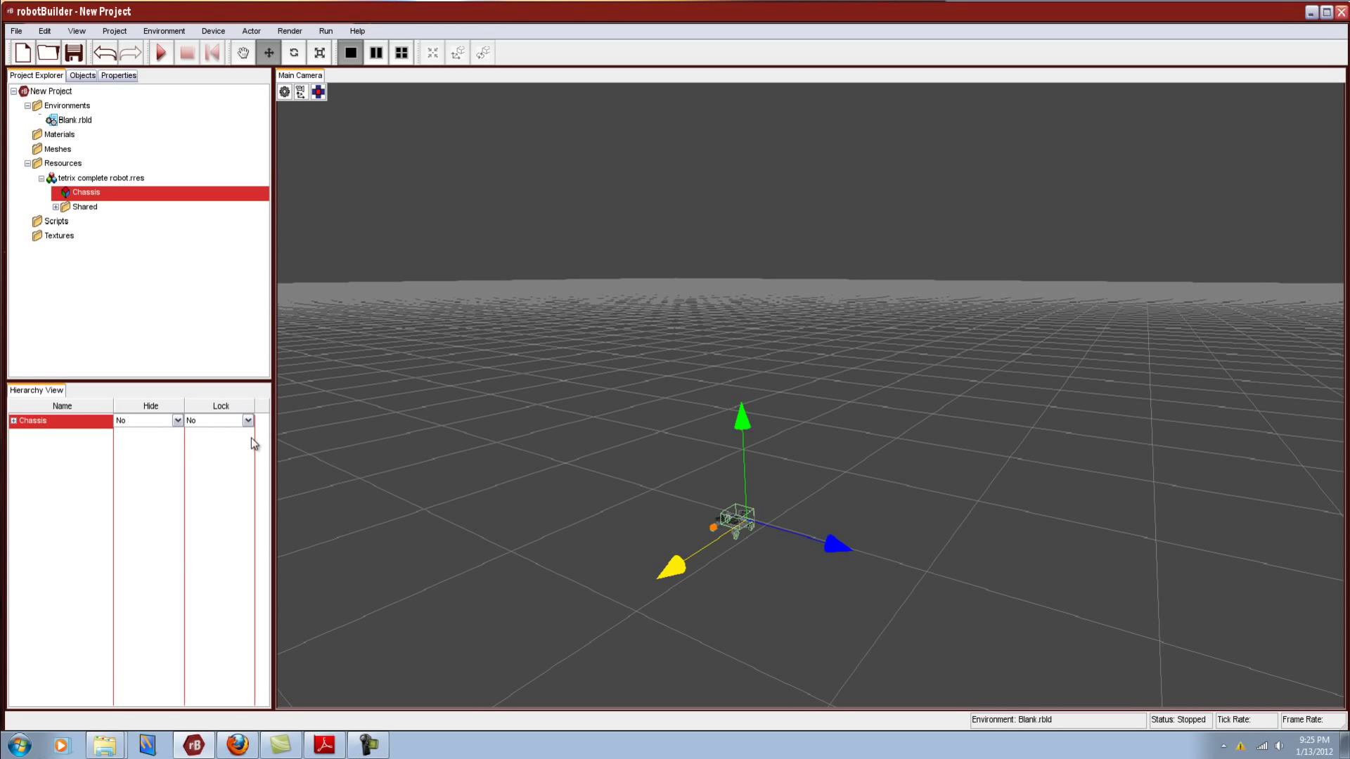
Try to add a second Chassis through the scene hierarchy, and delete the Chassis already placed in the environment
drag(82, 196, 83, 480)
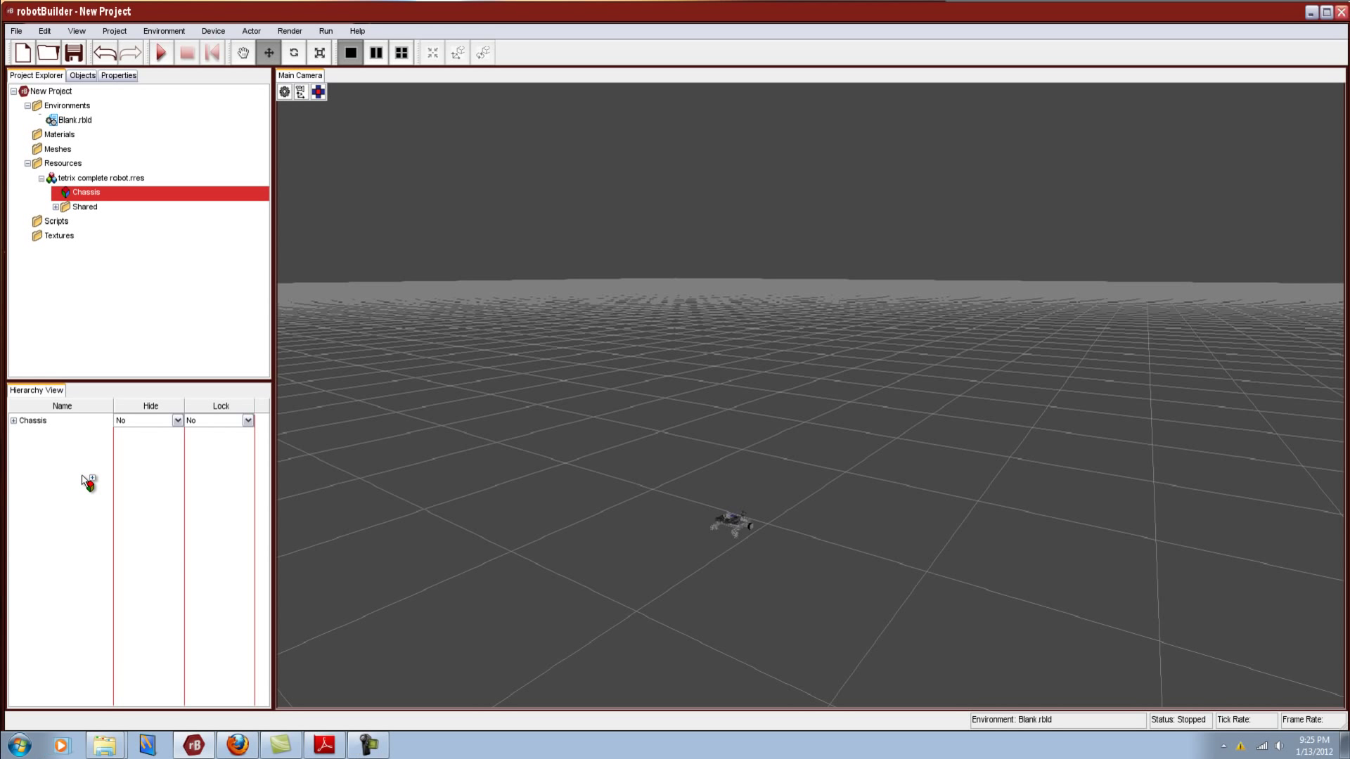
drag(83, 480, 72, 457)
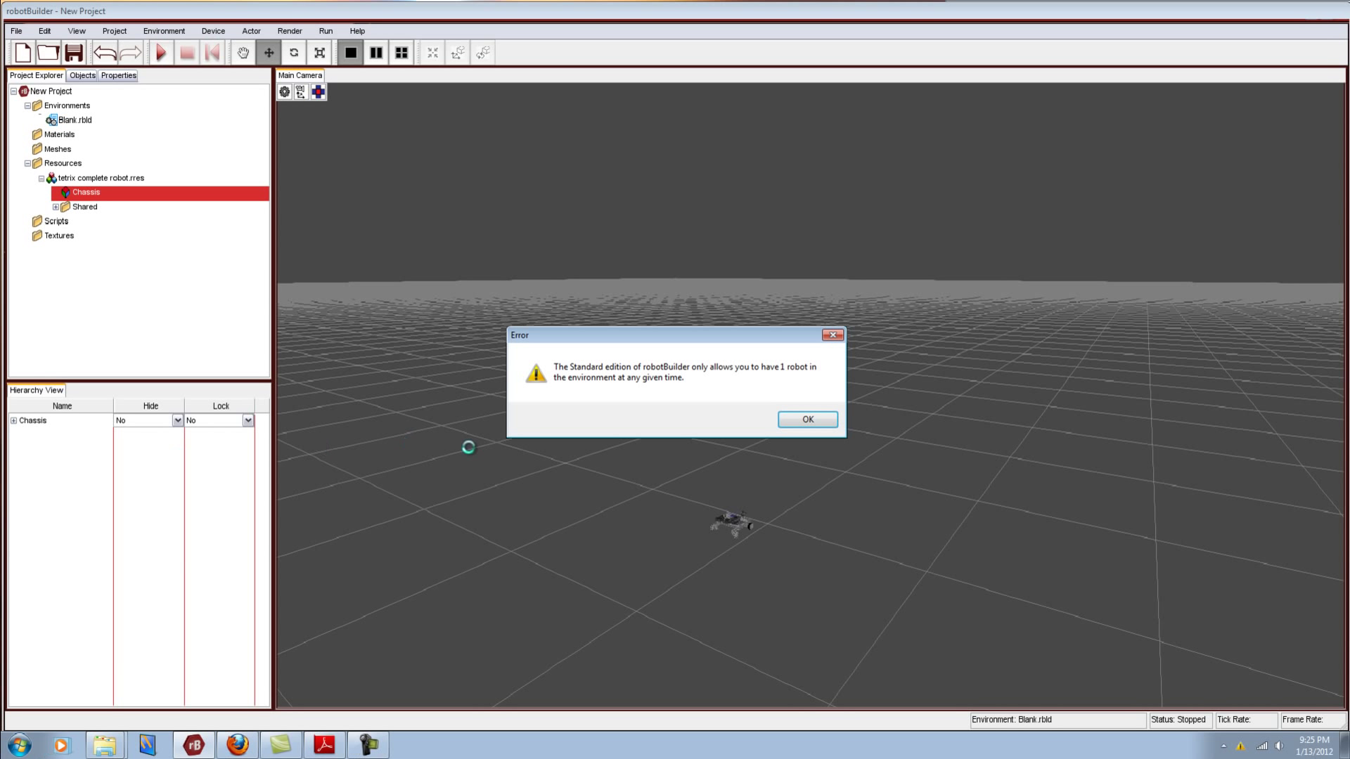
click(803, 422)
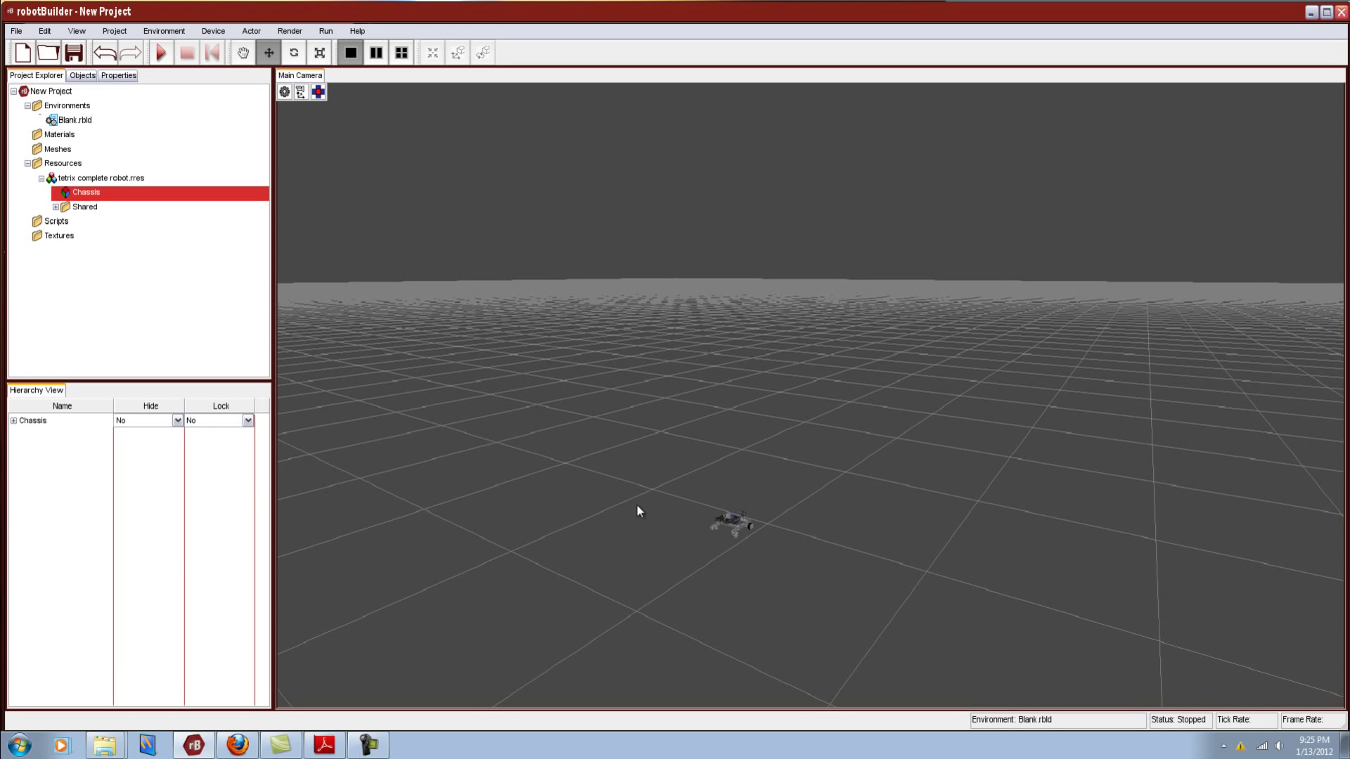
click(740, 522)
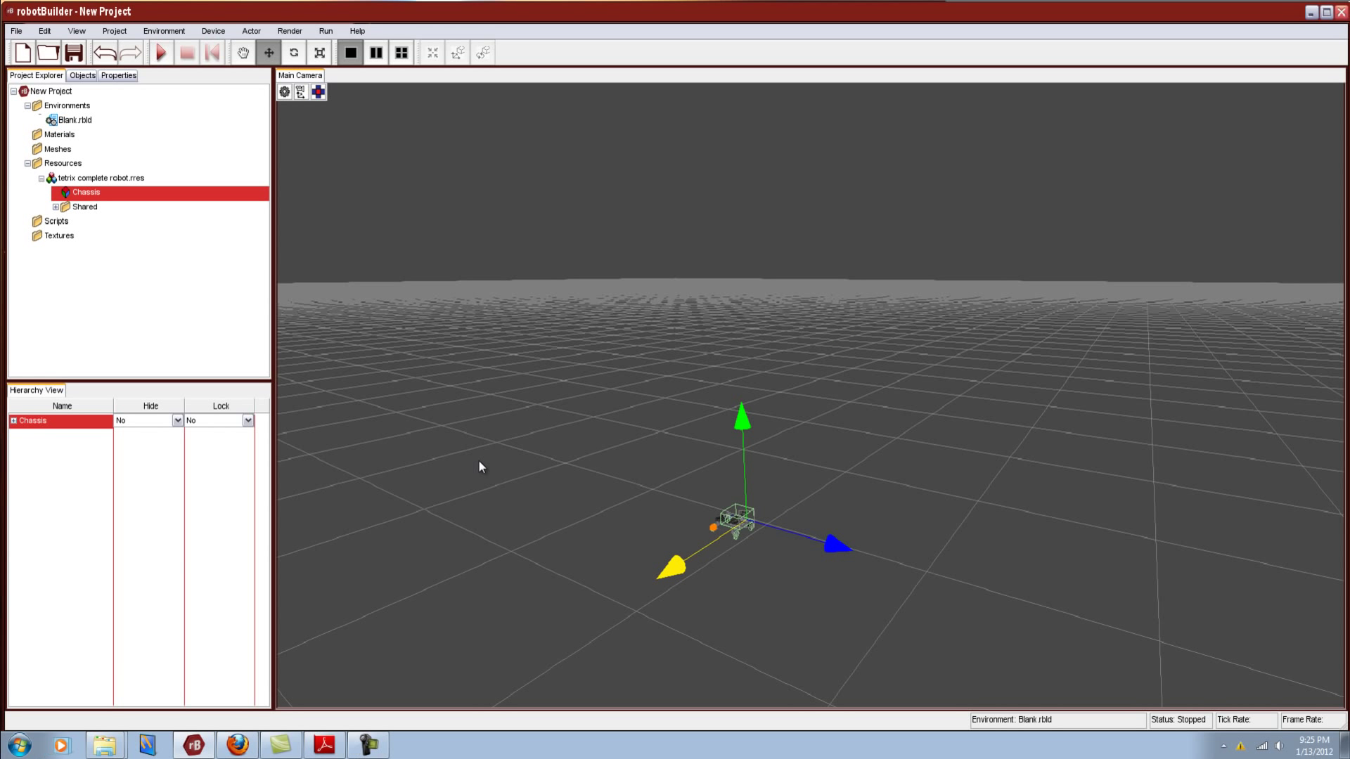
key(Delete)
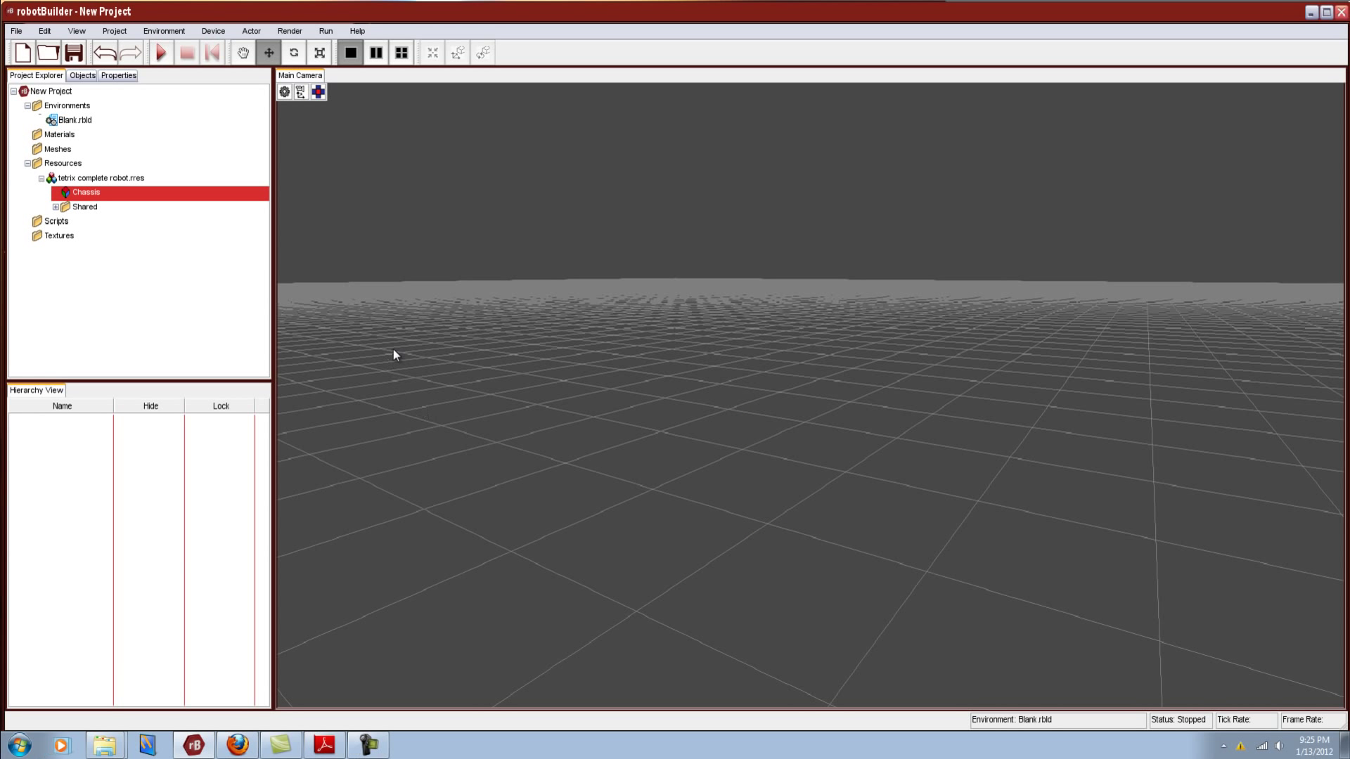
Add the Chassis to the empty scene hierarchy and delete it from the environment again
drag(100, 190, 210, 558)
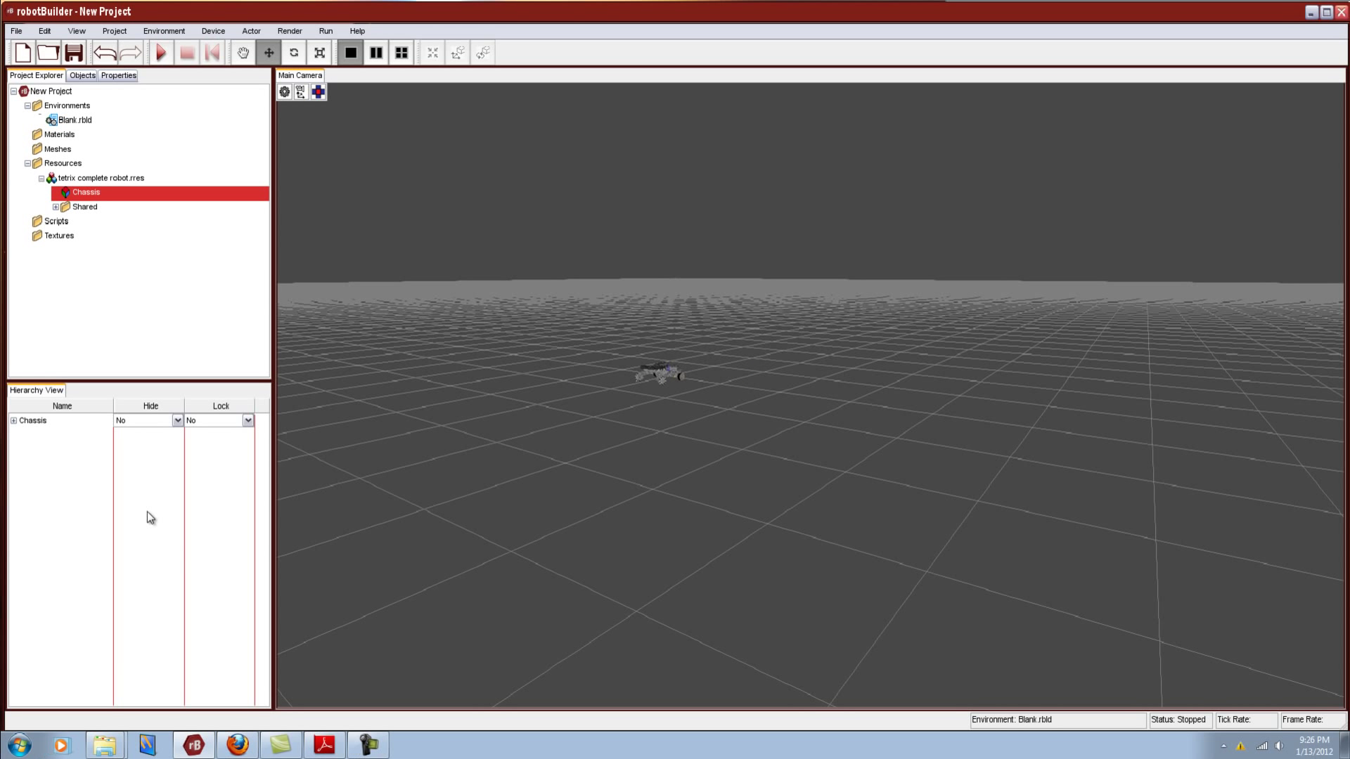
click(42, 421)
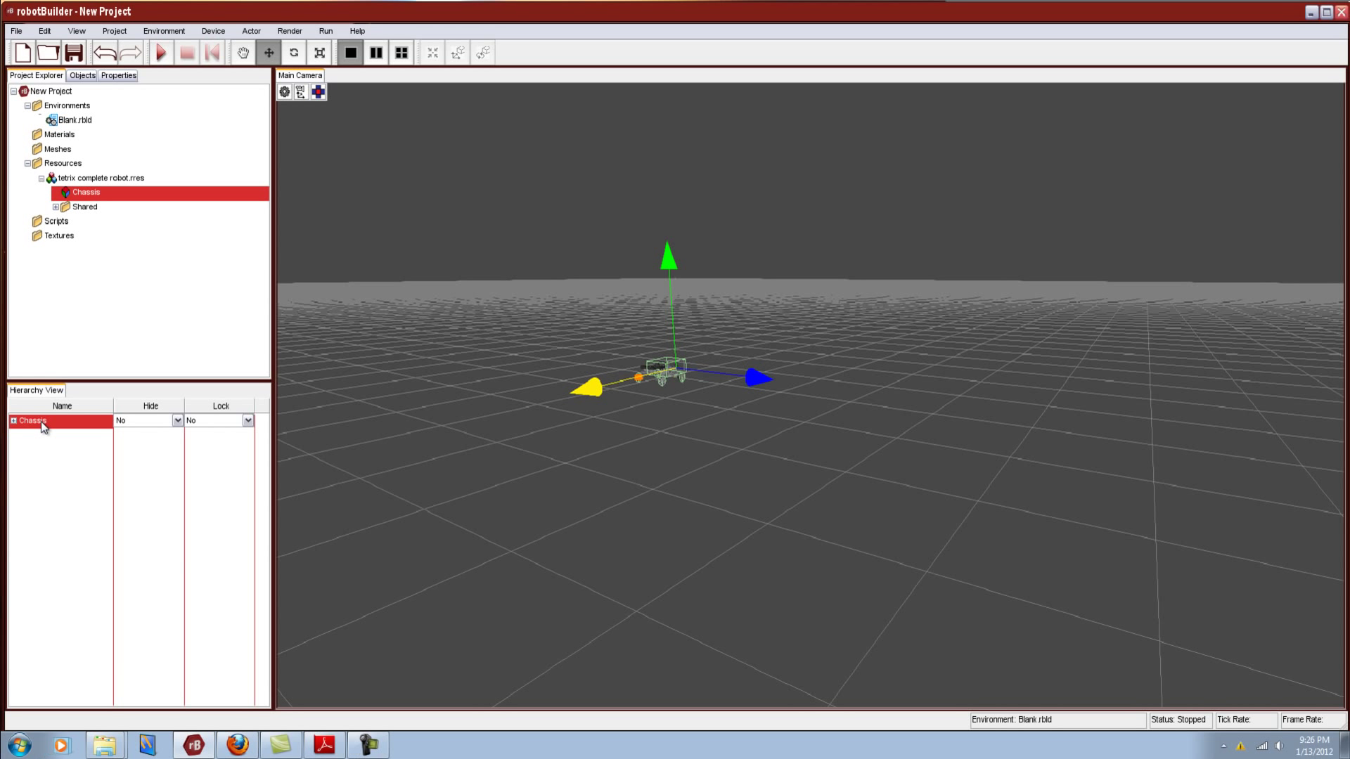
key(Delete)
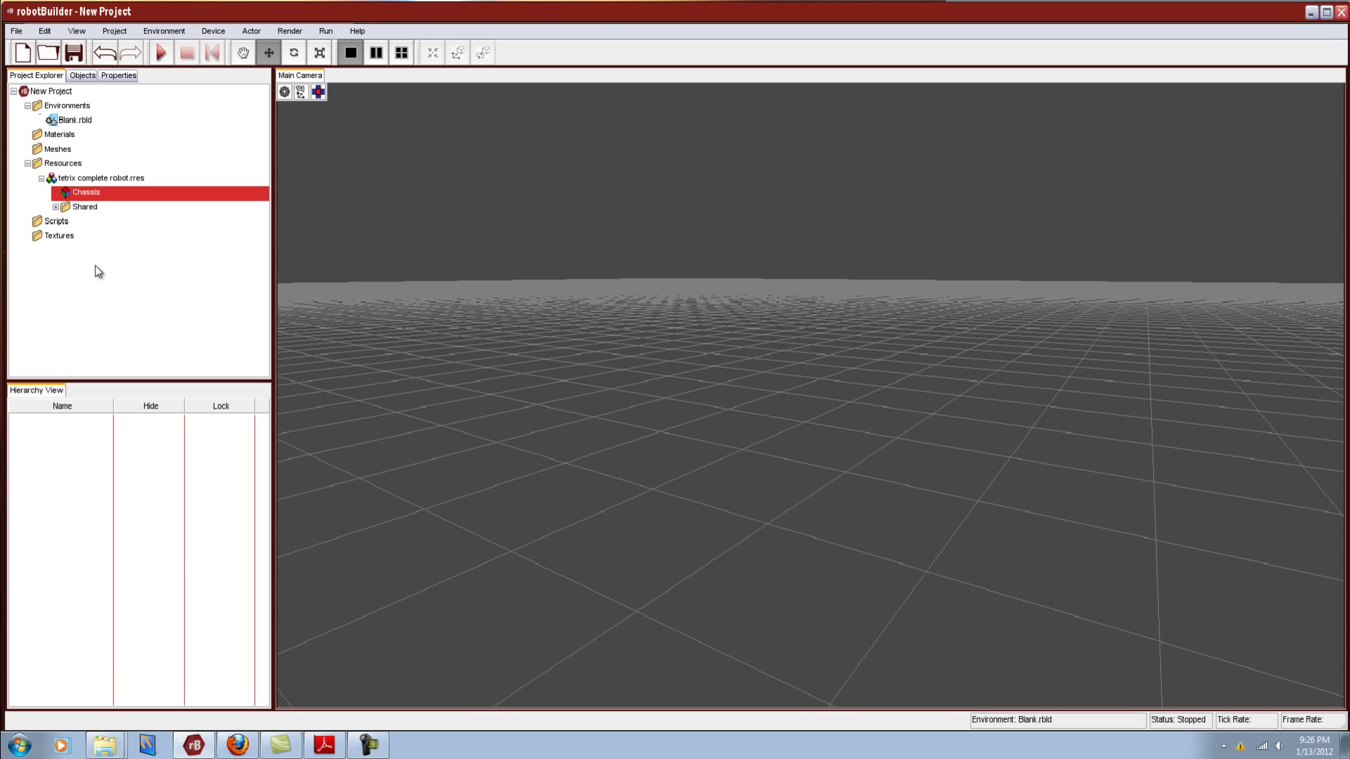
Try to give the "tetrix complete robot.rres" resource an empty name
click(95, 180)
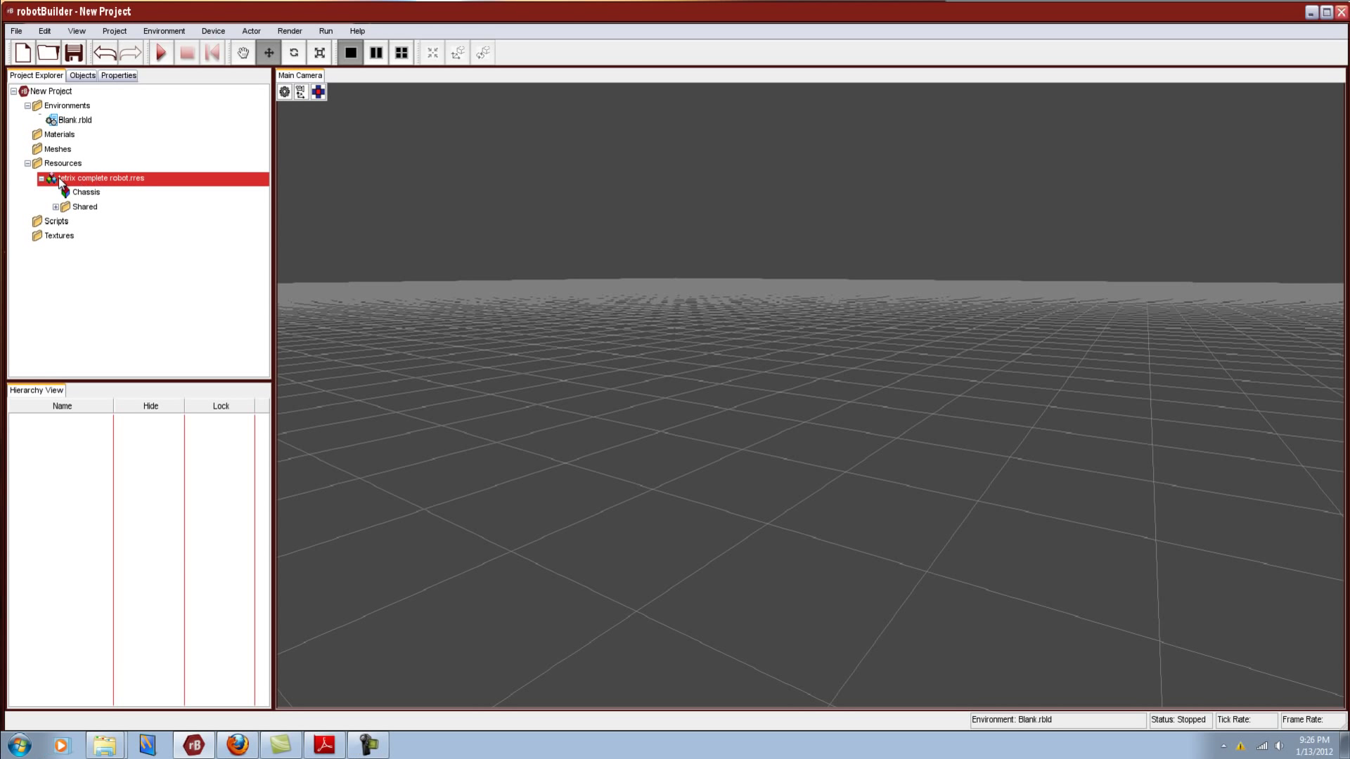
click(62, 177)
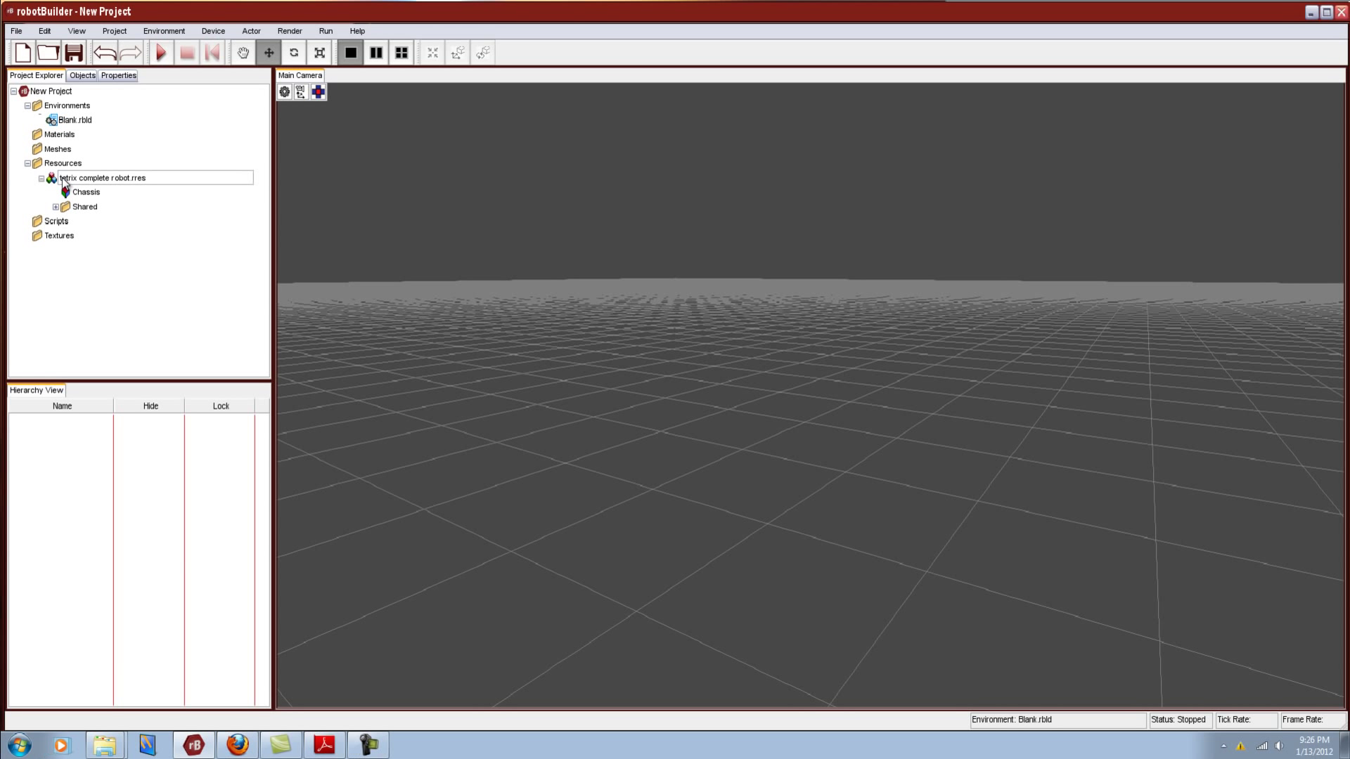
key(ctrl+a)
key(BackSpace)
key(Return)
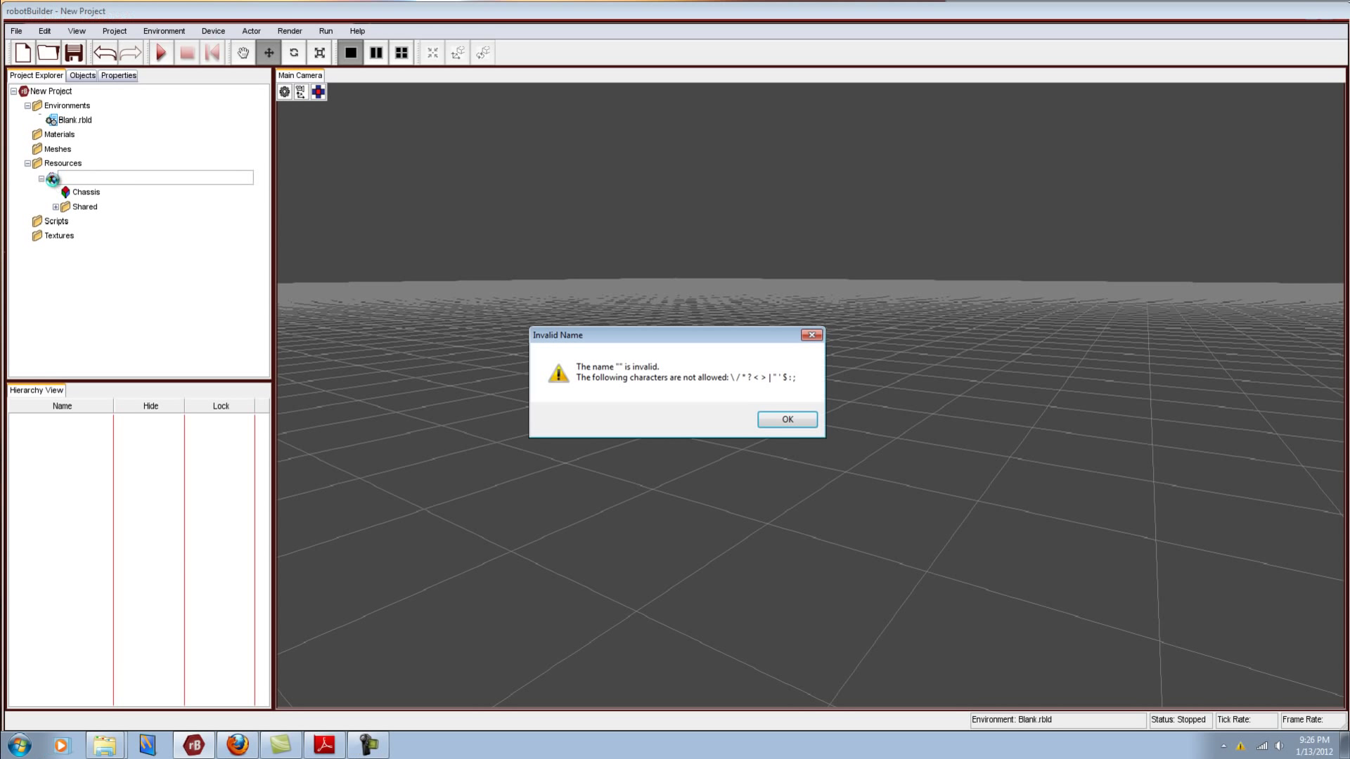
click(788, 420)
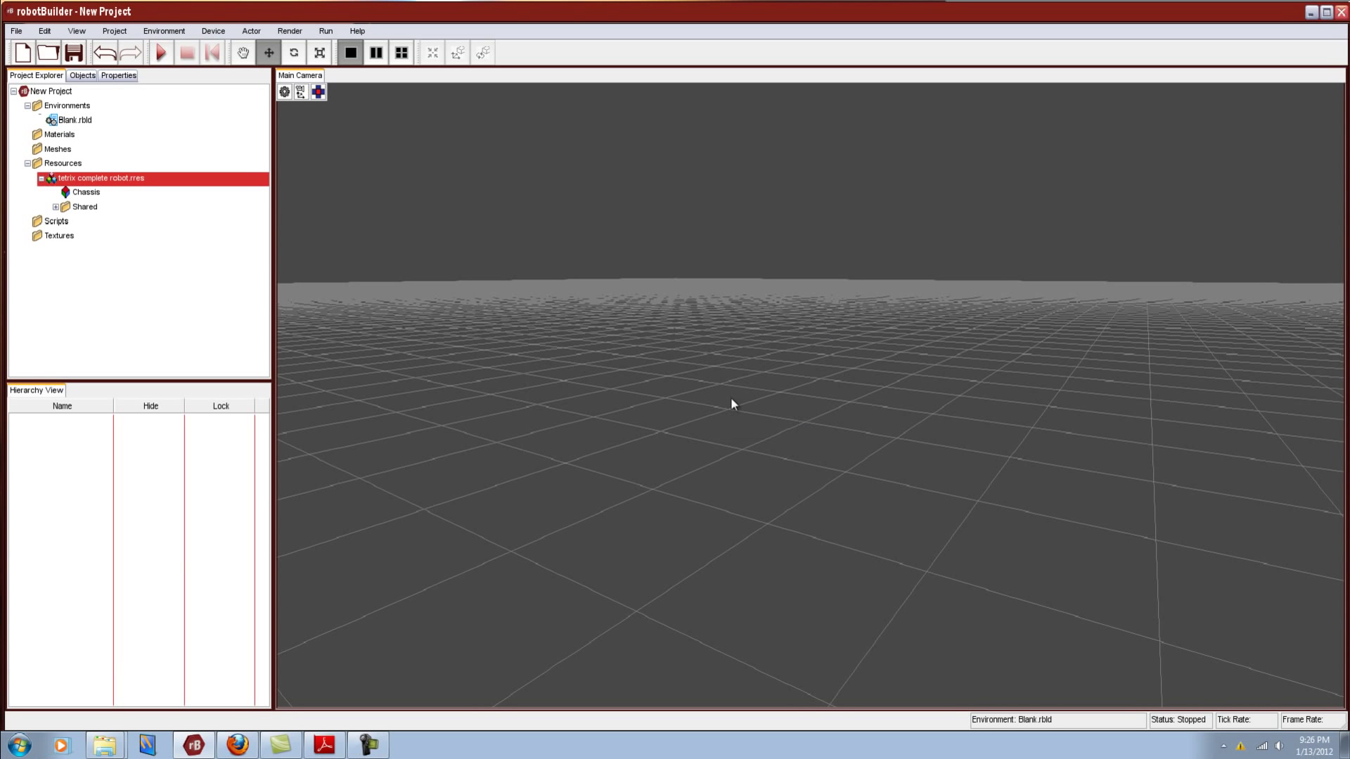
Remove "tetrix complete robot.rres" from the project and permanently delete its file on disk
click(41, 179)
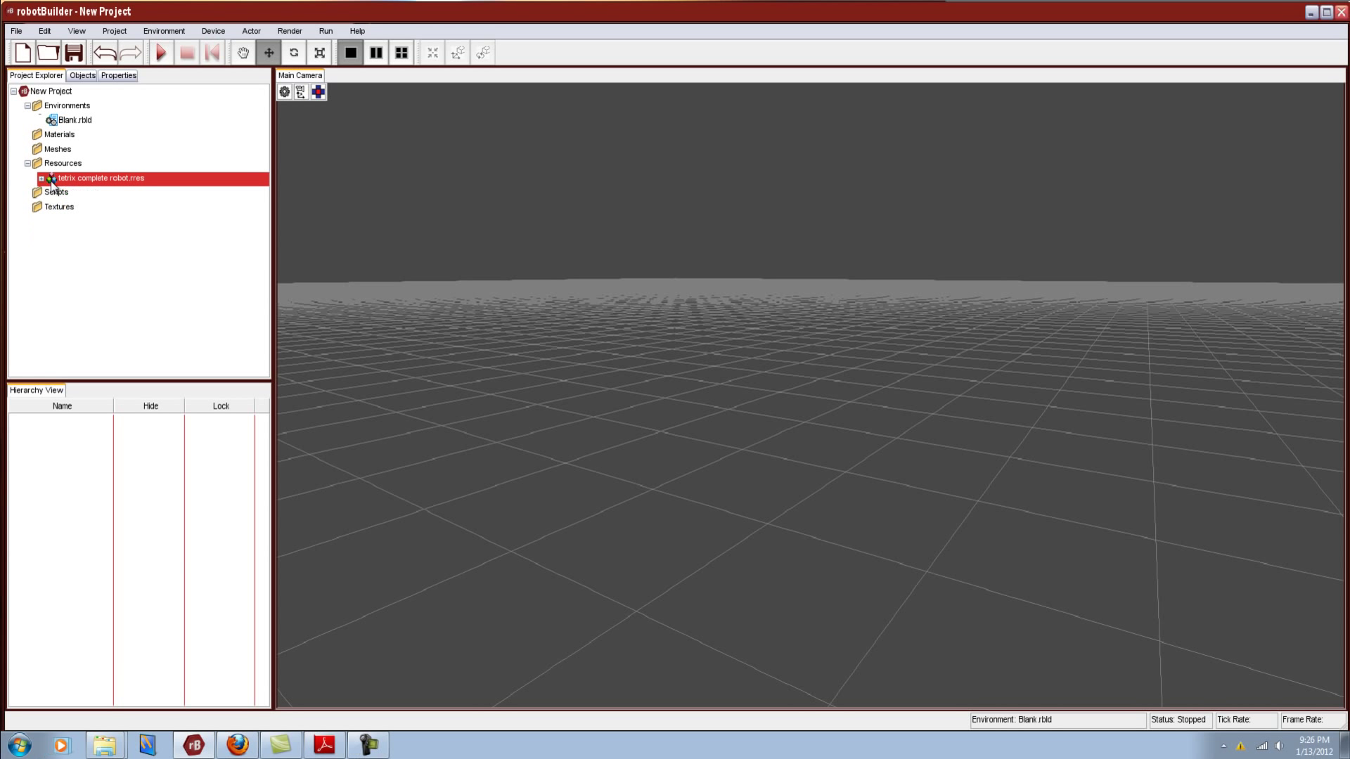
double_click(59, 180)
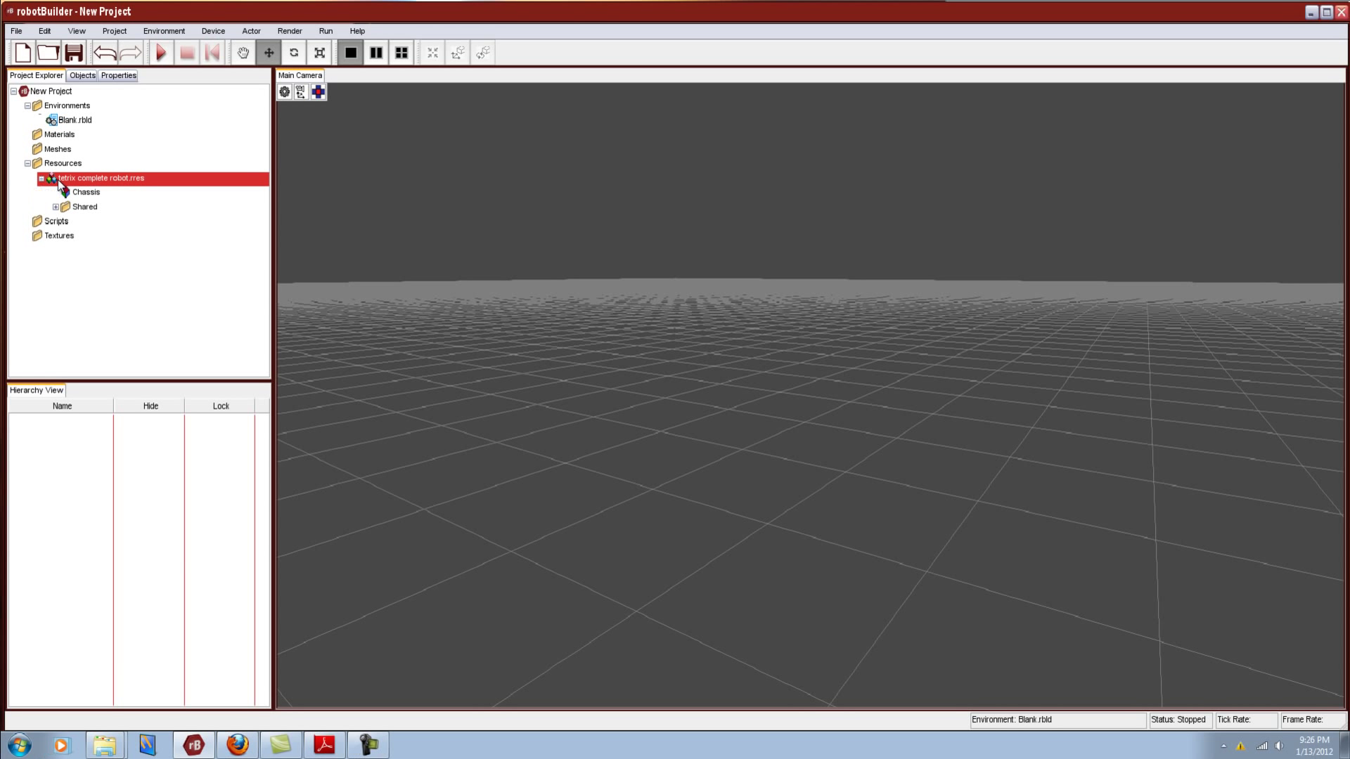
right_click(57, 180)
click(79, 208)
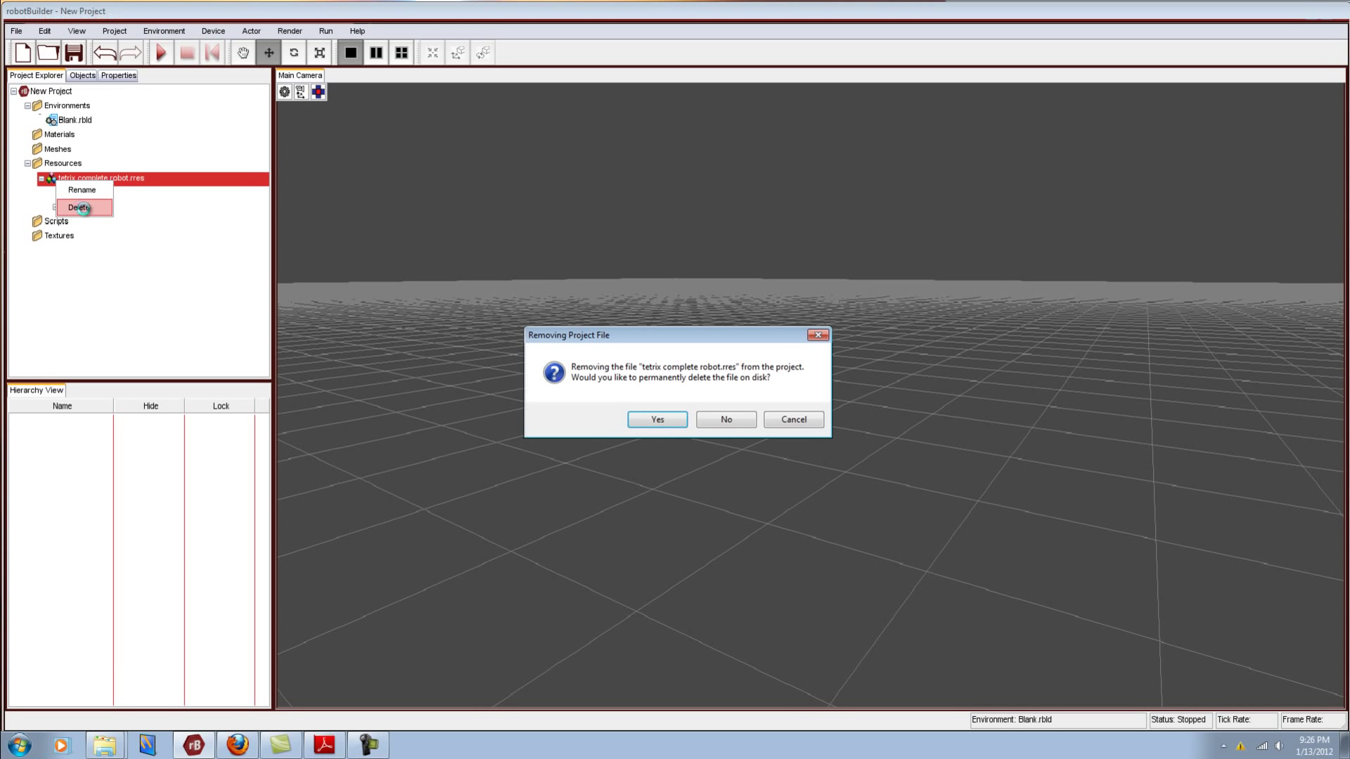
click(656, 422)
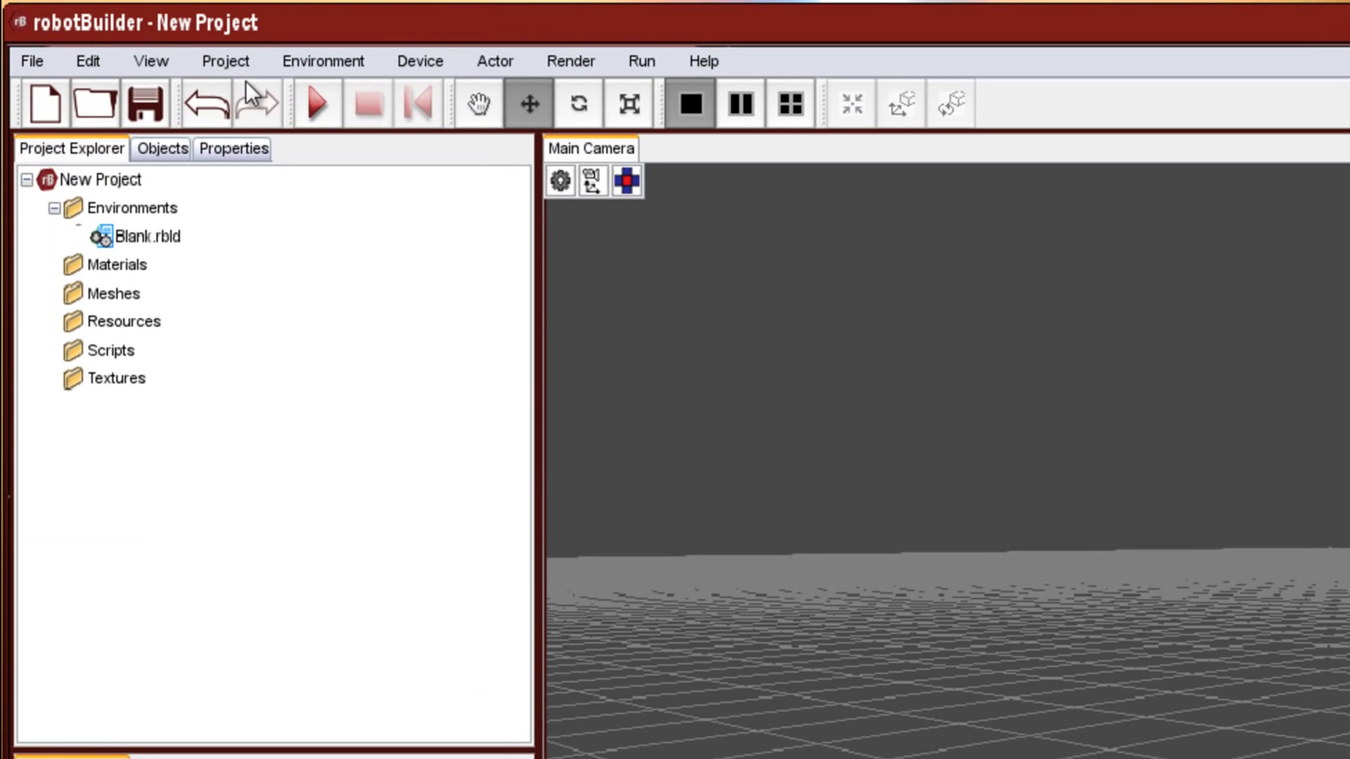
Add a copy of the existing resource file "LegoNXT.rres" to the project's Environments folder
click(239, 66)
mouse_move(266, 107)
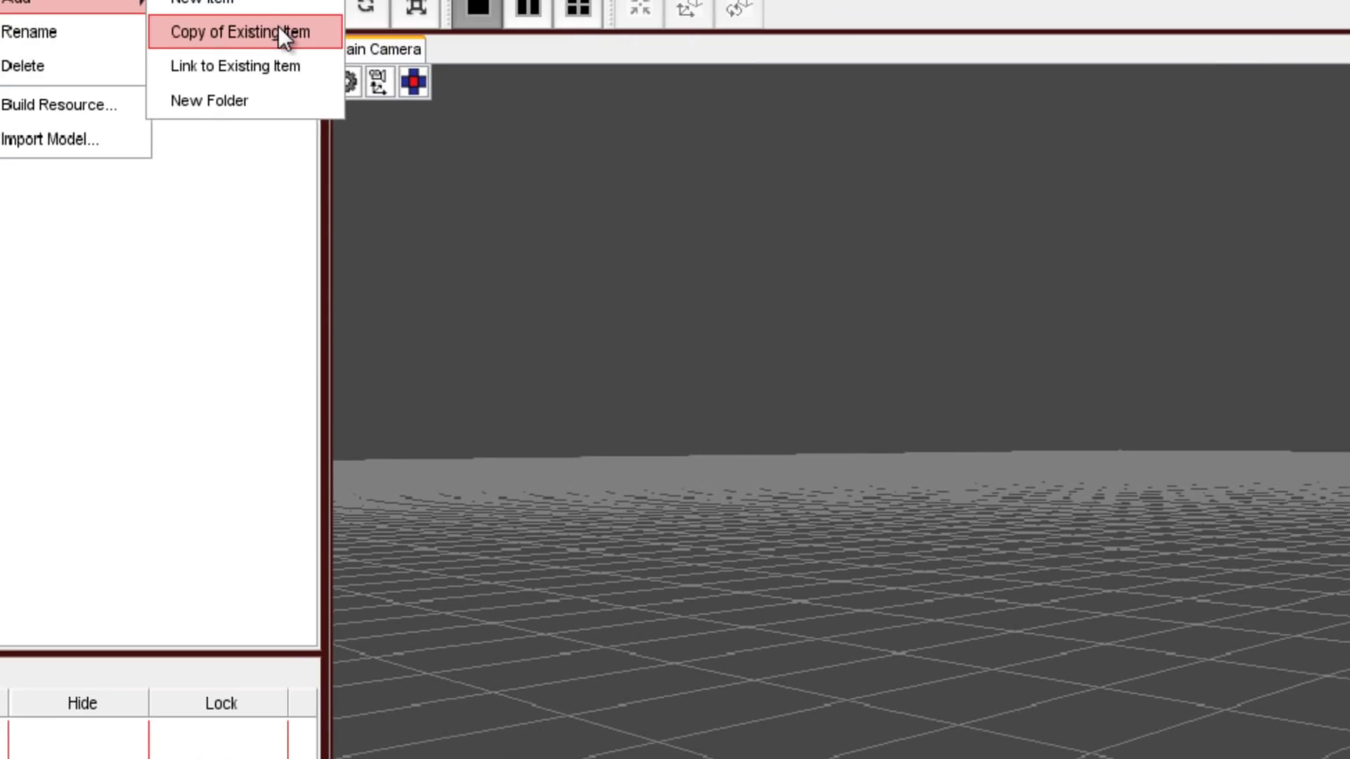
click(486, 133)
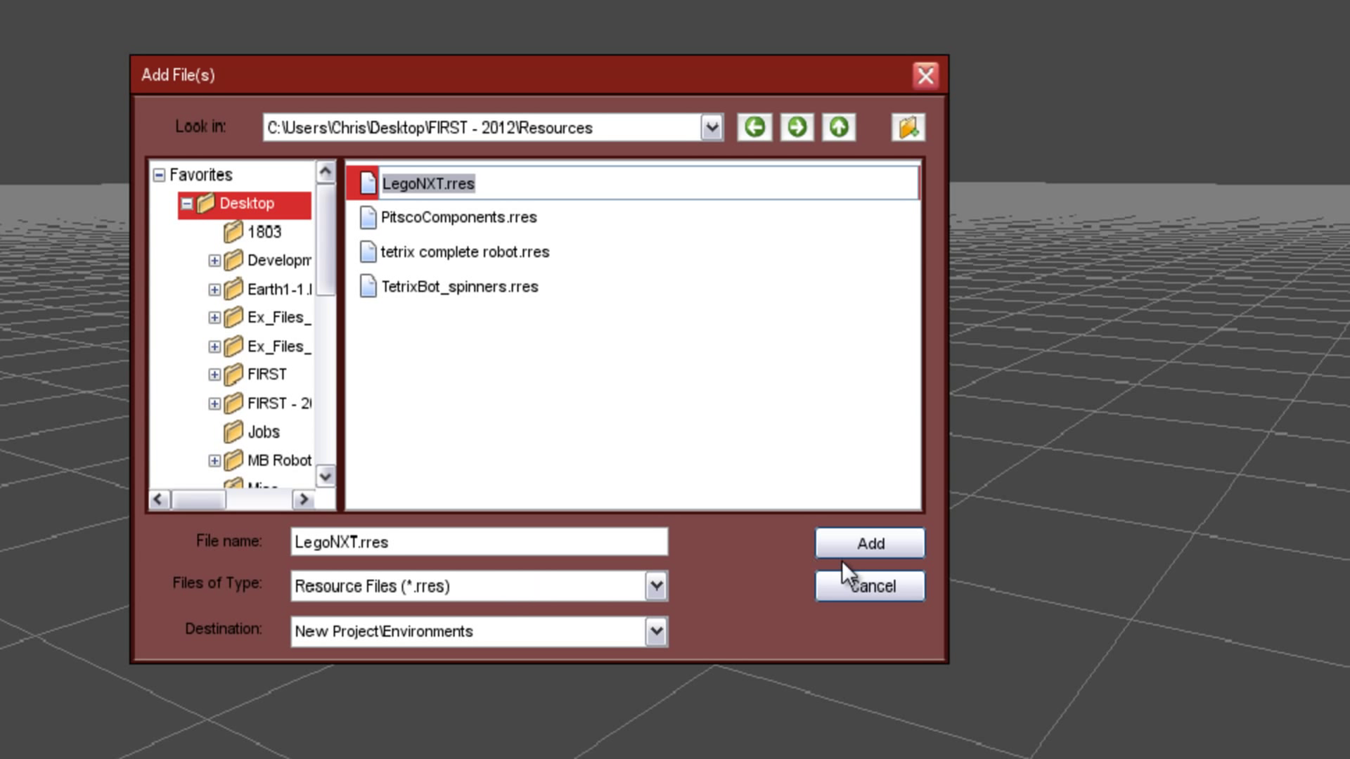
click(871, 539)
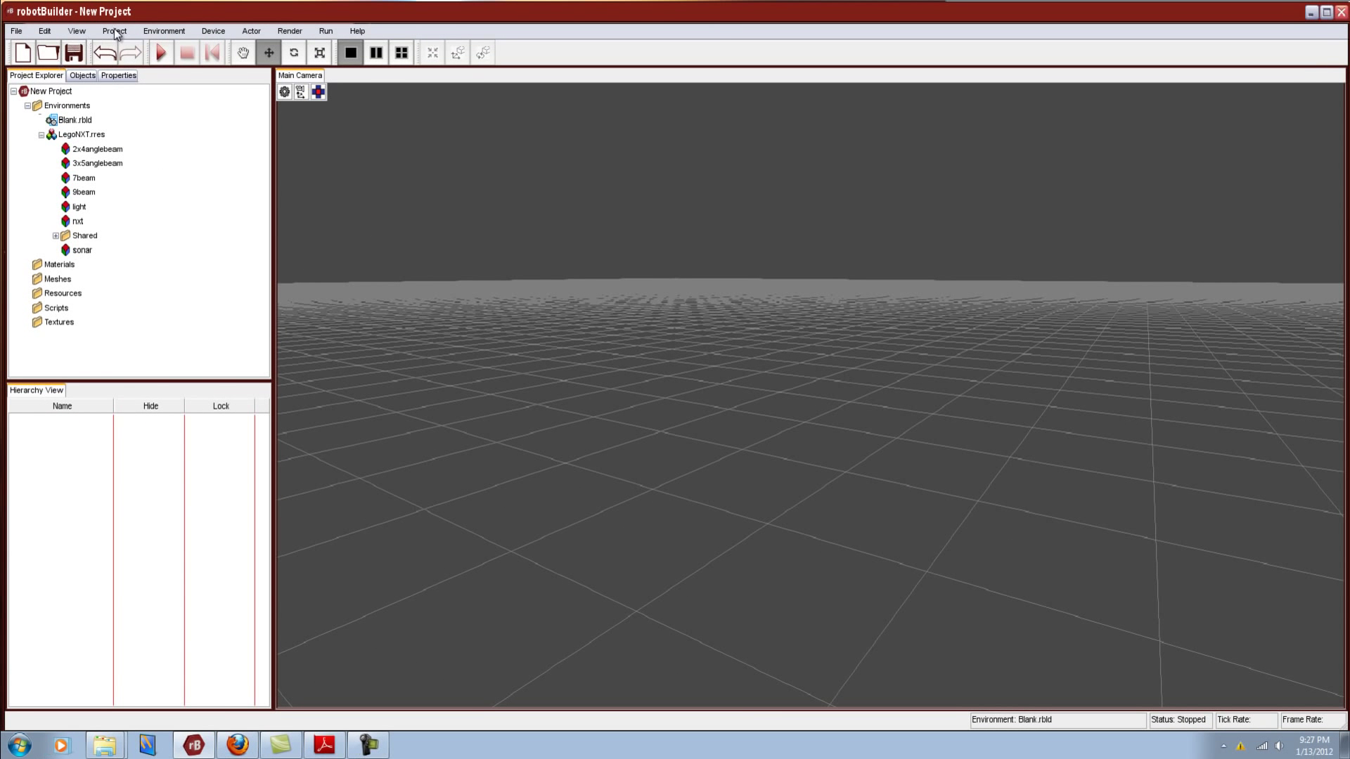
Add a copy of the existing resource file "PitscoComponents.rres" to the project's Environments folder
click(114, 31)
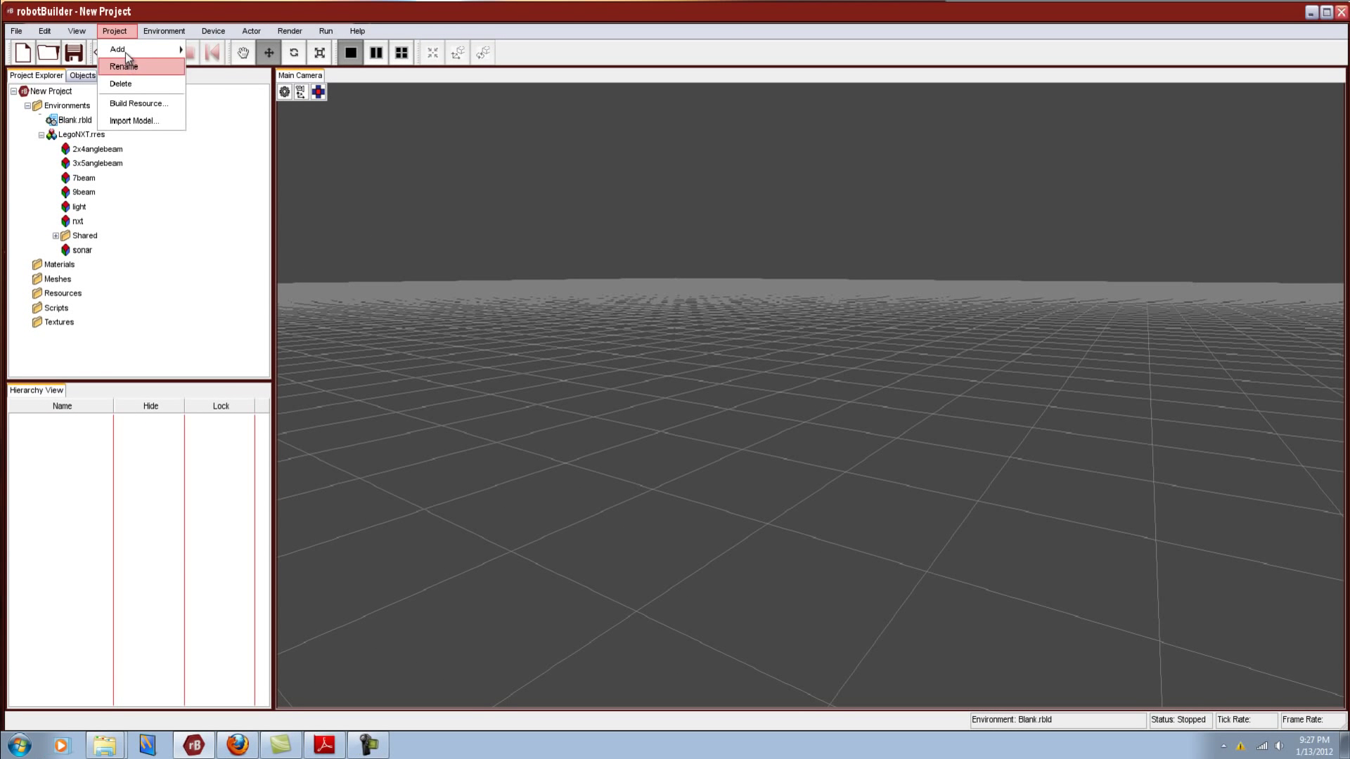
mouse_move(218, 31)
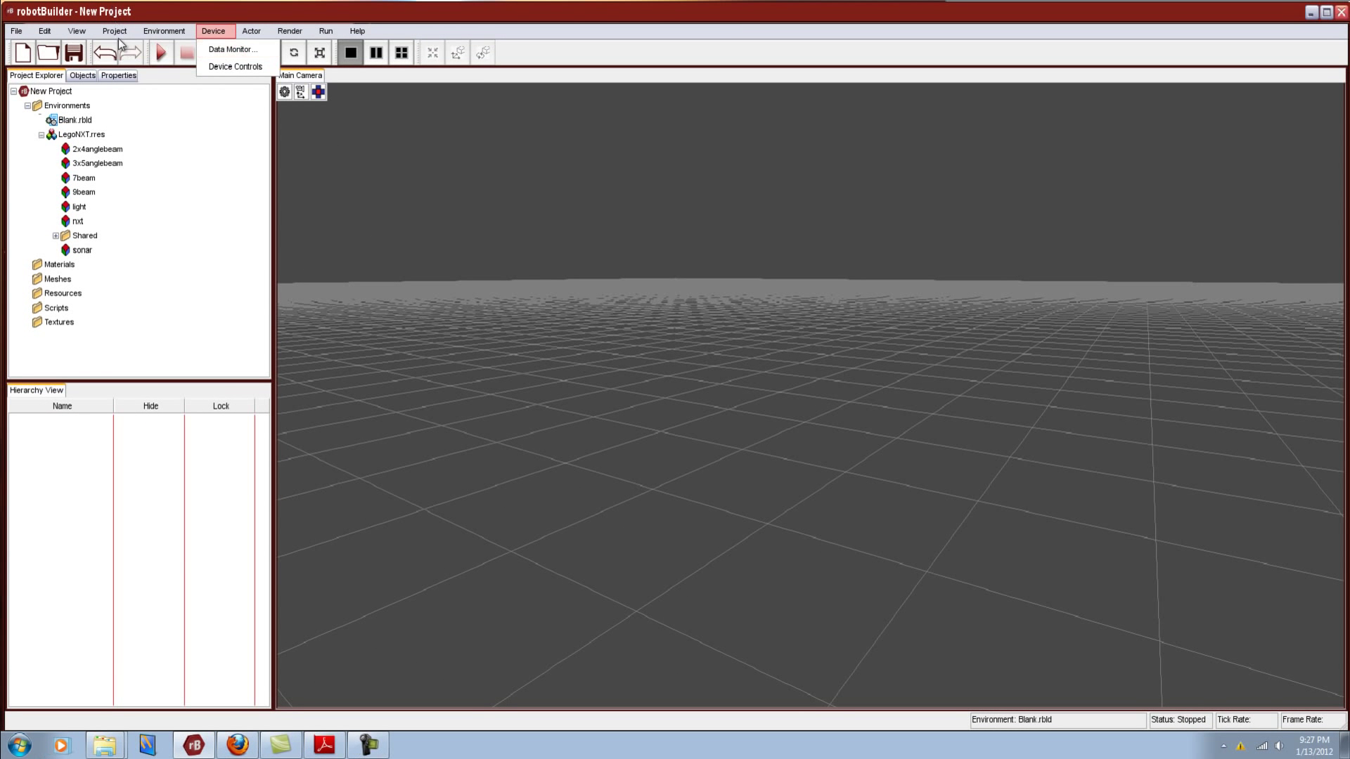
mouse_move(115, 31)
mouse_move(152, 49)
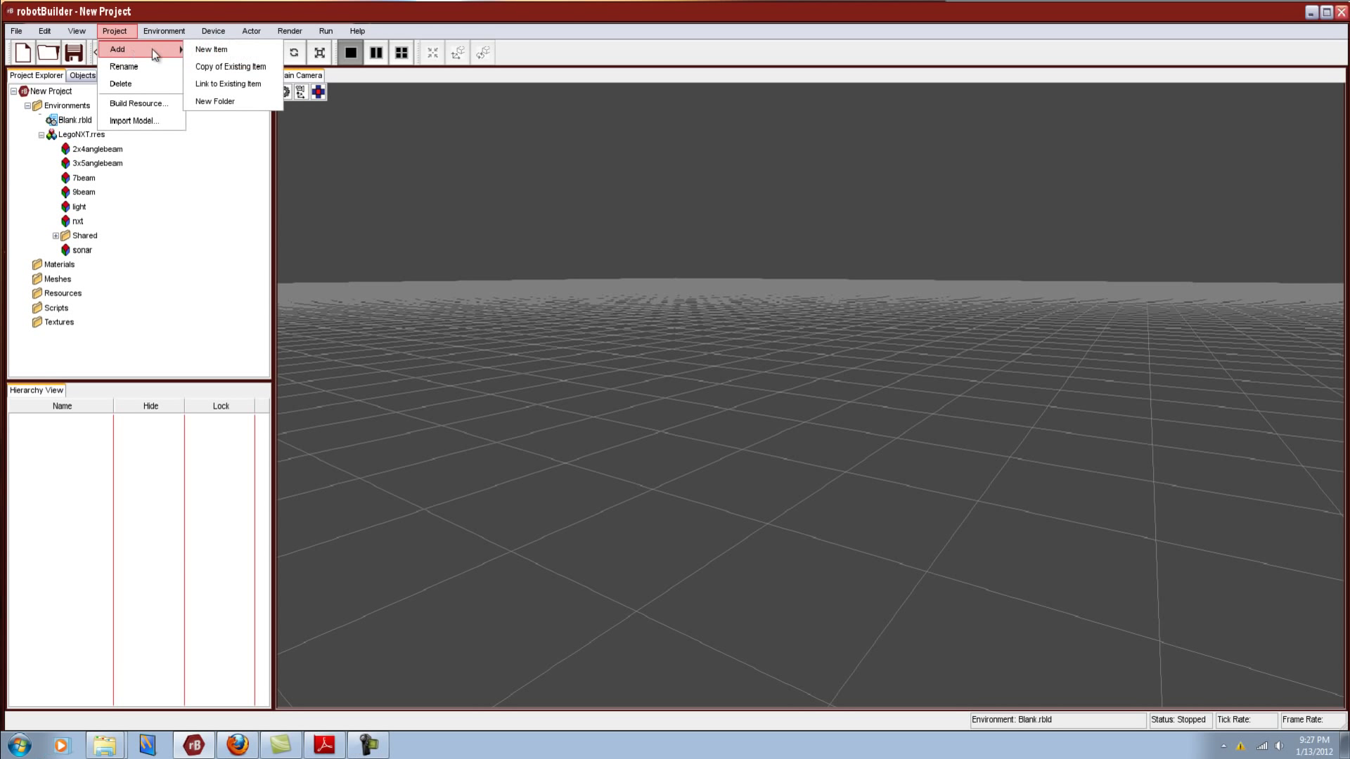
click(230, 65)
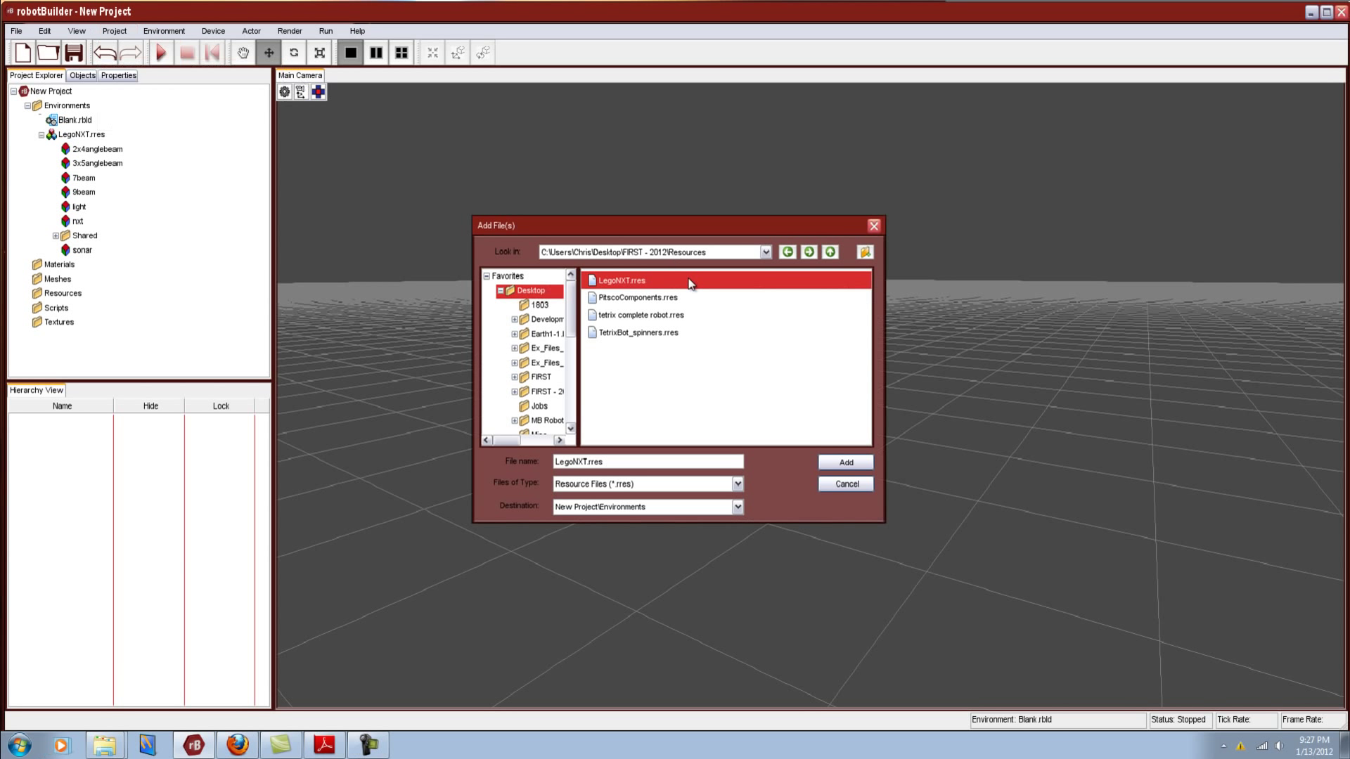
click(658, 302)
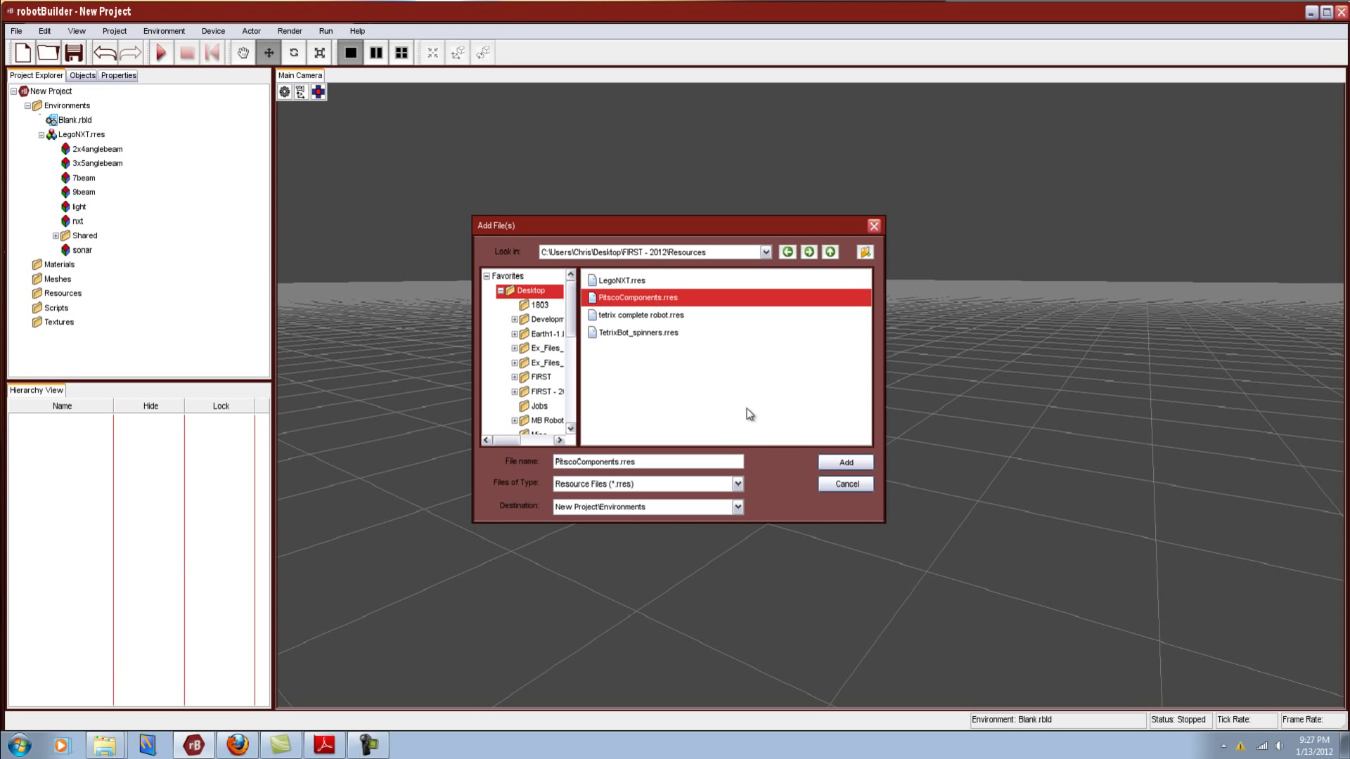
click(849, 466)
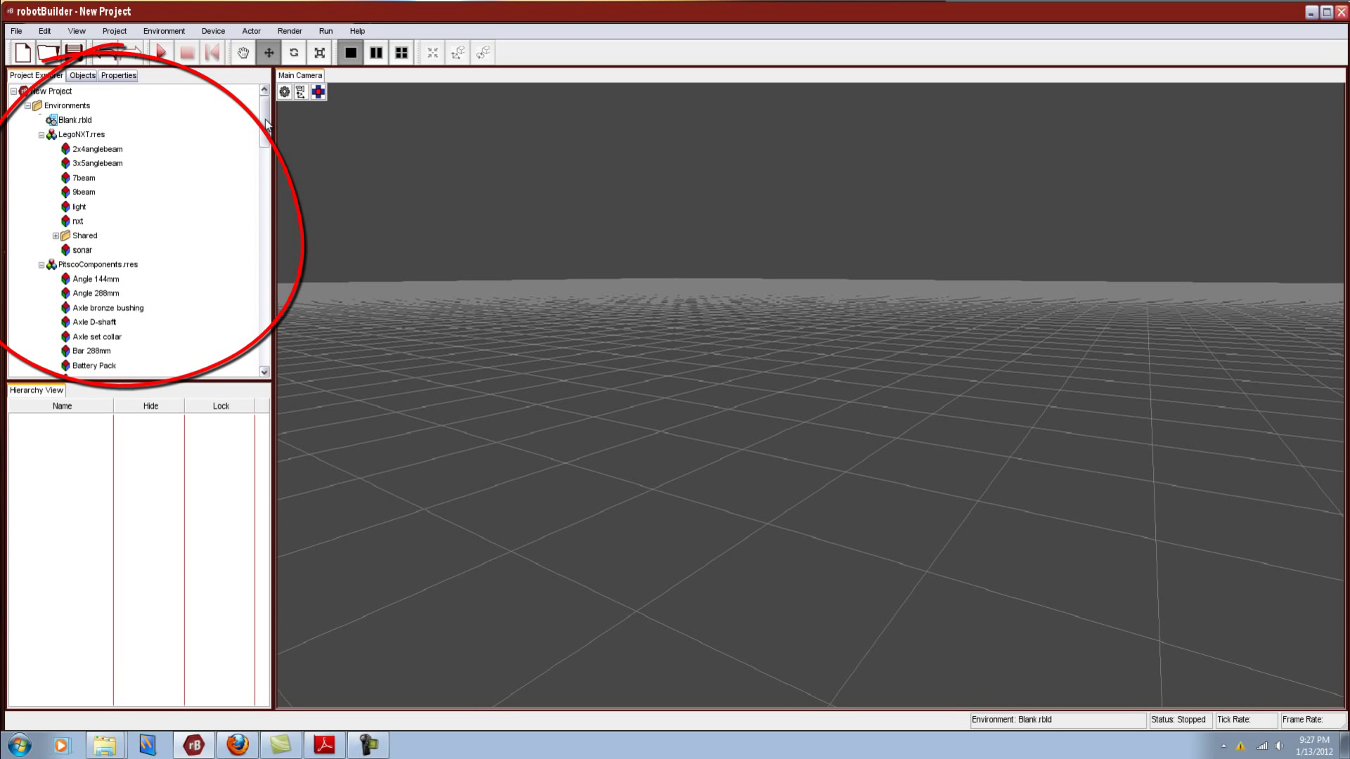
Add the DC gearhead motor from PitscoComponents.rres to the empty scene hierarchy and view it up close
mouse_move(266, 125)
mouse_down()
mouse_move(285, 293)
mouse_move(276, 367)
mouse_move(250, 188)
mouse_up()
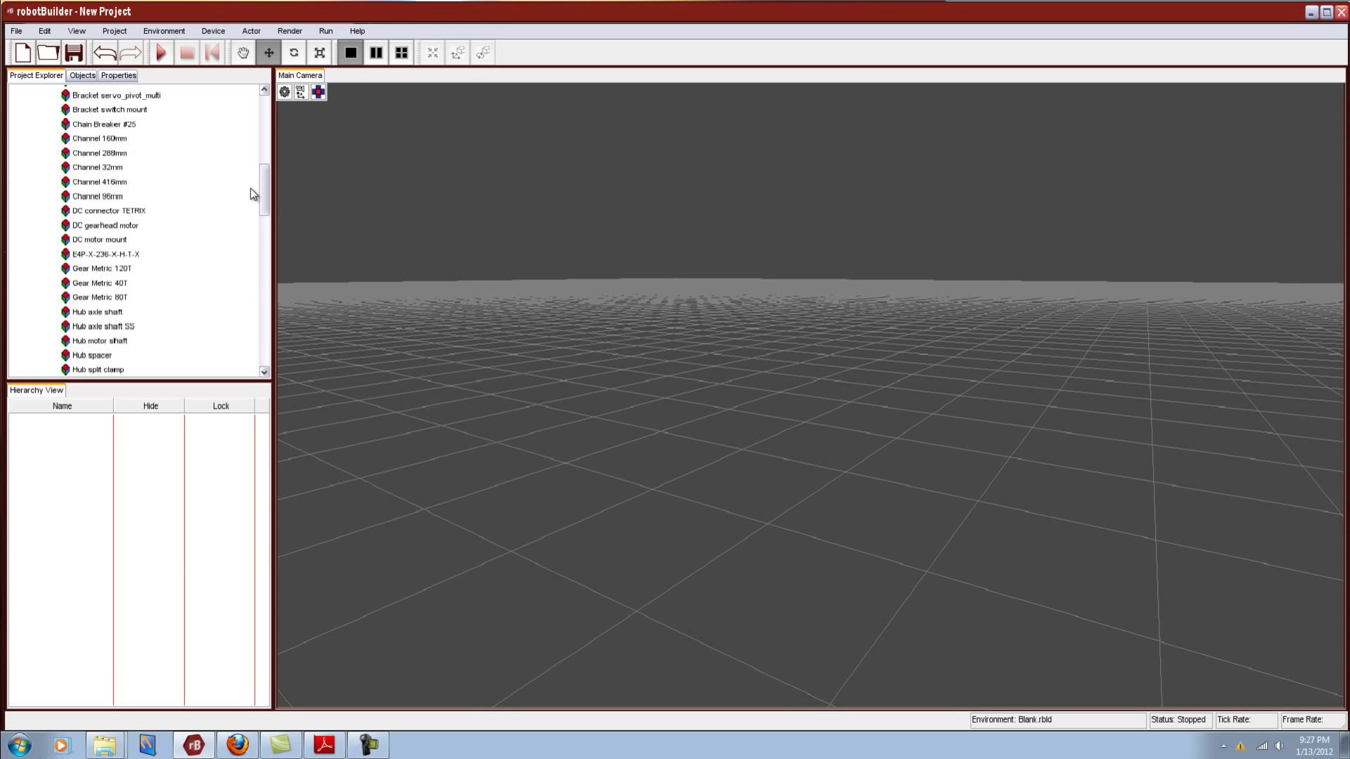
click(116, 229)
drag(321, 274, 98, 501)
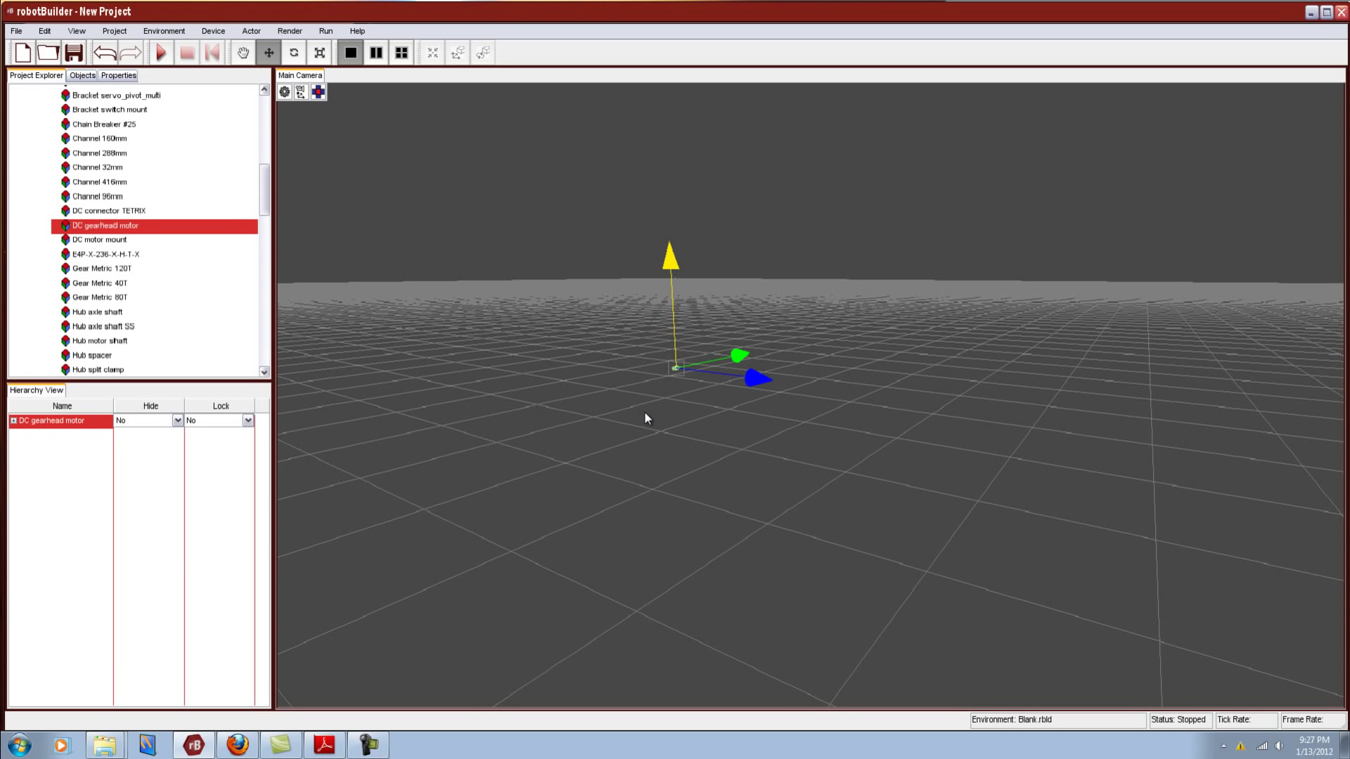
drag(666, 401, 830, 475)
scroll(824, 464, up, 10)
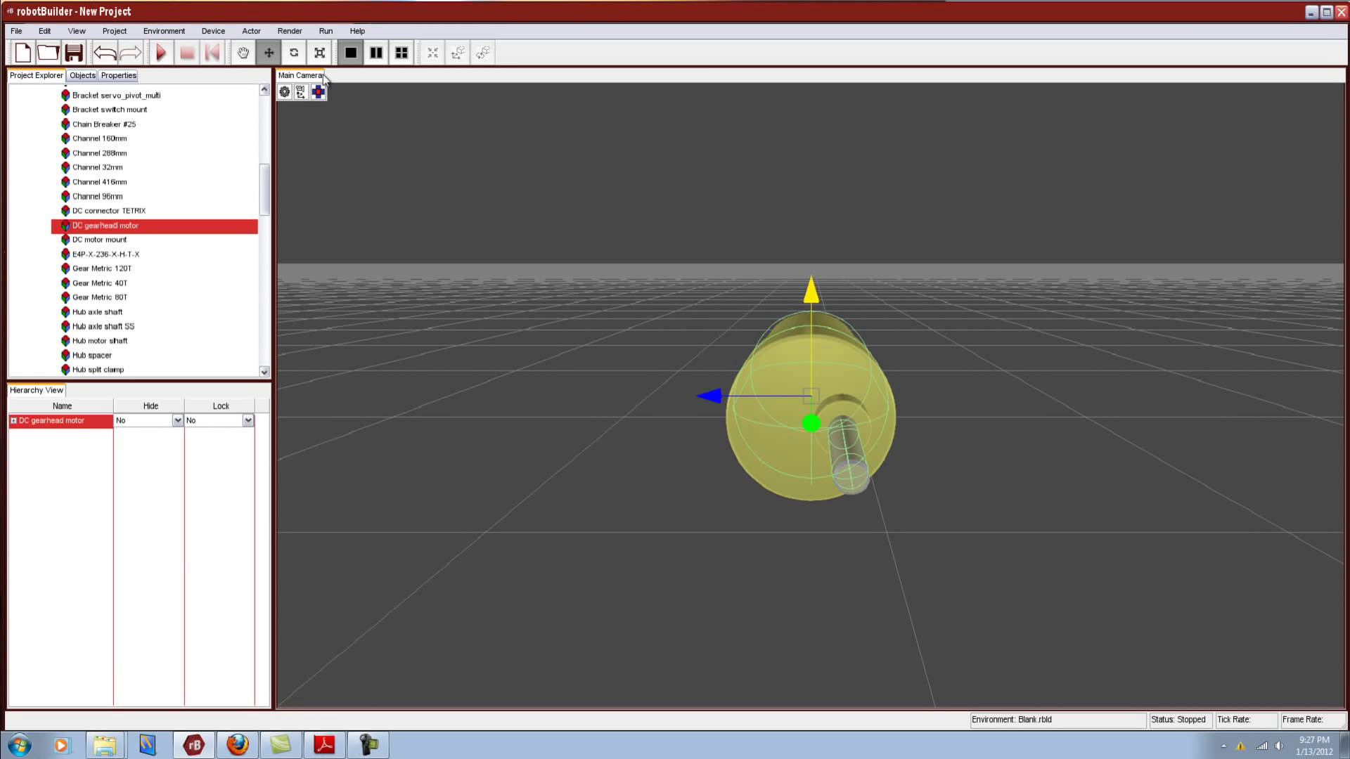
Turn off the display of the green collider wireframes in the scene rendering
click(292, 31)
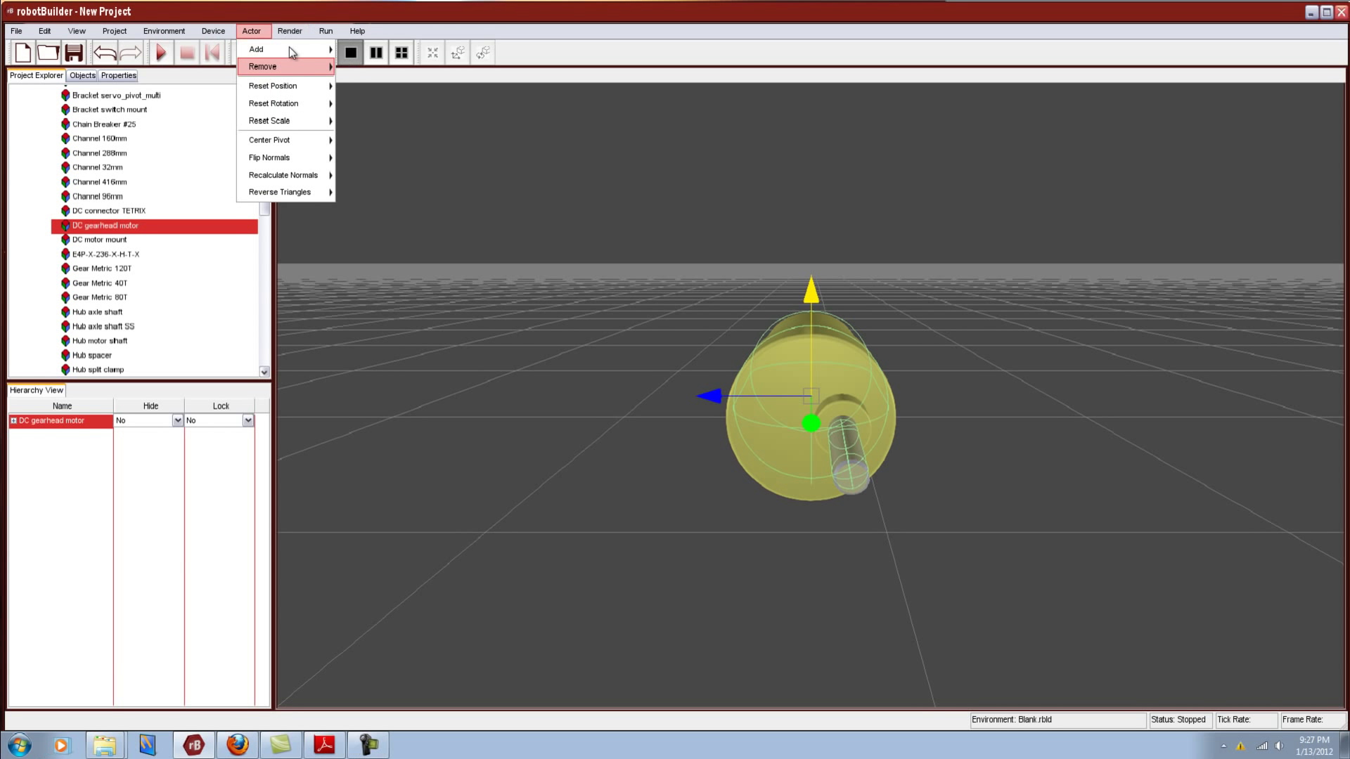
click(303, 67)
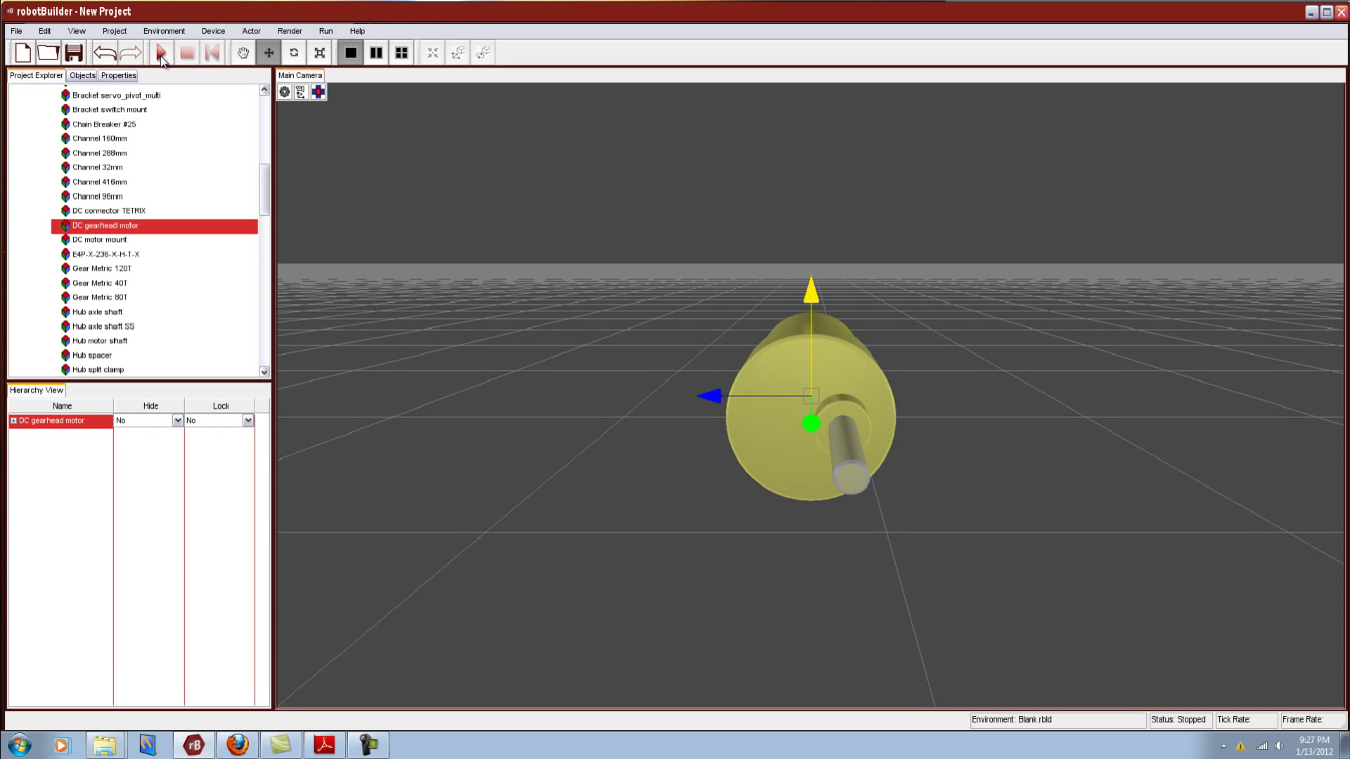
Rotate the DC gearhead motor about its vertical axis until it is seen from the side, and delete it from the scene
click(294, 53)
drag(817, 317, 1003, 728)
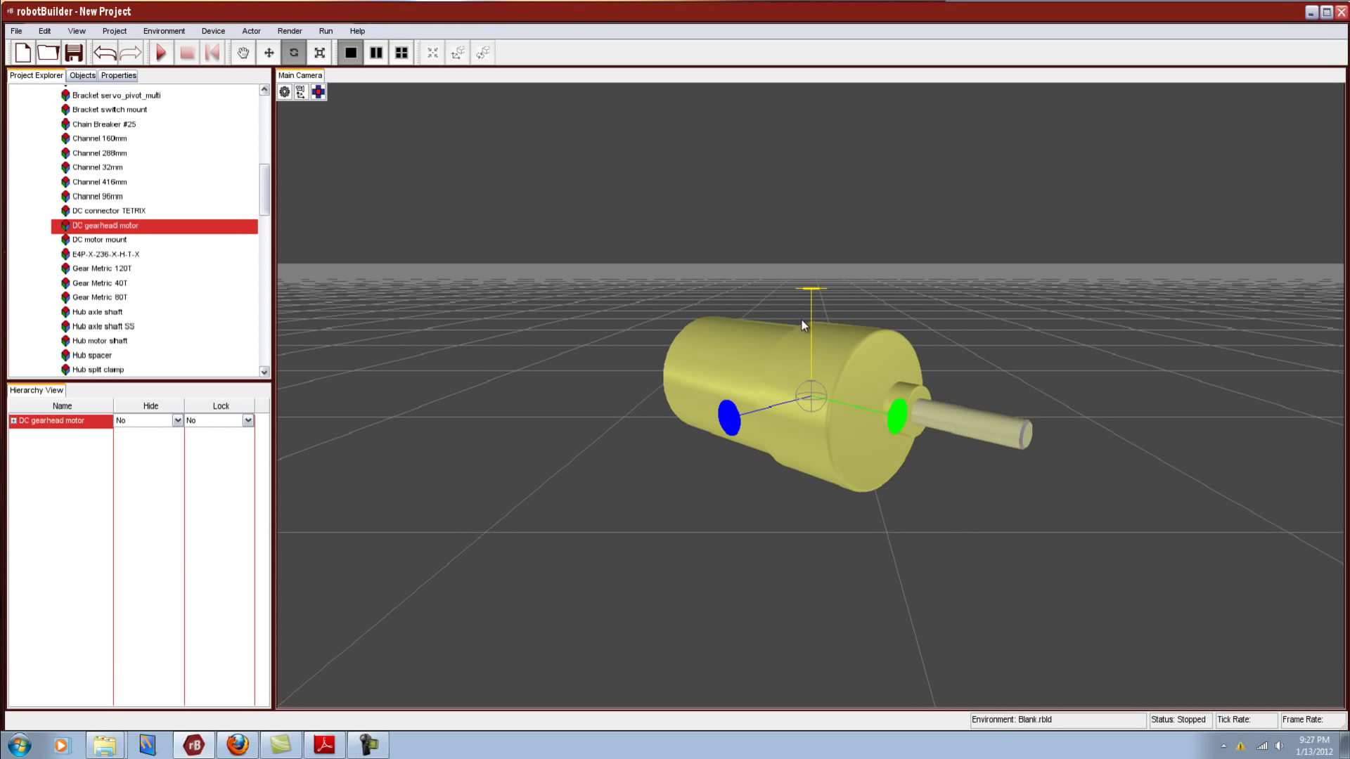
drag(823, 347, 879, 633)
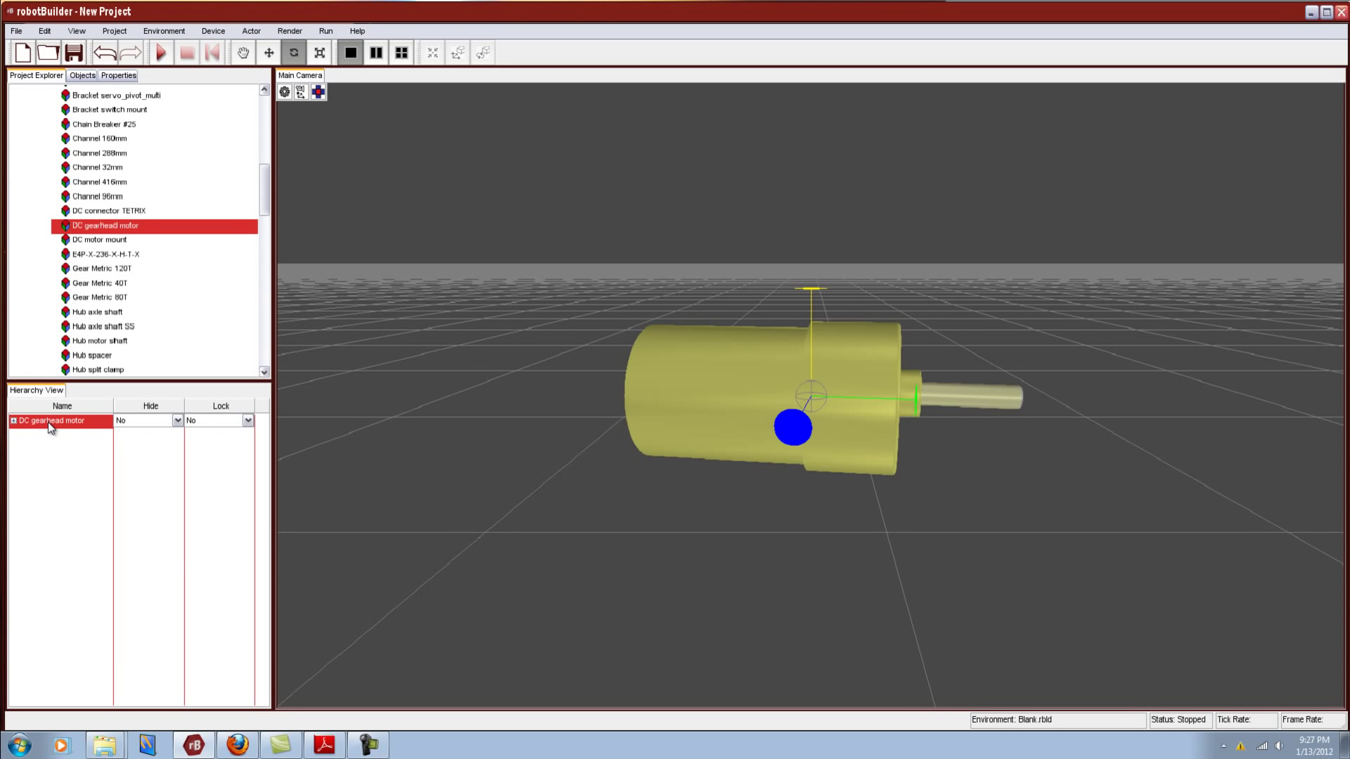
key(Delete)
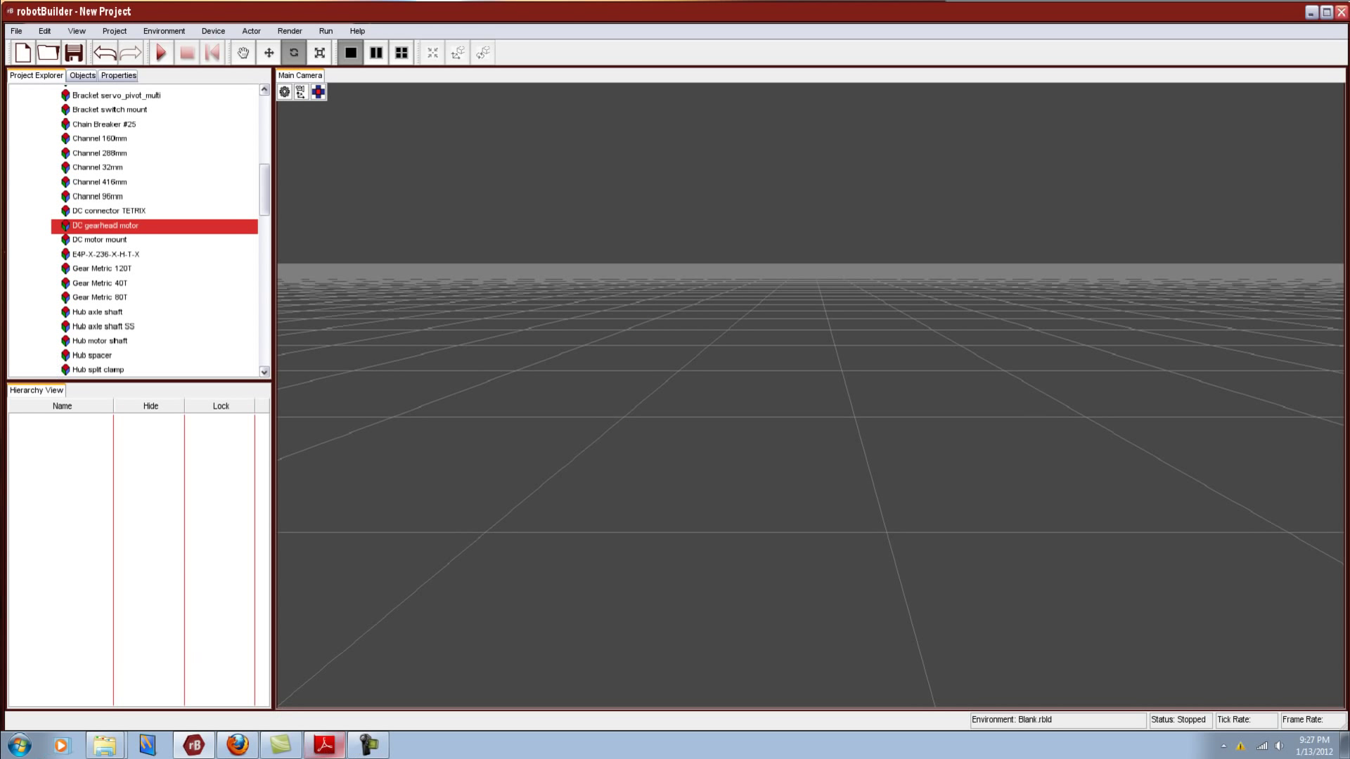
Switch to Tetrix Assembly Instructions.pdf in Adobe Reader and examine Step 1 of the basic chassis guide
click(329, 749)
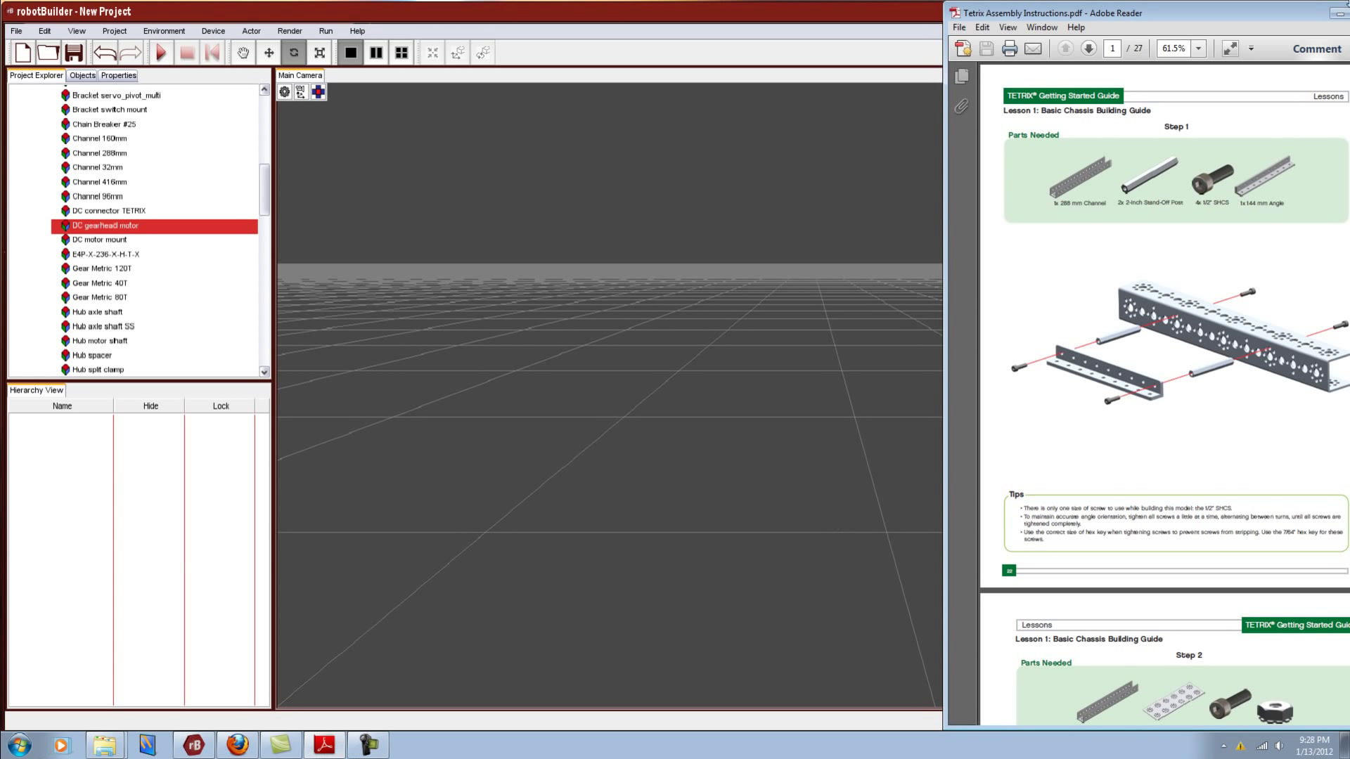
drag(1119, 13, 1093, 14)
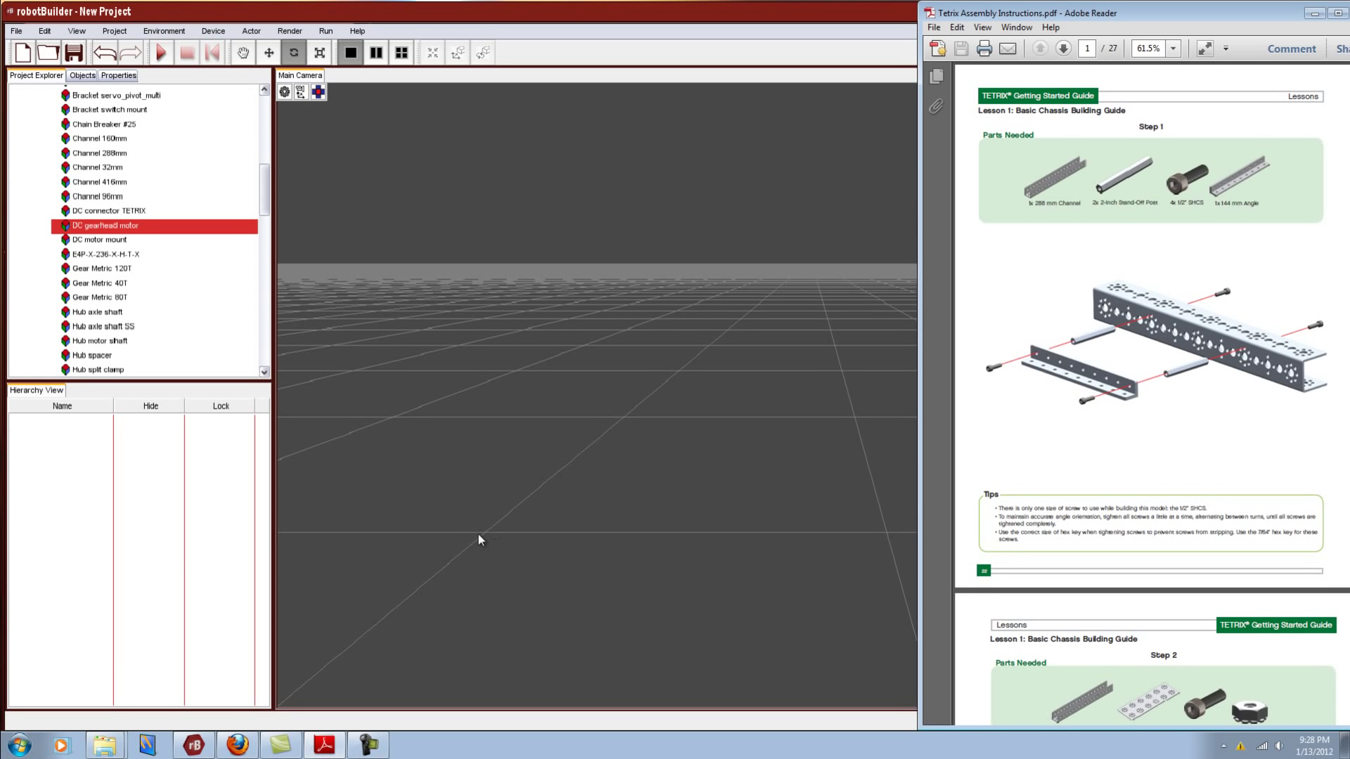
Back in robotBuilder, add a Plane primitive from the object library to the empty scene hierarchy
click(83, 78)
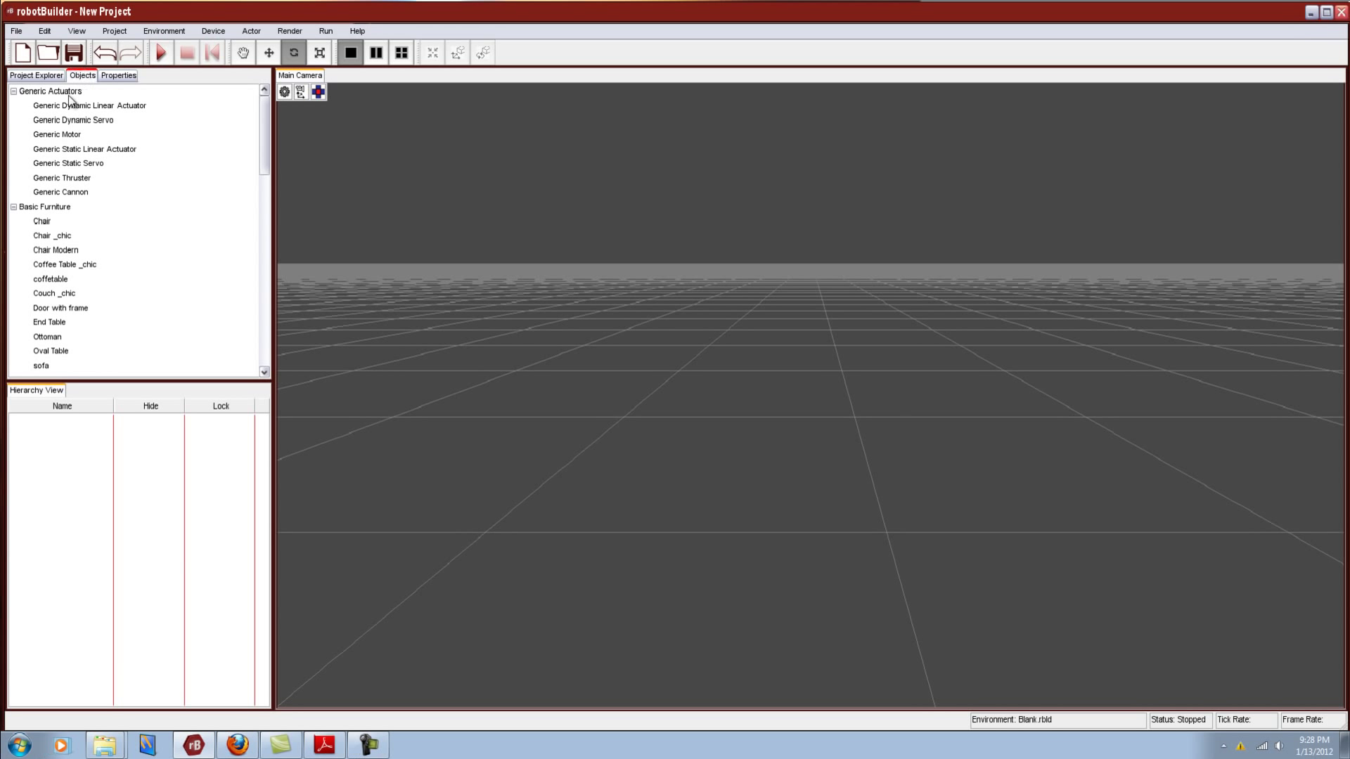
click(77, 32)
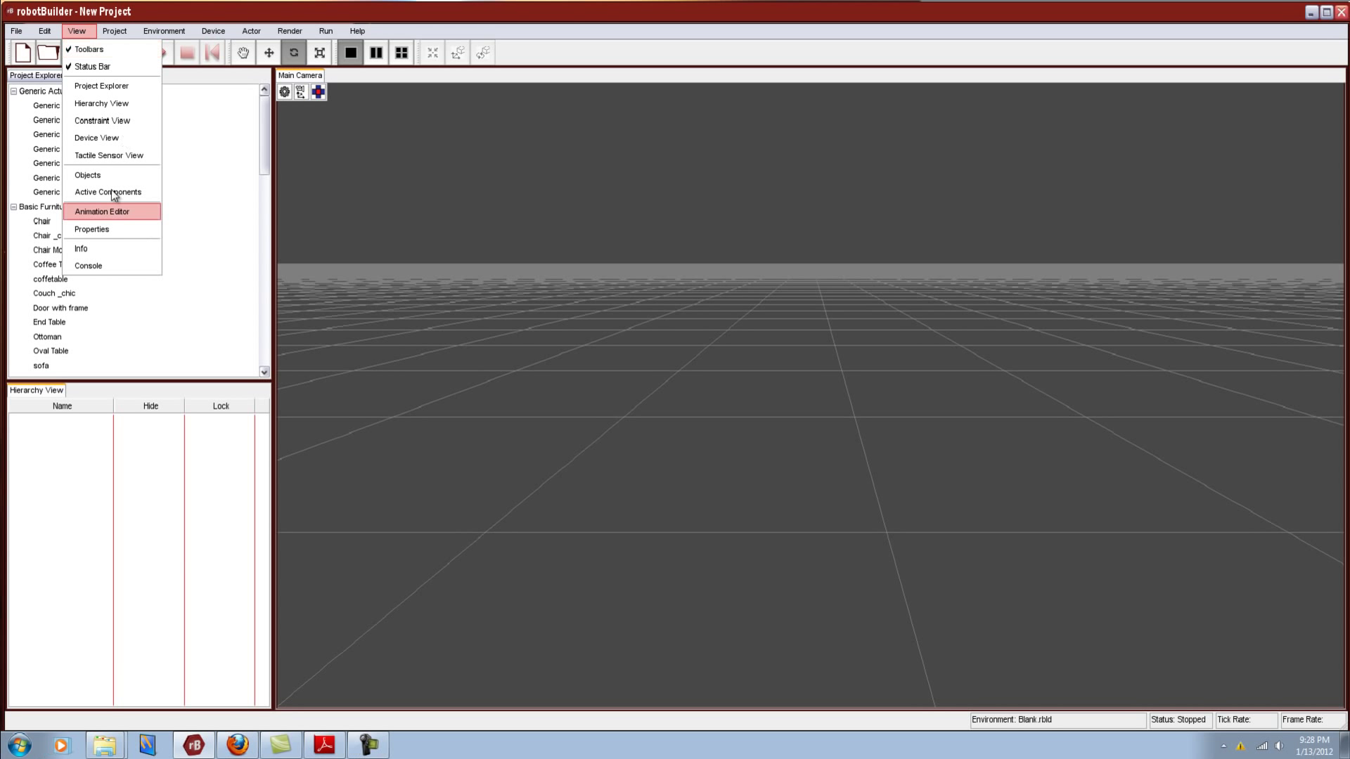
click(94, 176)
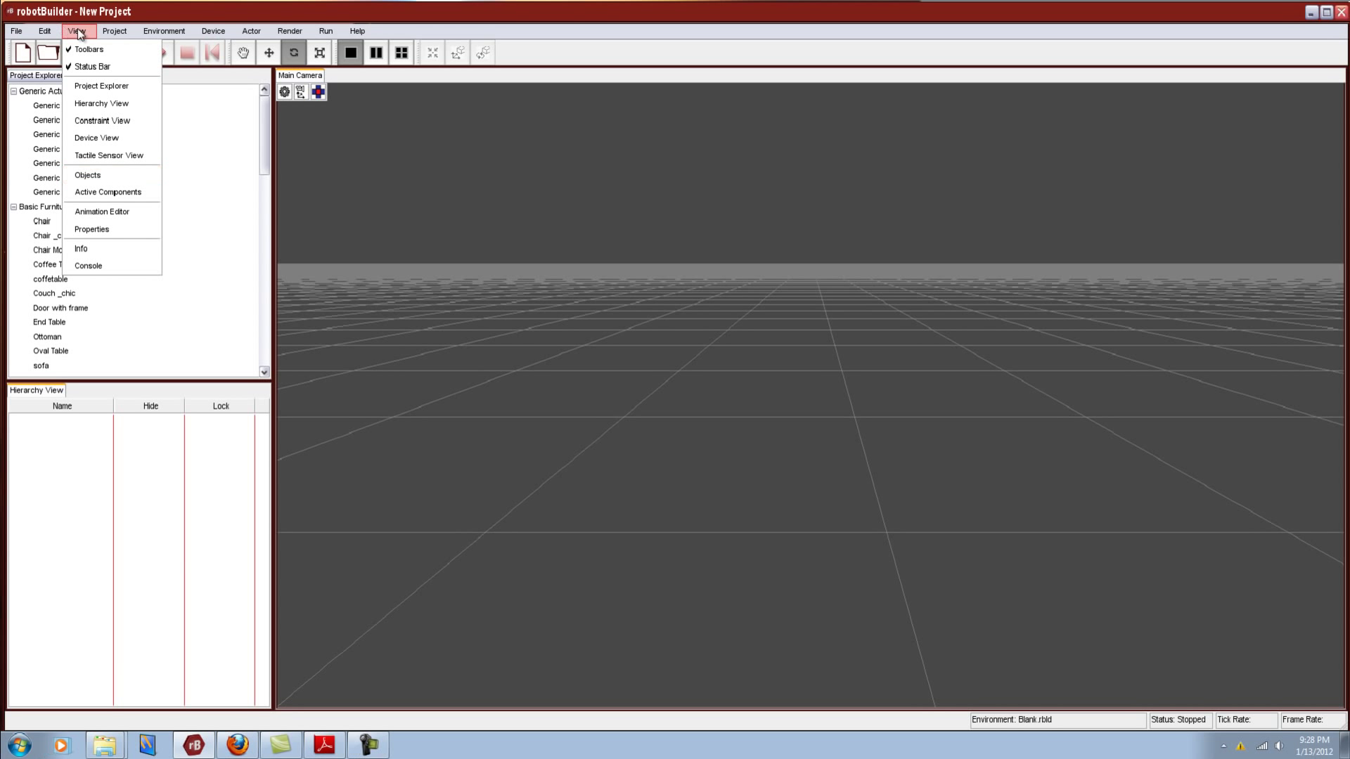
drag(265, 152, 280, 308)
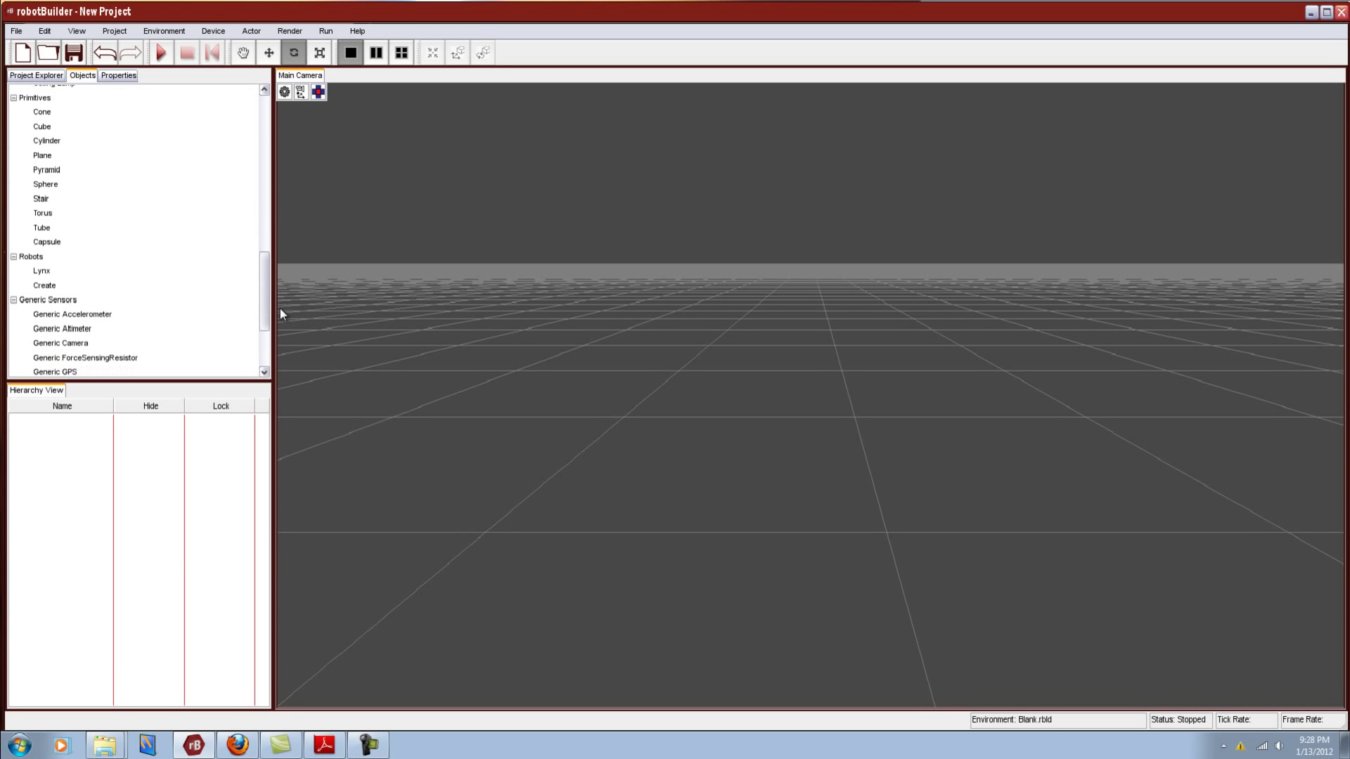
drag(41, 156, 87, 471)
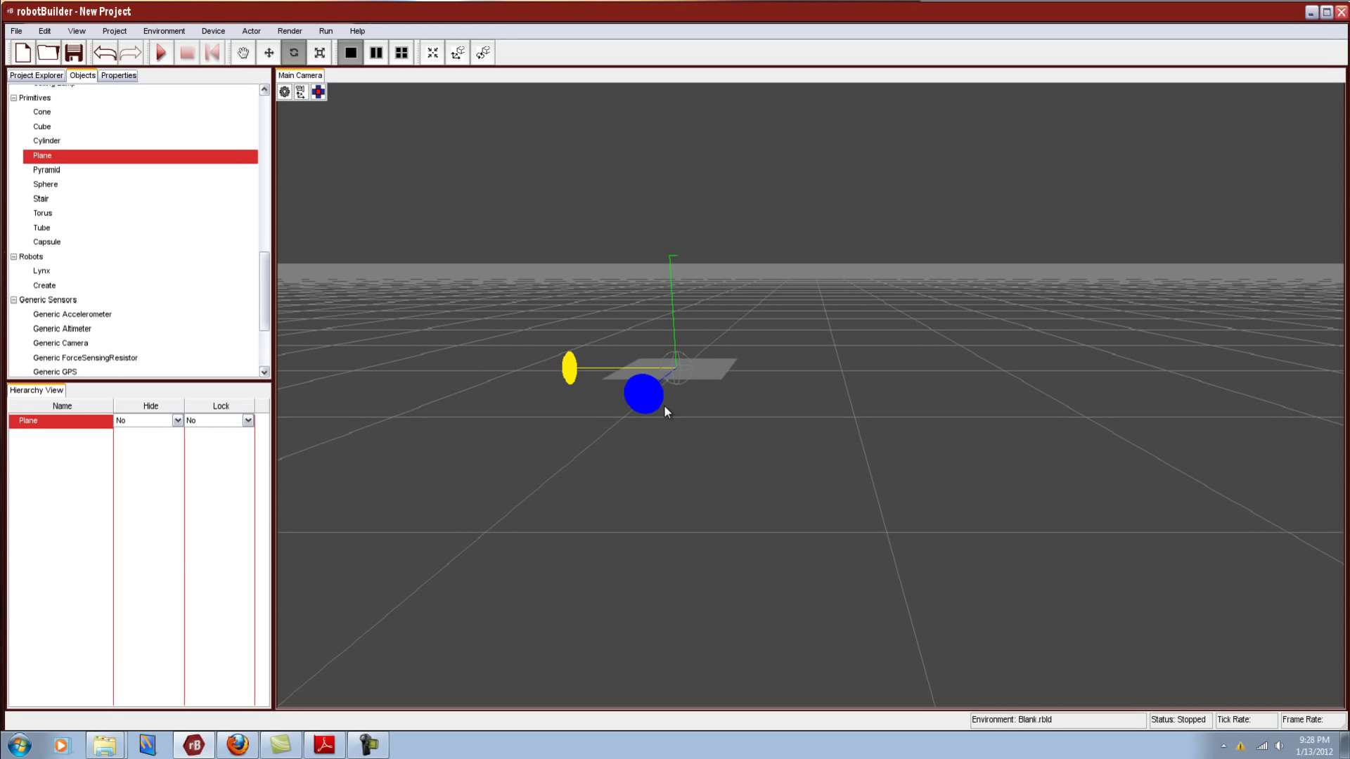
drag(664, 407, 601, 401)
click(241, 54)
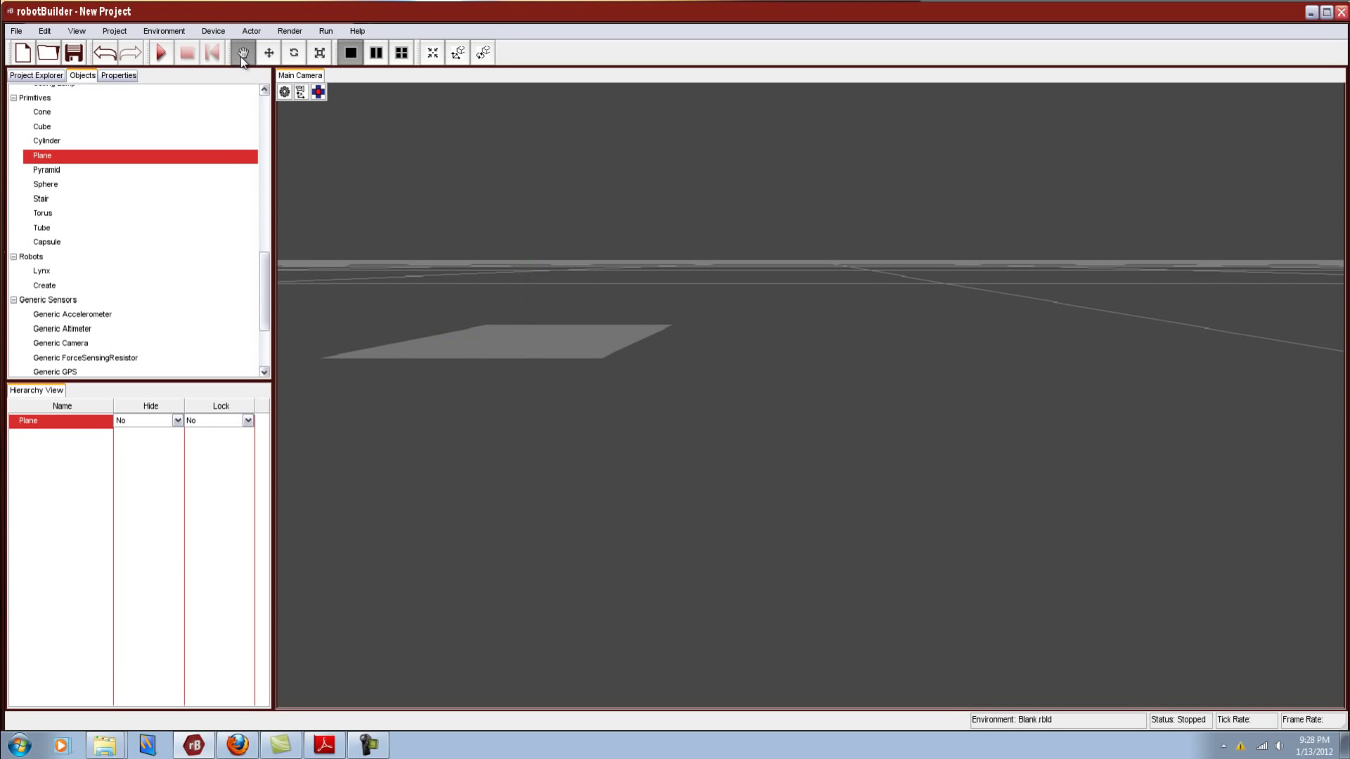
drag(503, 307, 546, 501)
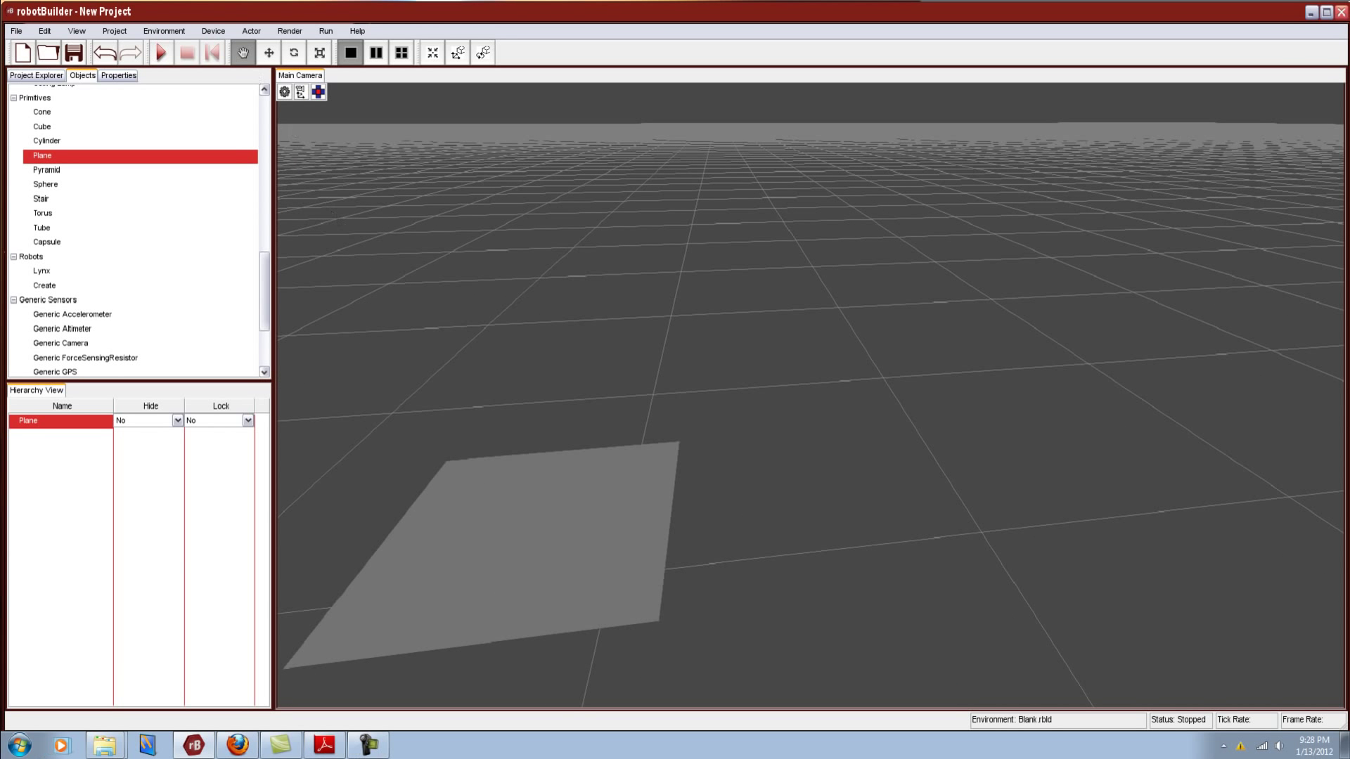
drag(340, 220, 404, 222)
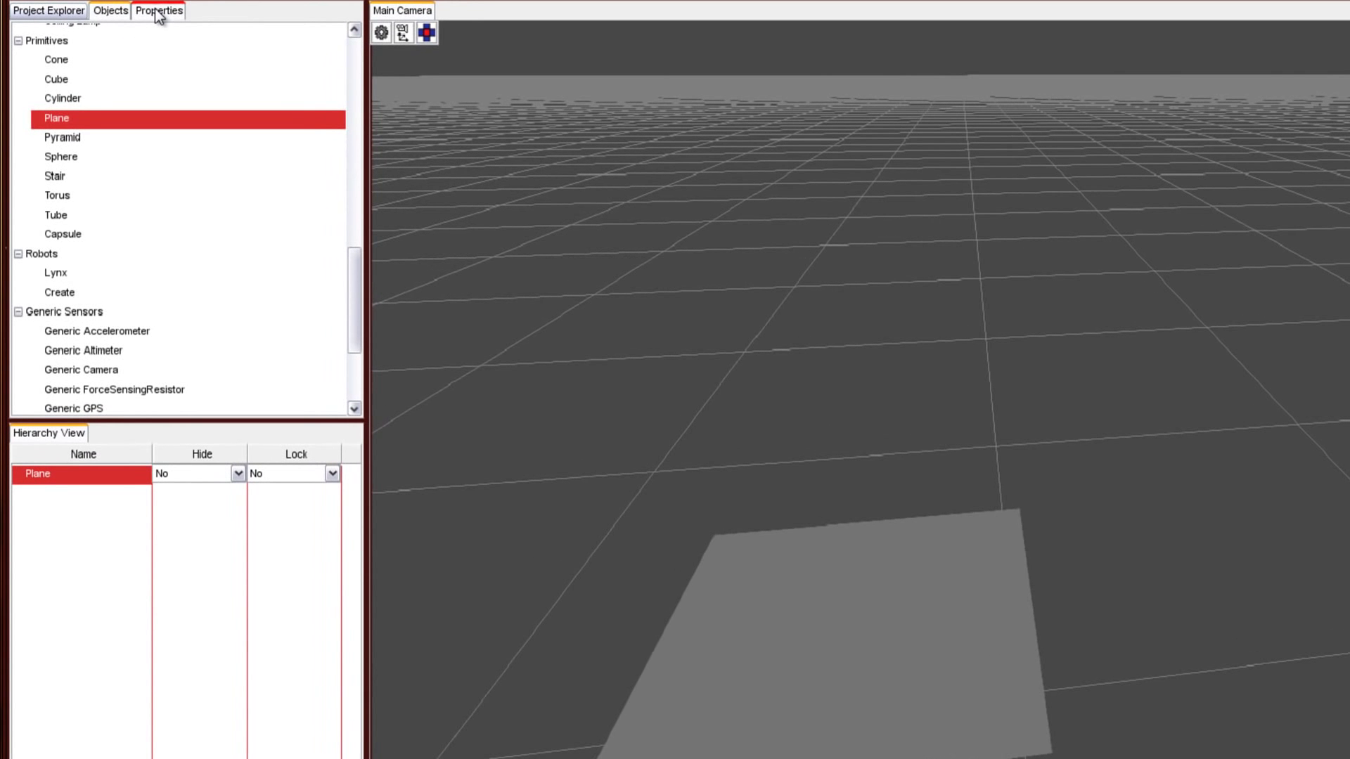
Rename the plane object as "Workspace" in its properties
click(115, 76)
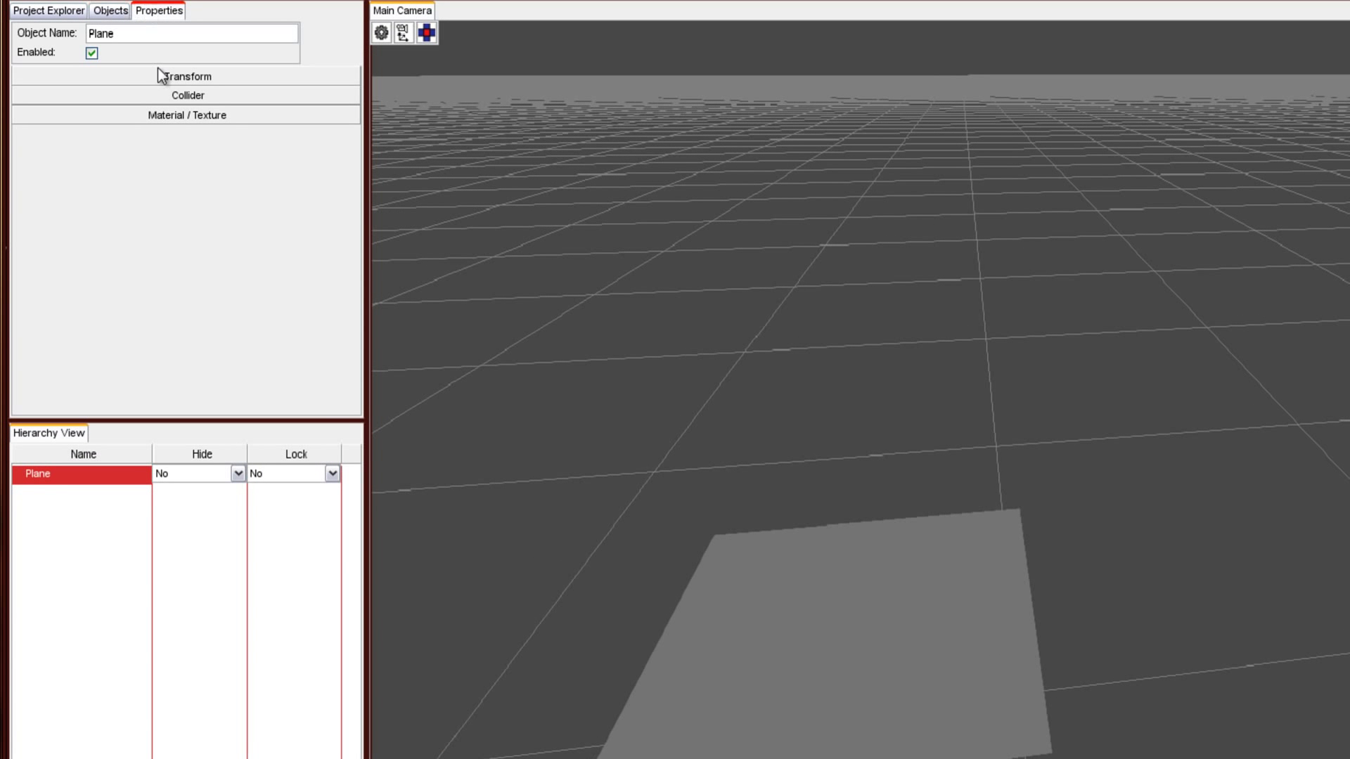
double_click(148, 41)
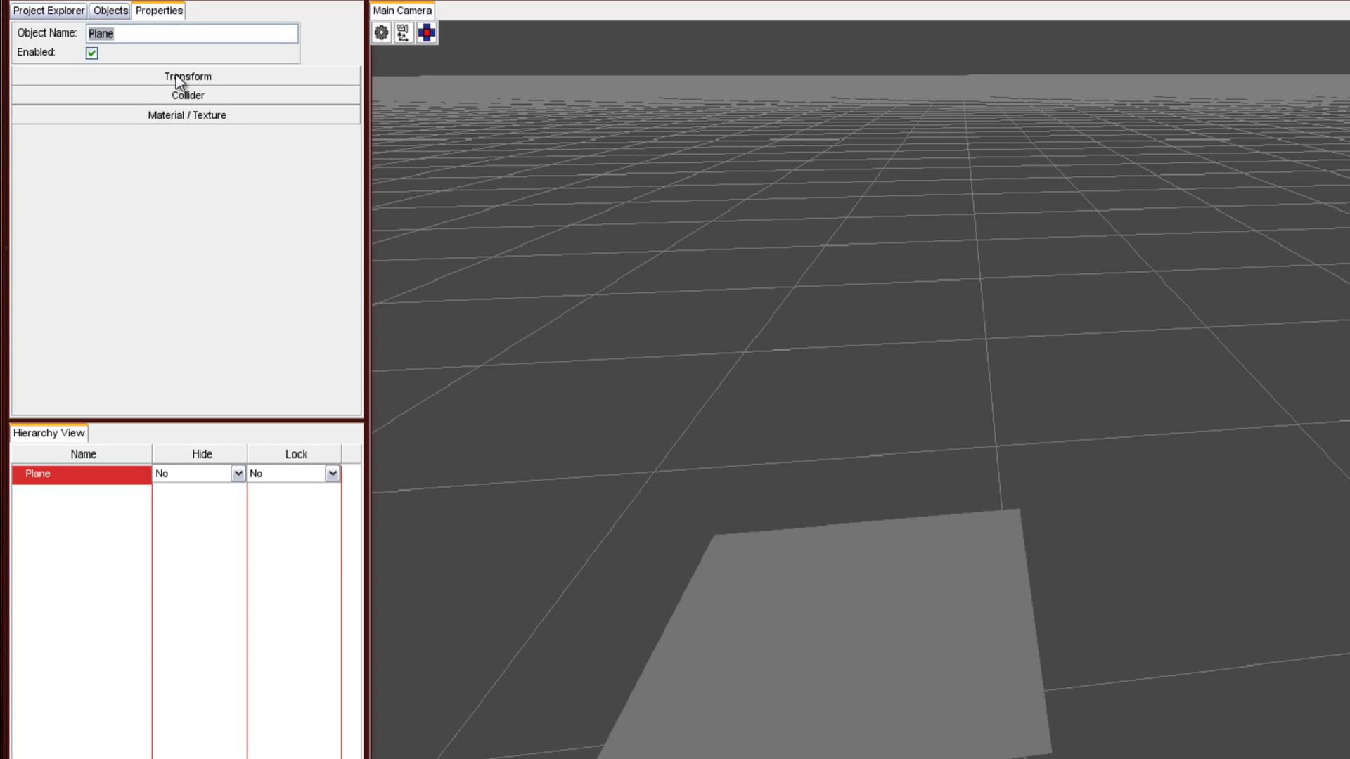
text(Workspac)
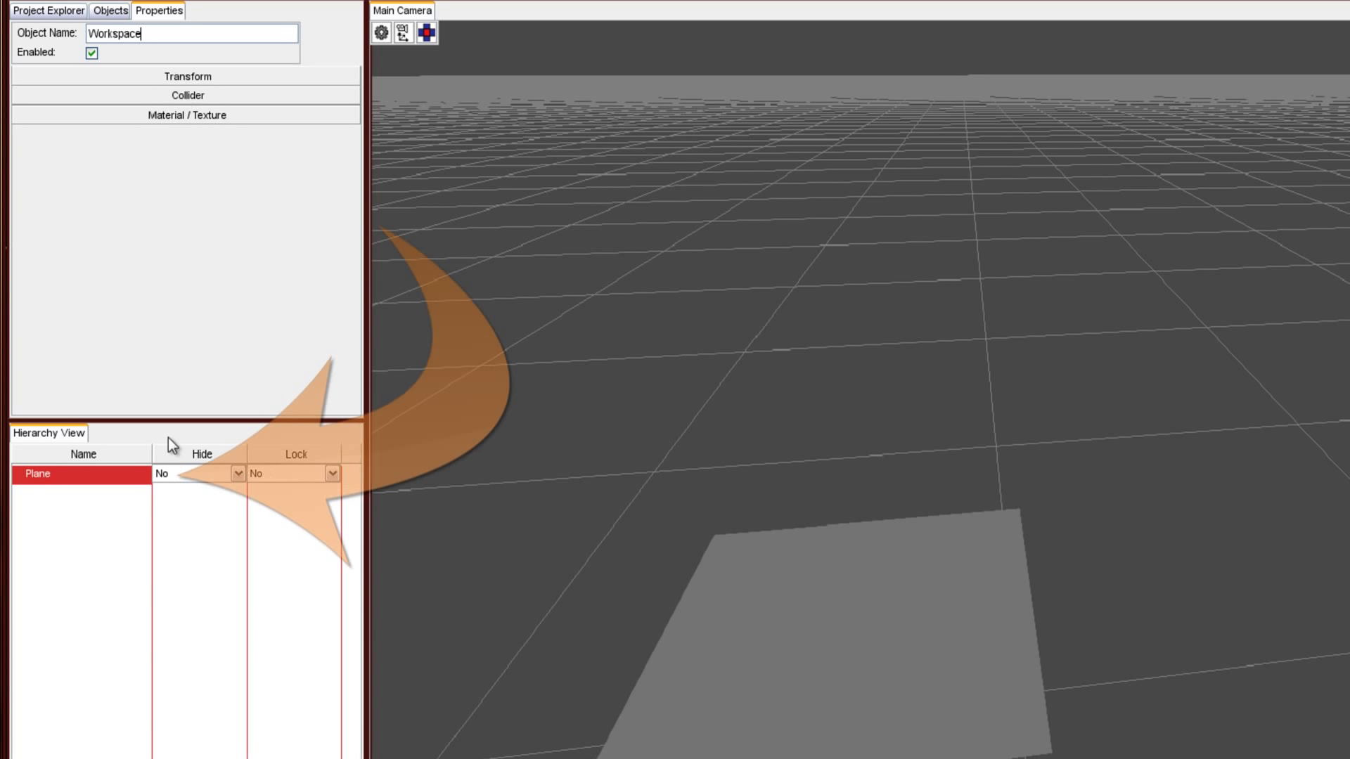
text(e)
key(Return)
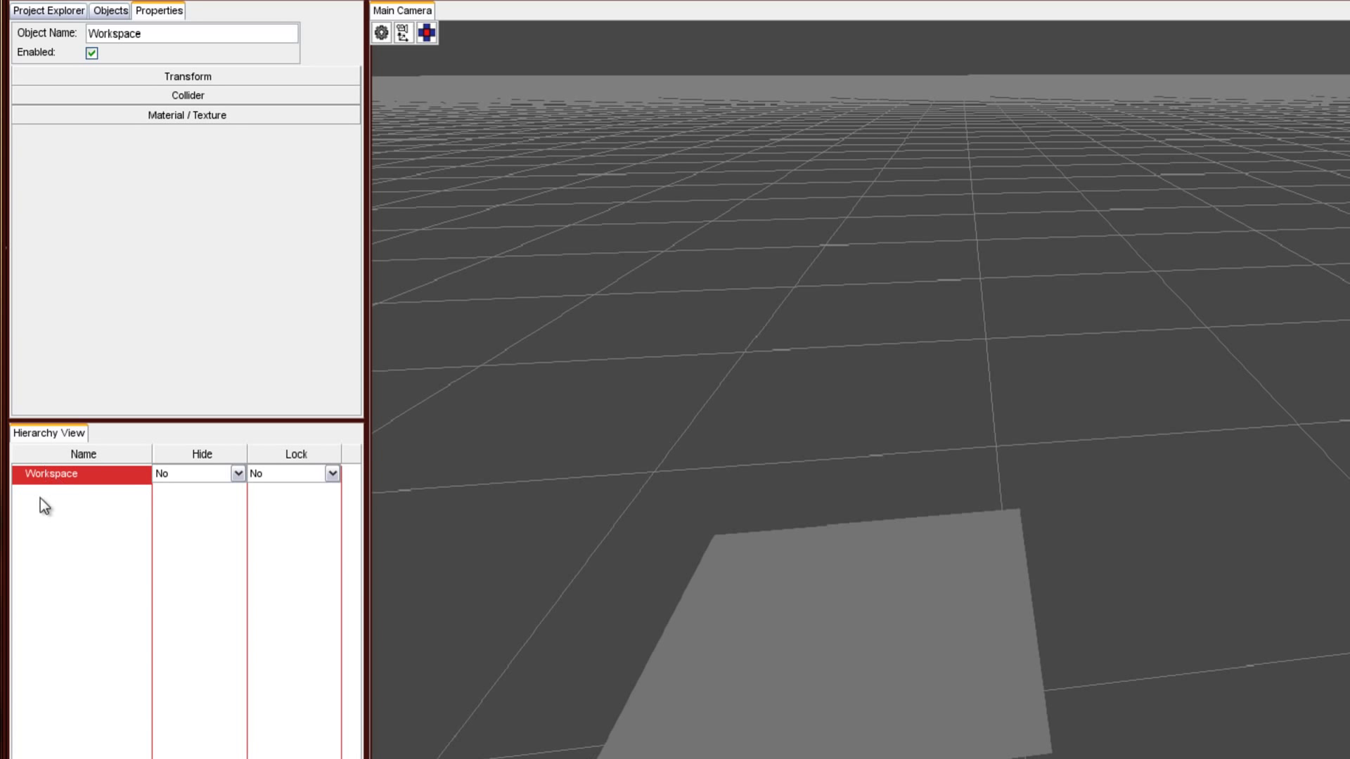
Set the Workspace plane's X, Y and Z position to 0 and bring it into close view
click(171, 77)
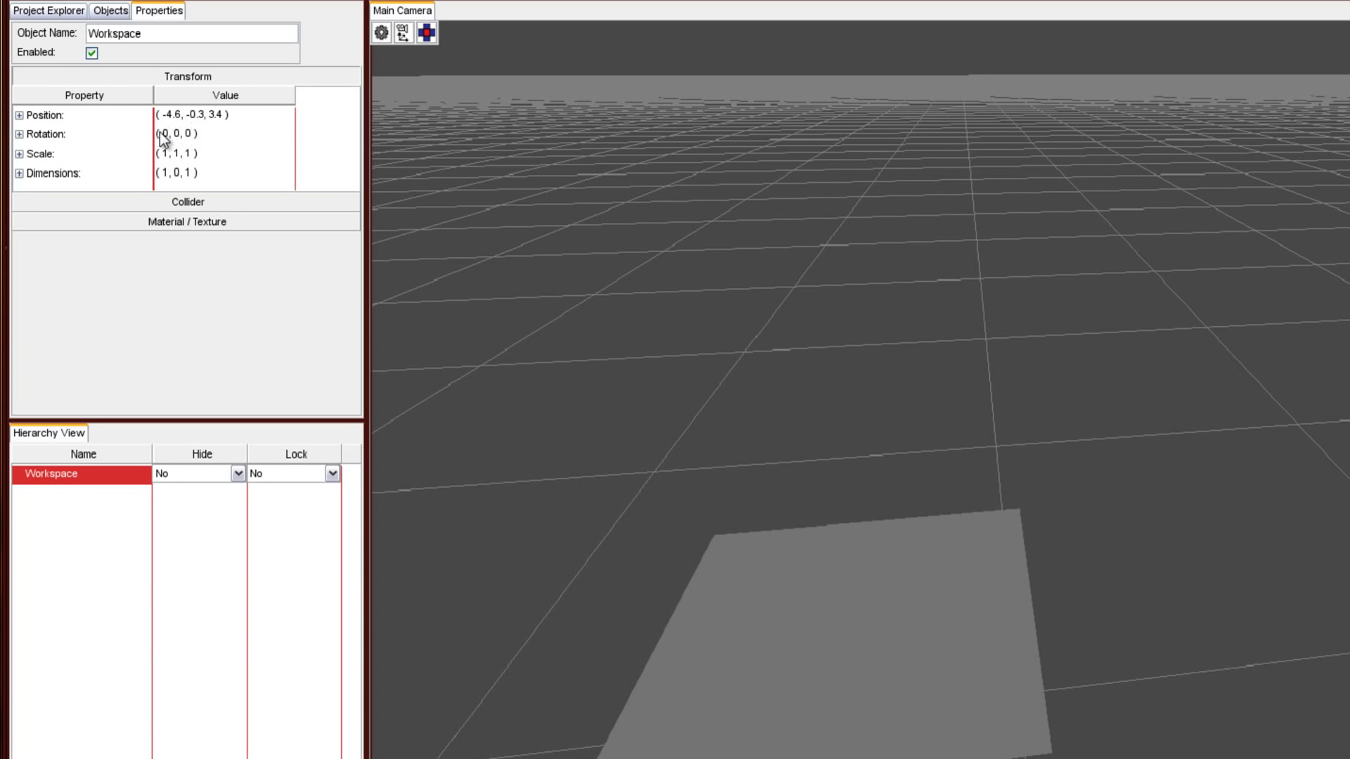
click(19, 116)
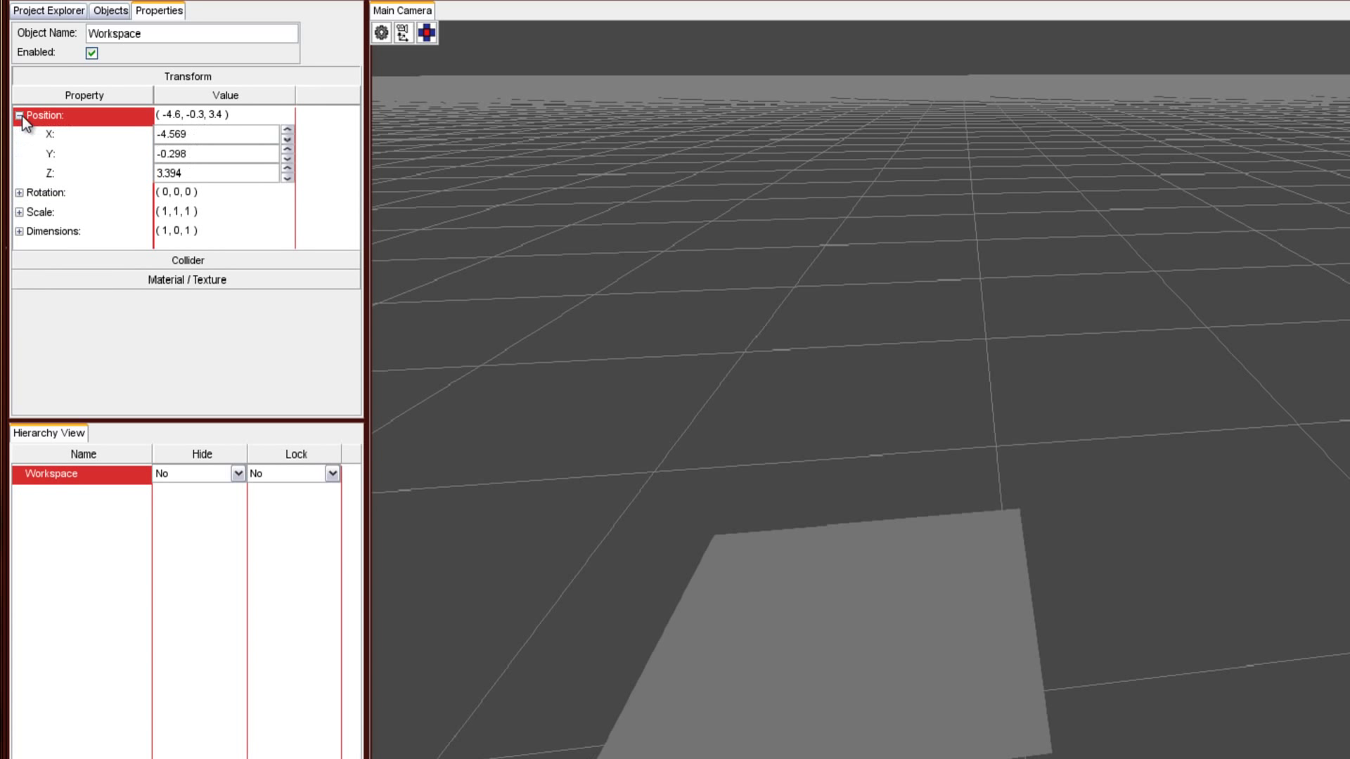
click(221, 135)
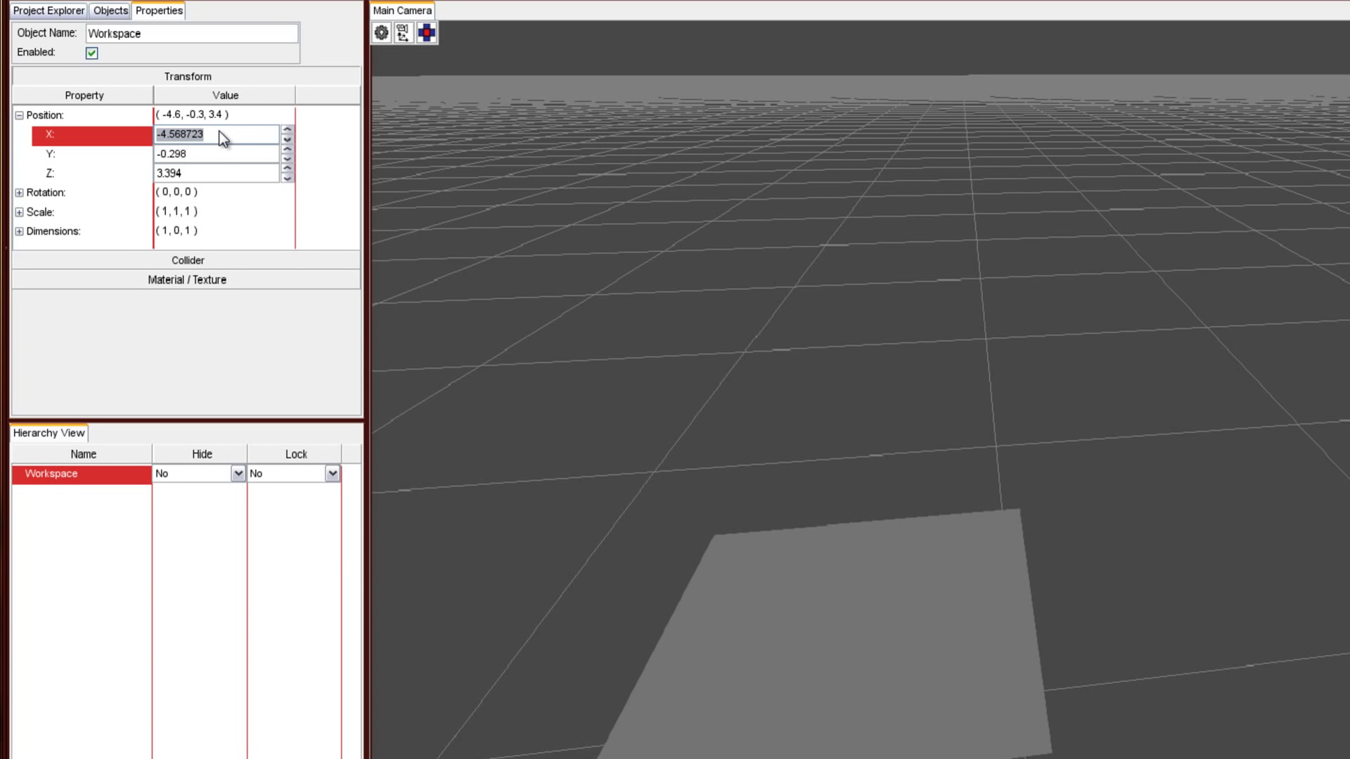
text(0)
click(203, 156)
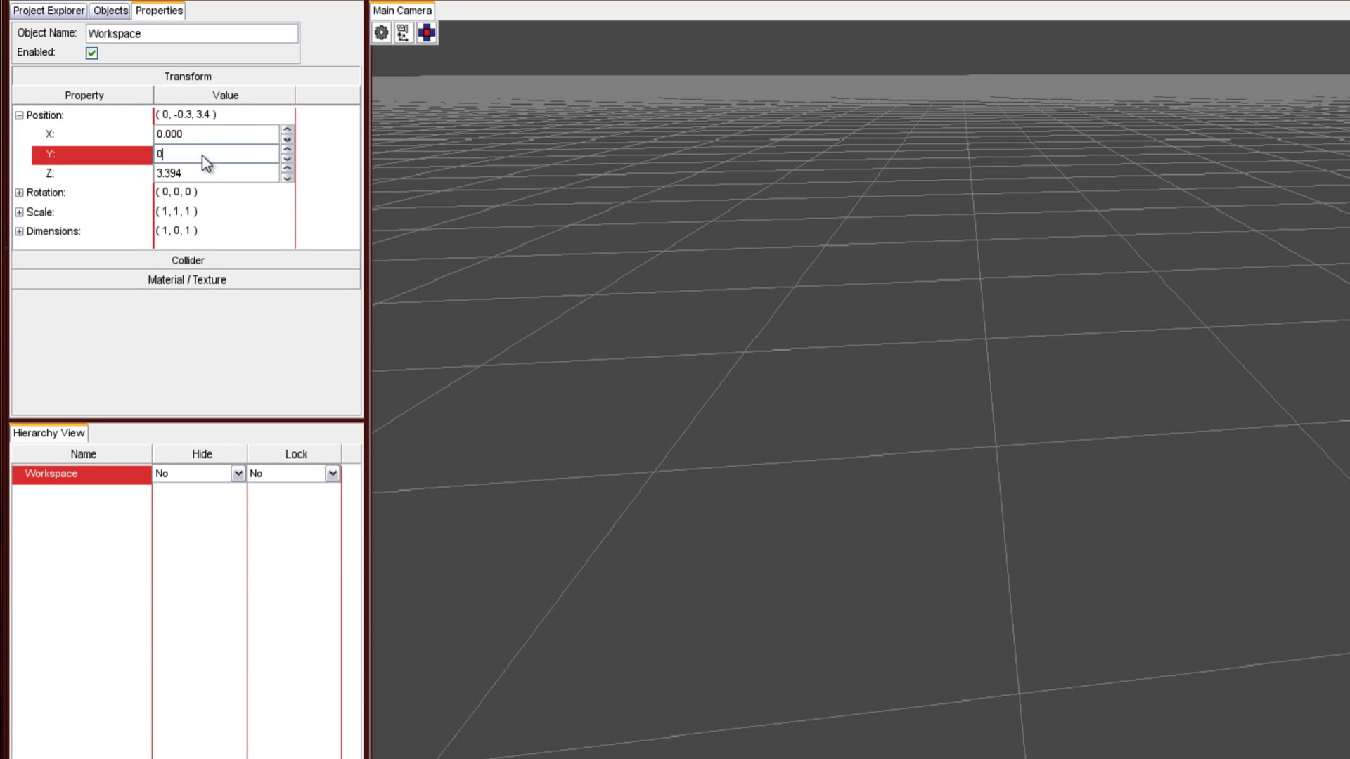
click(193, 176)
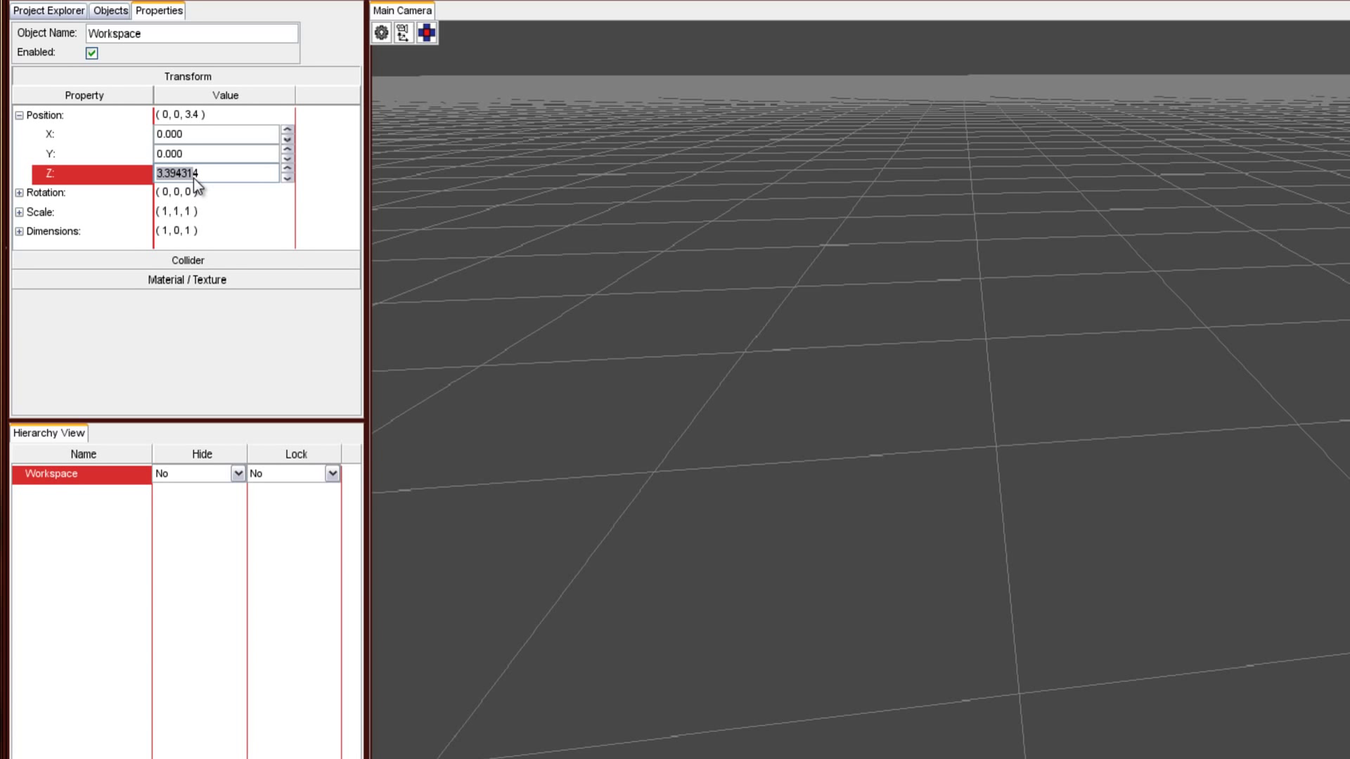
text(0)
click(184, 77)
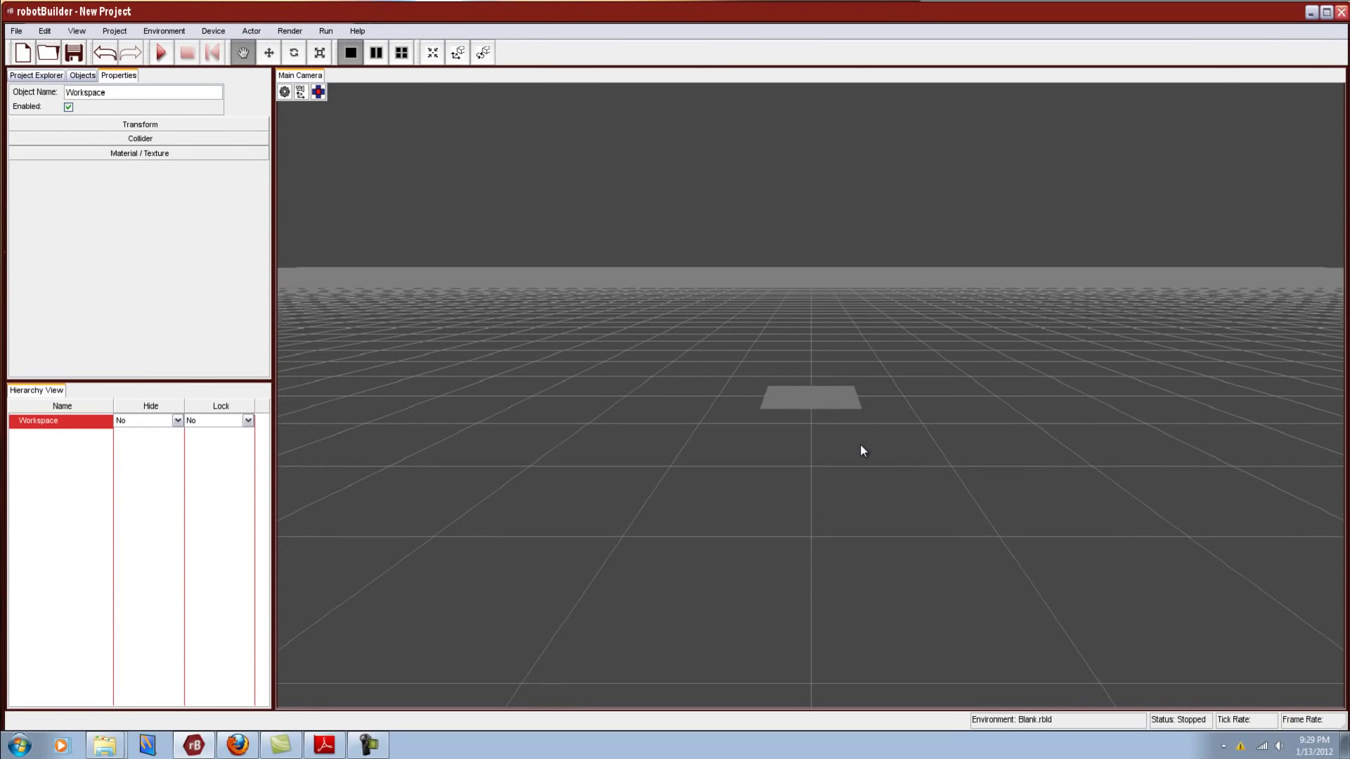
scroll(861, 446, up, 5)
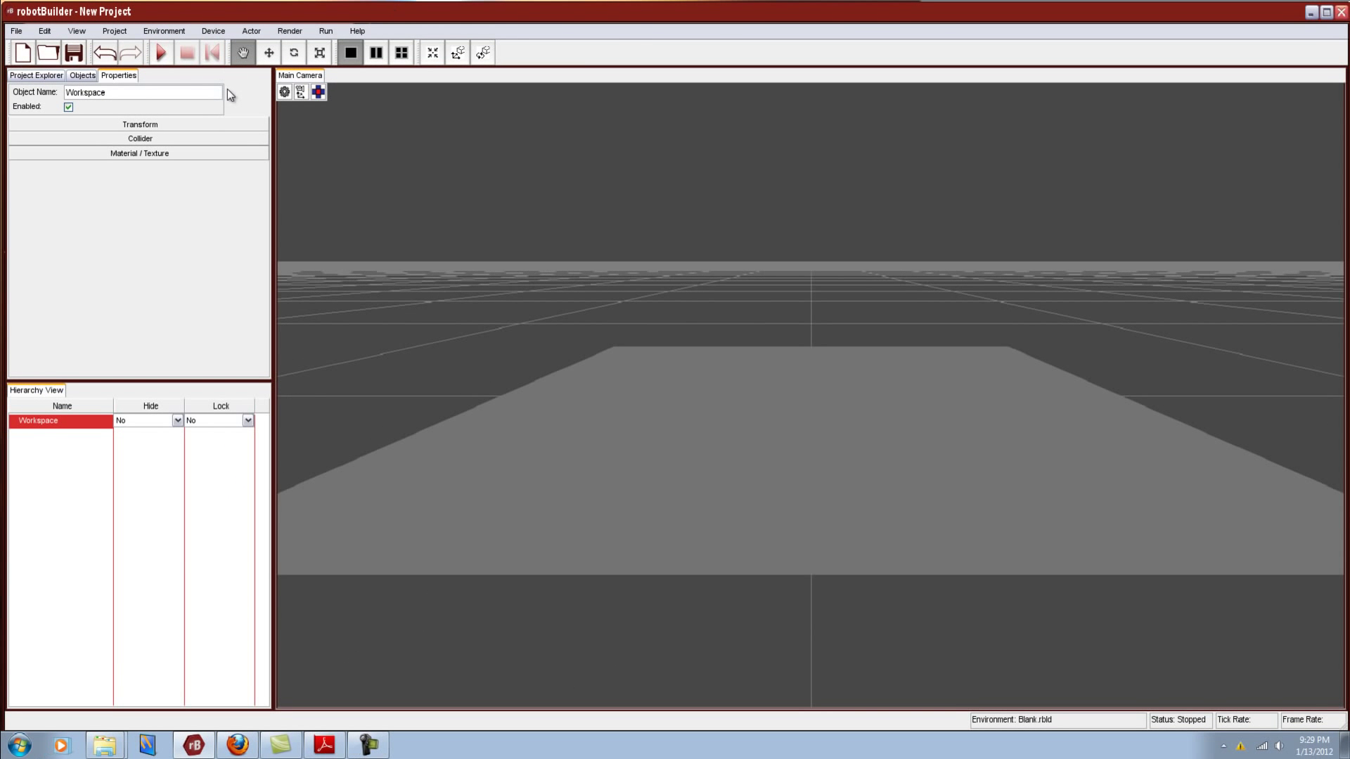
Tilt the view down onto the Workspace plane and bring up Tetrix Assembly Instructions.pdf to check the Step 1 parts list
middle_drag(716, 281, 713, 376)
right_drag(773, 436, 785, 481)
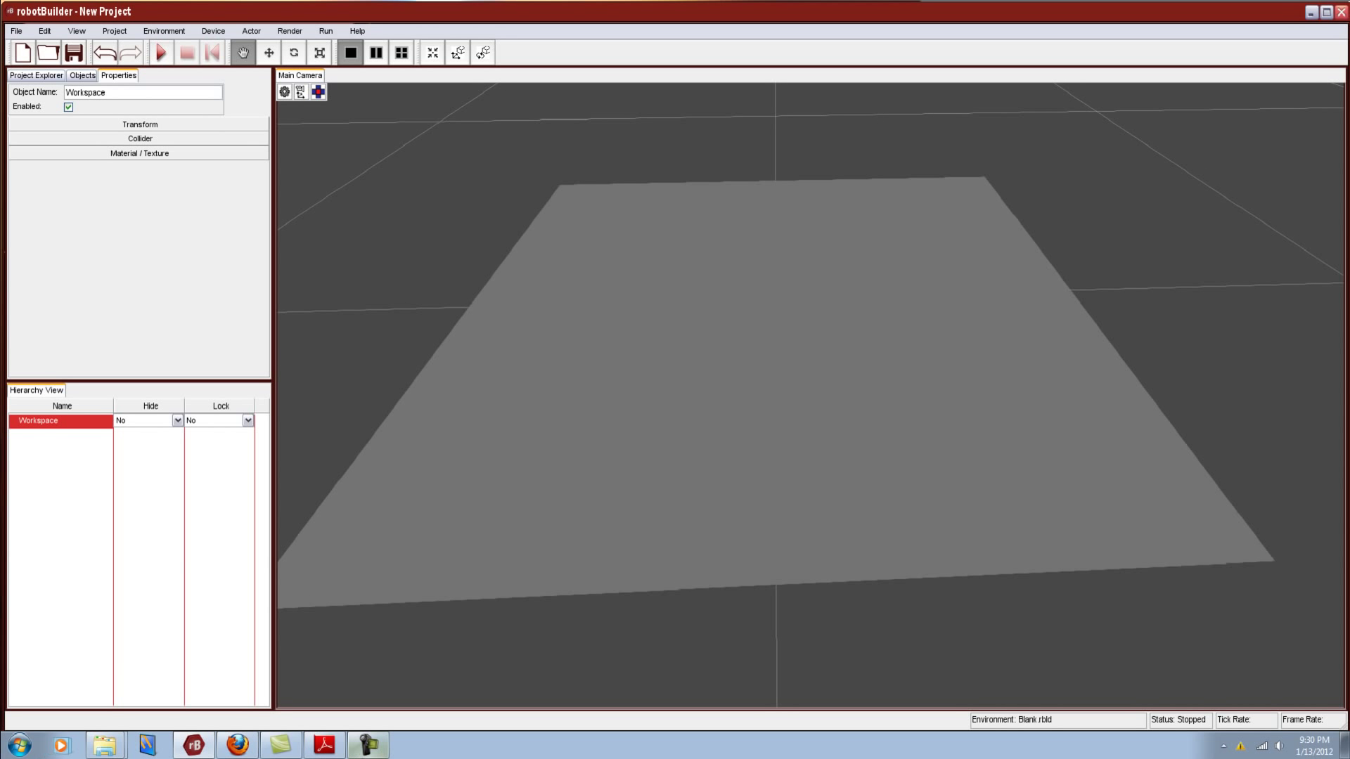
click(324, 745)
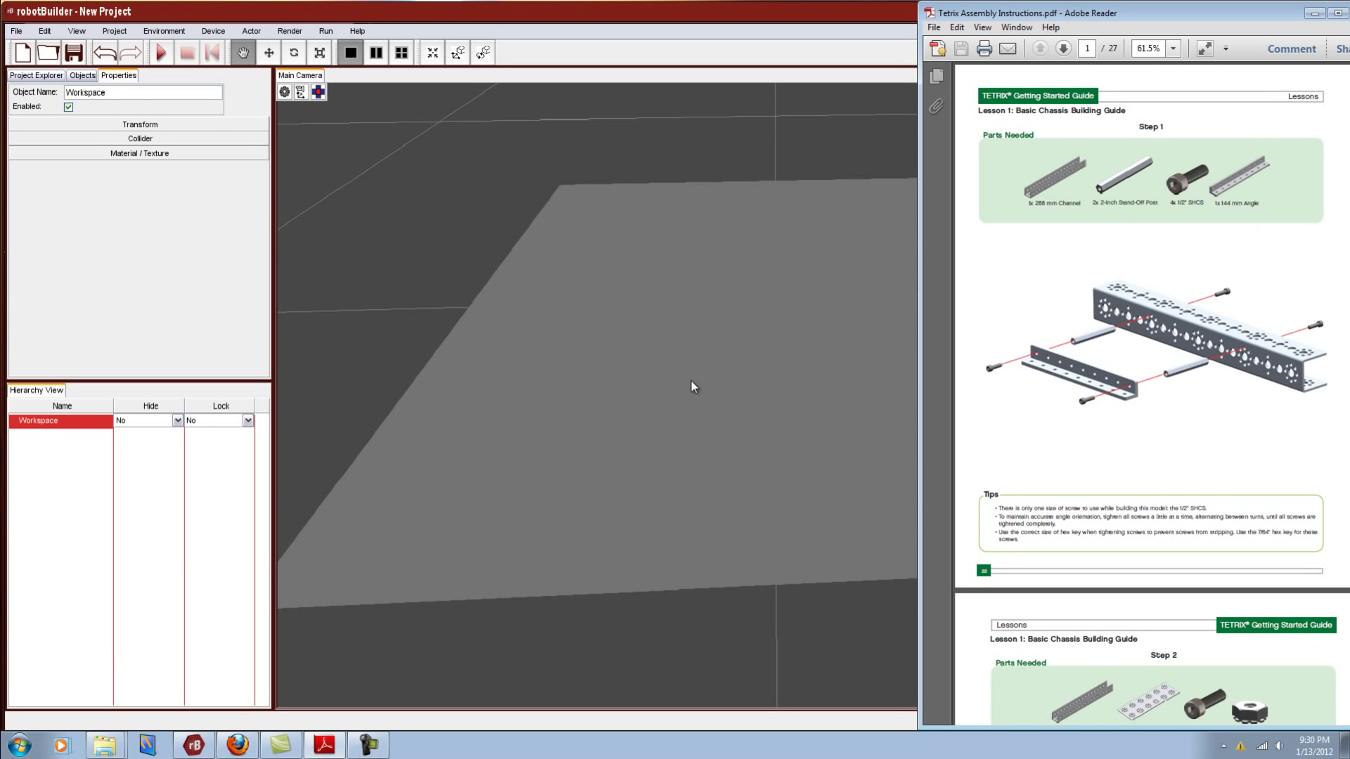
Back in robotBuilder, add Channel 288mm from the Pitsco components under Workspace and raise it to a Y position of about 0.038
click(49, 81)
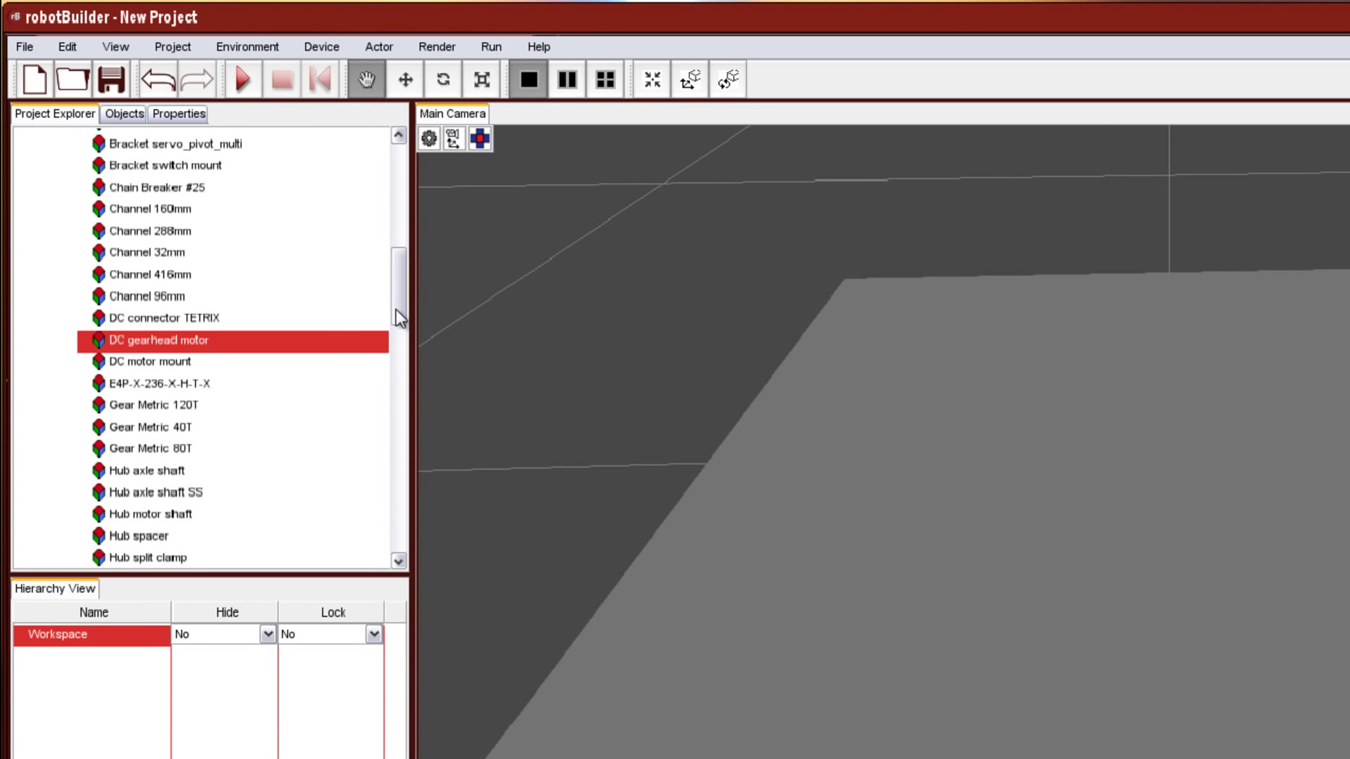
drag(395, 309, 421, 290)
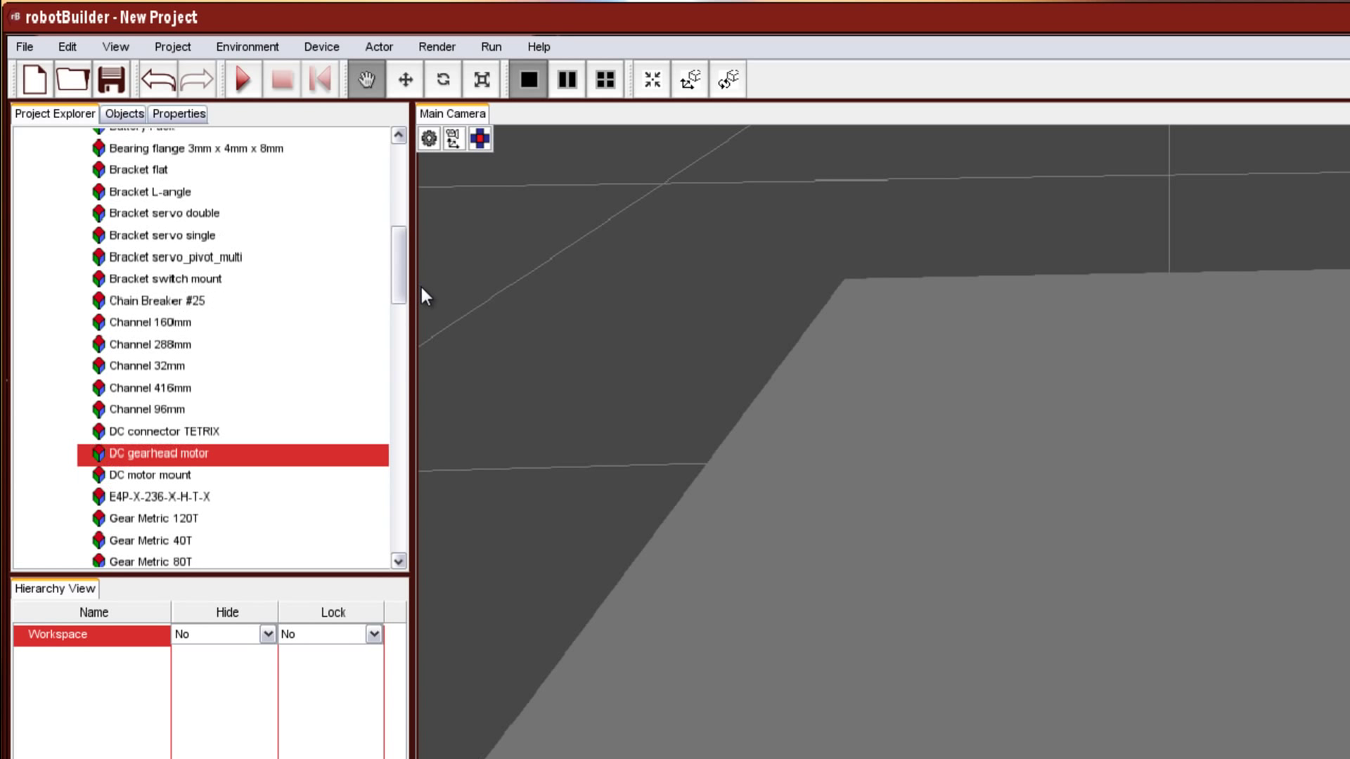
click(145, 344)
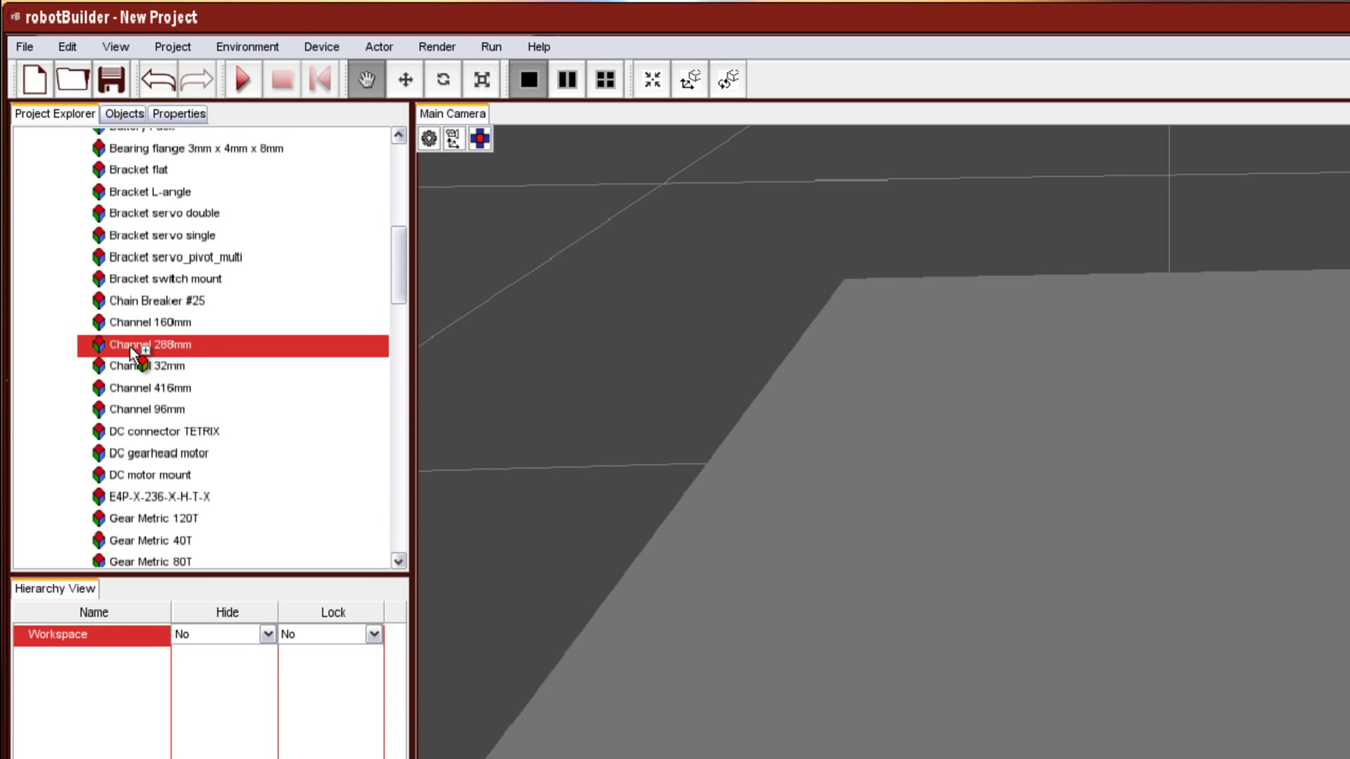
drag(131, 351, 66, 631)
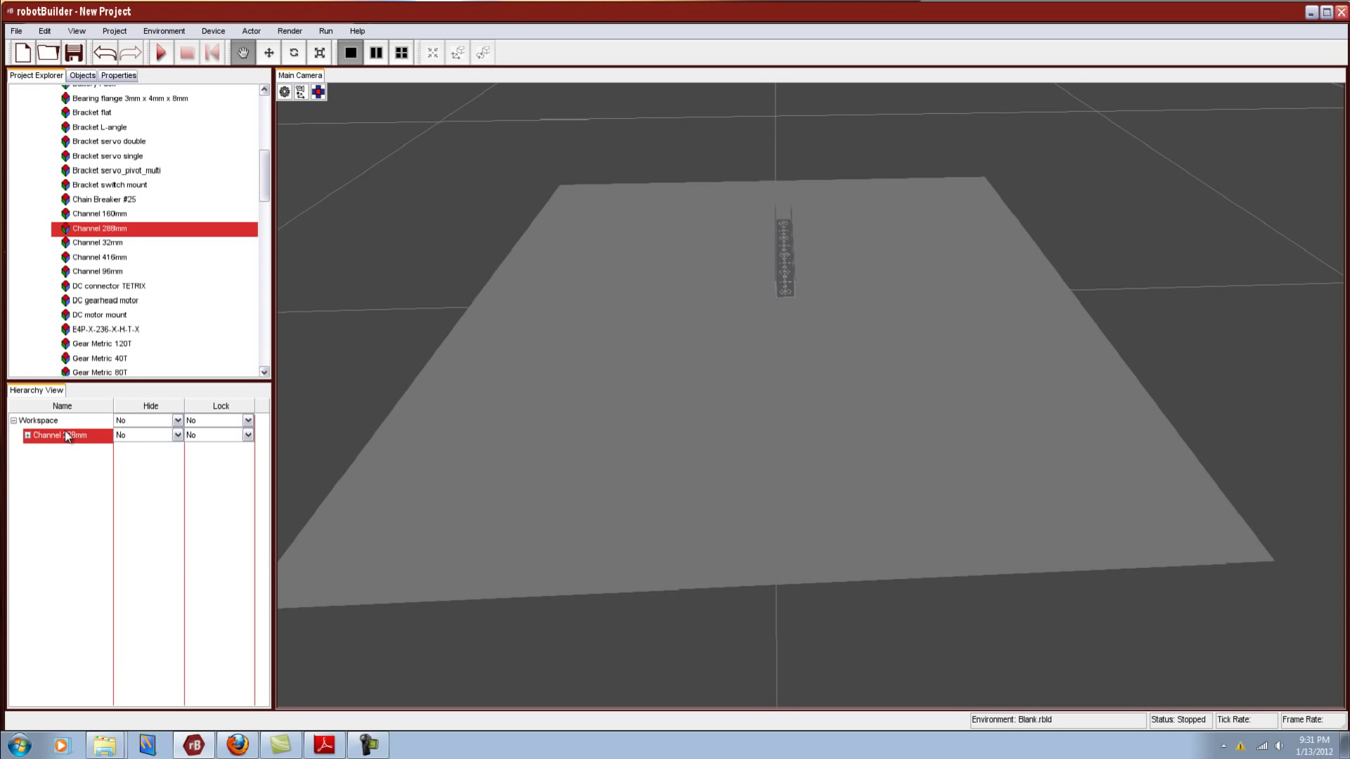
click(269, 53)
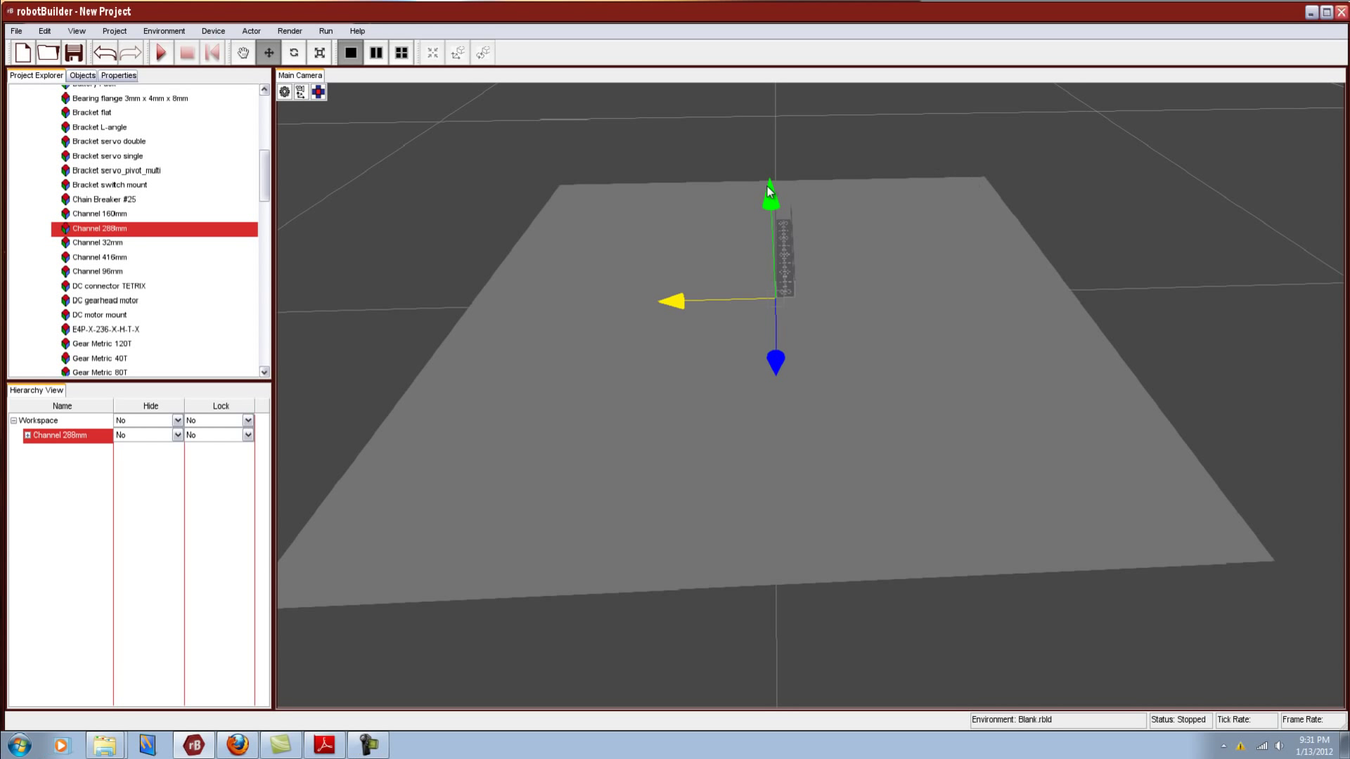
drag(770, 190, 770, 170)
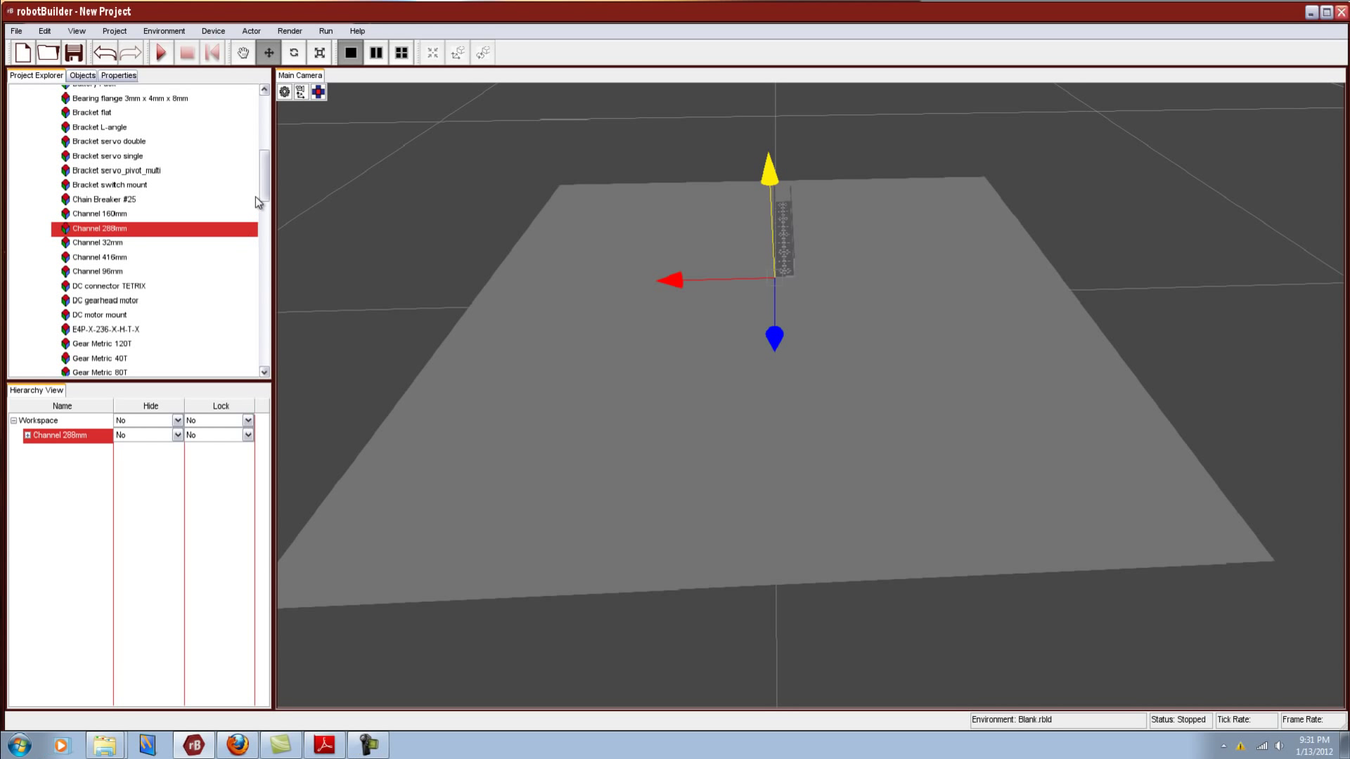
Add Angle 144mm from the Pitsco components under Workspace and move it beside the channel, to about X 0.078, Z -0.095
drag(265, 194, 265, 164)
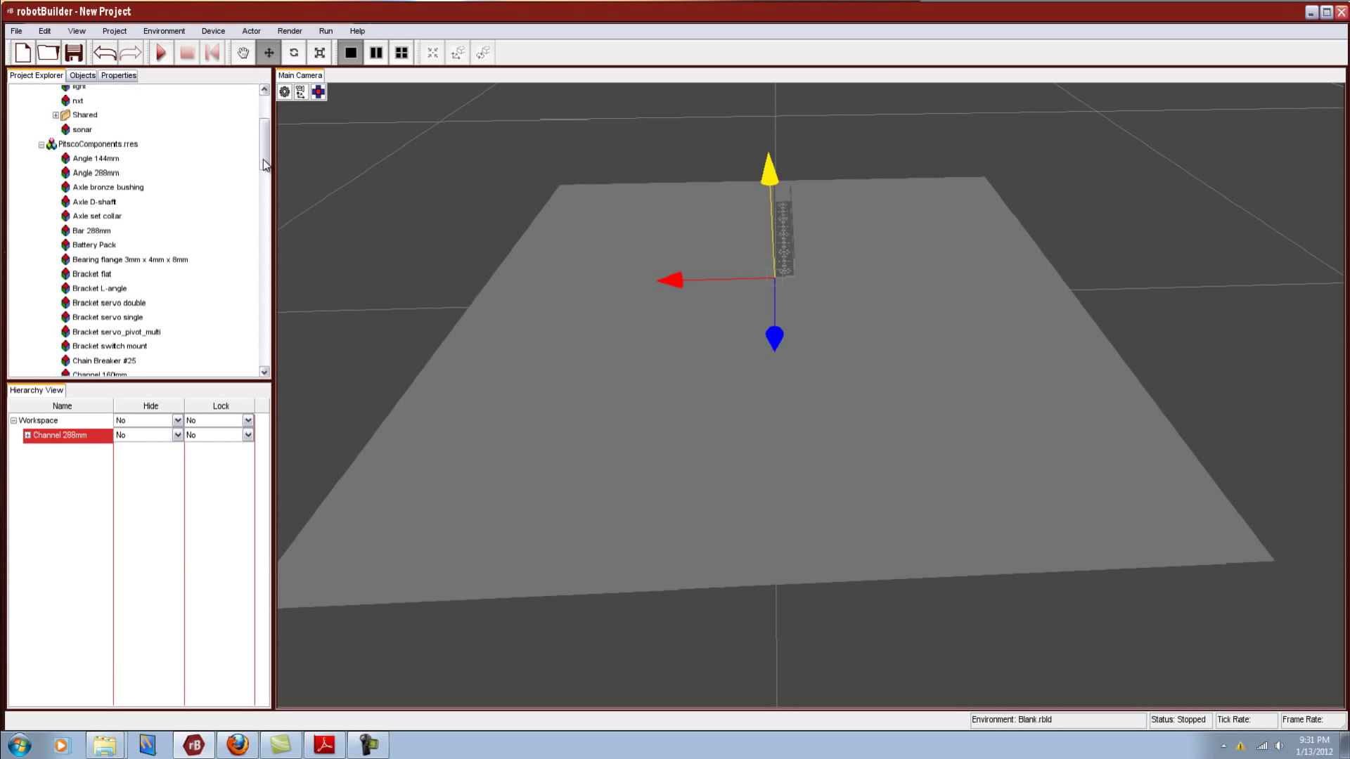
click(101, 160)
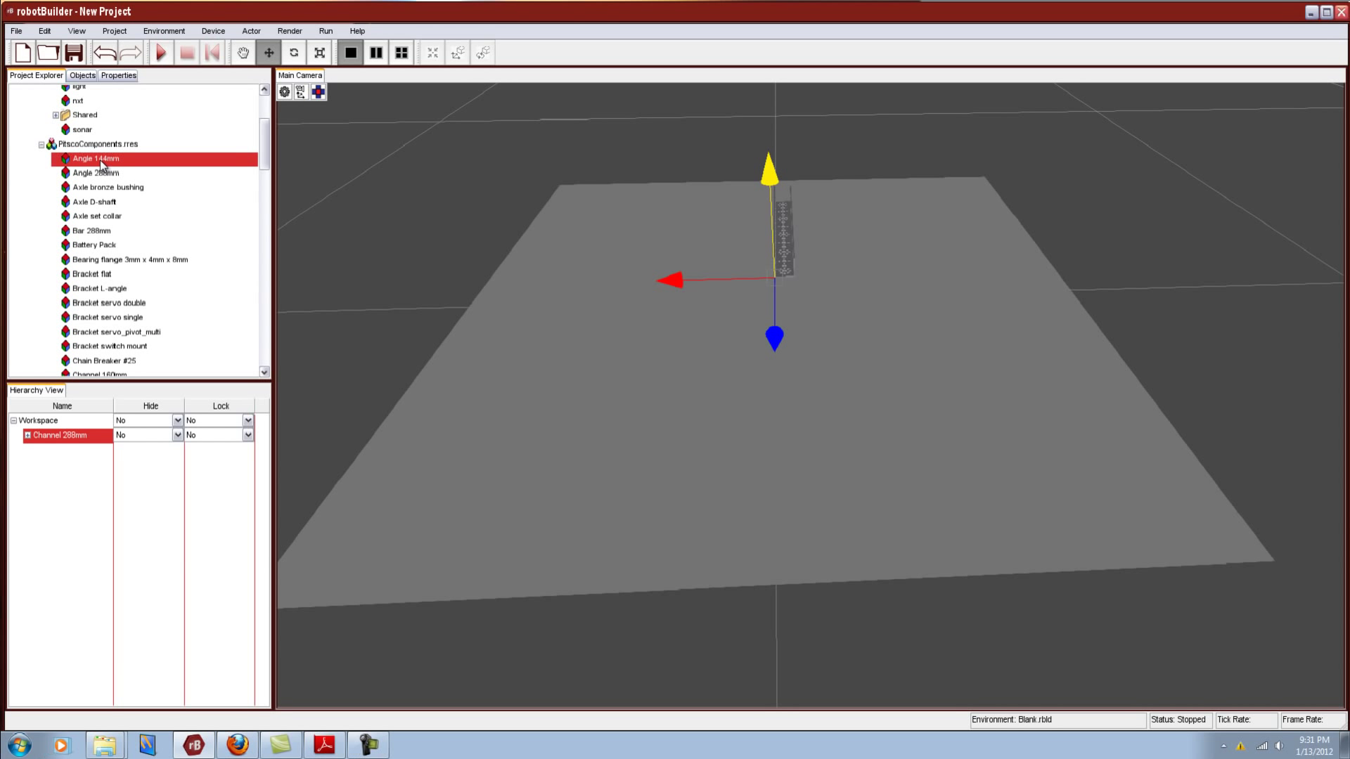
drag(101, 163, 70, 427)
mouse_move(680, 302)
mouse_down()
mouse_move(643, 304)
mouse_move(675, 325)
mouse_up()
drag(722, 366, 734, 263)
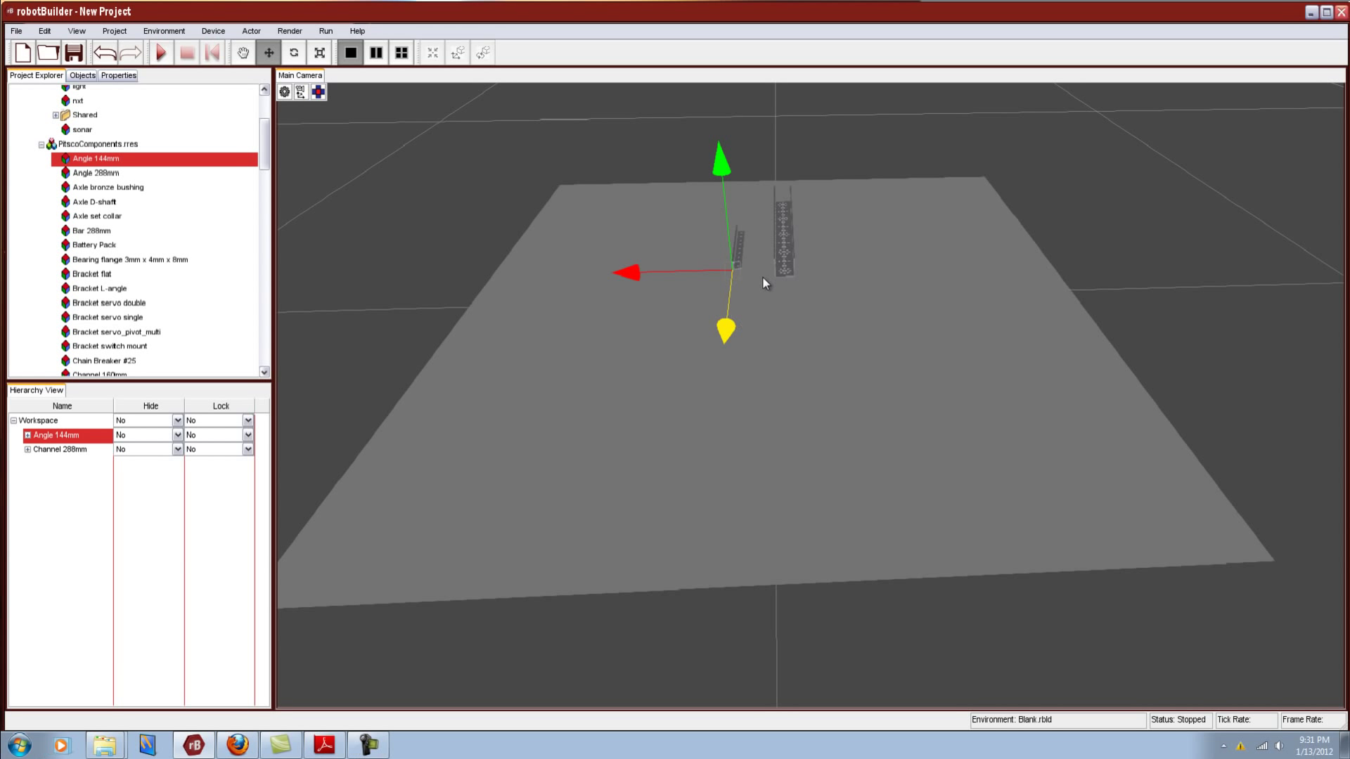
Bring the angle and channel into close view and compare their orientation with the Step 1 diagram in Tetrix Assembly Instructions.pdf
scroll(756, 276, up, 3)
middle_drag(758, 275, 740, 205)
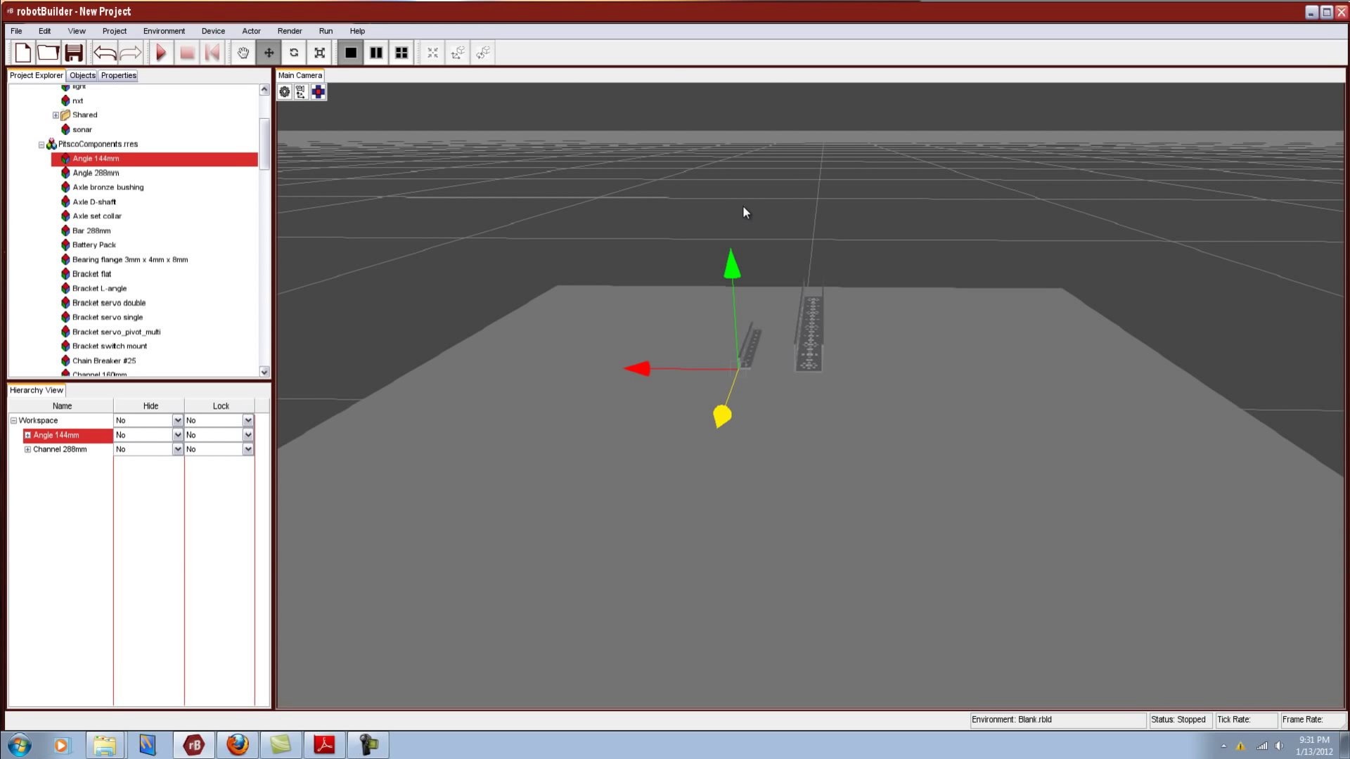
scroll(743, 208, up, 4)
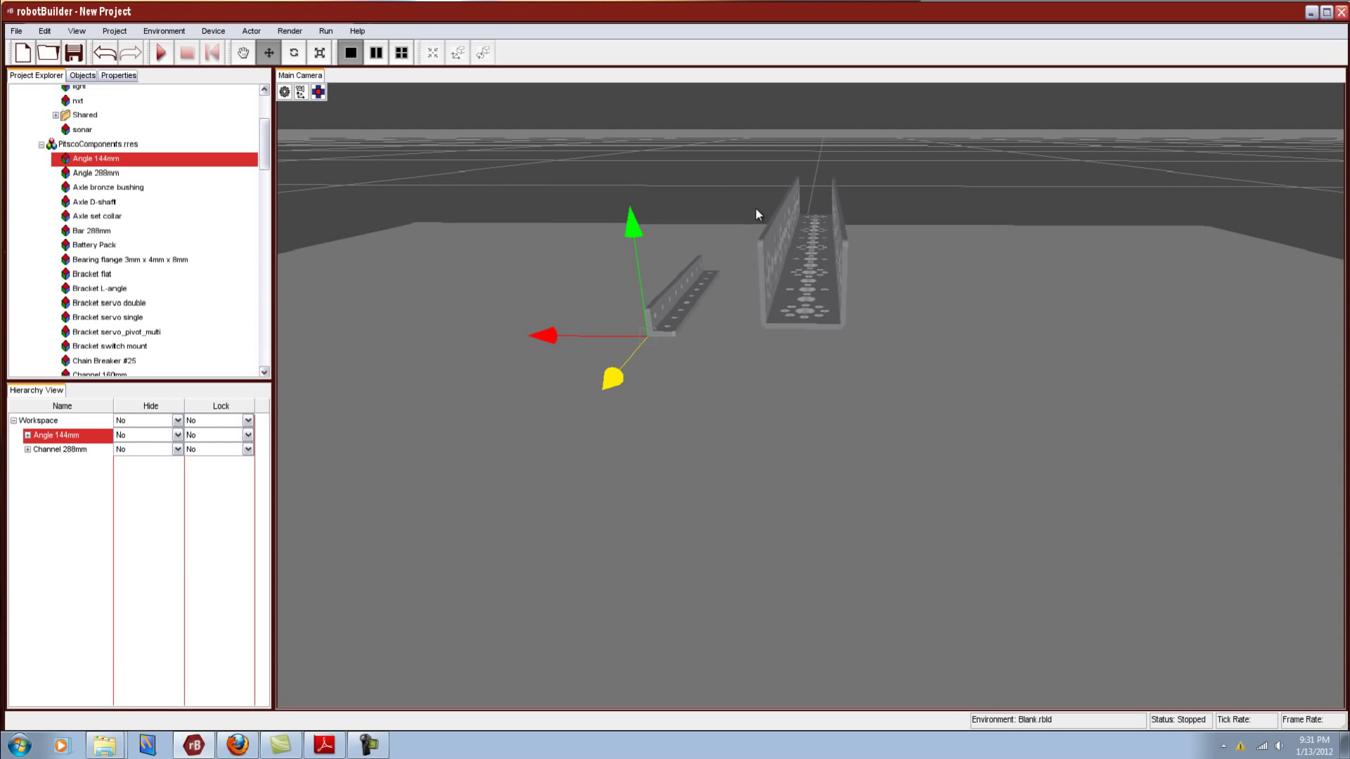
click(324, 745)
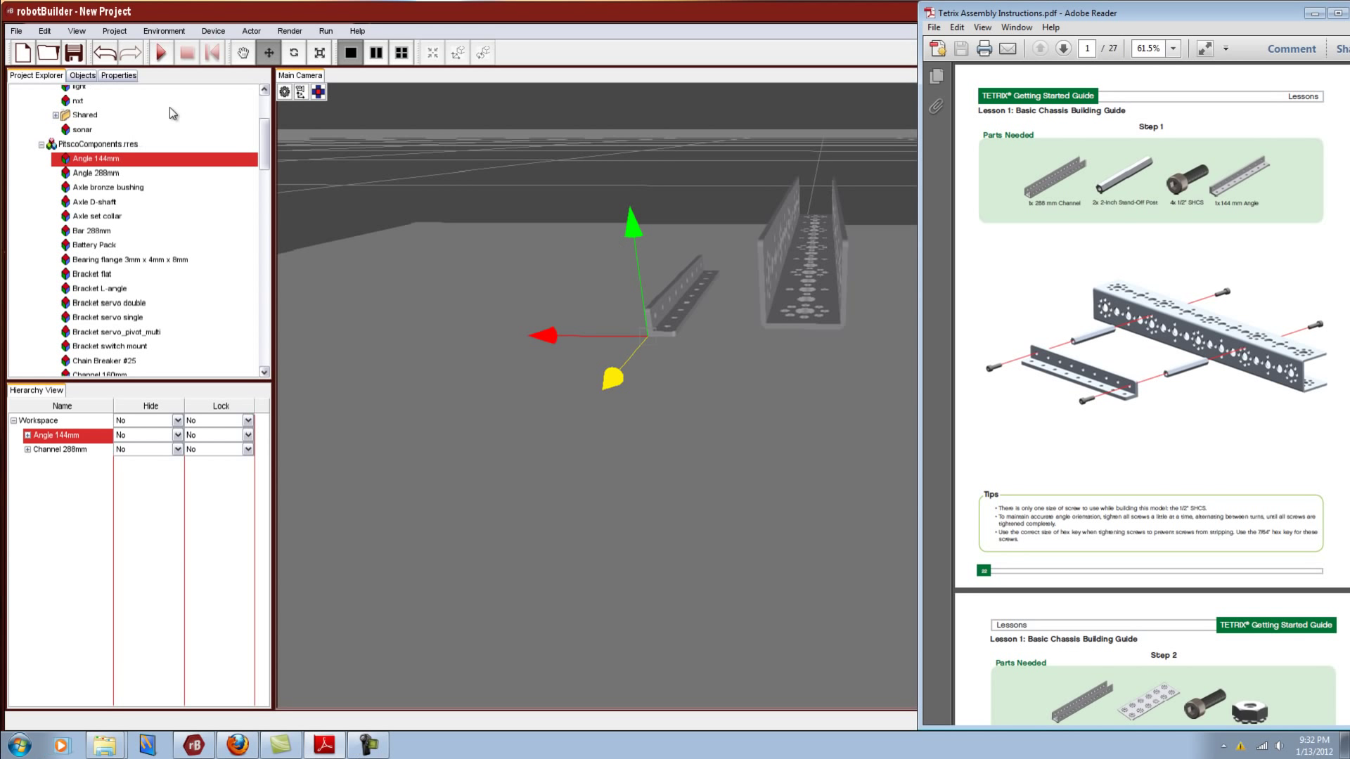
Back in robotBuilder, try to rotate the Angle 144mm freehand about its Z axis
click(296, 53)
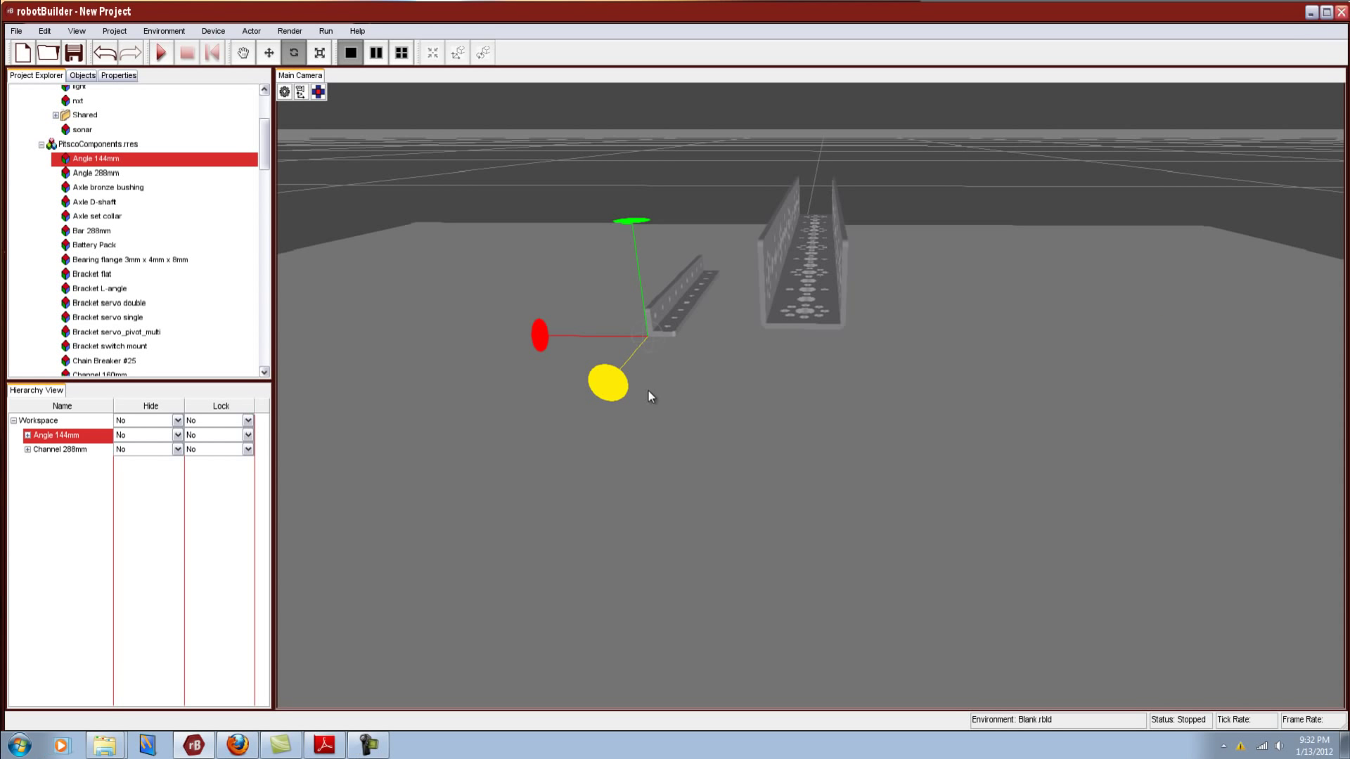
drag(607, 394, 617, 485)
drag(605, 387, 467, 156)
click(551, 239)
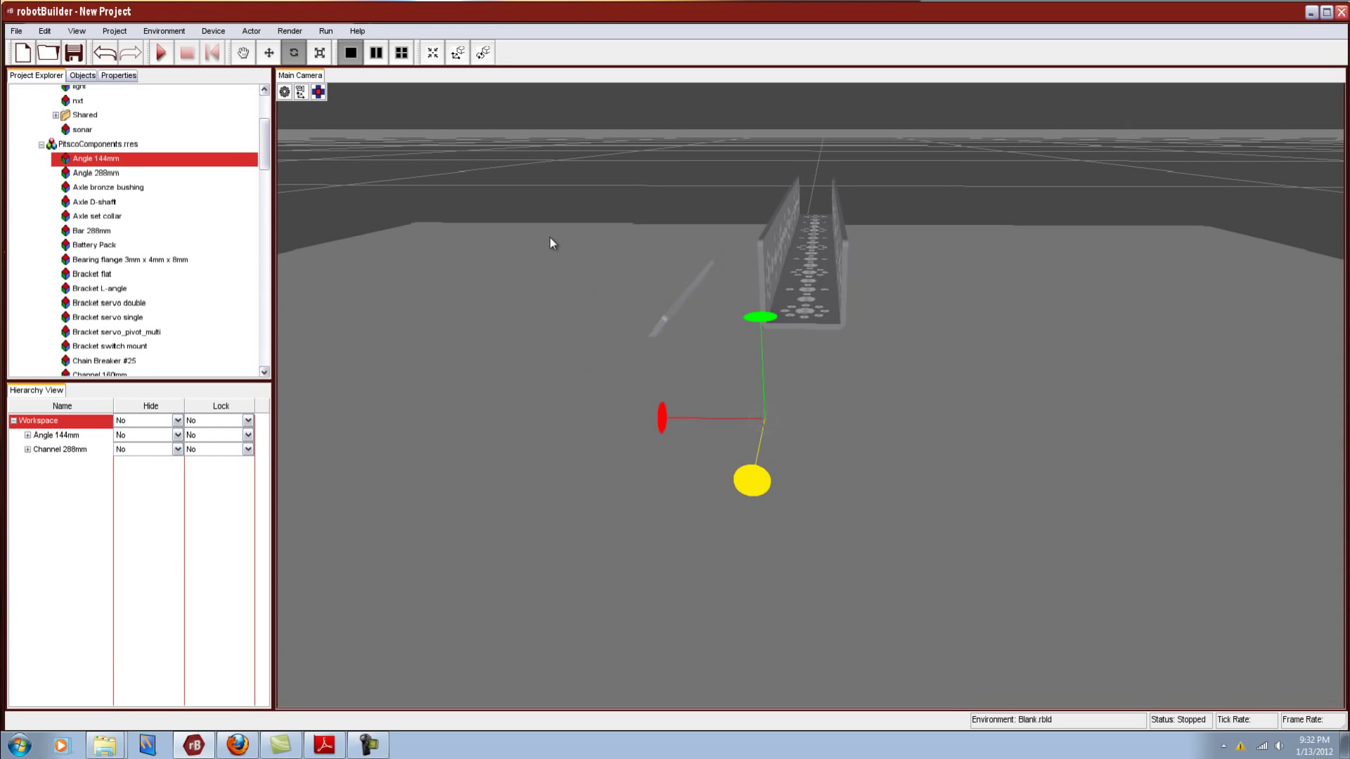
click(90, 449)
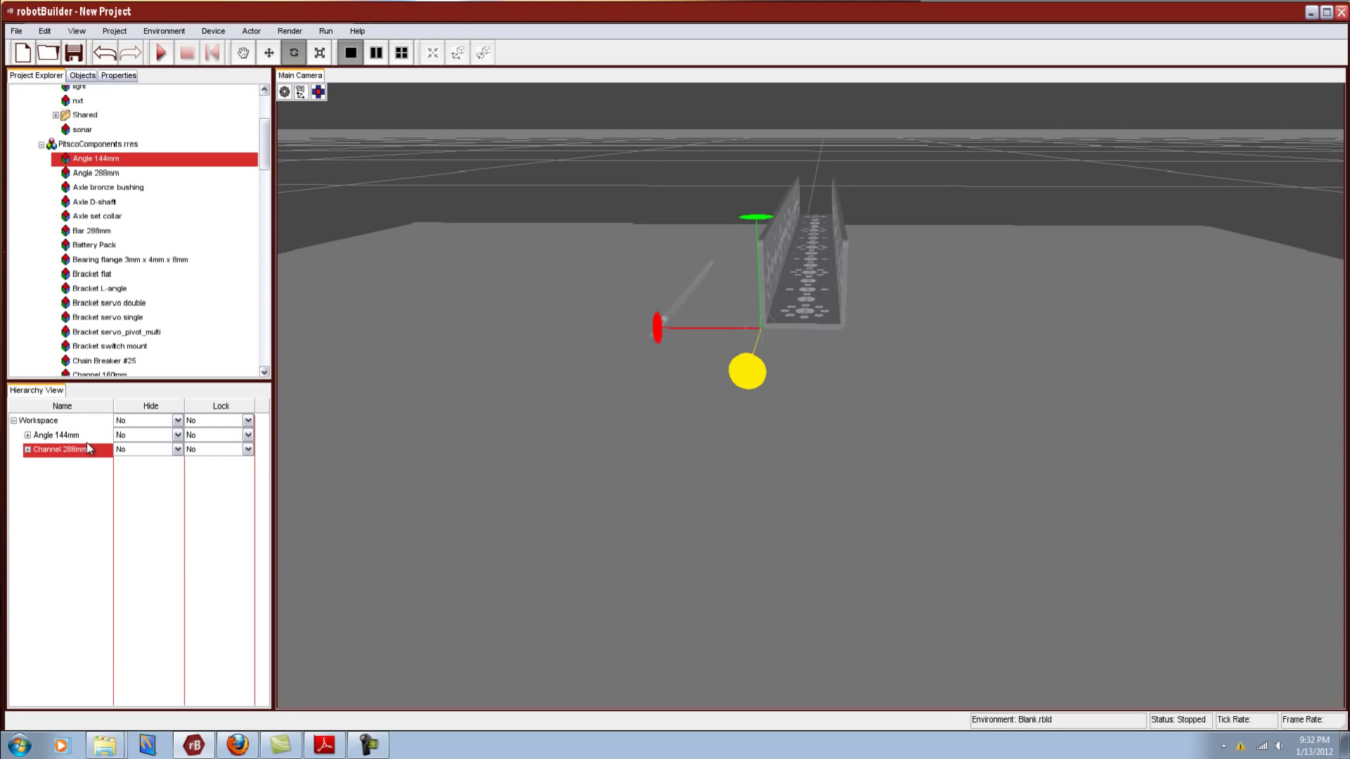
click(80, 436)
drag(610, 369, 504, 32)
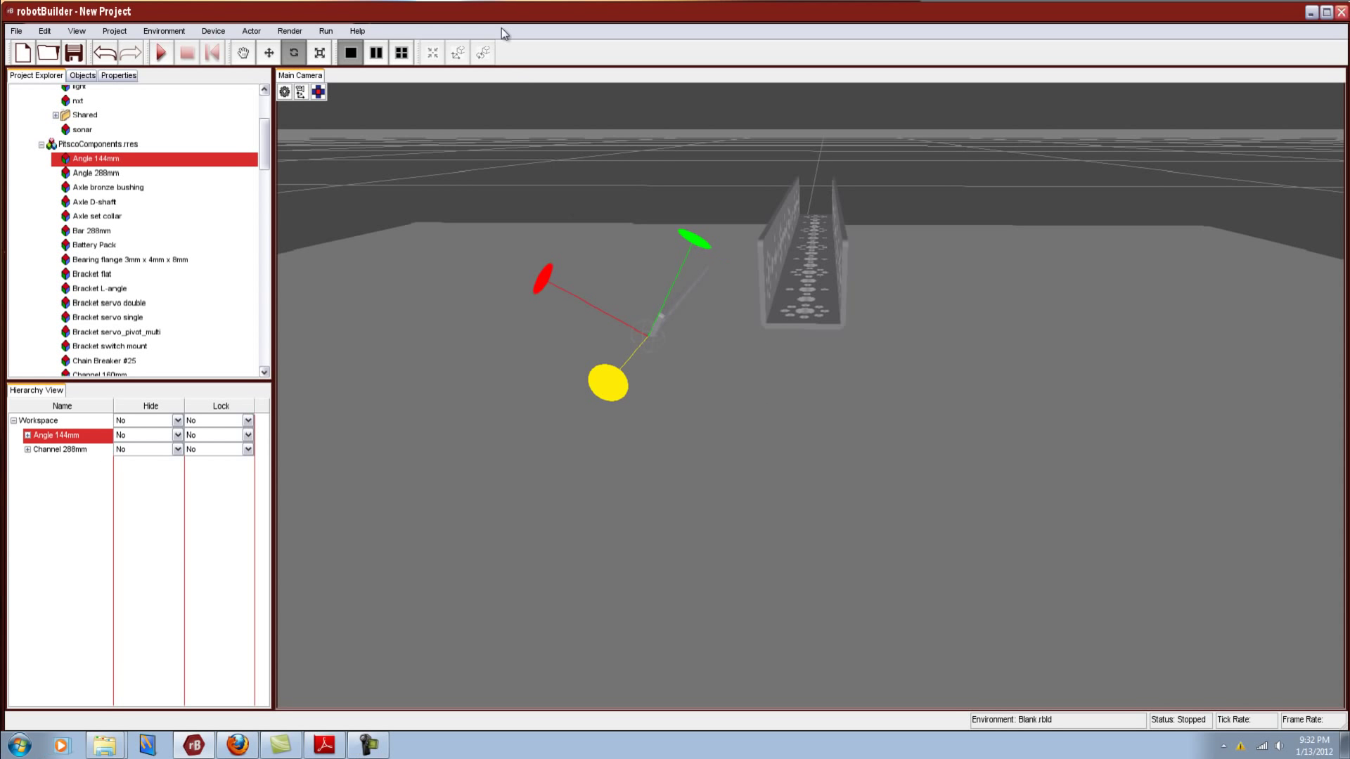
drag(533, 222, 440, 56)
Undo the freehand rotations of the Angle 144mm
click(113, 57)
click(113, 56)
click(113, 56)
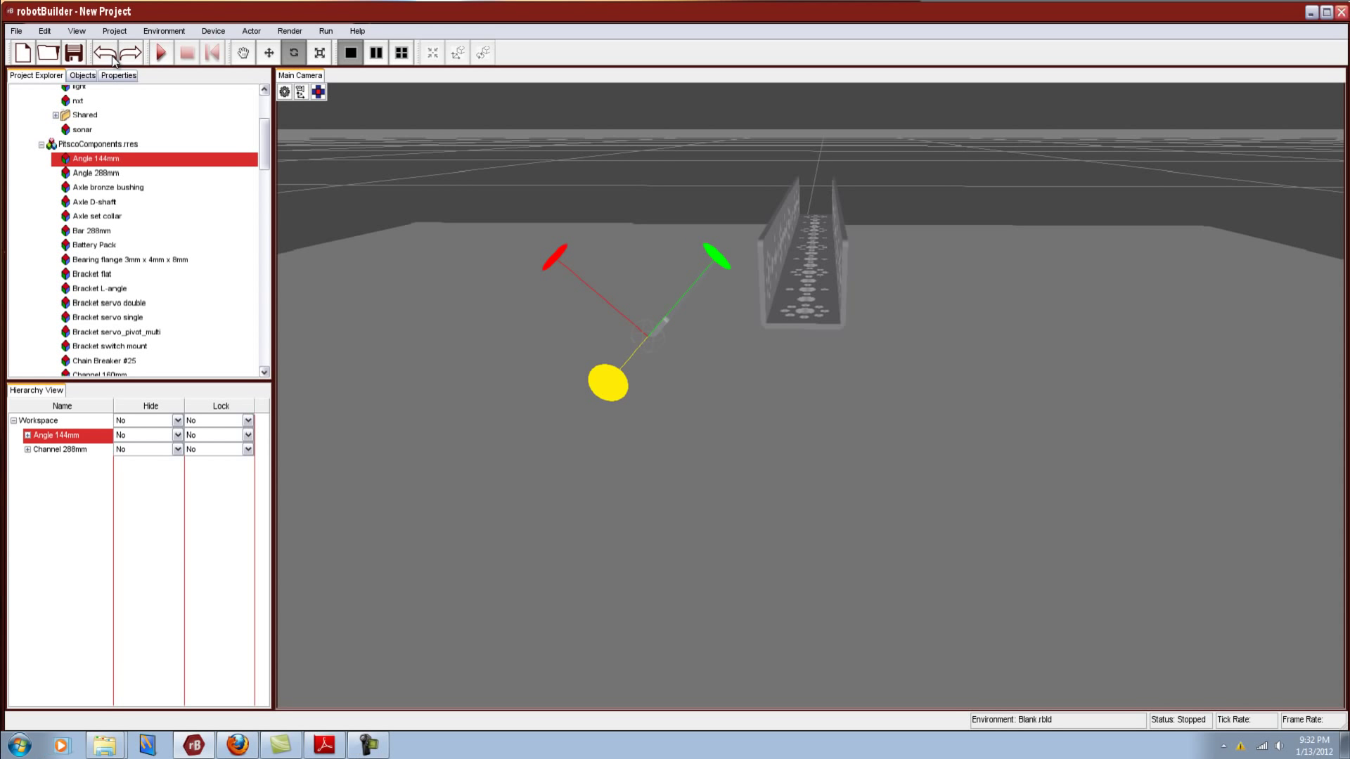
click(110, 56)
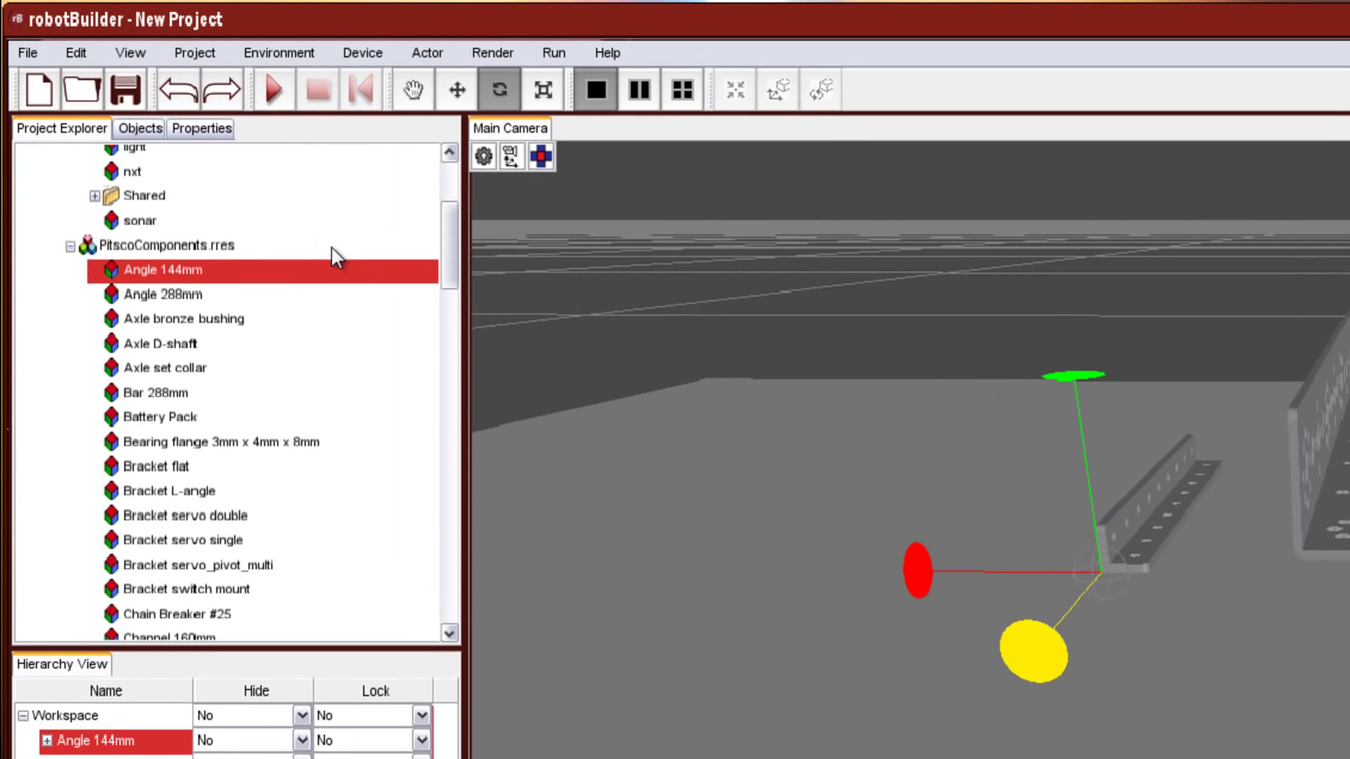
Set the Z rotation of the Angle 144mm to 90 in its transform properties
click(215, 134)
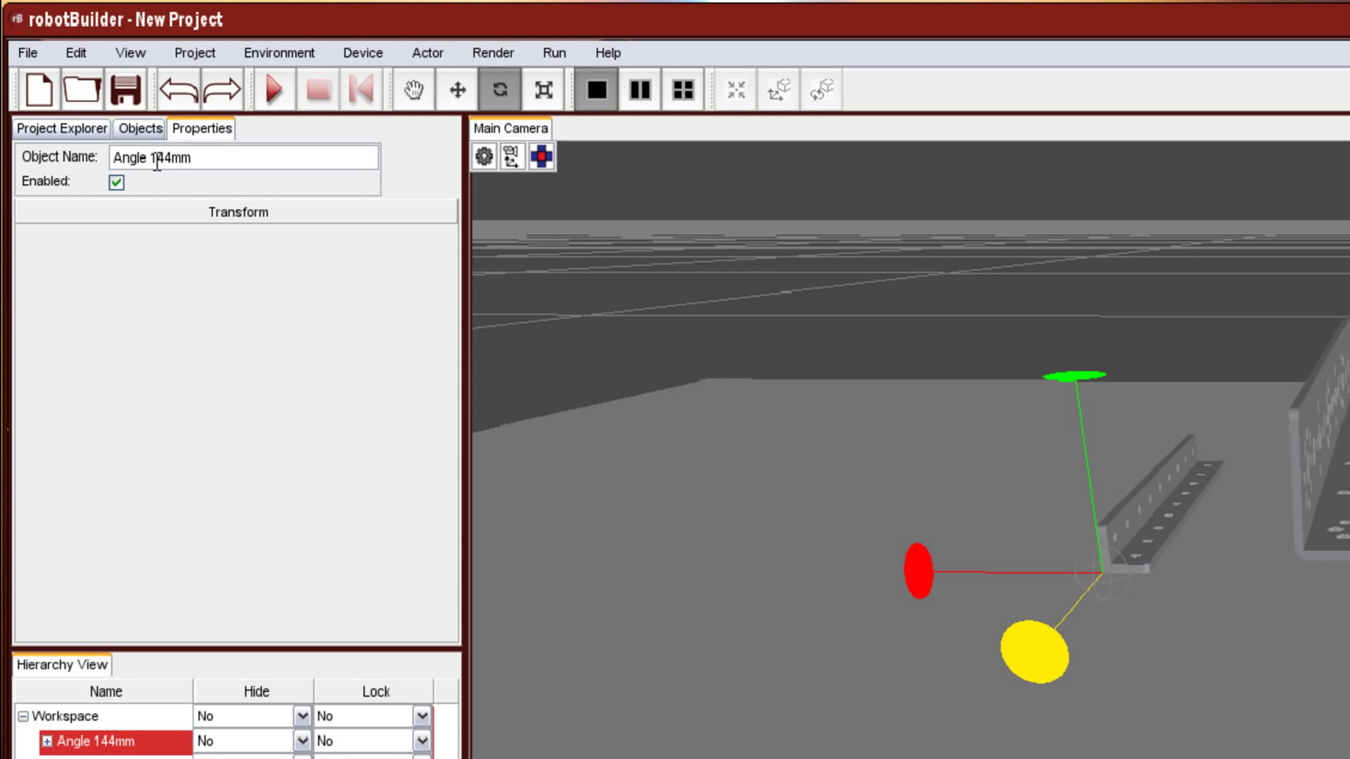
click(234, 217)
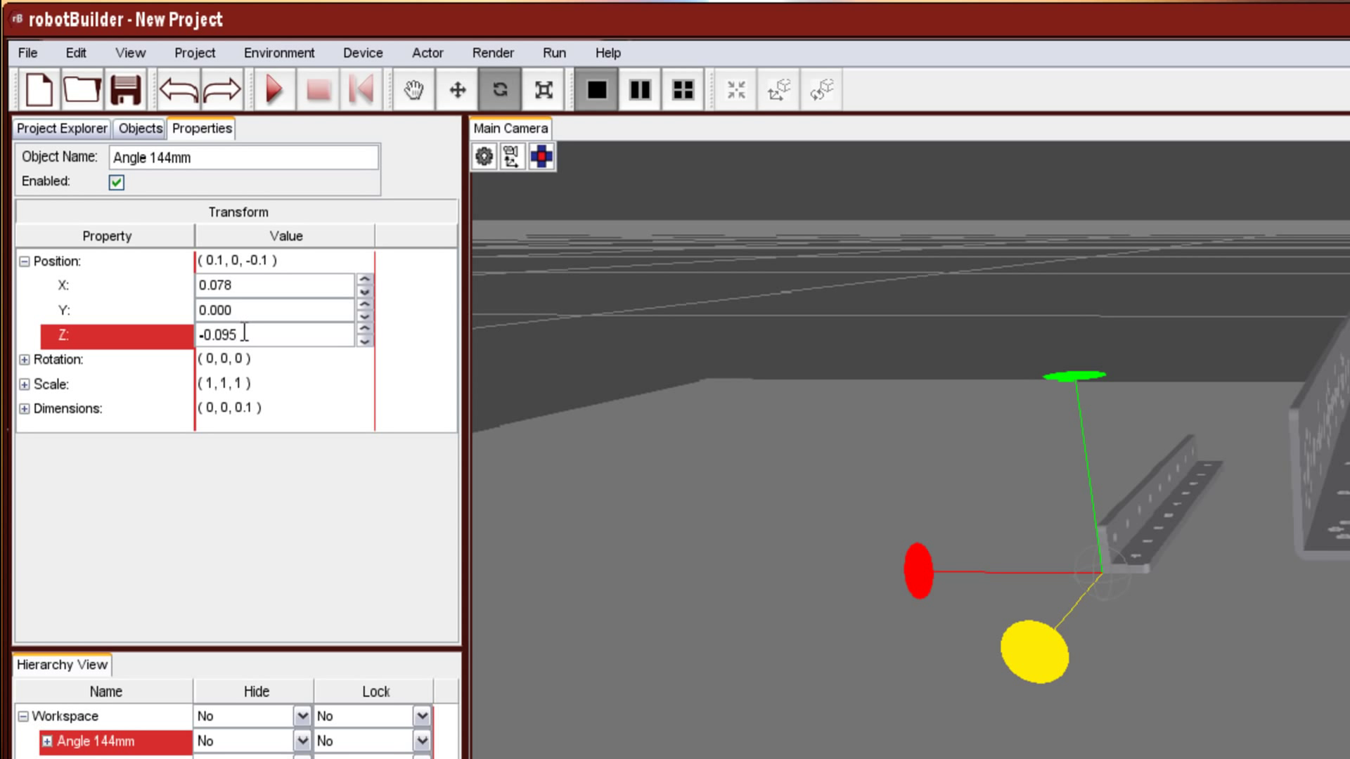
click(244, 335)
click(22, 362)
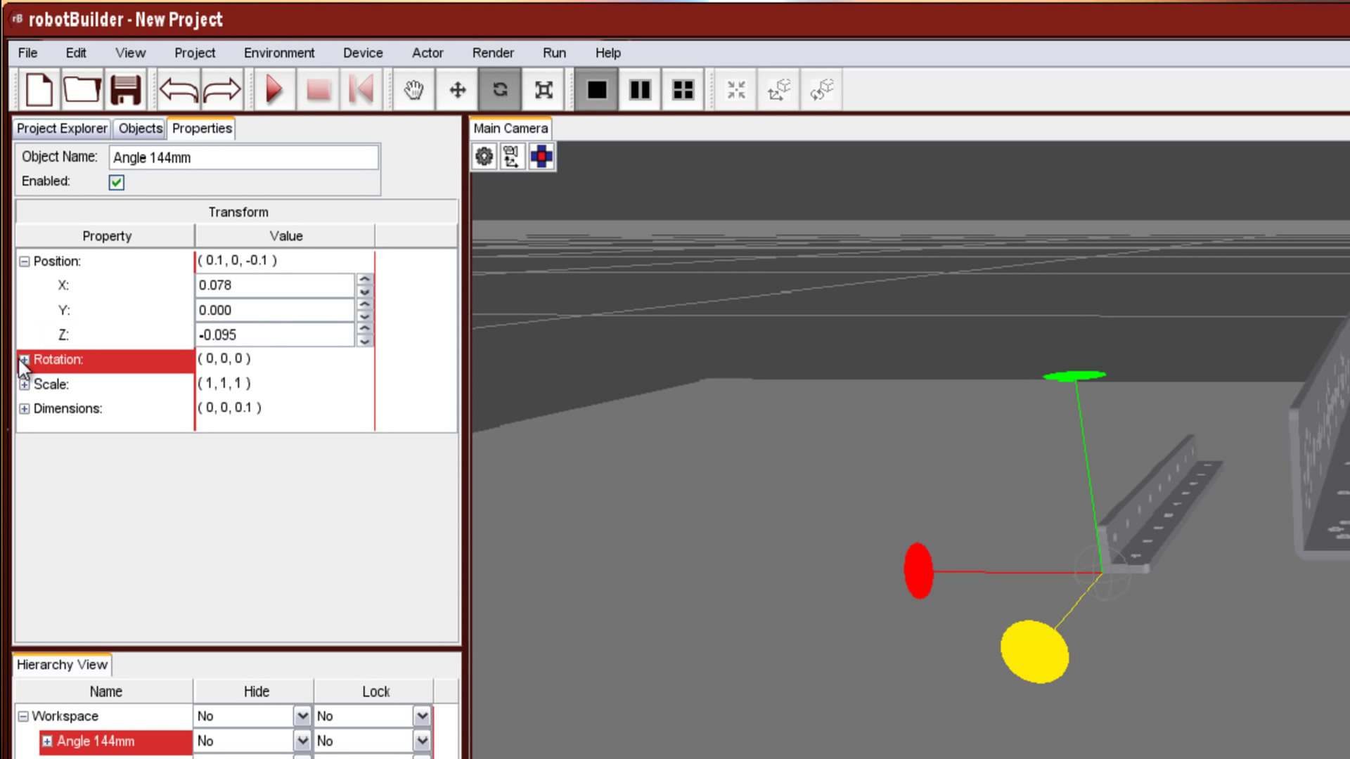
click(24, 360)
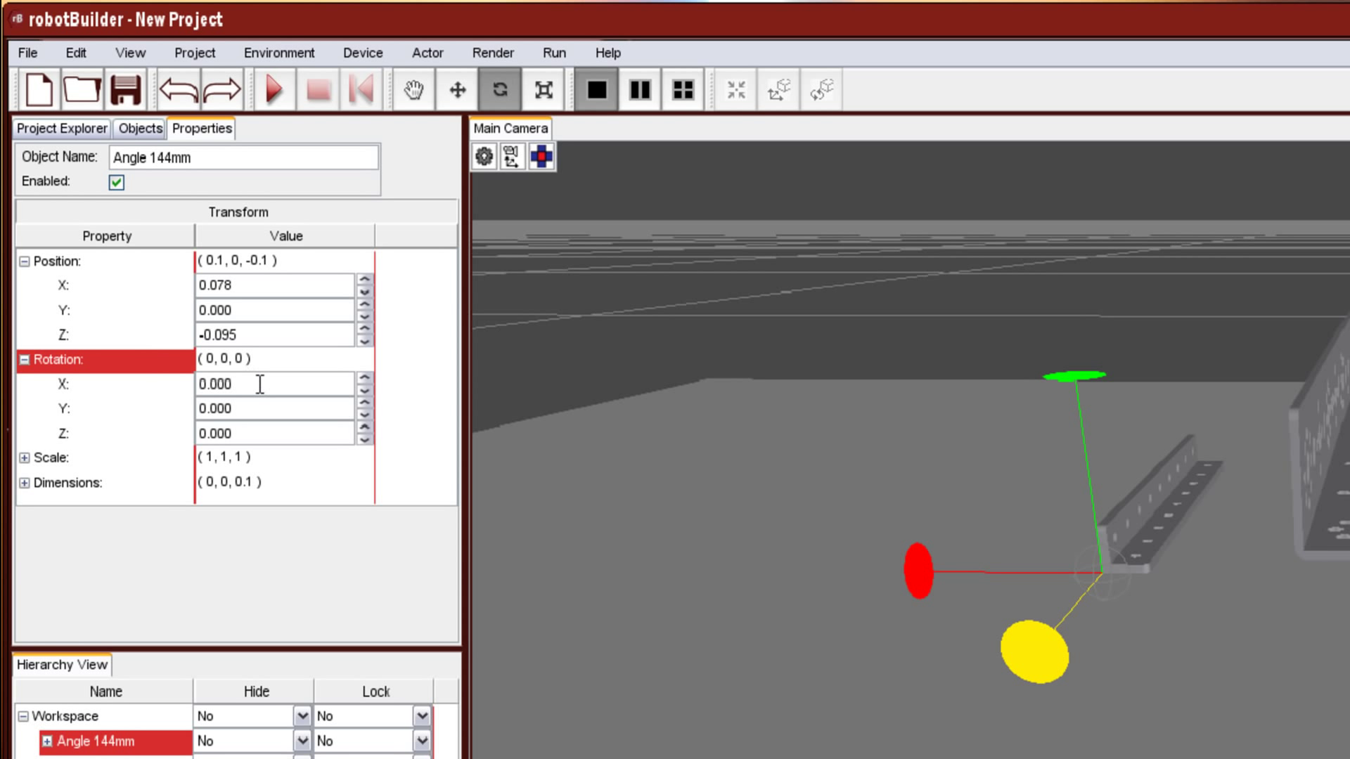
click(258, 433)
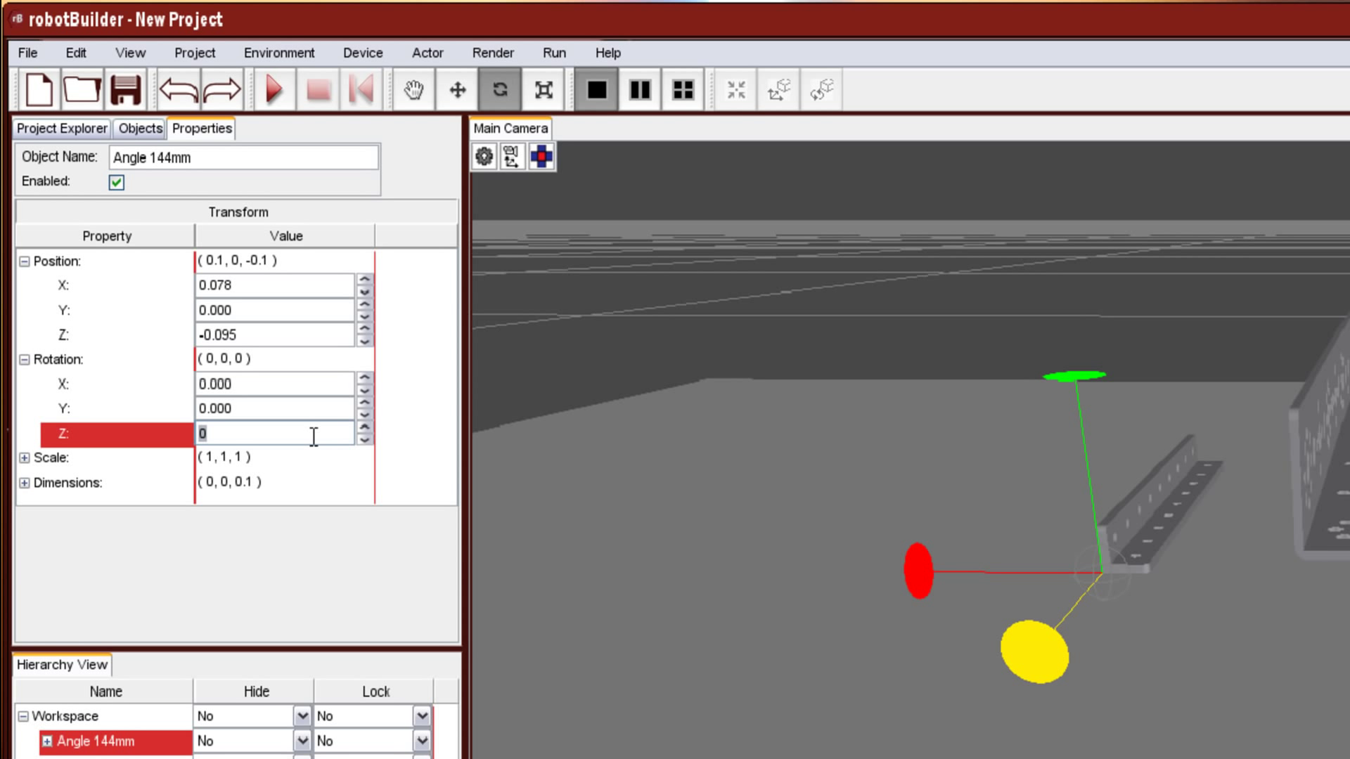
text(90)
key(Return)
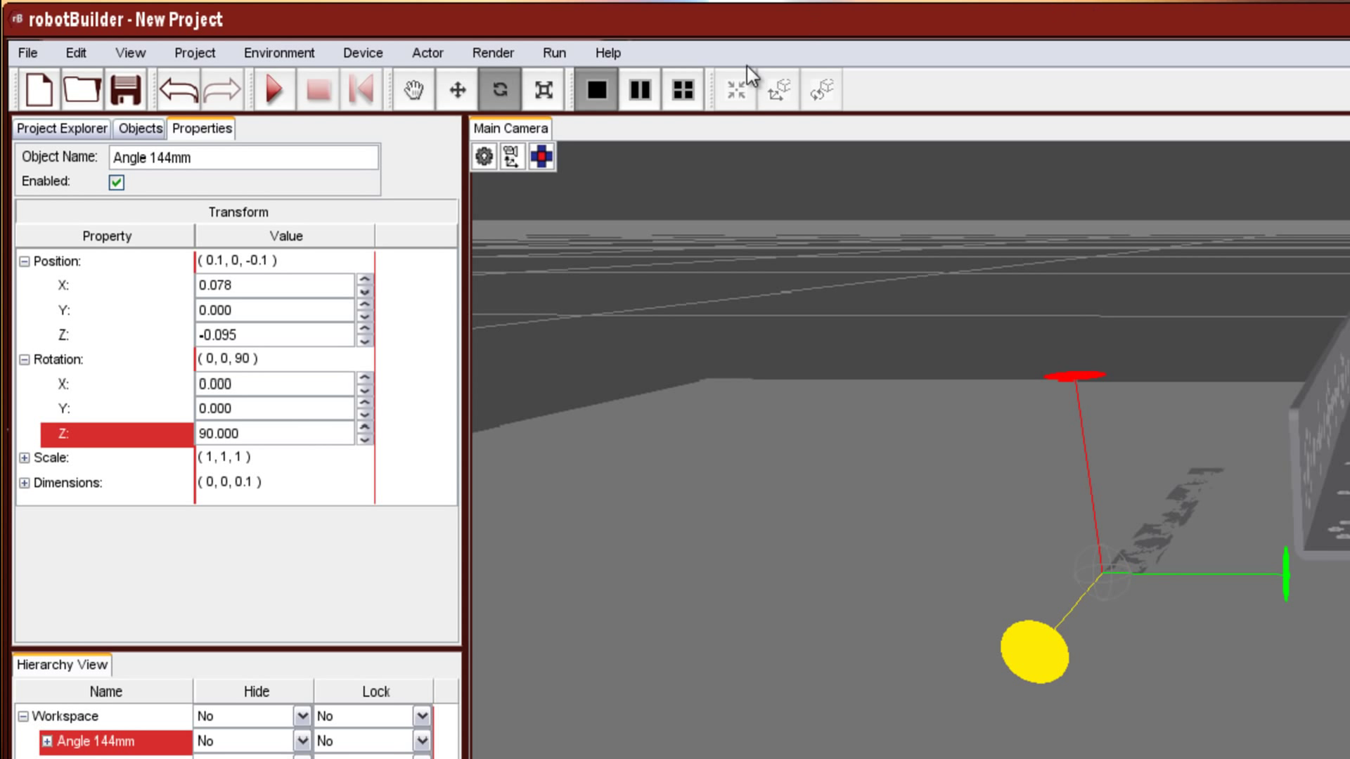
Raise the Angle 144mm to a Y position of about 0.029 and set its Z rotation to 270
click(458, 92)
drag(1082, 376, 1068, 285)
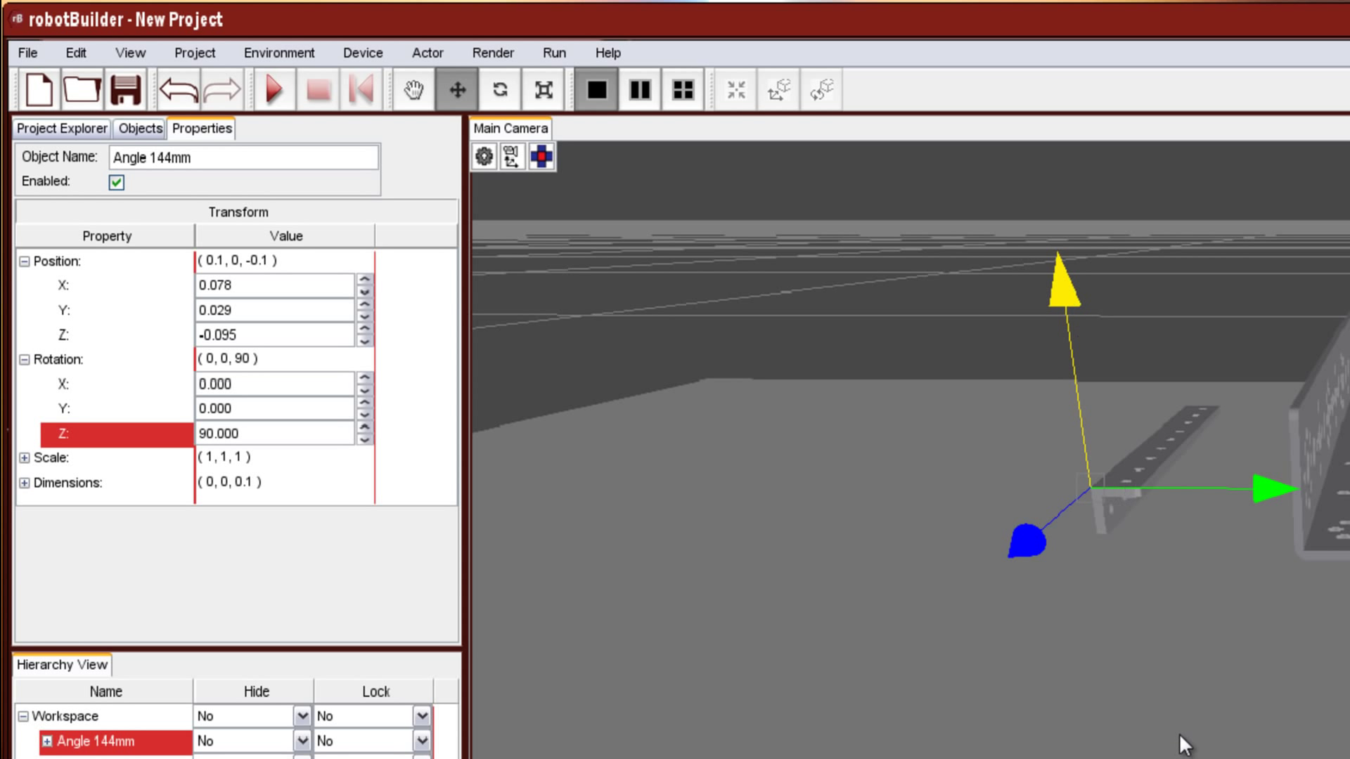
click(257, 433)
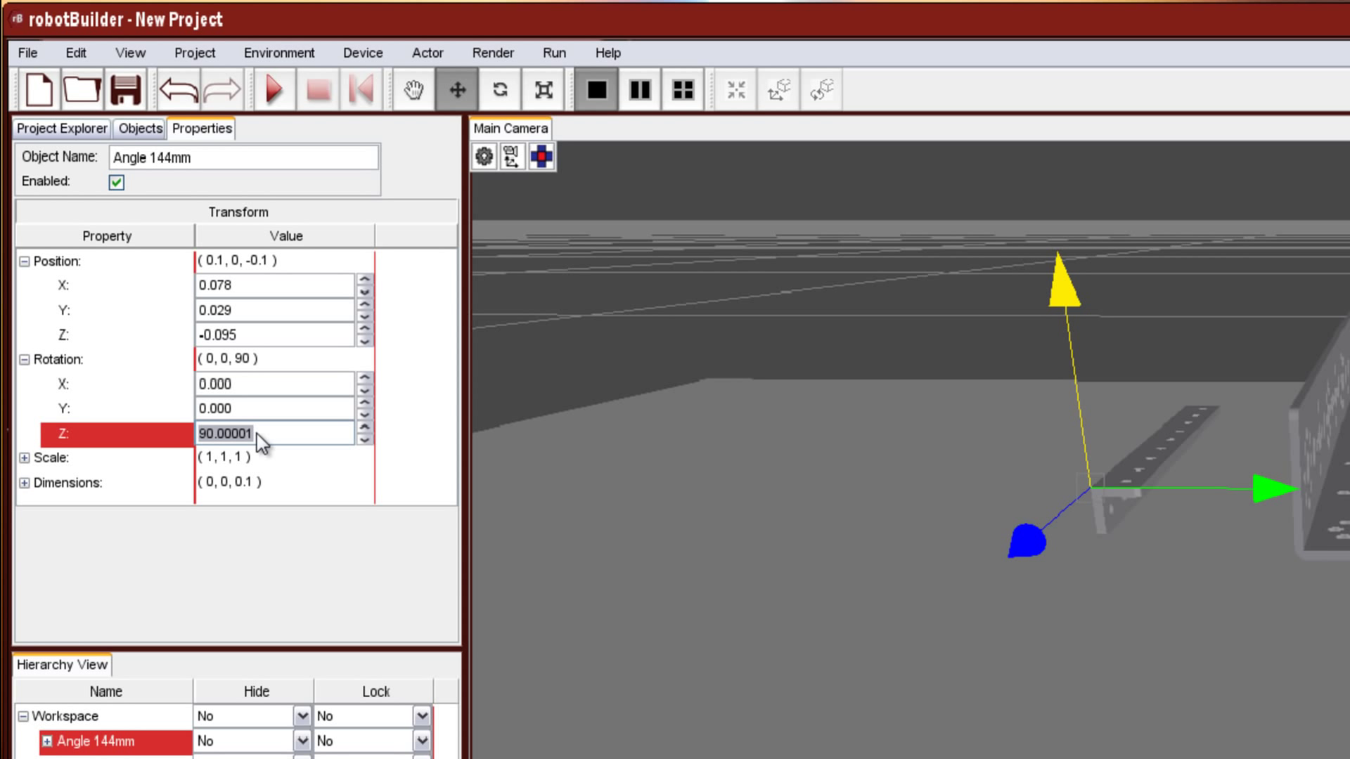
text(270)
key(Return)
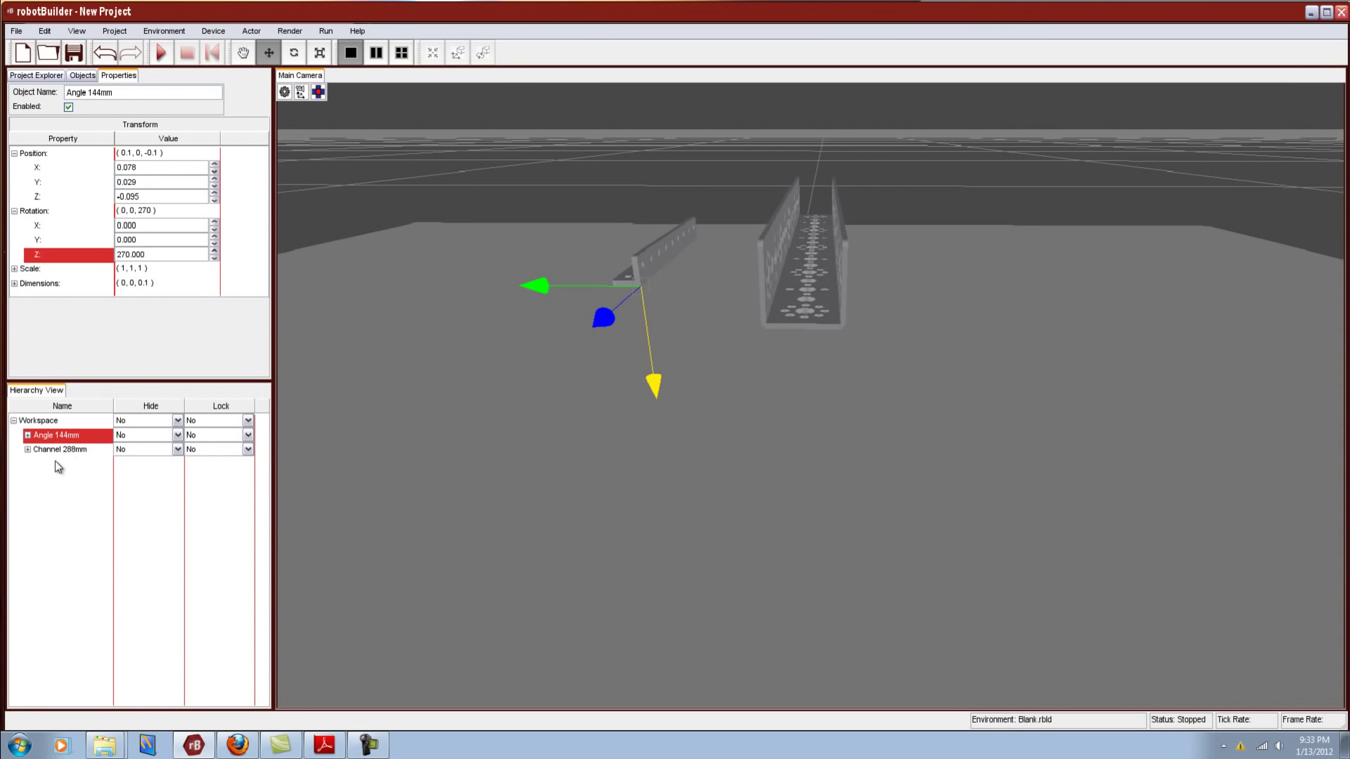
Set the Z rotation of the Channel 288mm to 90 and move it to a Z position of about -0.030
click(67, 521)
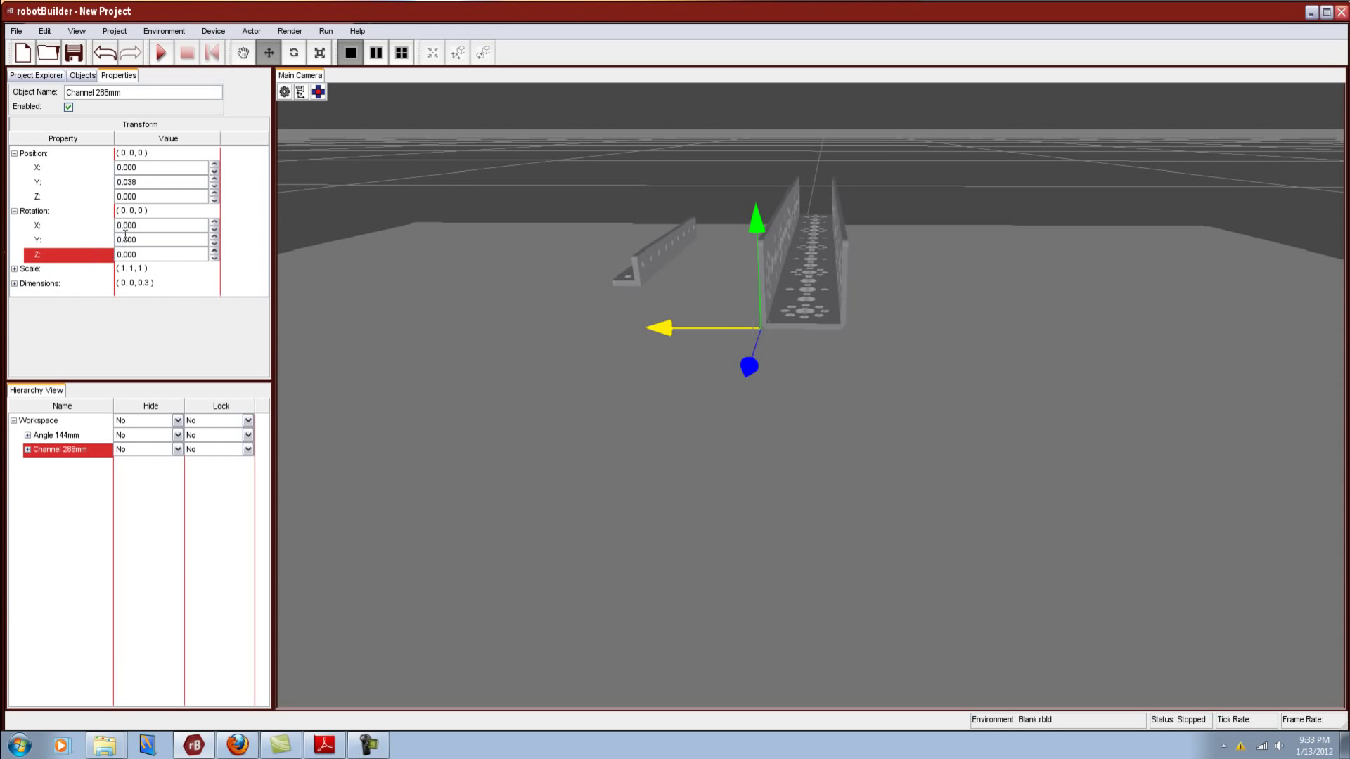
click(141, 256)
key(Return)
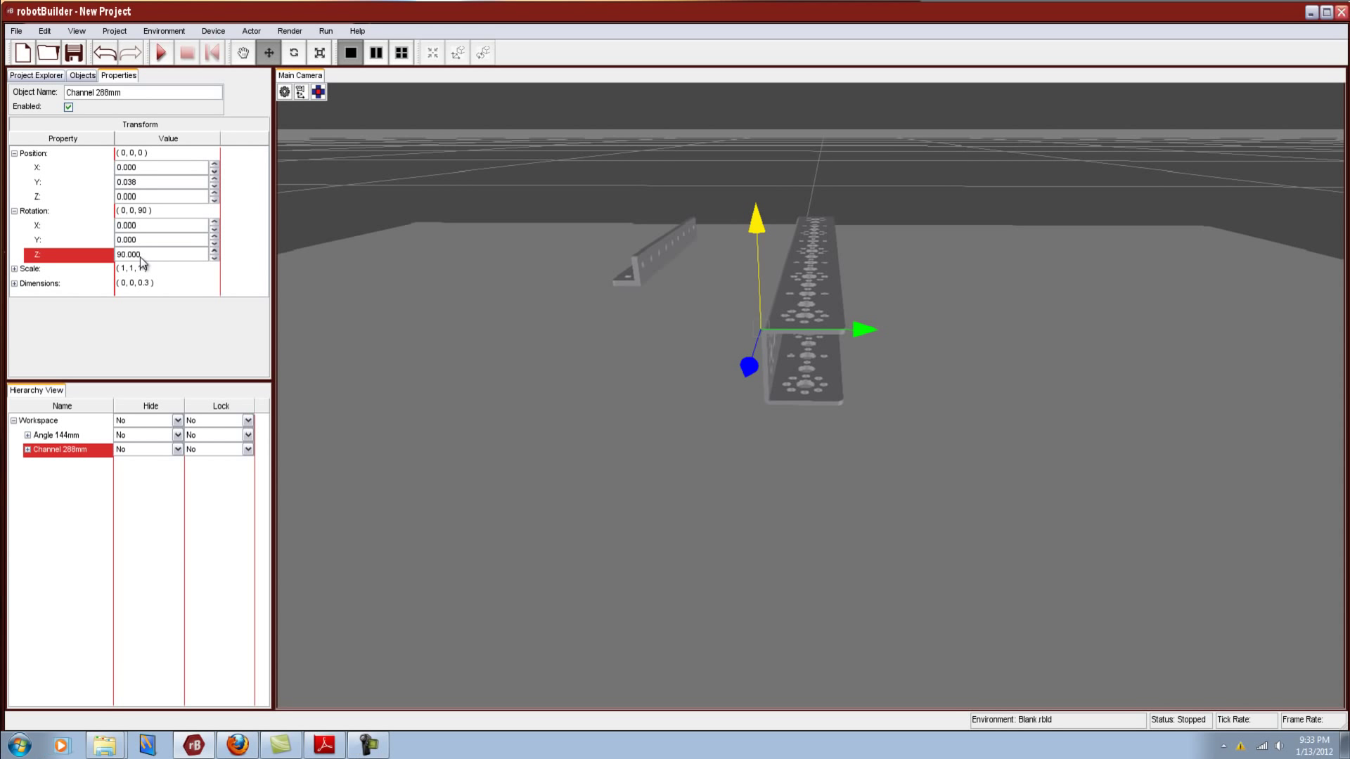
drag(749, 377, 758, 349)
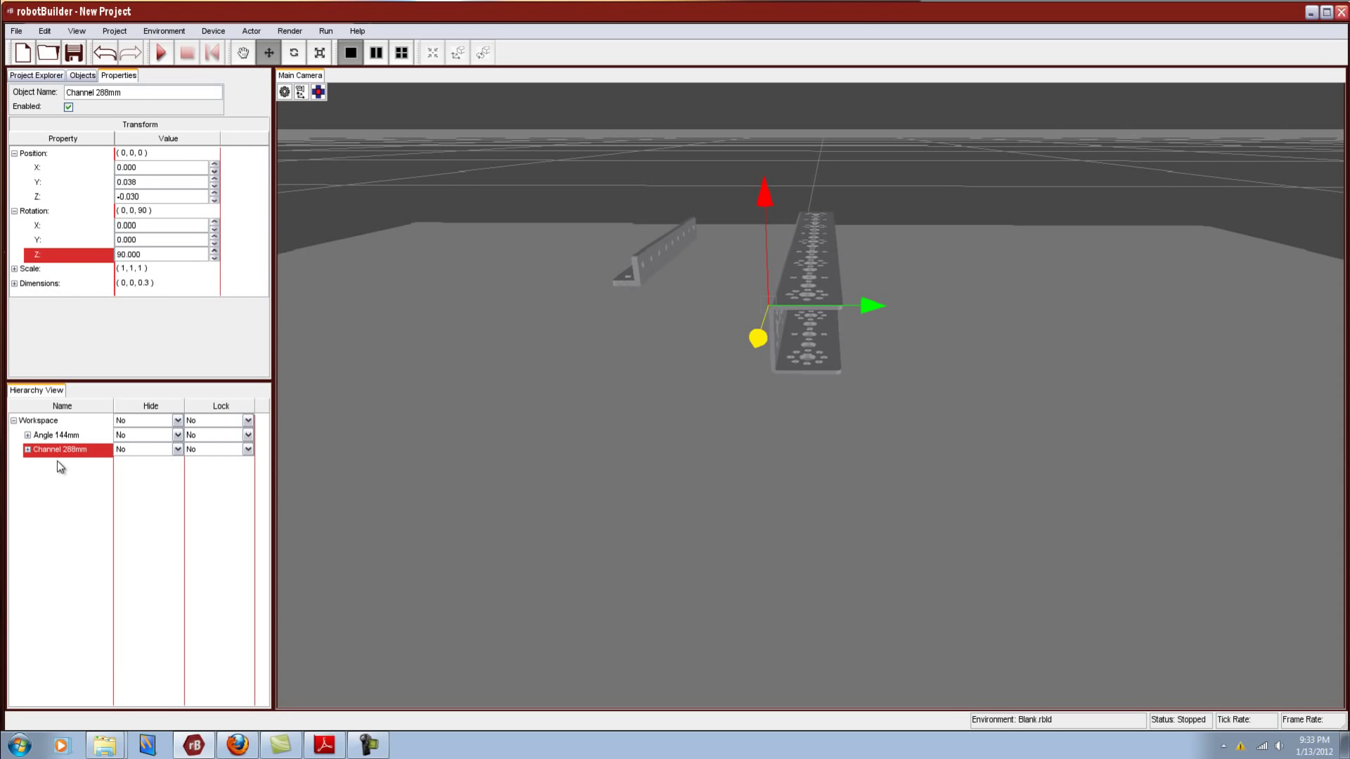
Move the Angle 144mm closer to the channel's web, to about X 0.038, Y 0.012, Z -0.049
click(70, 436)
drag(590, 331, 503, 430)
drag(503, 315, 605, 346)
drag(703, 403, 720, 445)
right_drag(718, 445, 762, 420)
scroll(671, 421, up, 3)
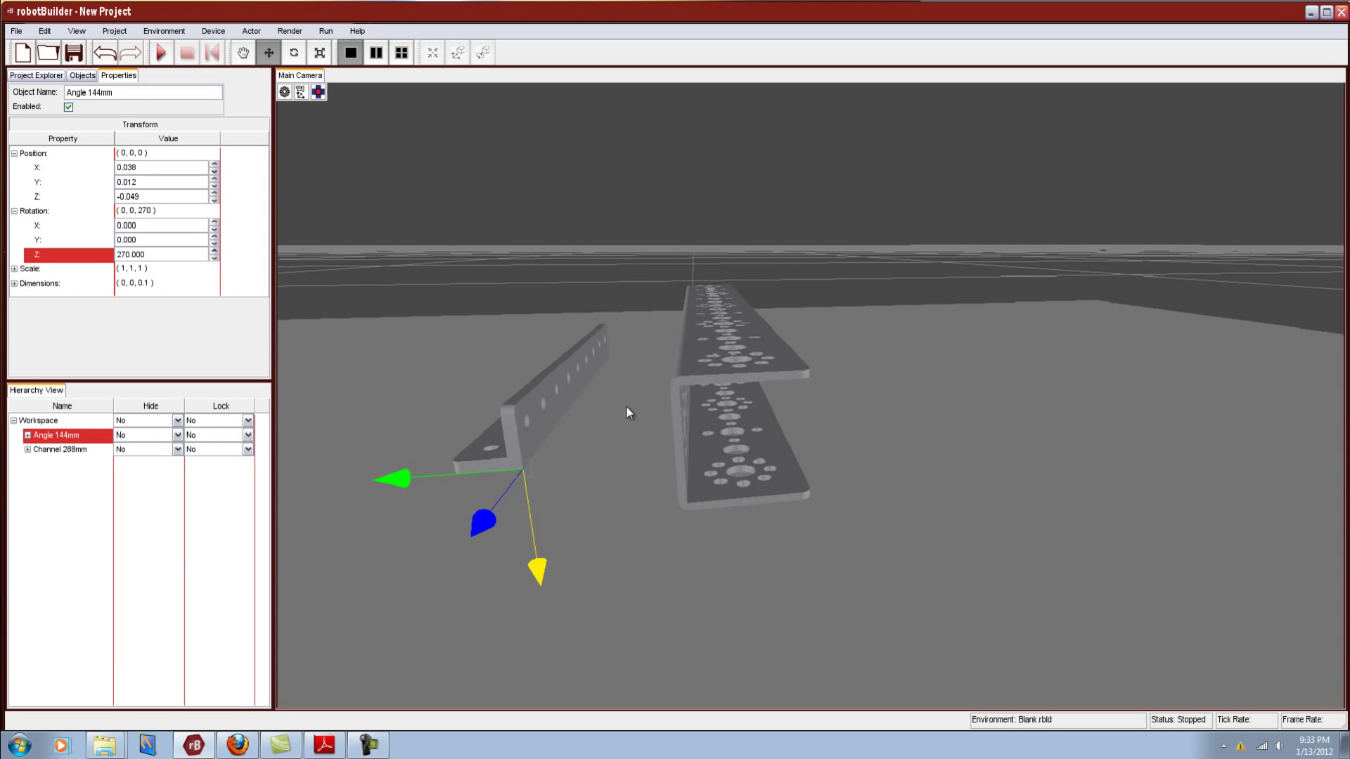
Switch the main camera to orthographic projection and frame the whole channel and angle
click(319, 93)
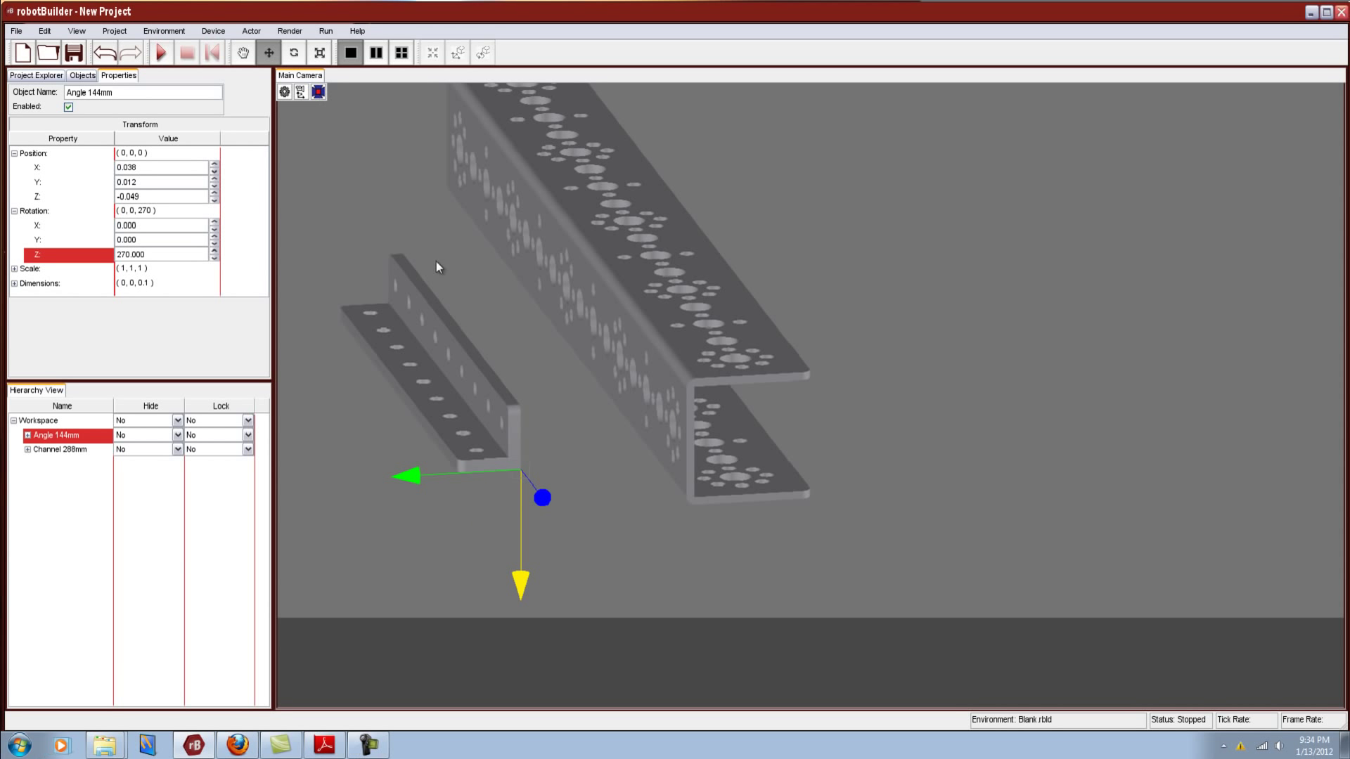
scroll(483, 316, up, 2)
scroll(548, 326, down, 5)
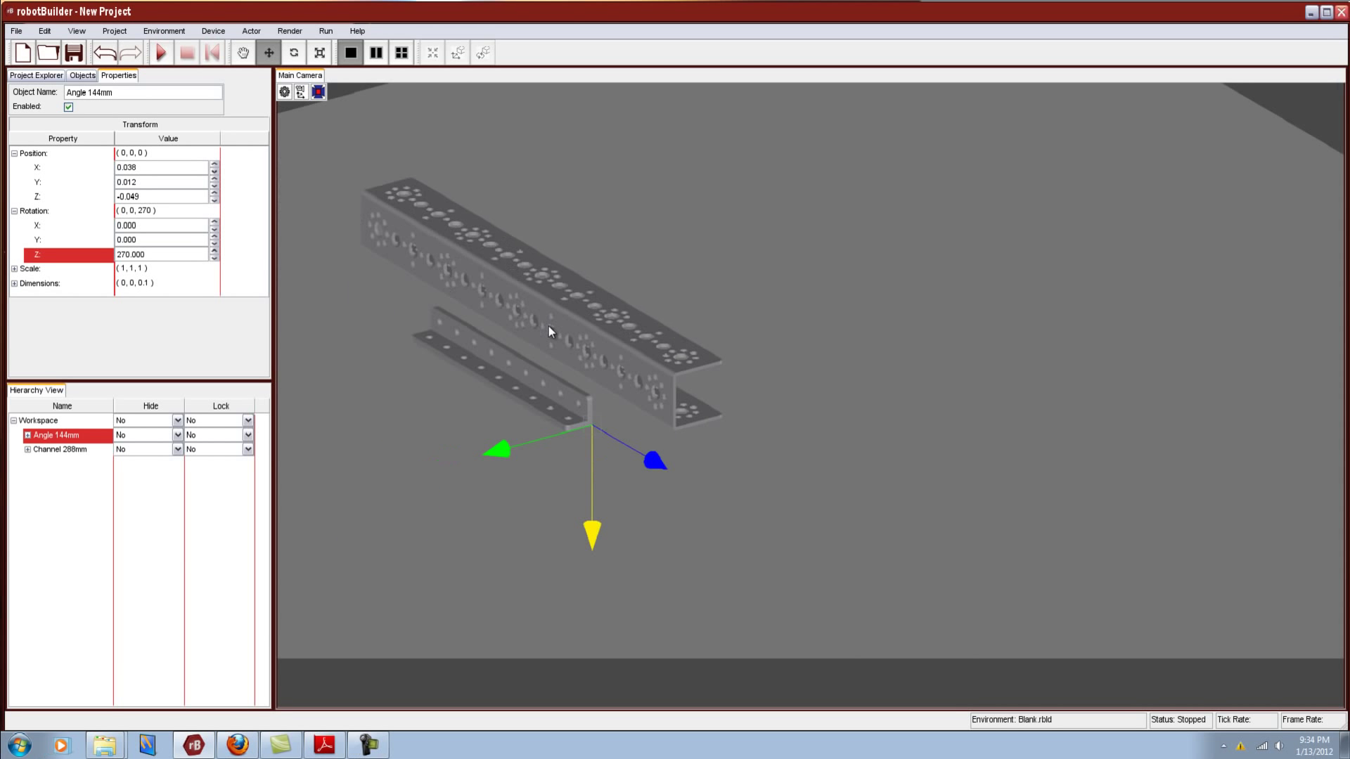
Compare how the channel and angle look in perspective and orthographic projection at several zoom distances
scroll(550, 327, down, 2)
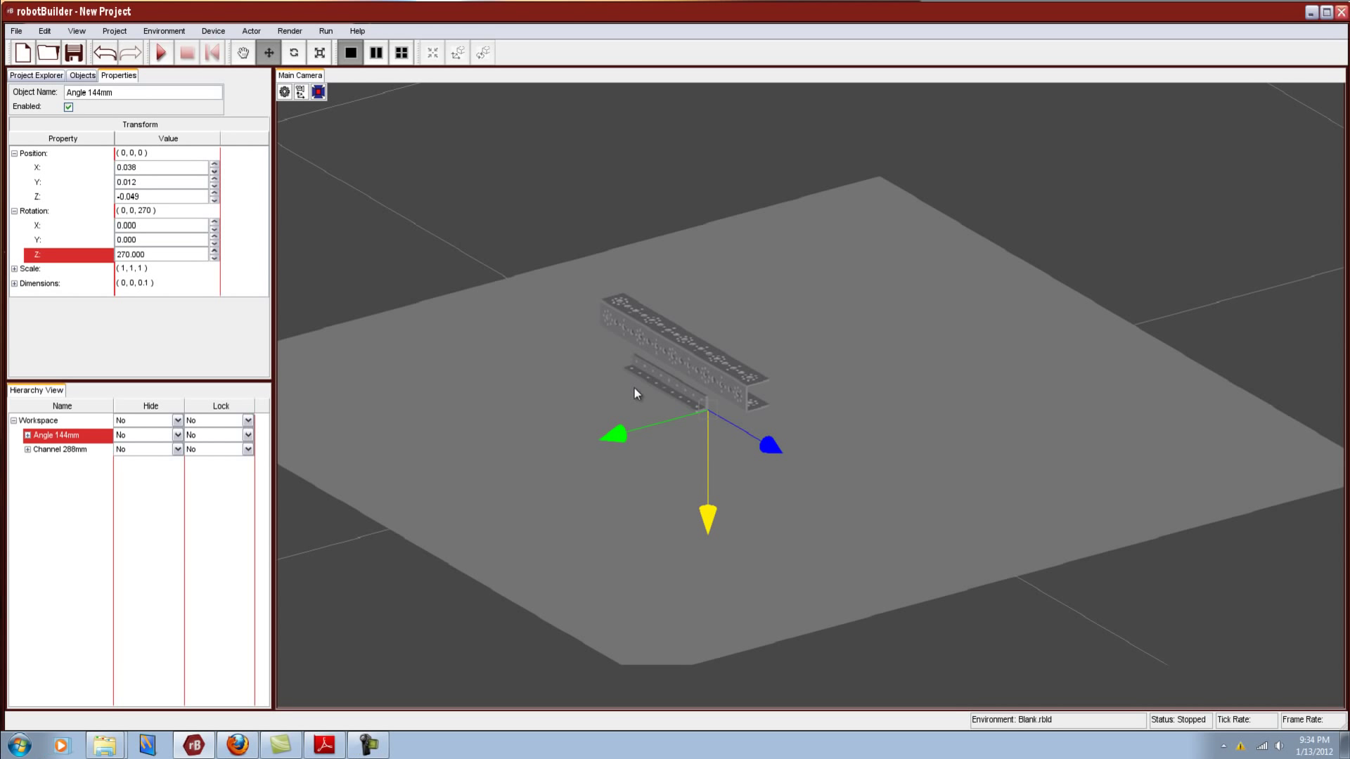
scroll(634, 391, up, 6)
scroll(563, 404, down, 3)
scroll(506, 380, up, 4)
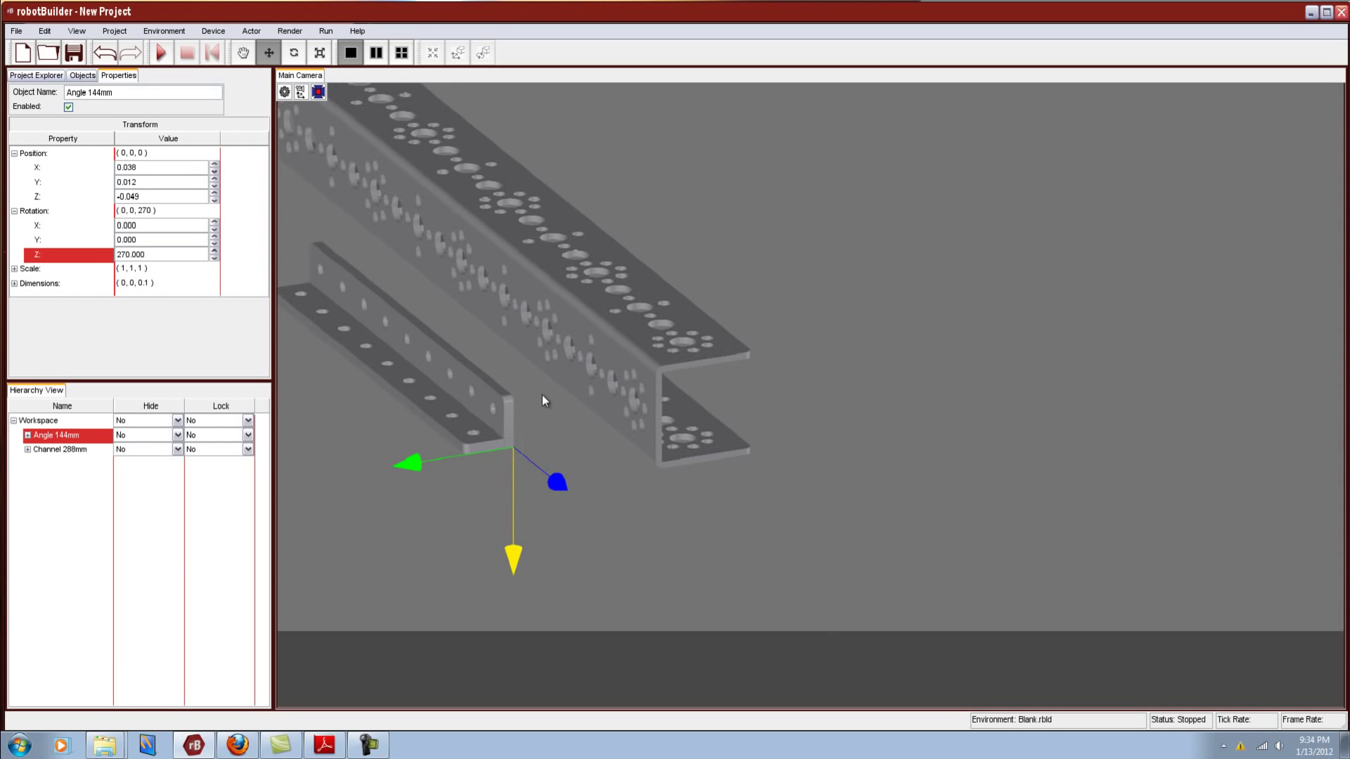
click(319, 92)
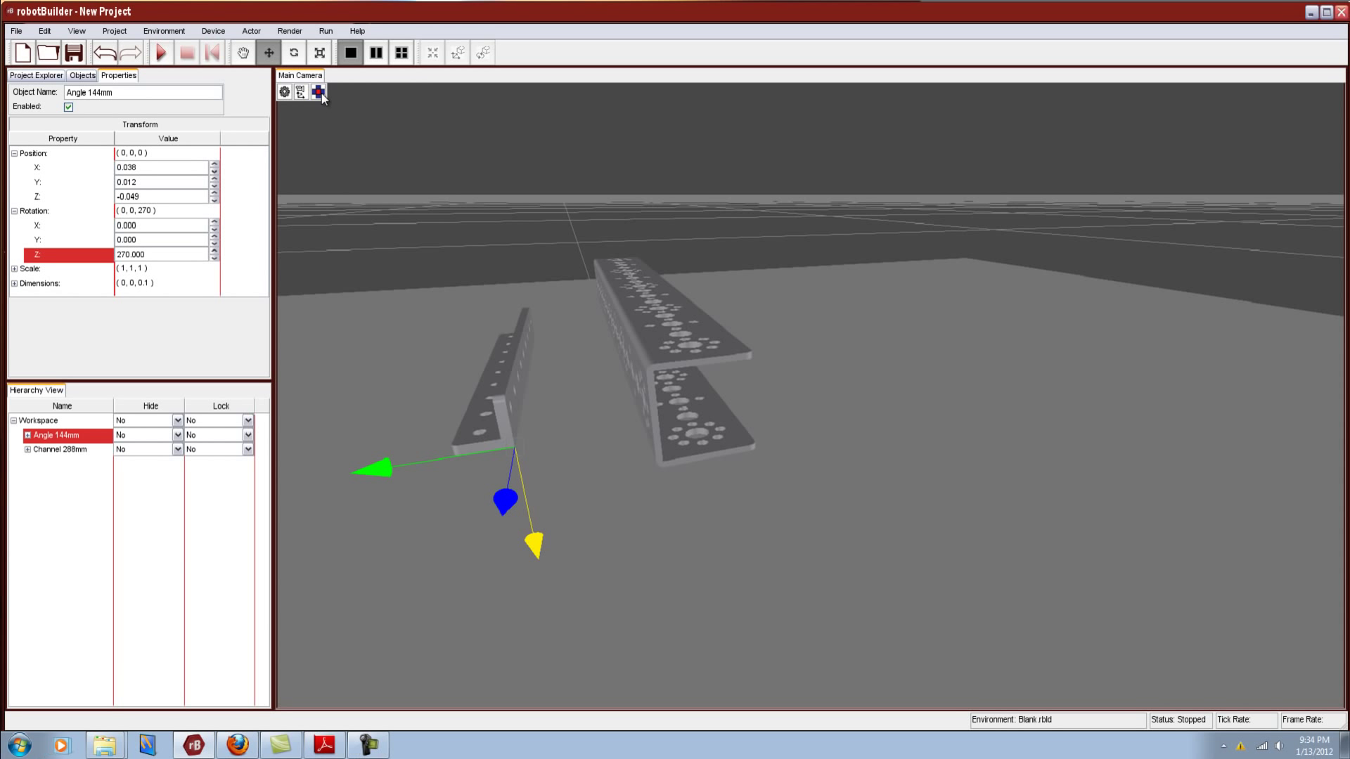
right_drag(408, 179, 430, 216)
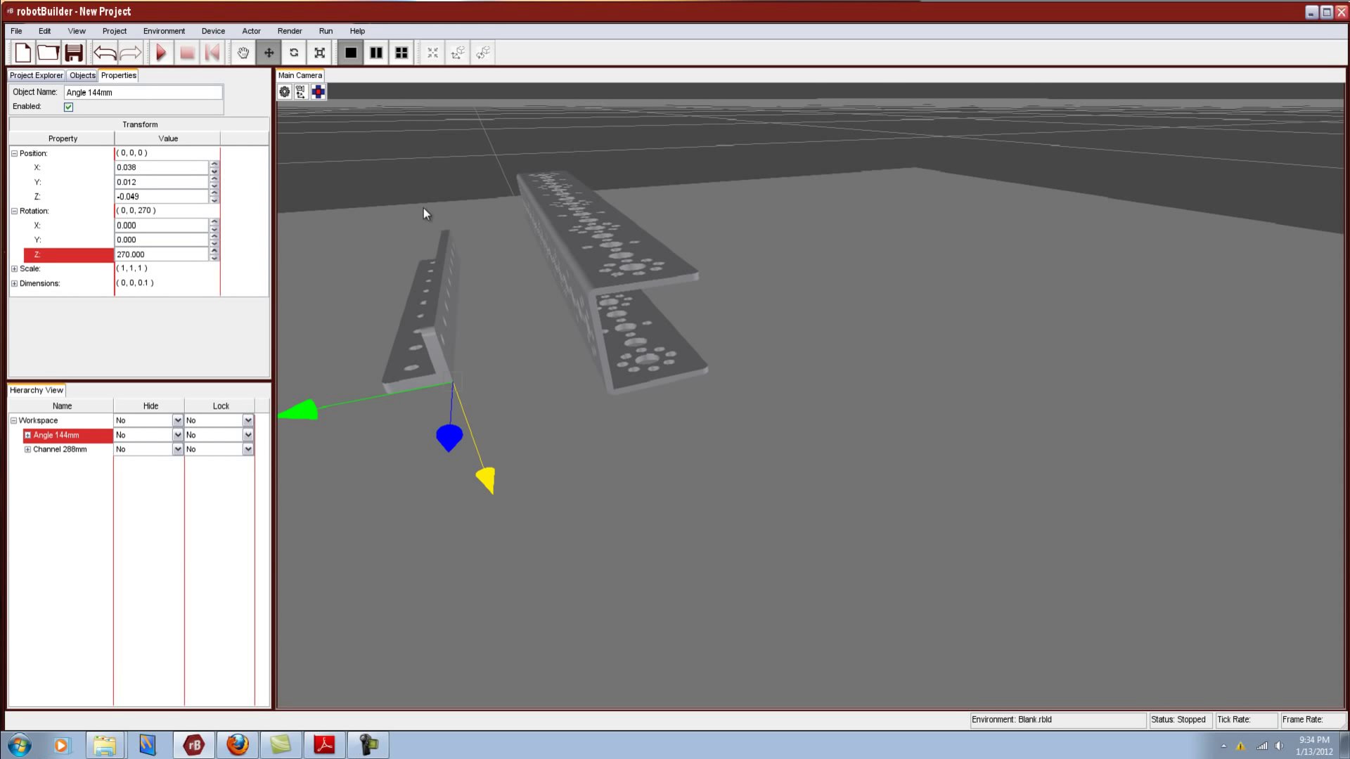
click(319, 94)
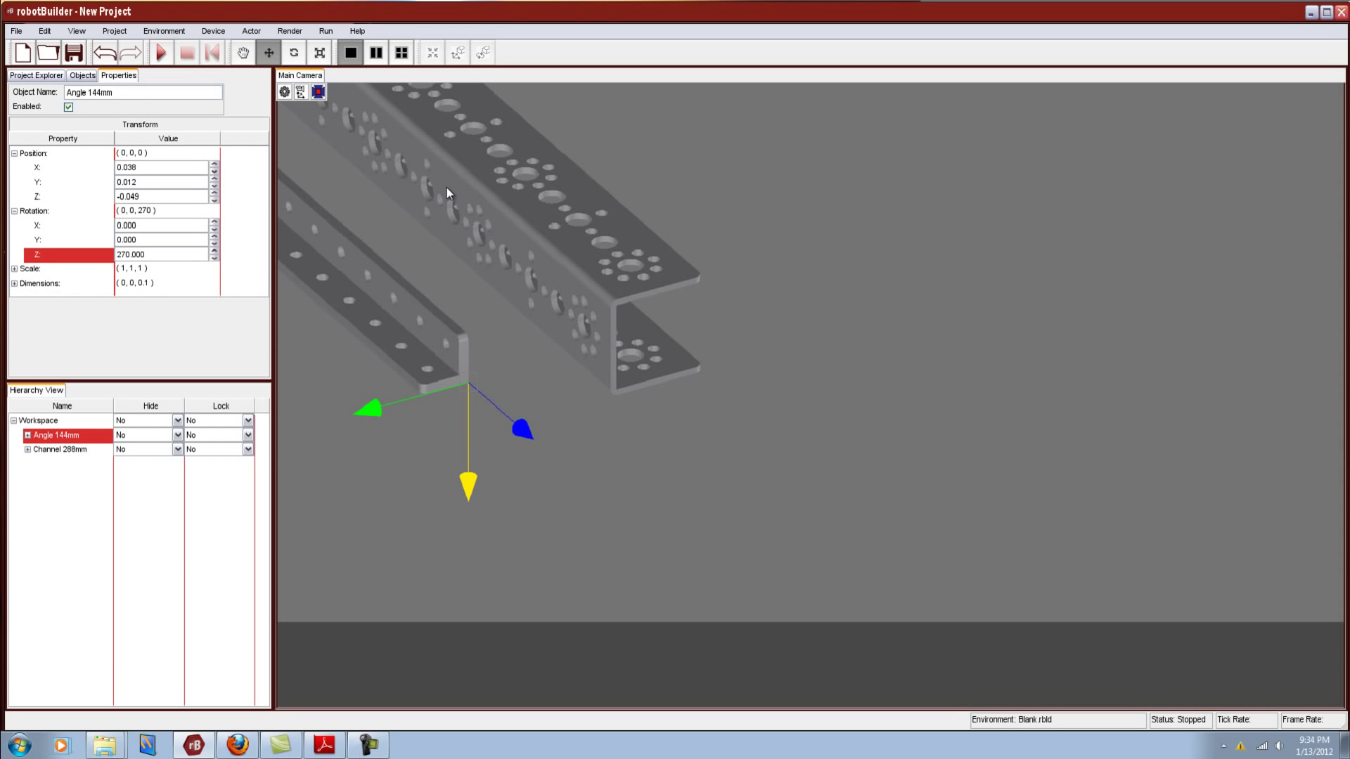
scroll(446, 187, down, 10)
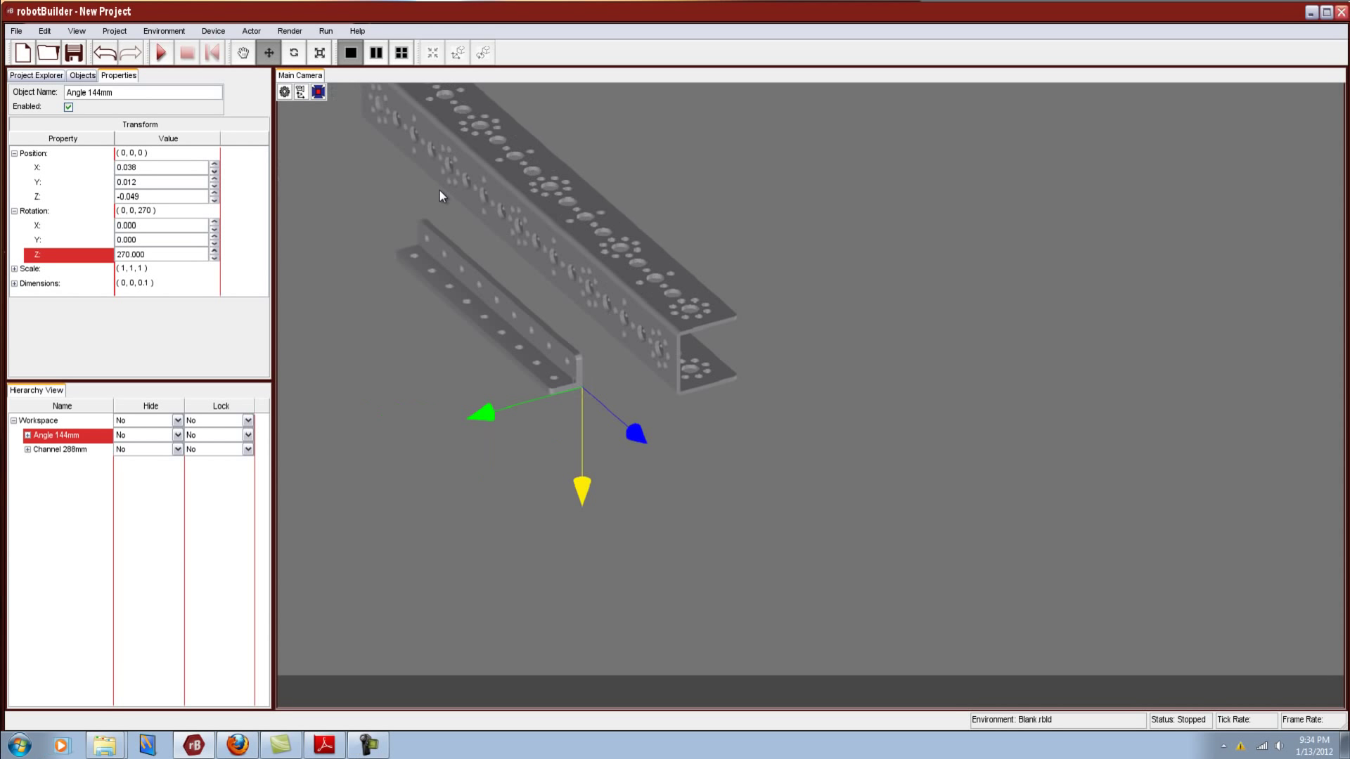
scroll(447, 214, down, 5)
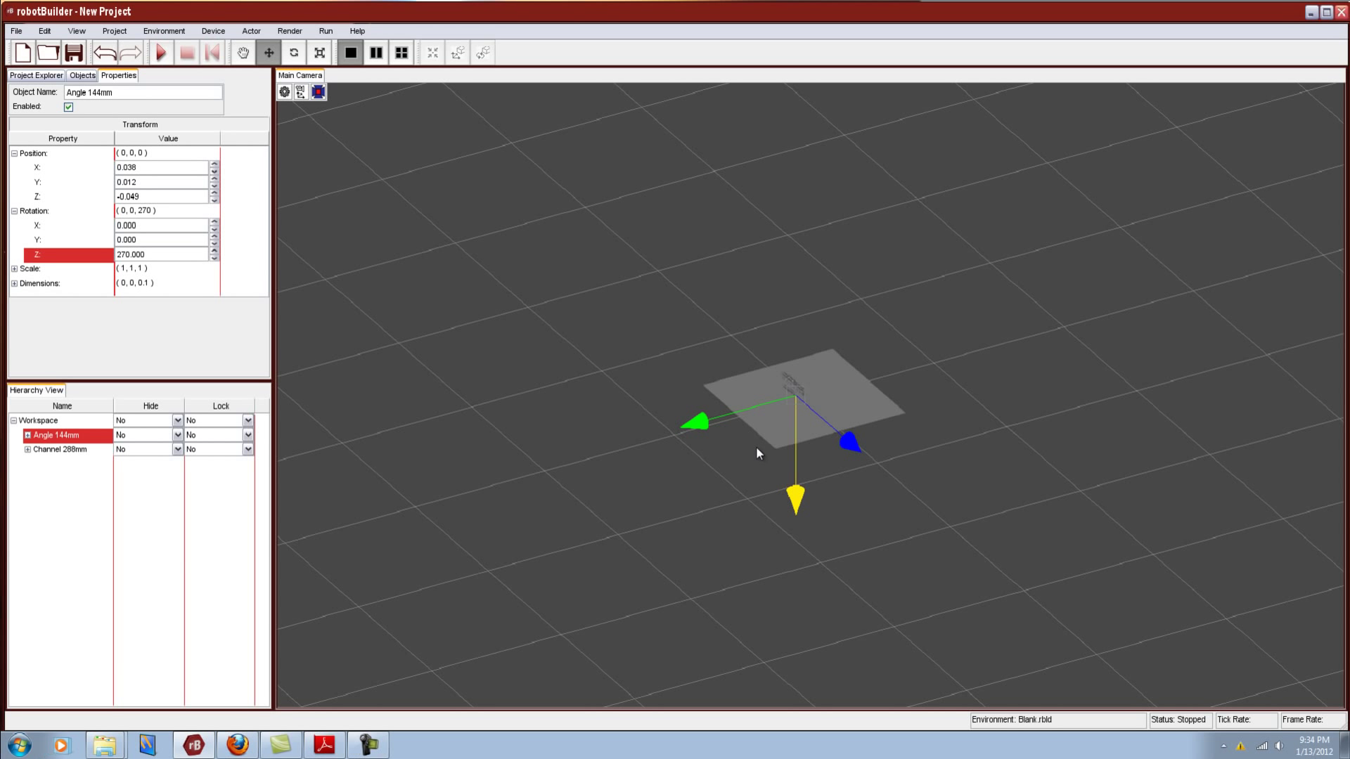
scroll(756, 446, up, 8)
scroll(753, 444, up, 6)
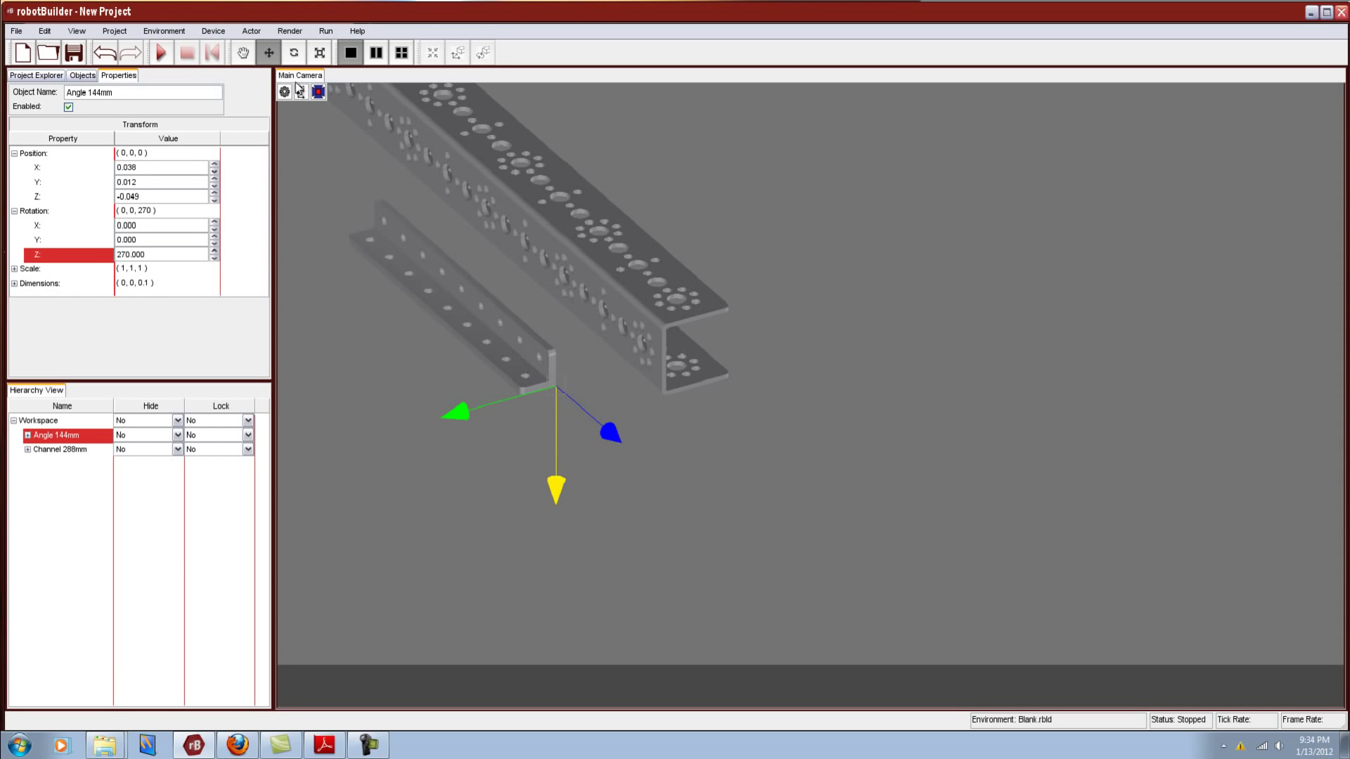
click(320, 93)
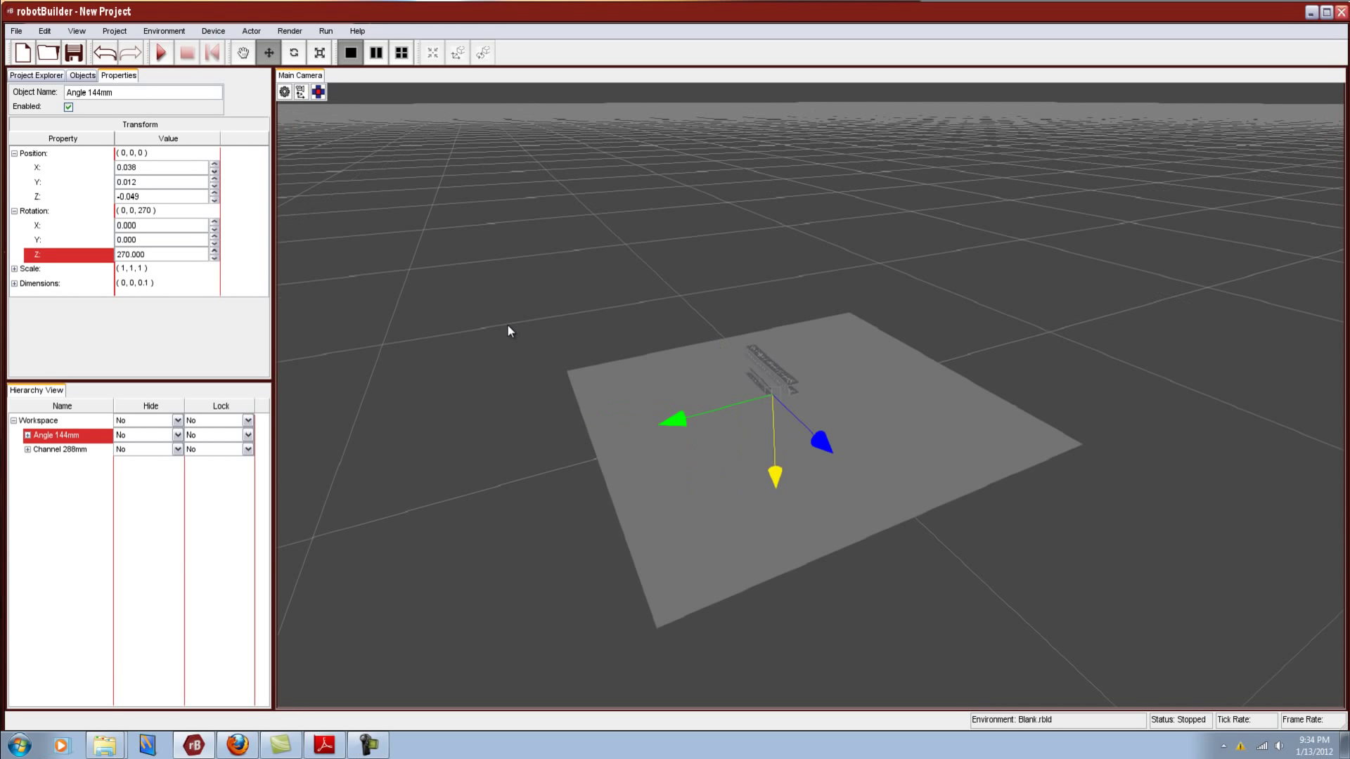
scroll(507, 325, down, 5)
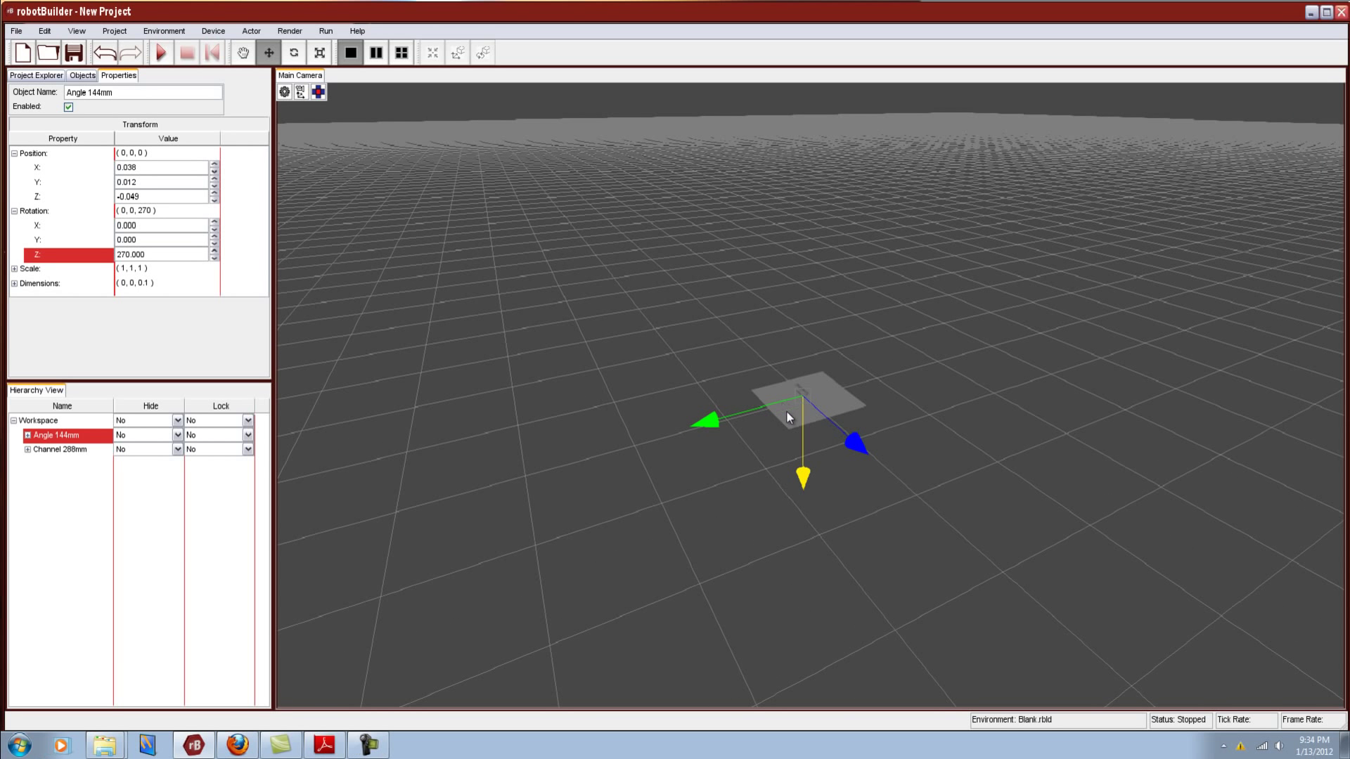
scroll(786, 415, up, 2)
scroll(783, 454, up, 10)
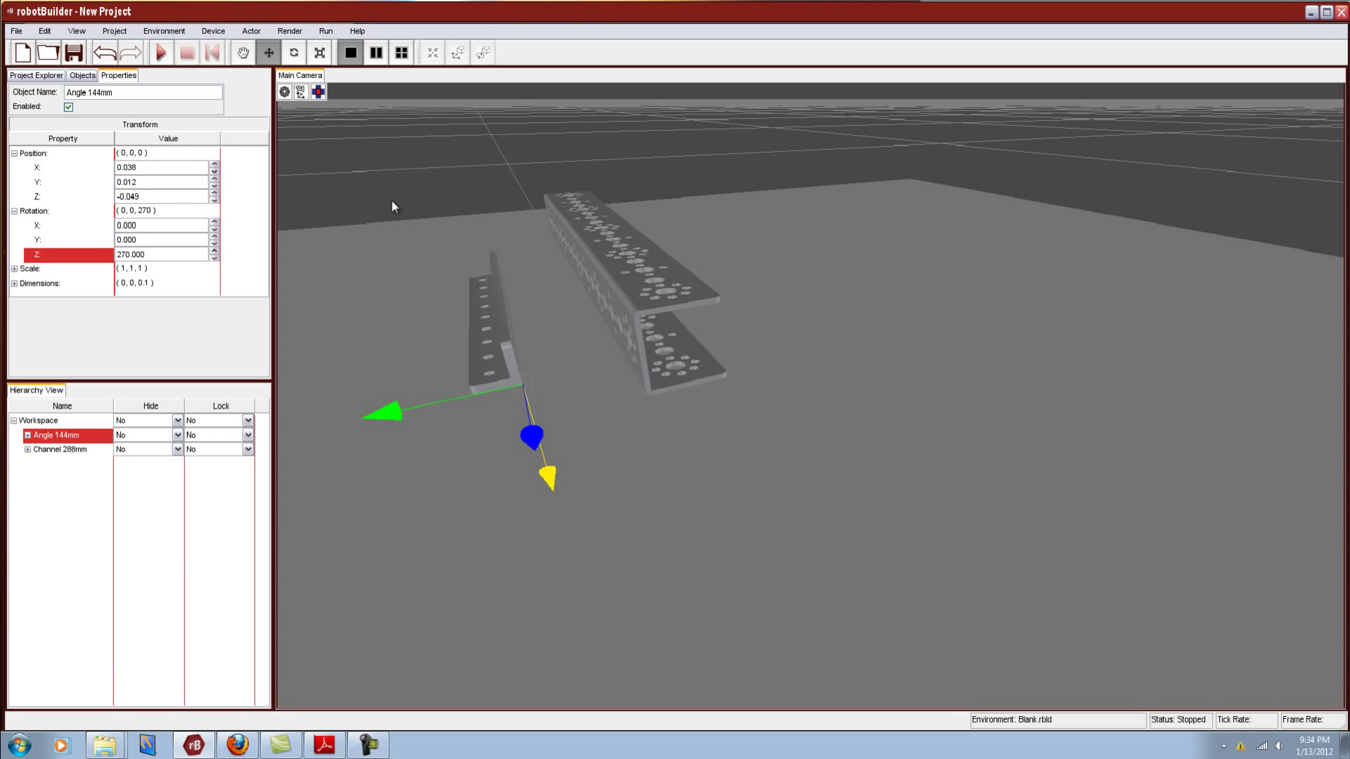
click(318, 92)
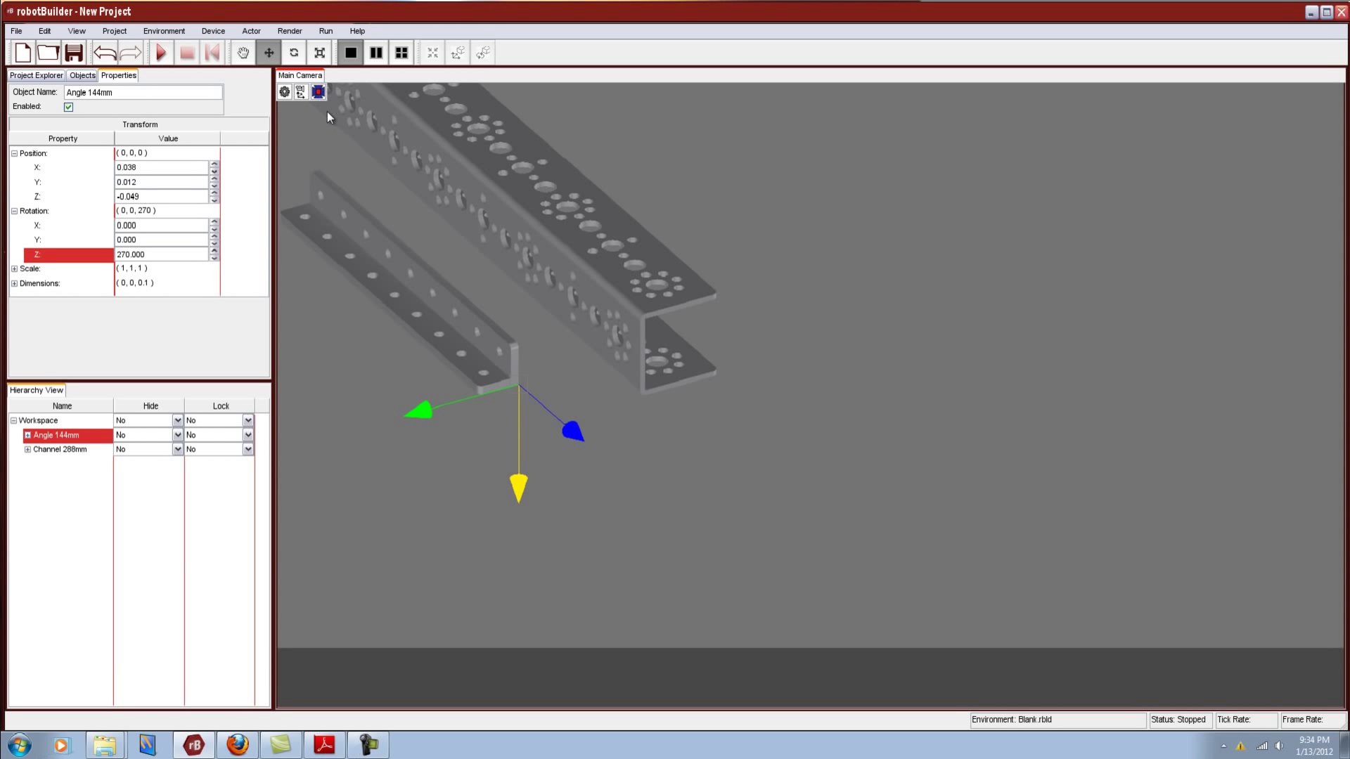
Following the Step 1 diagram in the assembly PDF, move the Angle 144mm to about X 0.053 and Z -0.106
scroll(485, 302, down, 5)
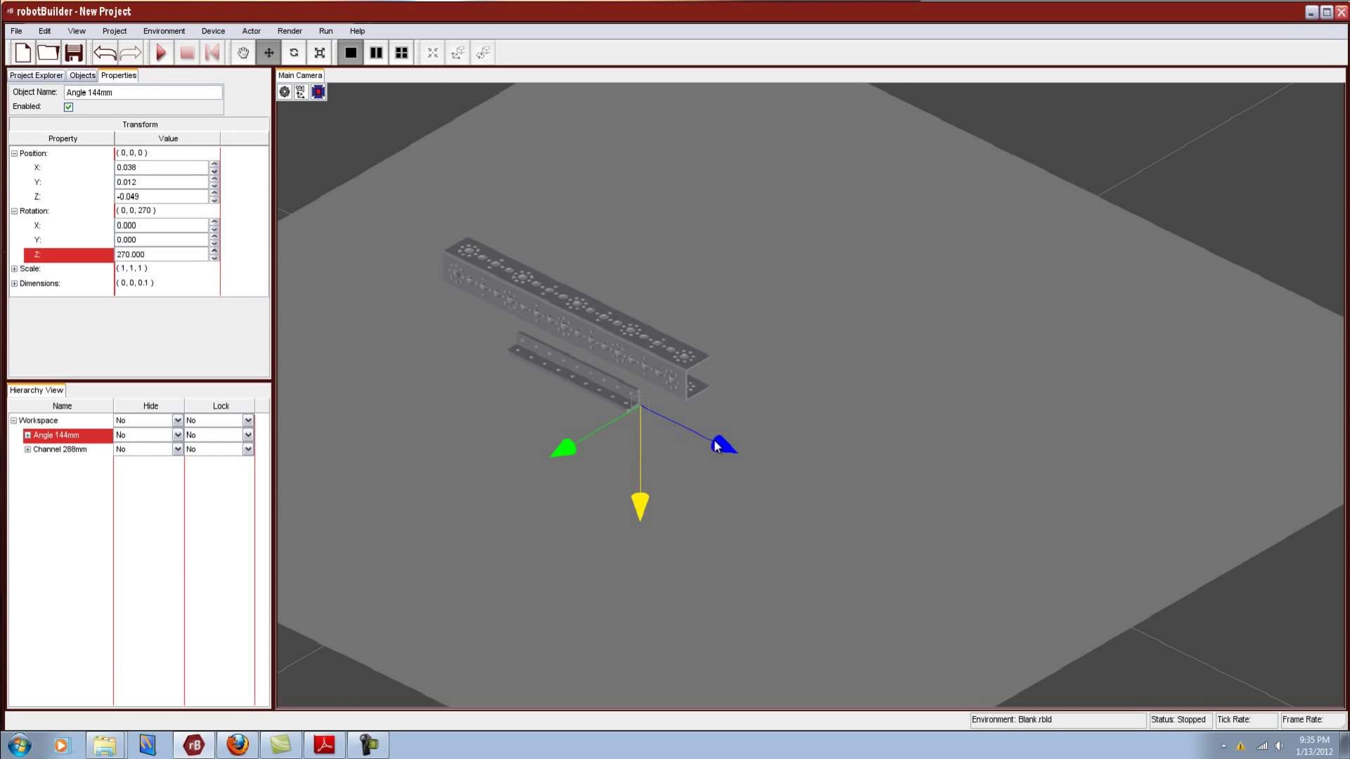
drag(718, 446, 630, 421)
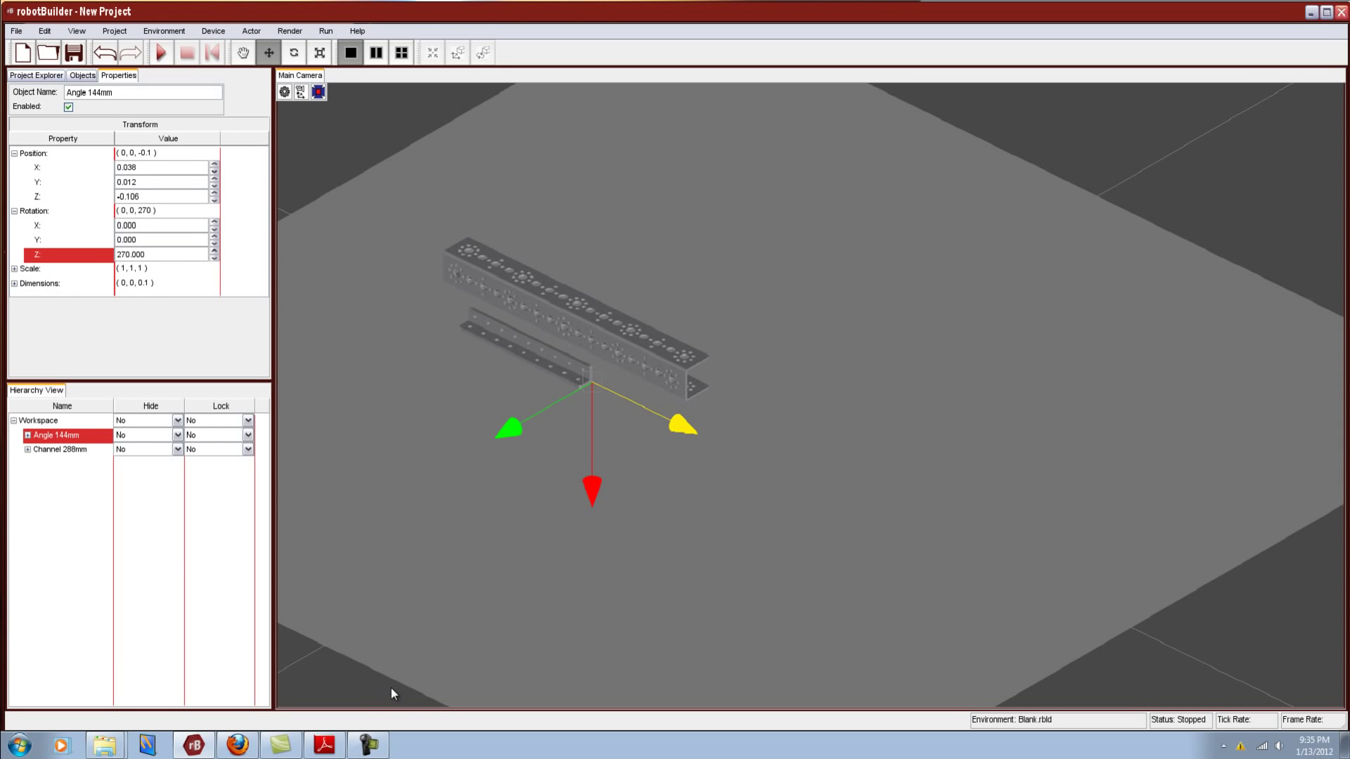
click(324, 744)
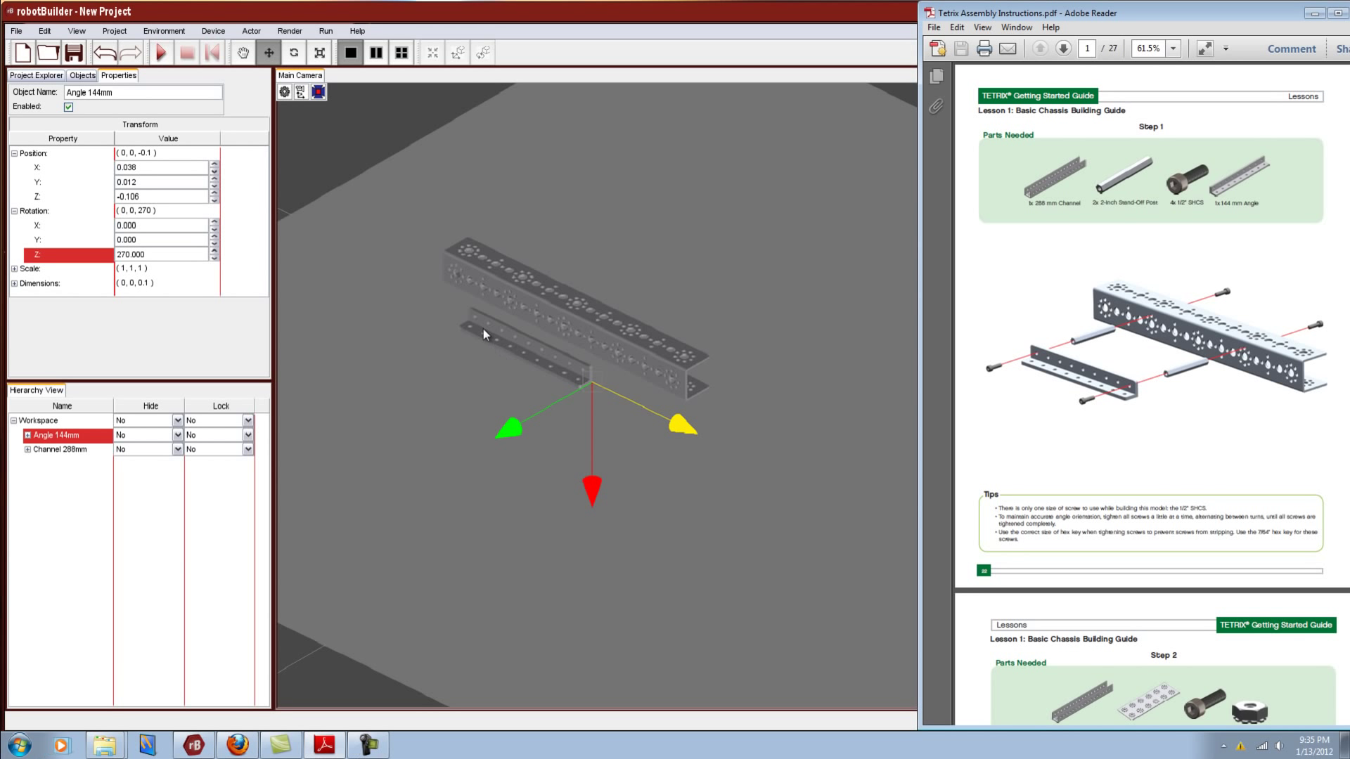
click(509, 431)
mouse_move(508, 432)
mouse_down()
mouse_move(491, 440)
mouse_move(497, 424)
mouse_up()
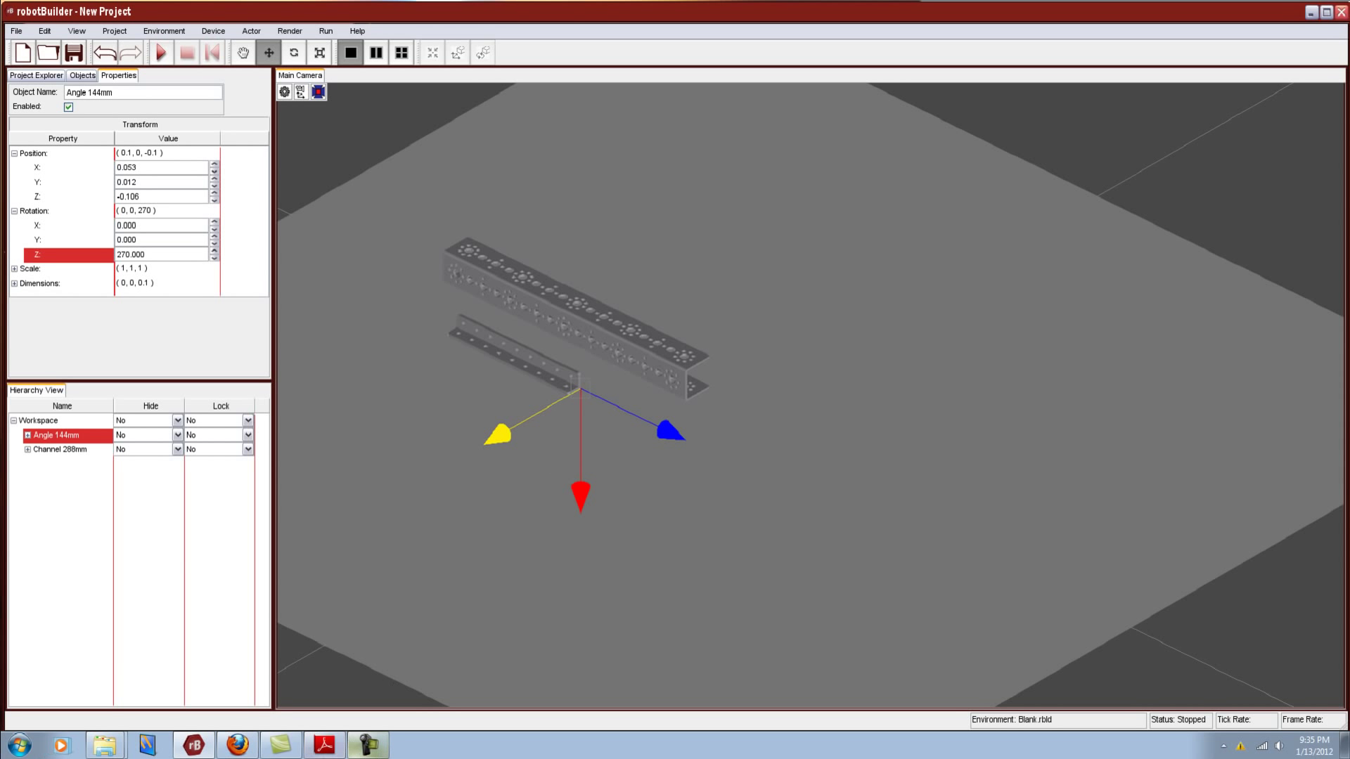
Check the Step 1 parts list in the PDF and add a Standoff 2-inch from PitscoComponents as a child of the Angle 144mm
click(324, 744)
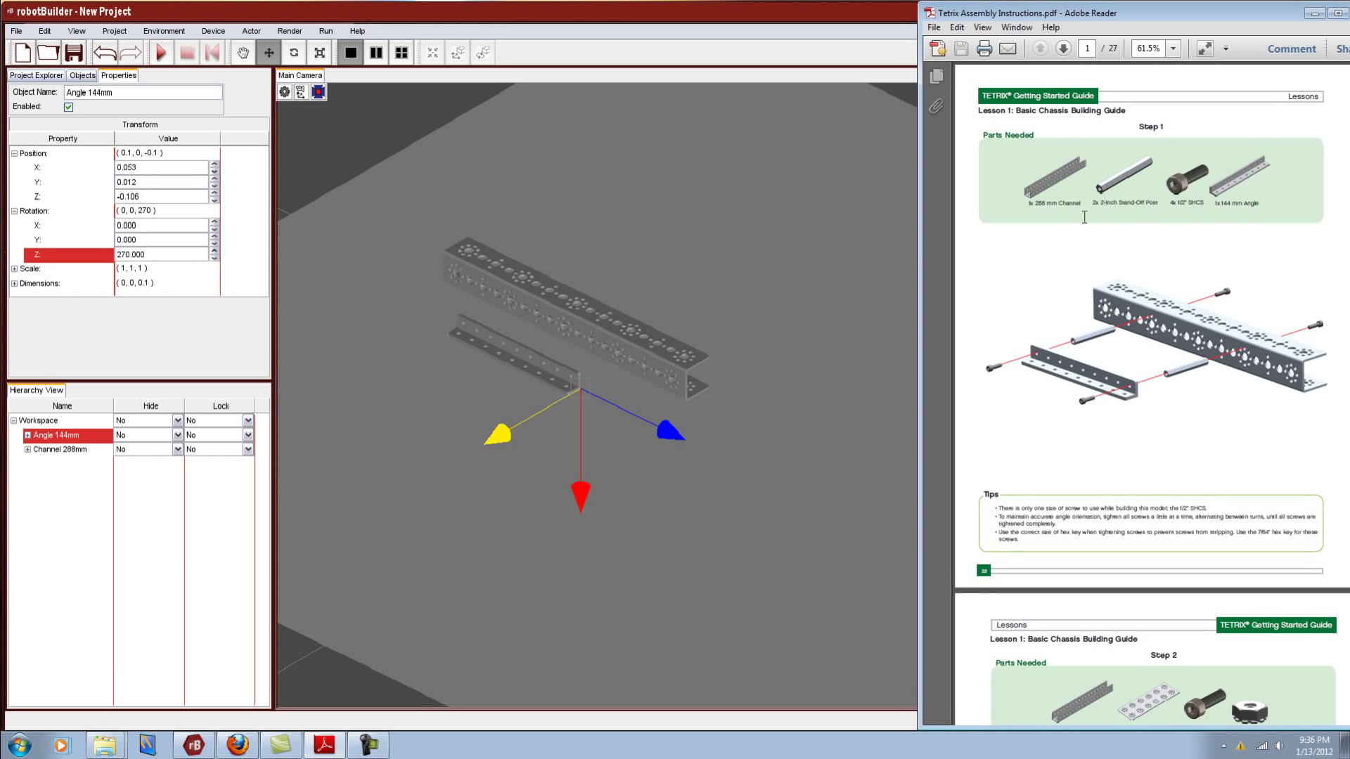
click(52, 78)
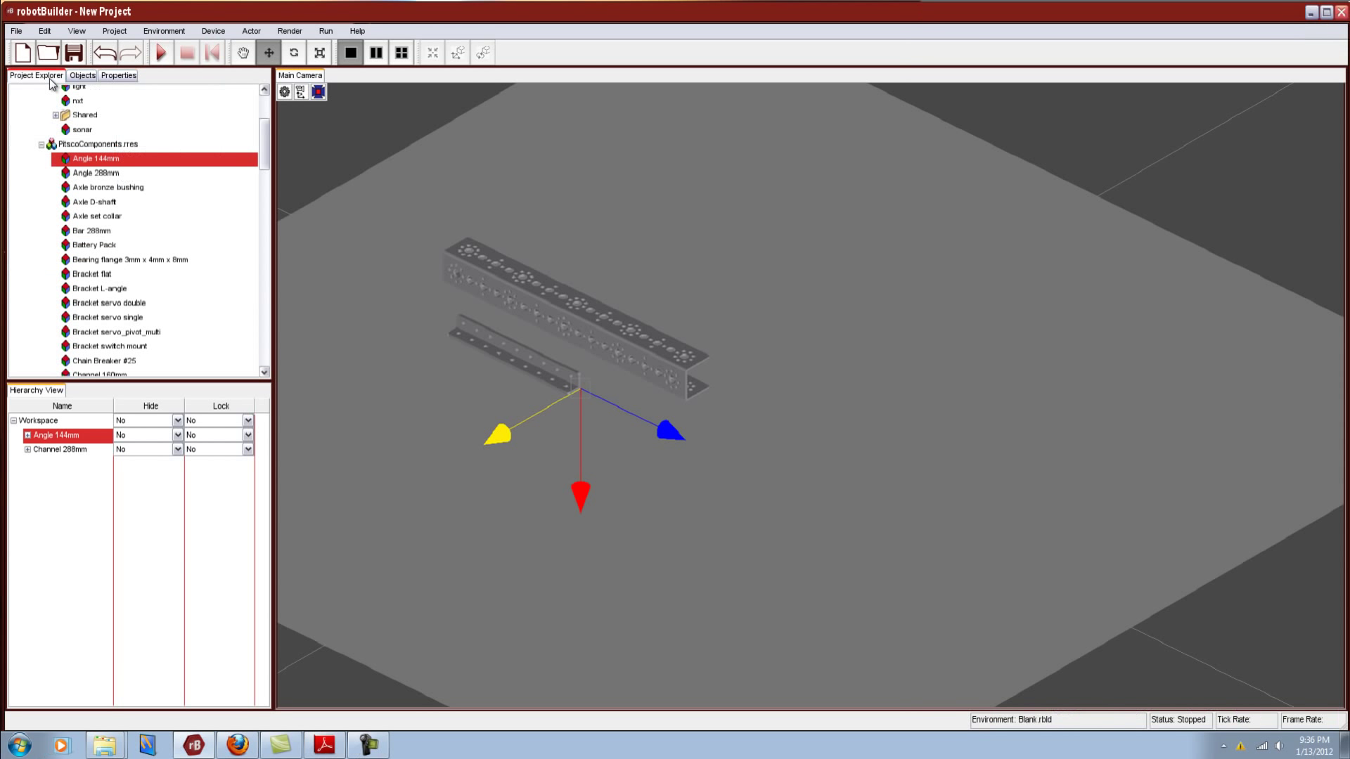
drag(264, 144, 289, 271)
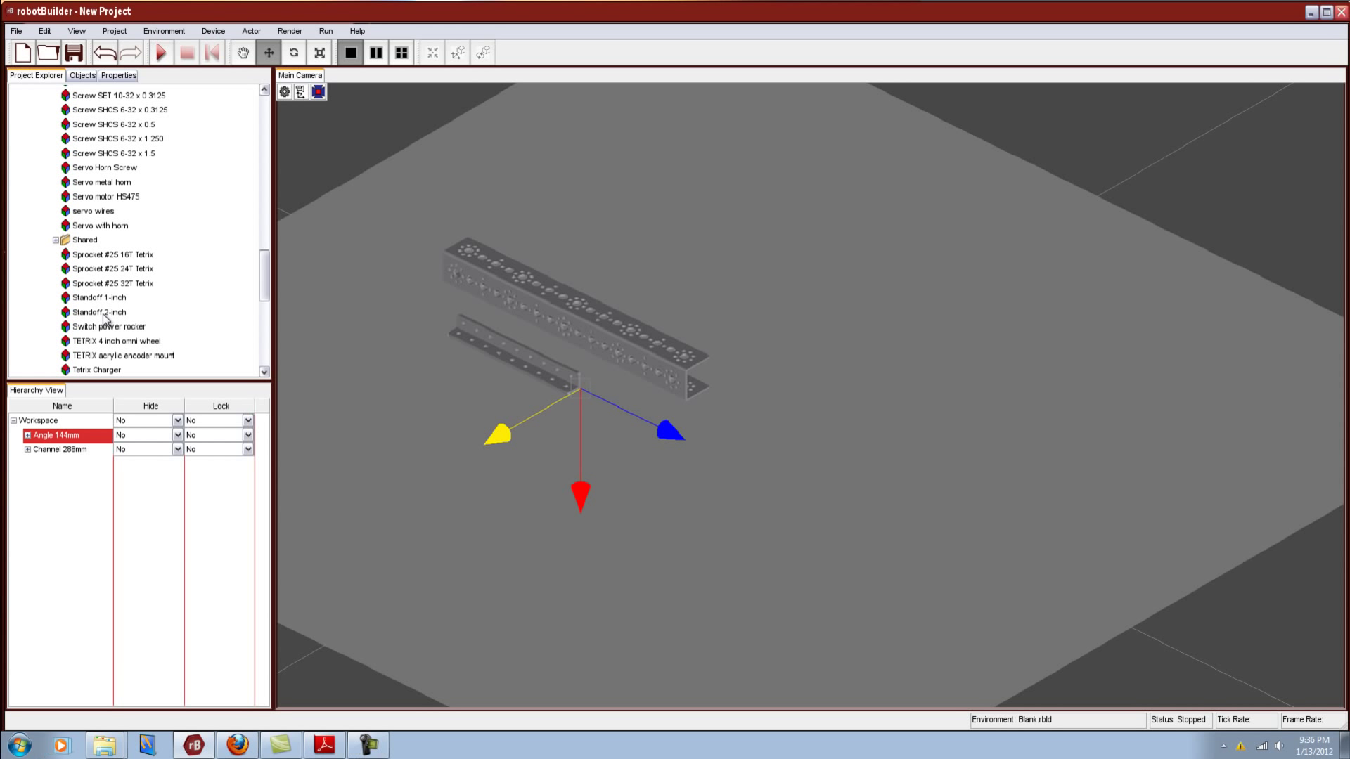
click(104, 318)
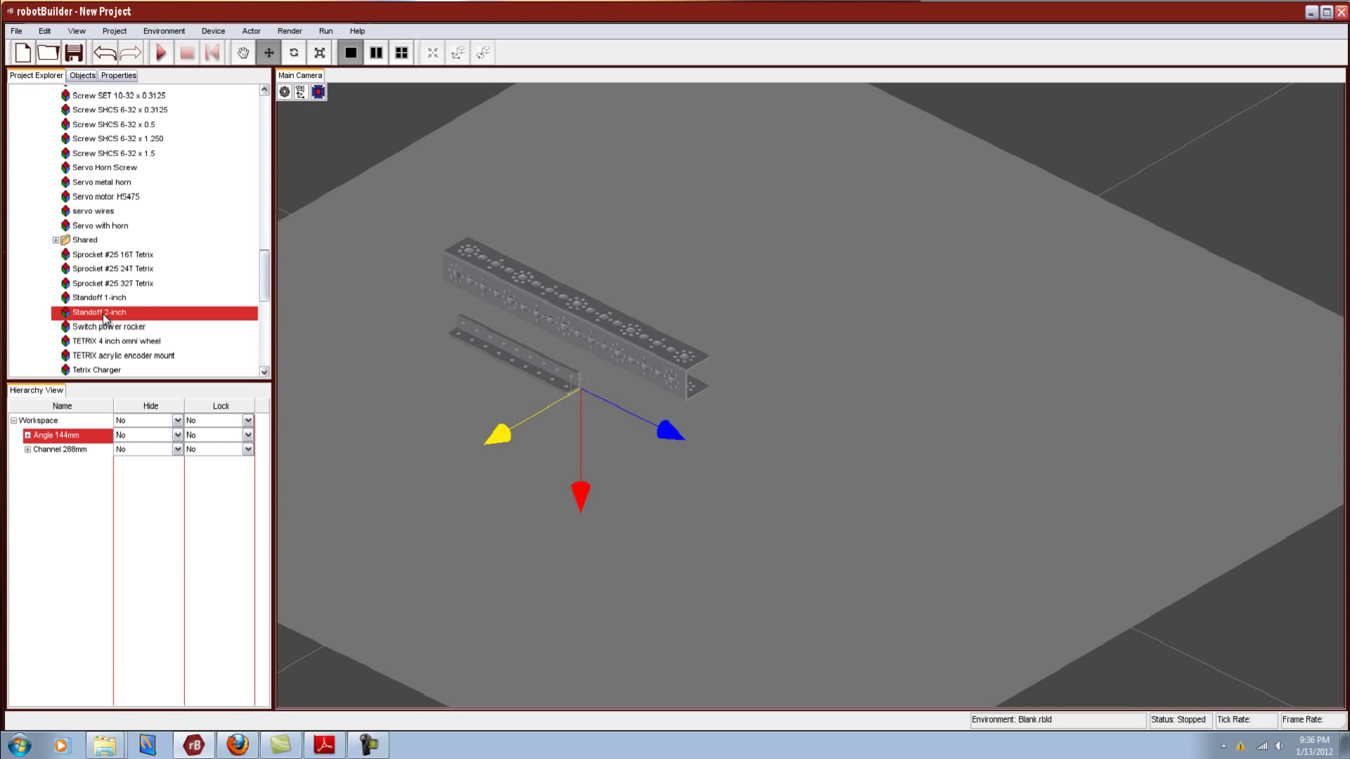
drag(104, 314, 69, 435)
drag(70, 437, 70, 438)
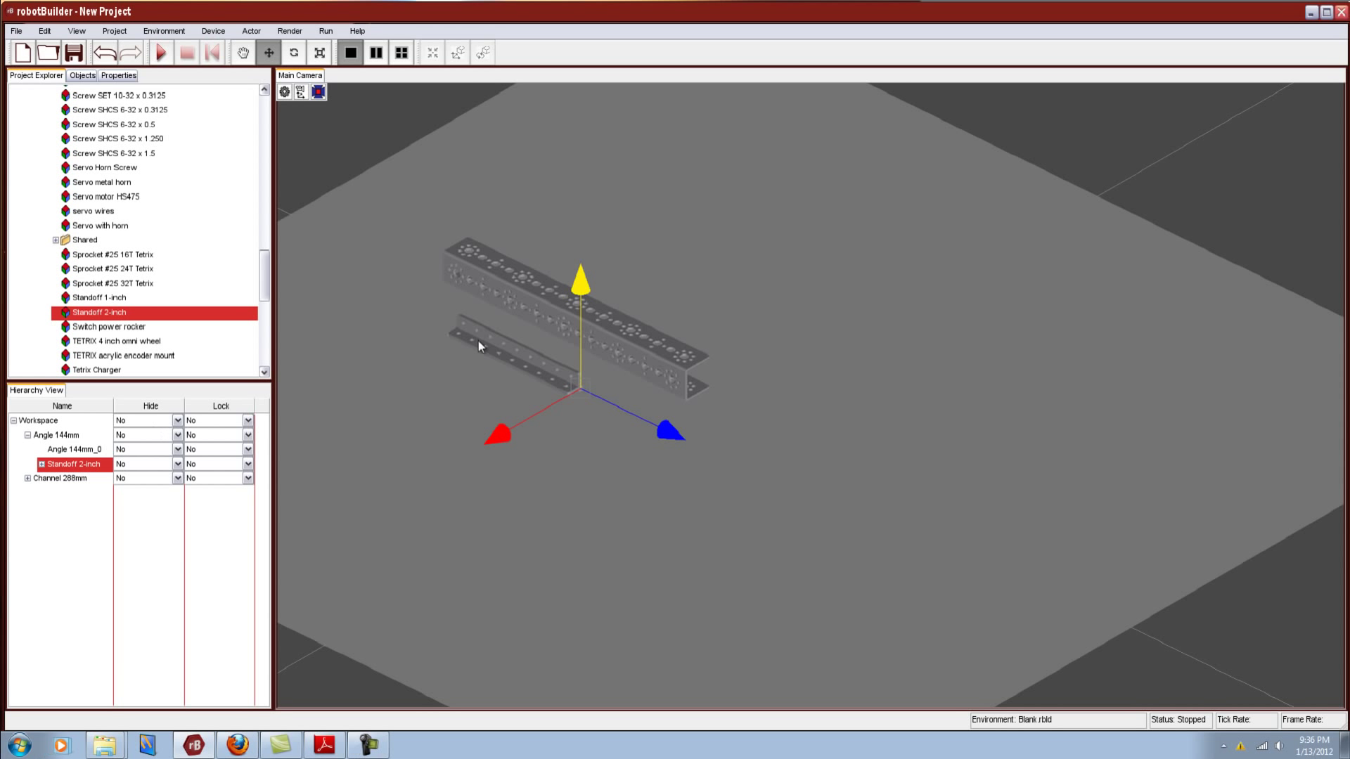
Raise the Standoff 2-inch to a local X position of about -0.031 and move the Angle 144mm farther away from the channel
drag(582, 292, 609, 247)
middle_drag(500, 418, 386, 373)
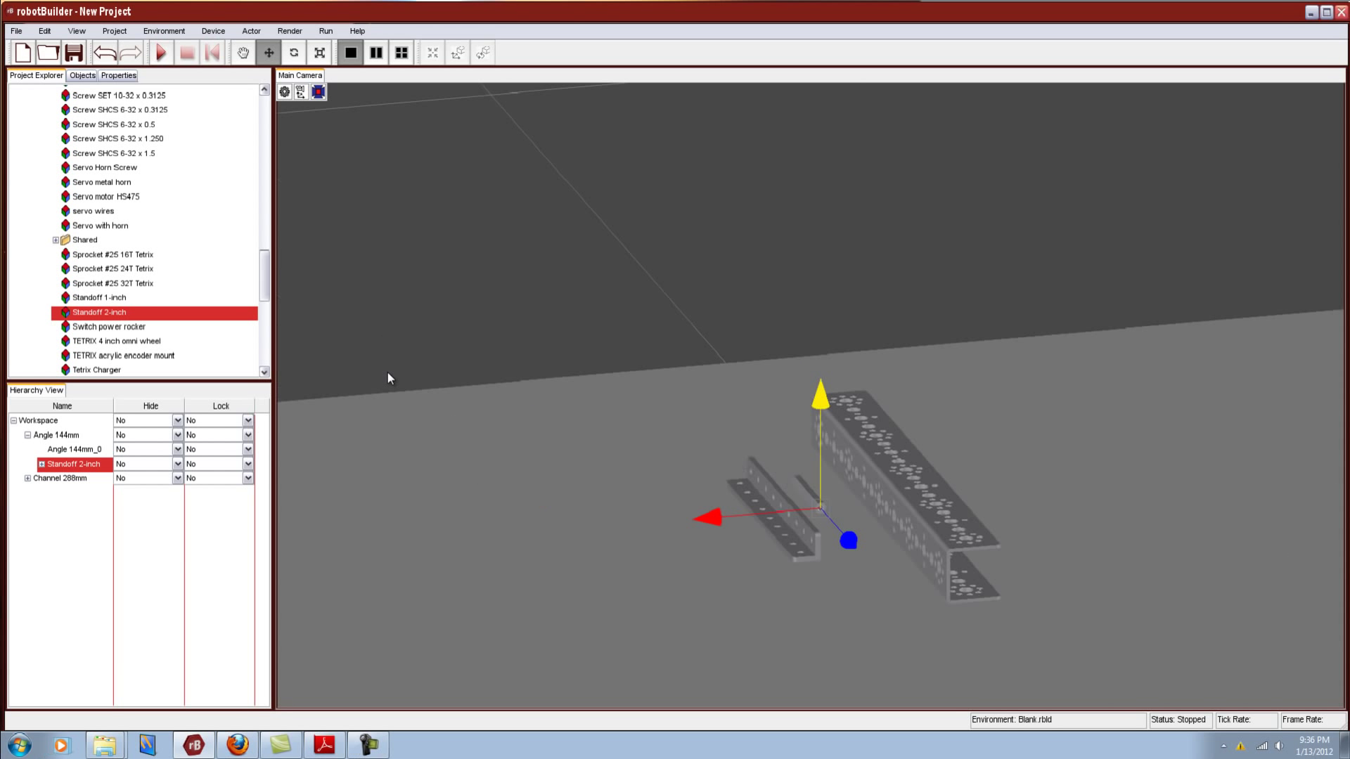
scroll(388, 373, up, 3)
scroll(389, 377, up, 10)
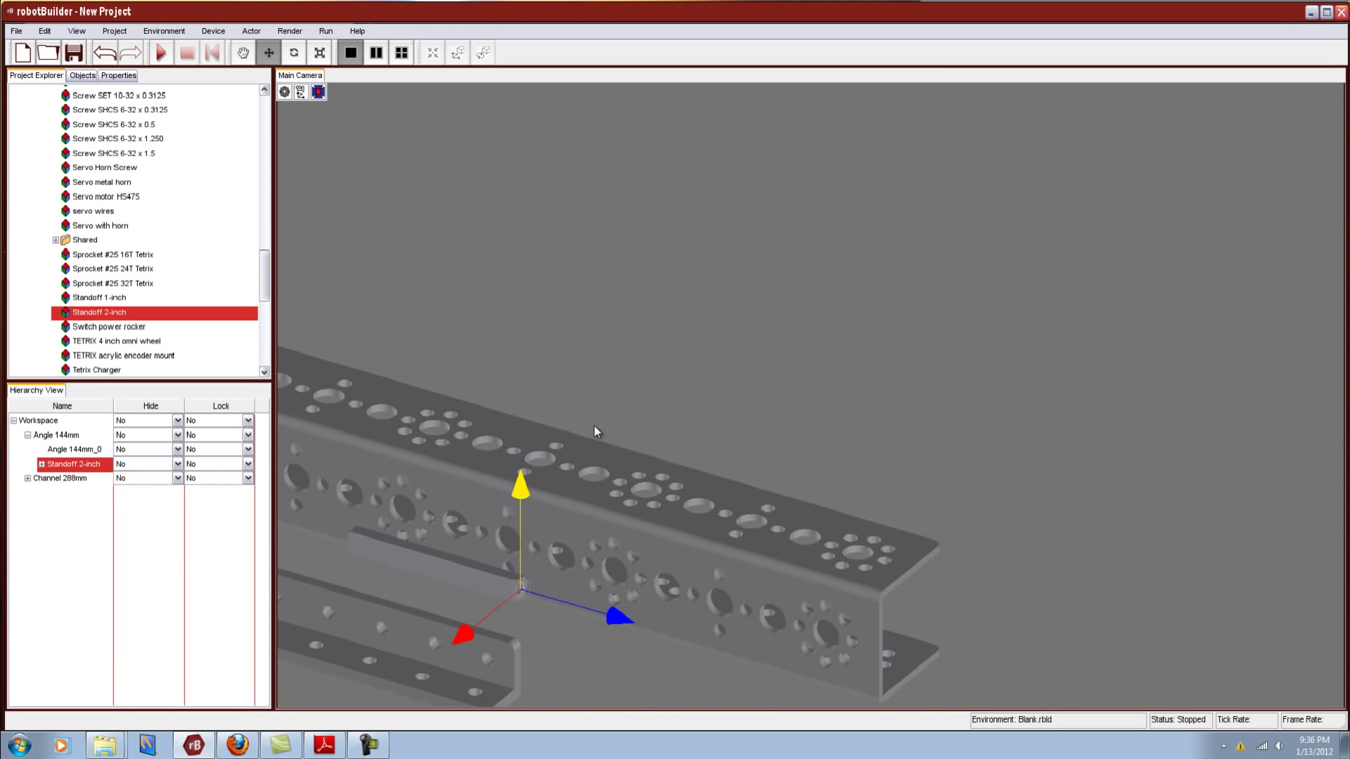
scroll(588, 433, down, 5)
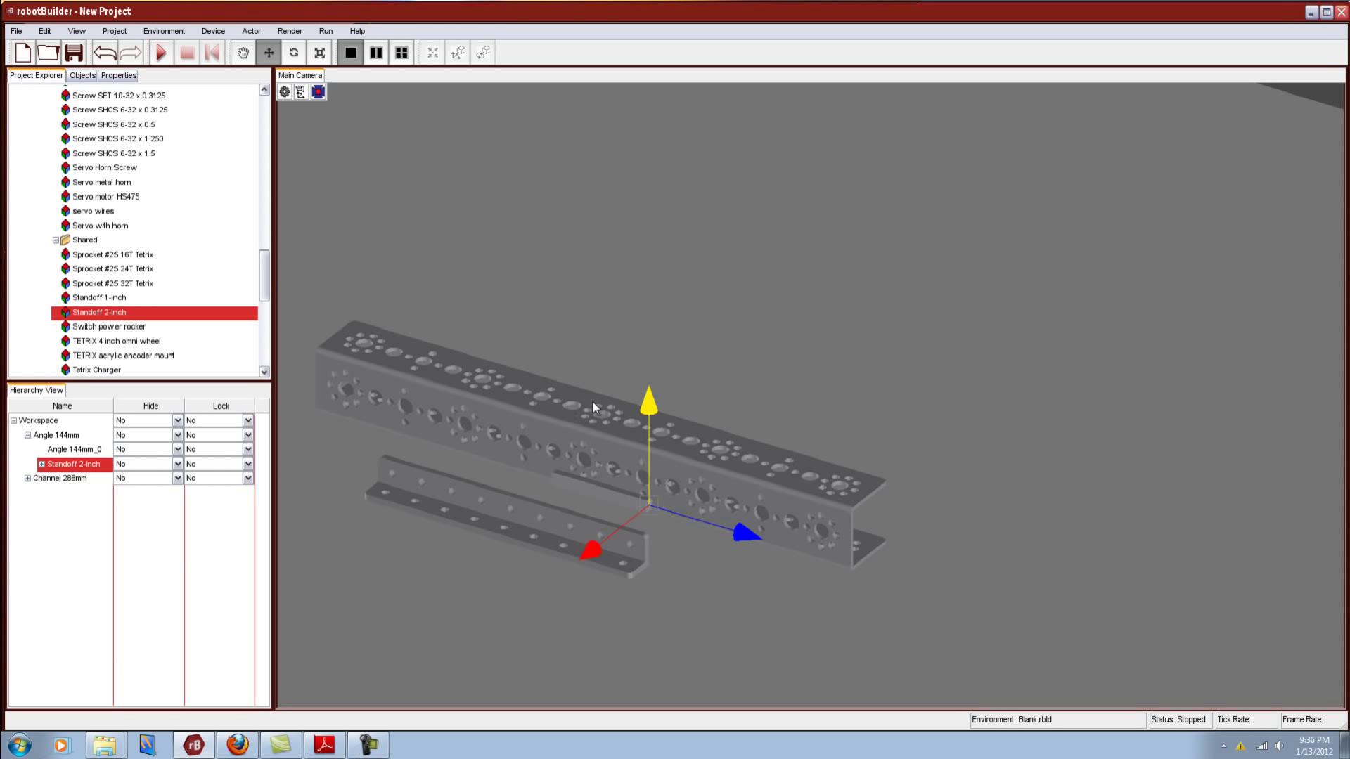
click(90, 437)
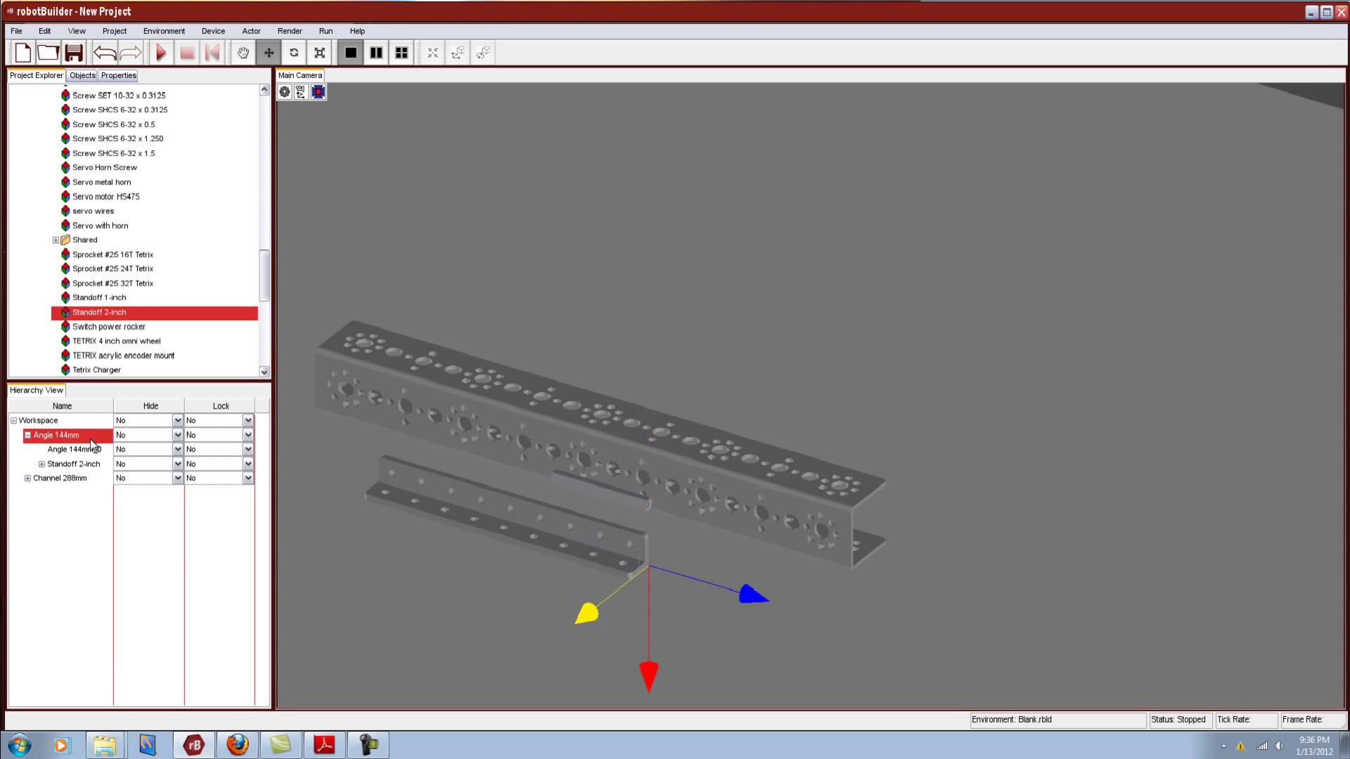
drag(591, 615, 492, 706)
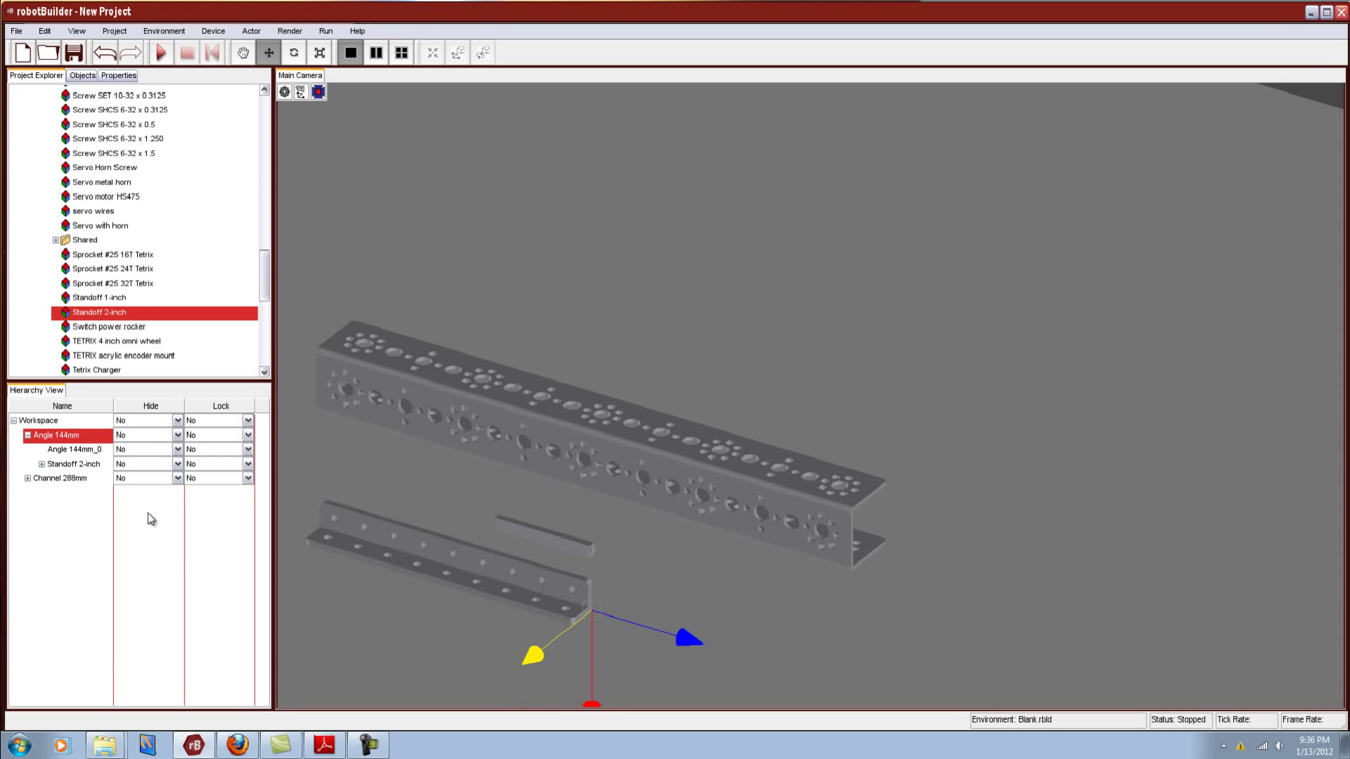
Set the X rotation of the Standoff 2-inch to 90
click(70, 465)
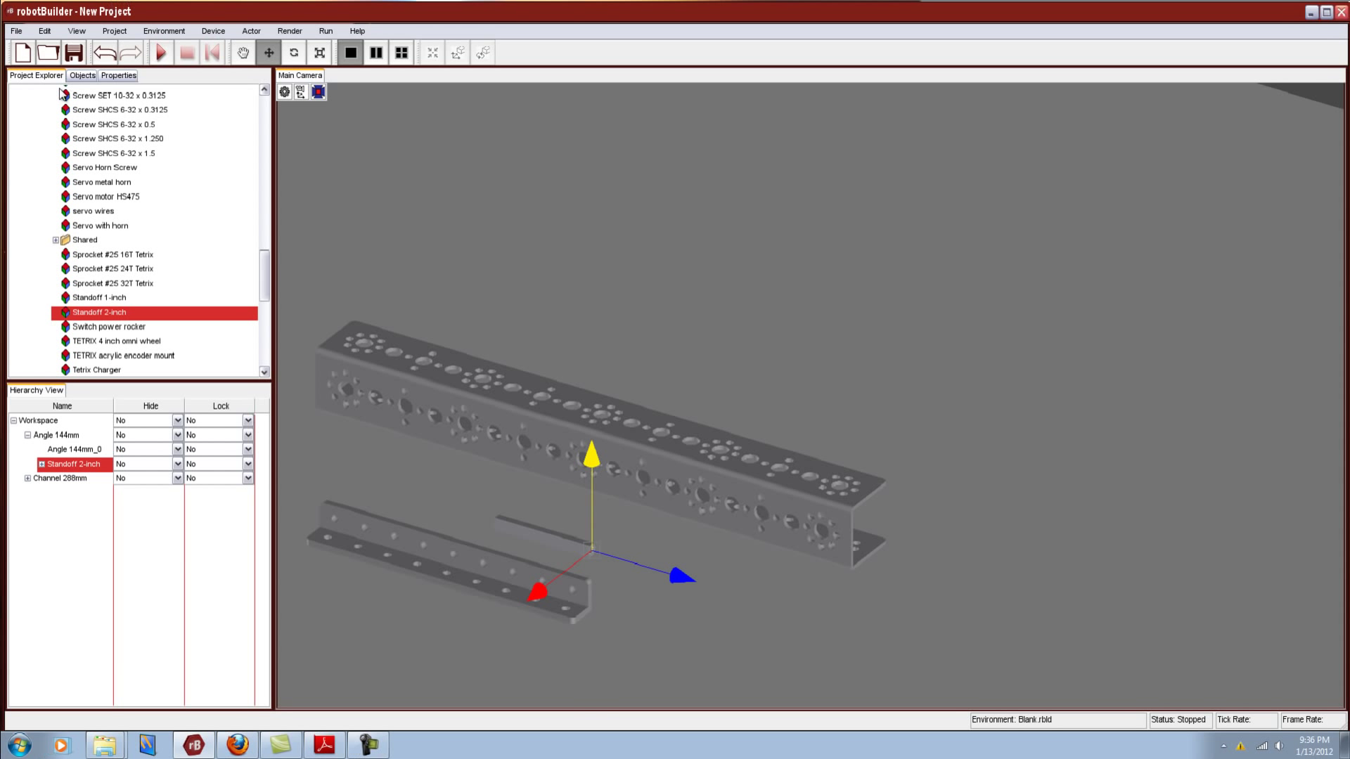
click(118, 75)
double_click(163, 259)
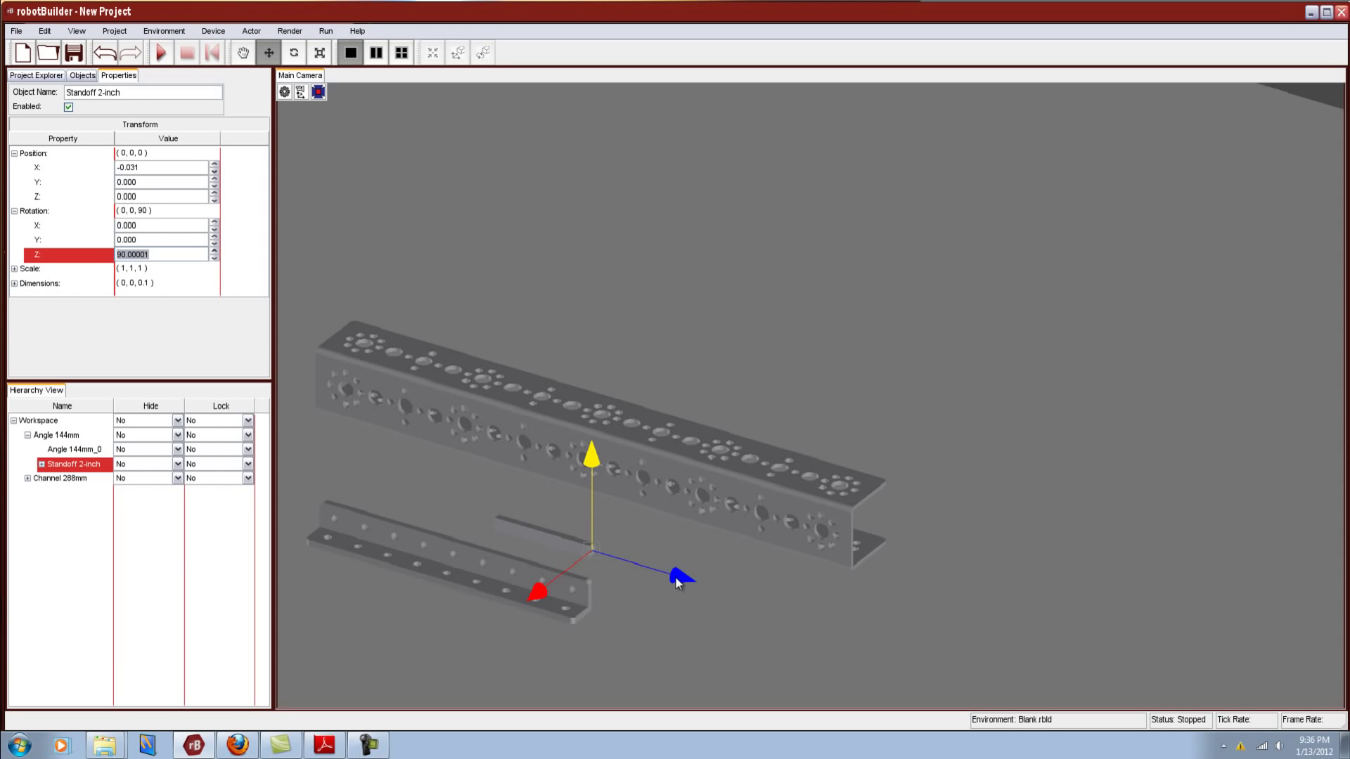
click(141, 223)
text(90)
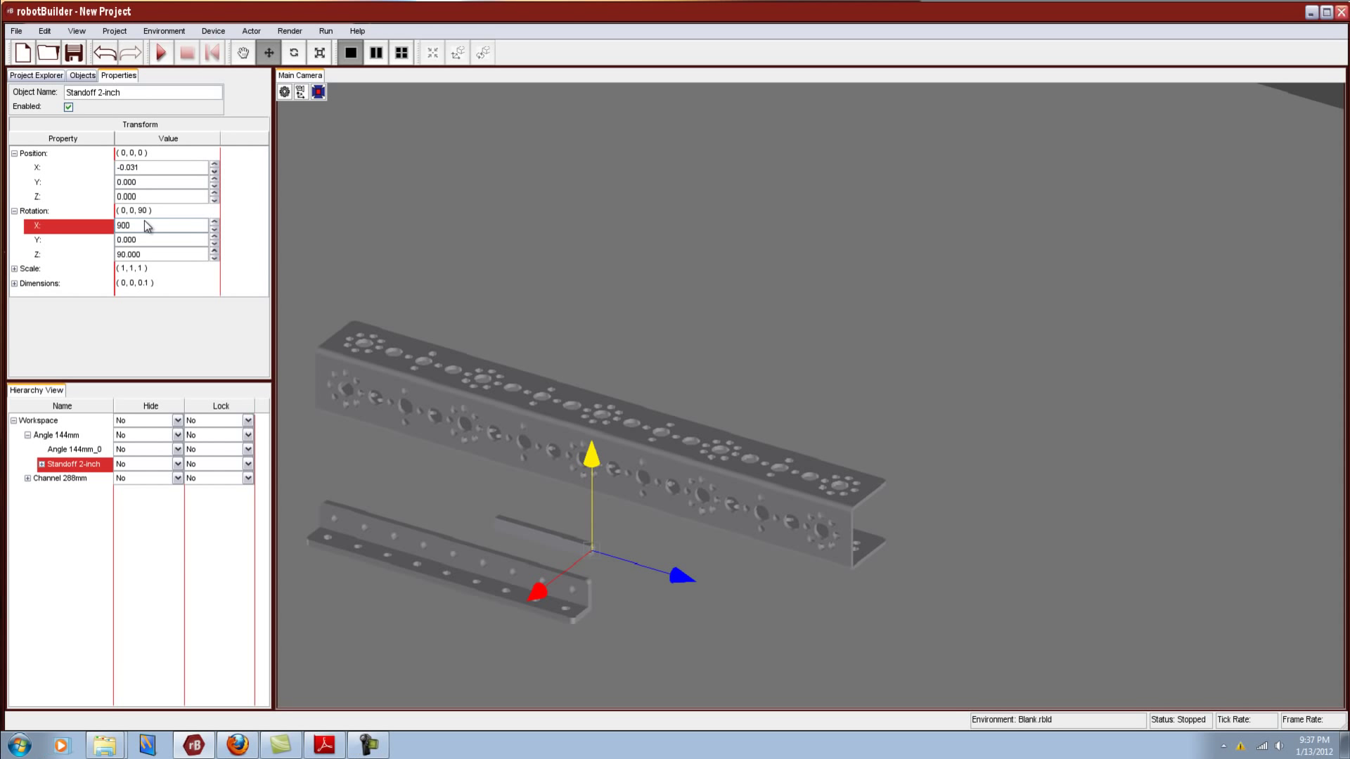
key(Return)
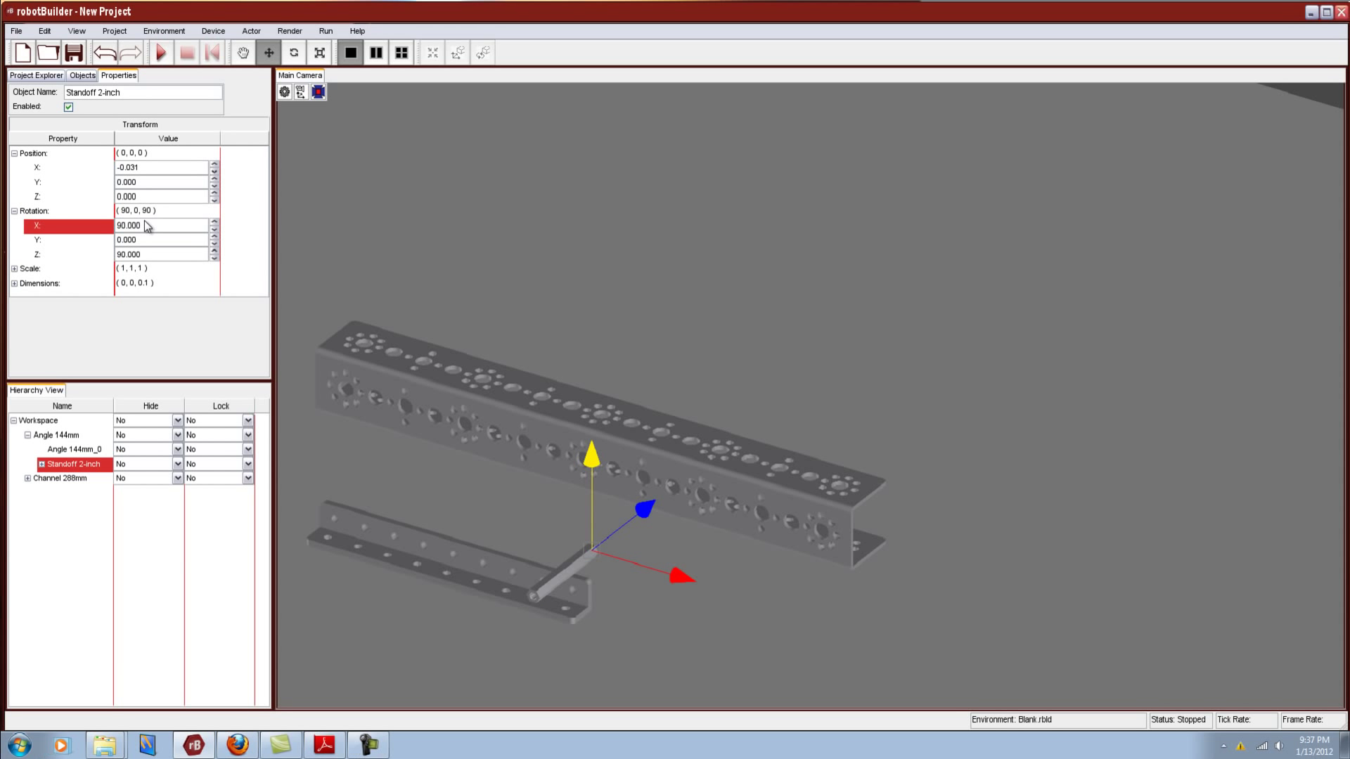
Move the Standoff 2-inch against the angle's upright flange near its end hole, to about X -0.010, Y -0.051, Z -0.011
drag(644, 519, 749, 431)
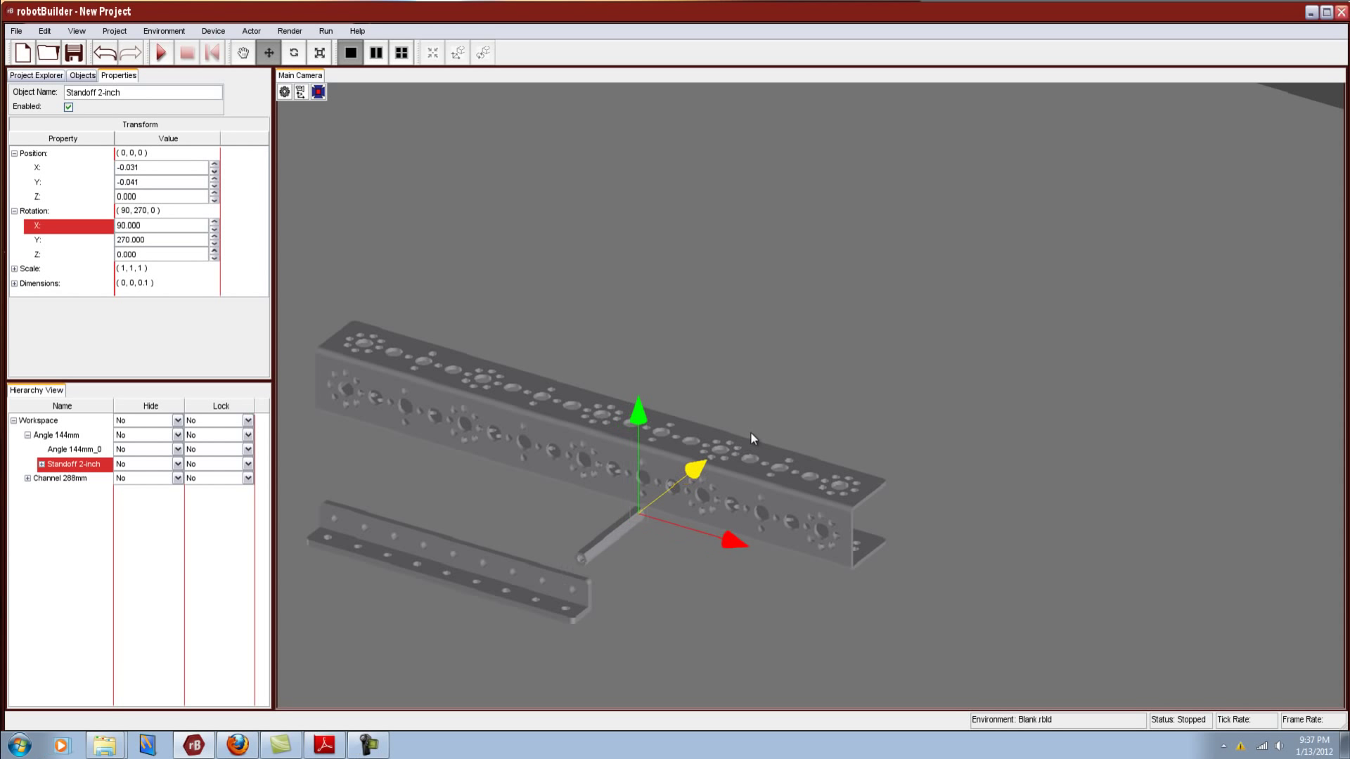
drag(643, 416, 653, 450)
drag(745, 581, 718, 564)
drag(685, 491, 711, 467)
drag(622, 431, 639, 439)
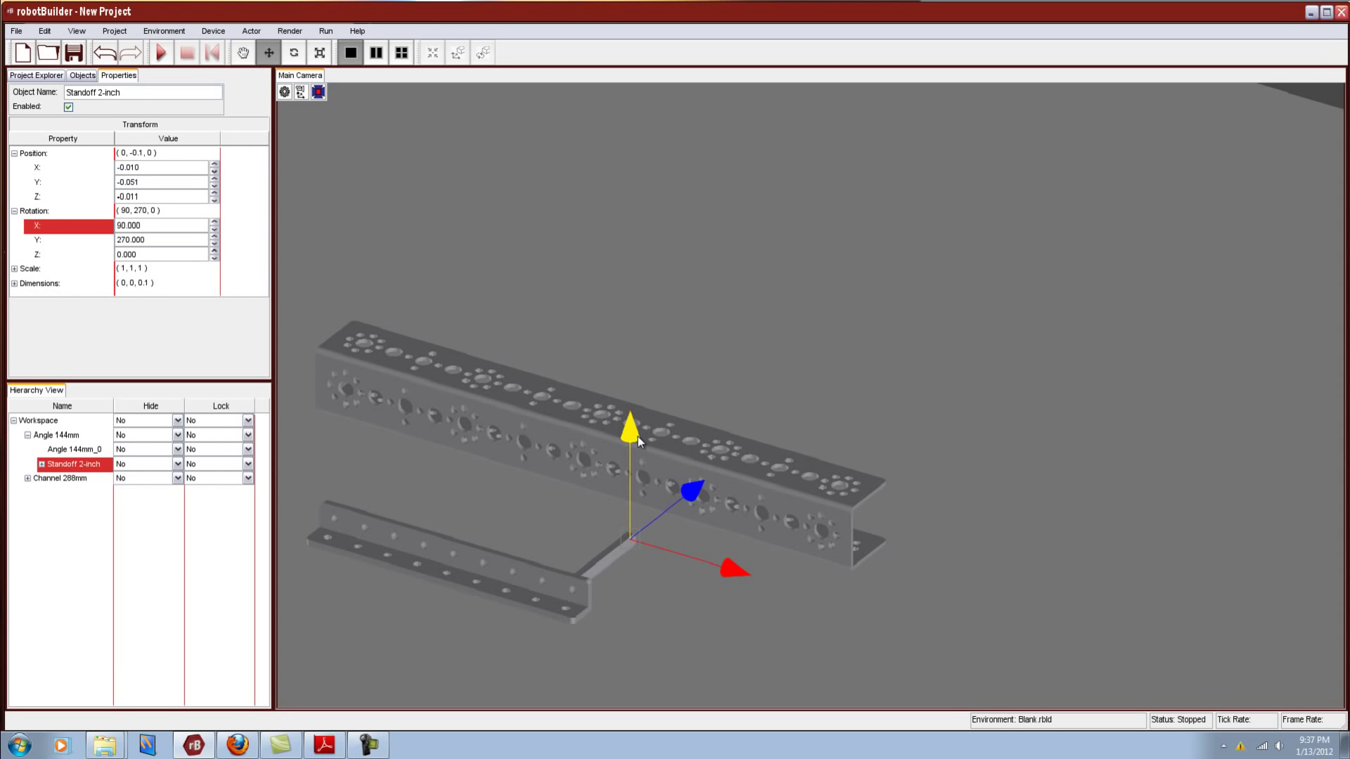
Shift the Standoff 2-inch along the Angle 144mm to line up with its end hole, at a local Z position of about -0.009
click(302, 91)
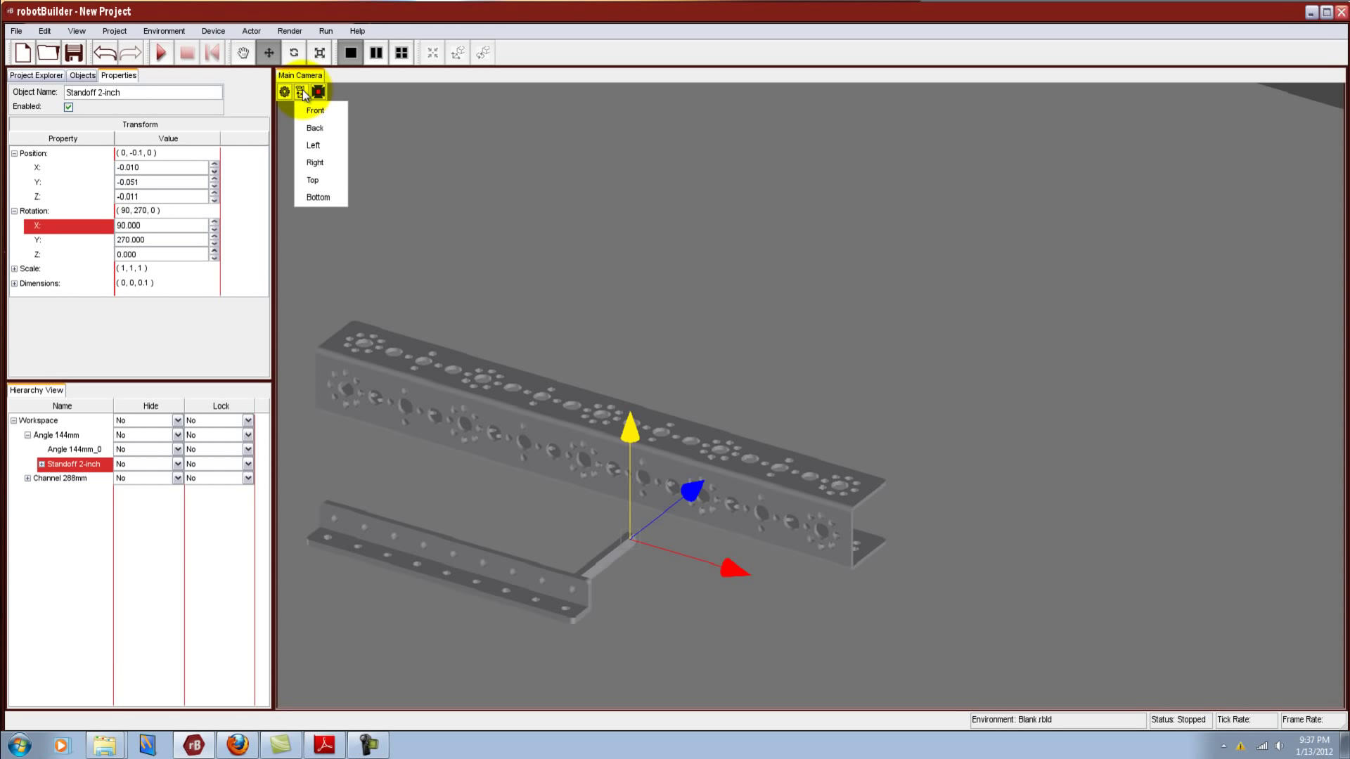
click(322, 145)
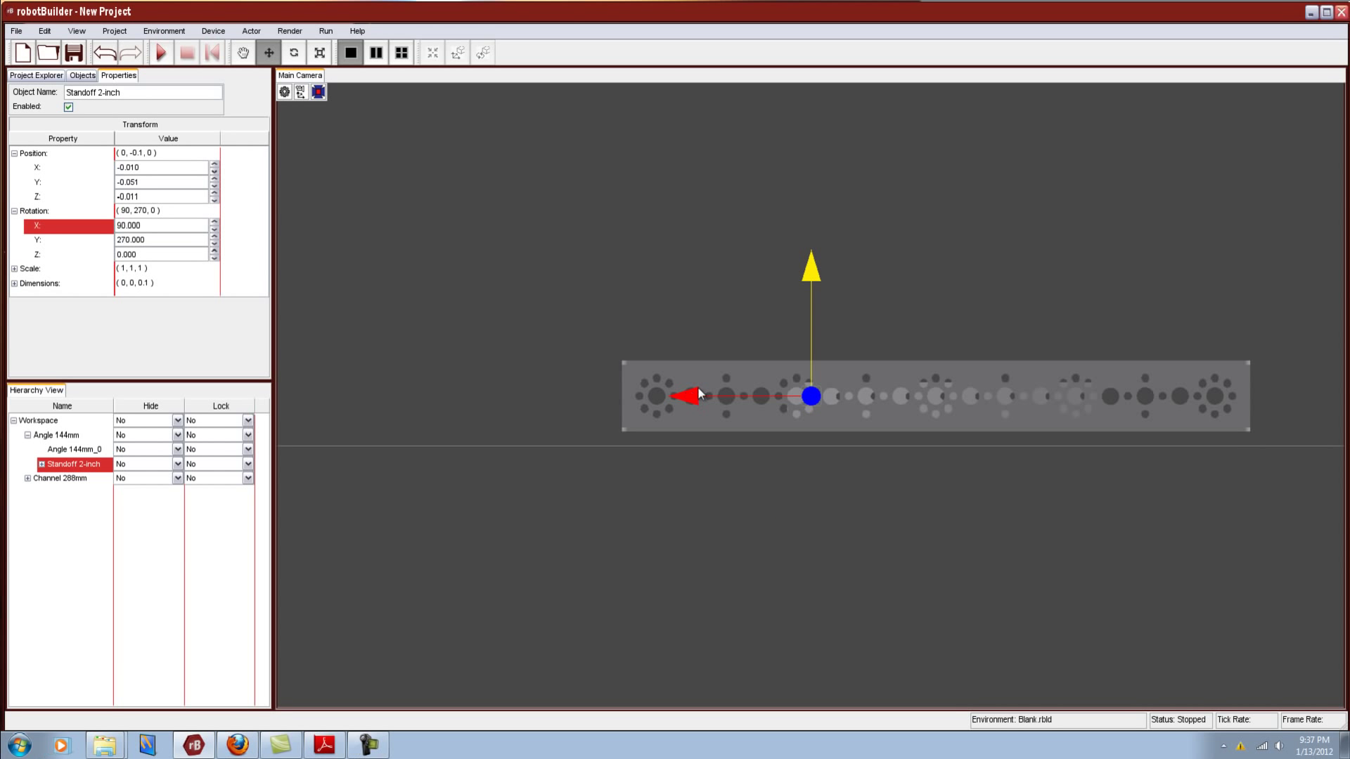
middle_drag(676, 384, 661, 641)
right_drag(715, 568, 724, 633)
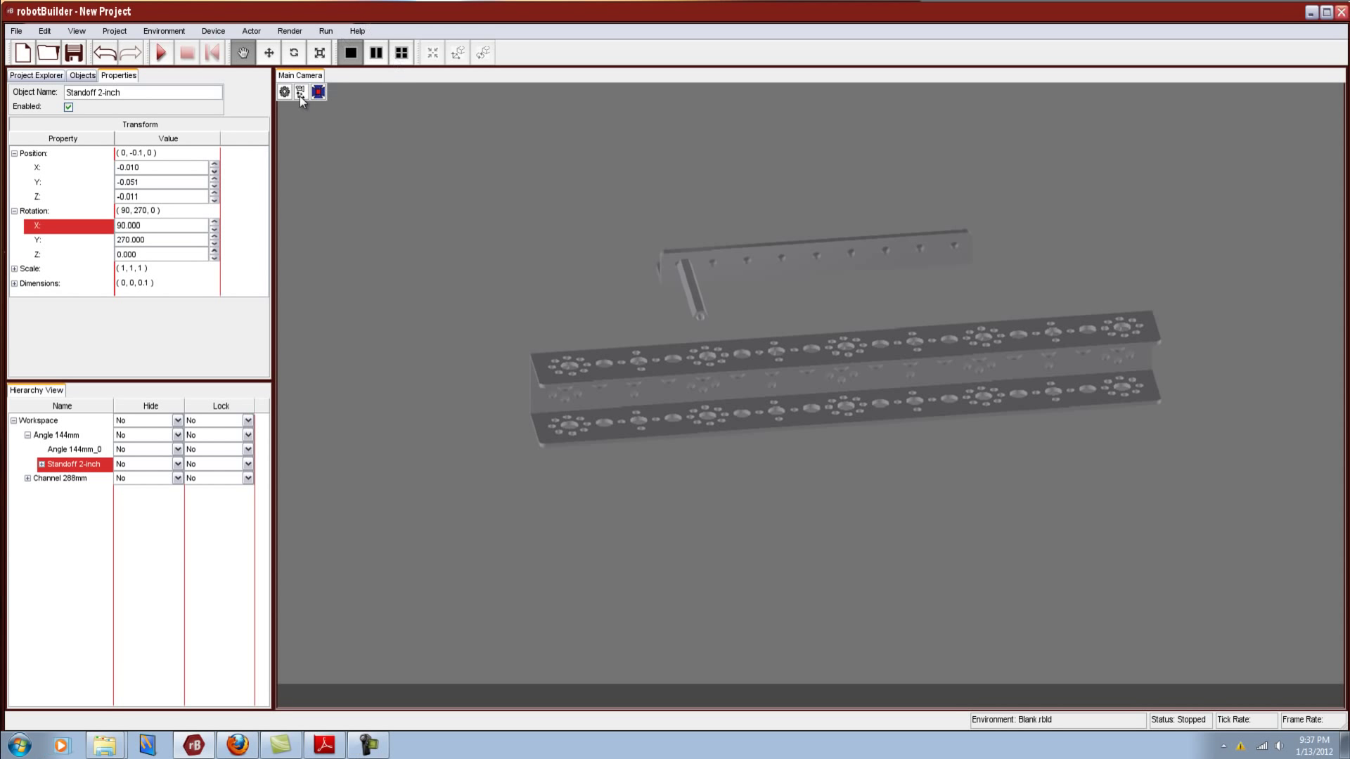
click(318, 92)
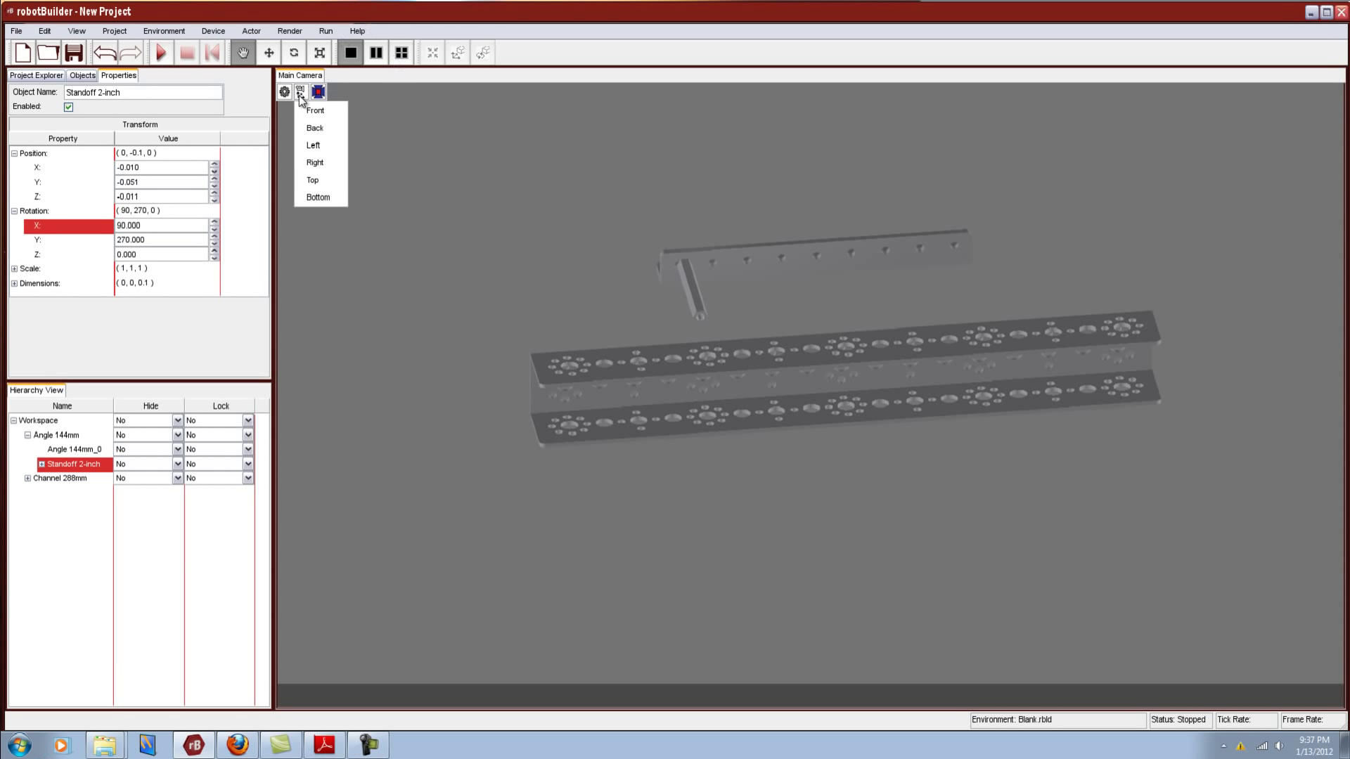
click(316, 163)
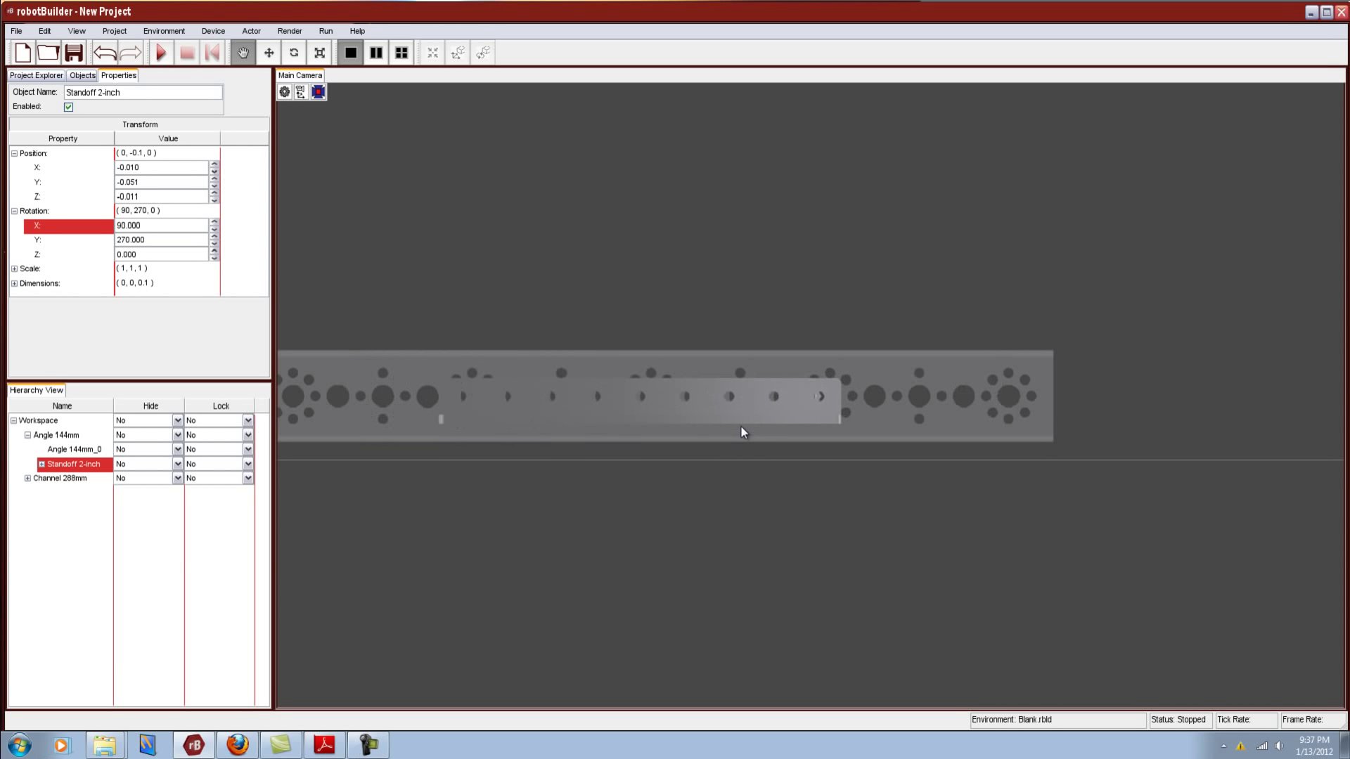
scroll(740, 425, up, 5)
click(269, 54)
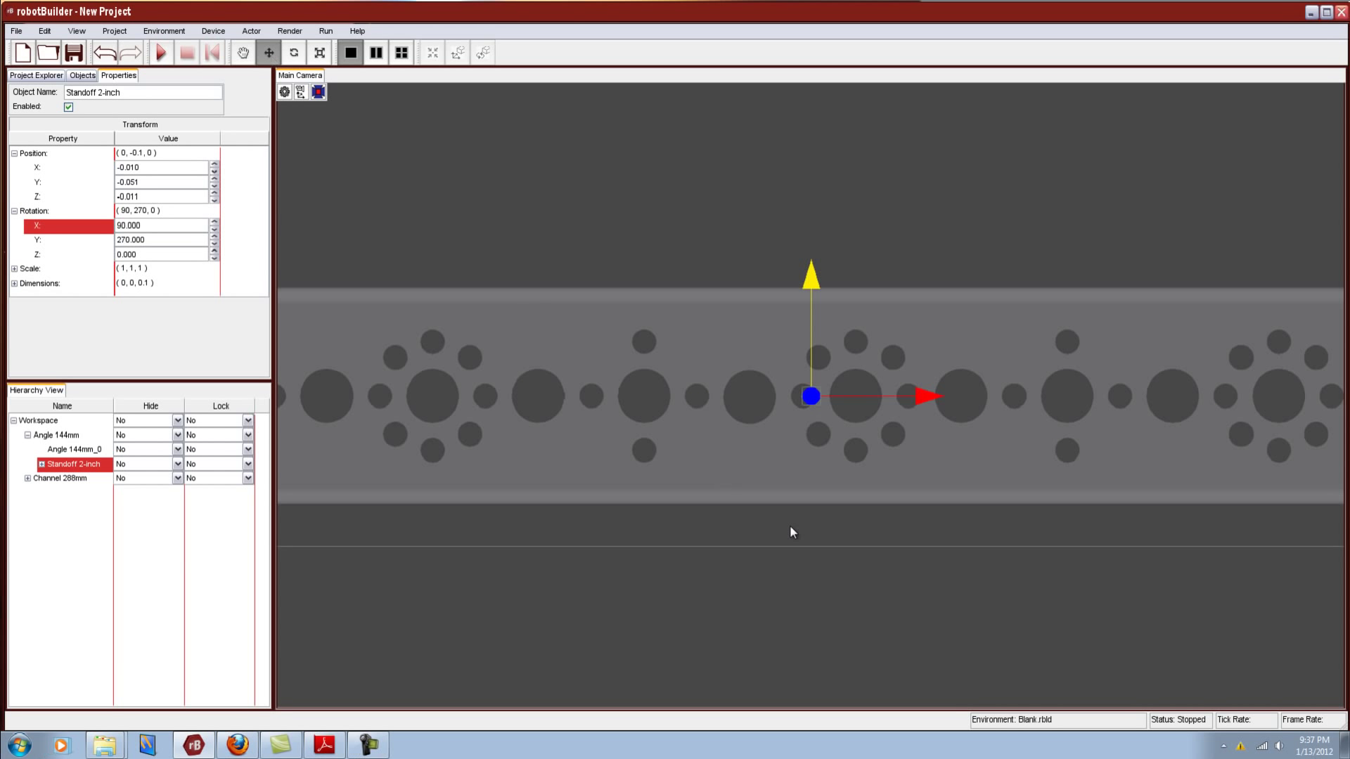
scroll(791, 514, down, 2)
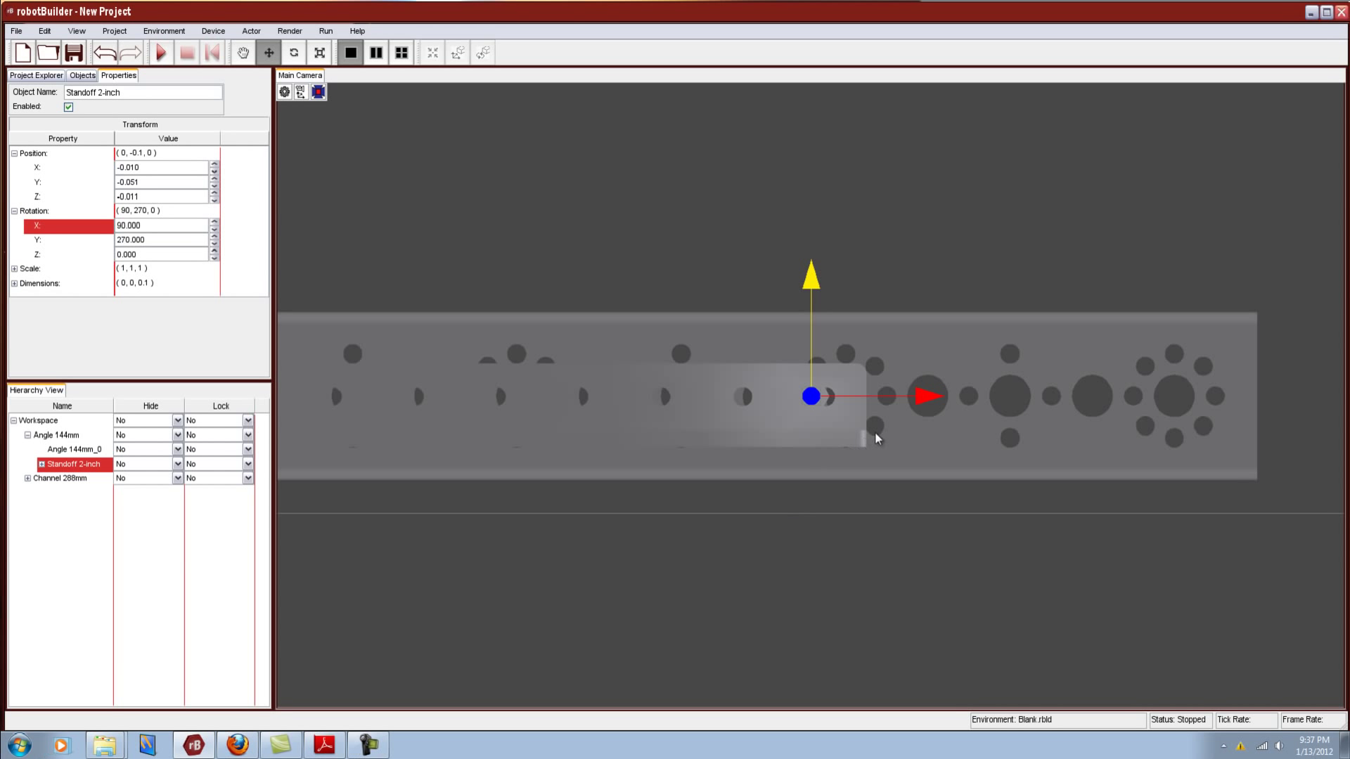
drag(928, 397, 937, 397)
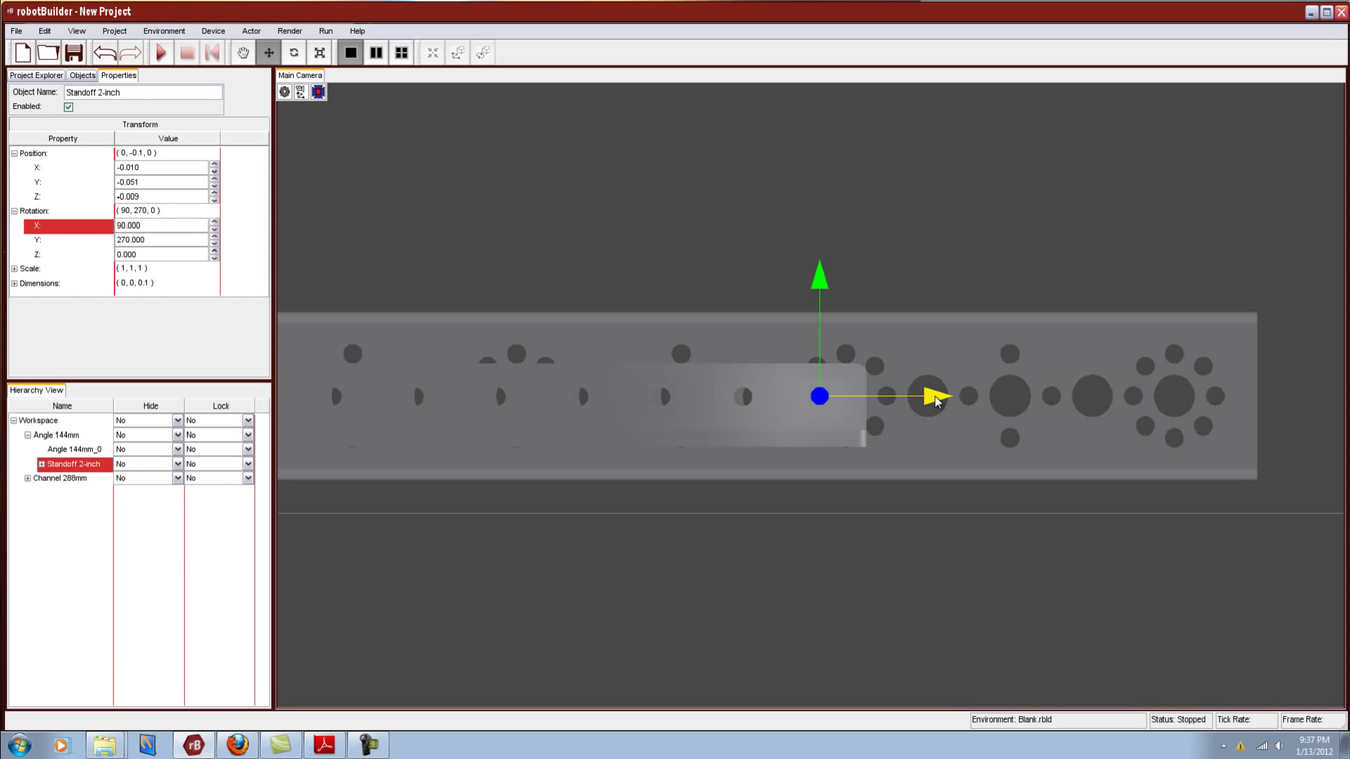
Move the Standoff 2-inch flush against the angle's upright flange, to a local Y position of about -0.050
click(300, 92)
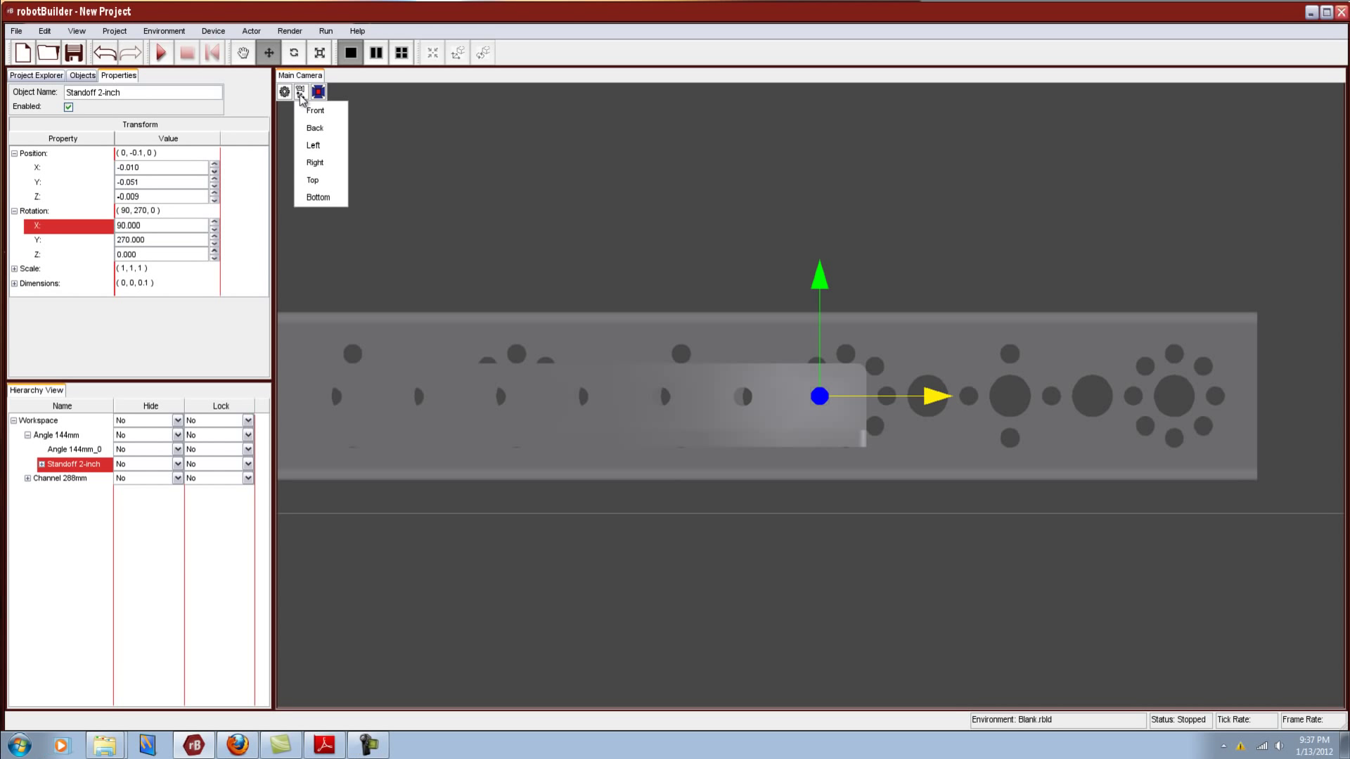
click(323, 198)
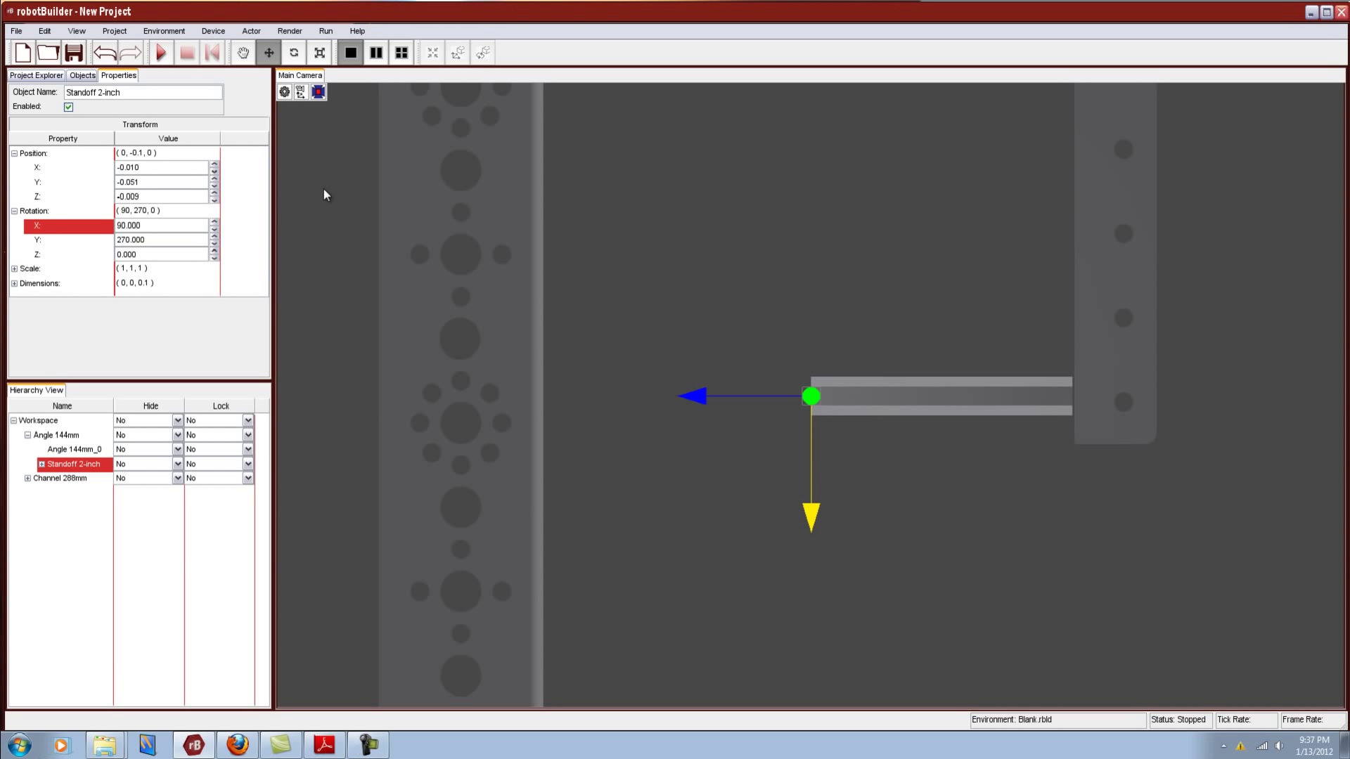
click(707, 398)
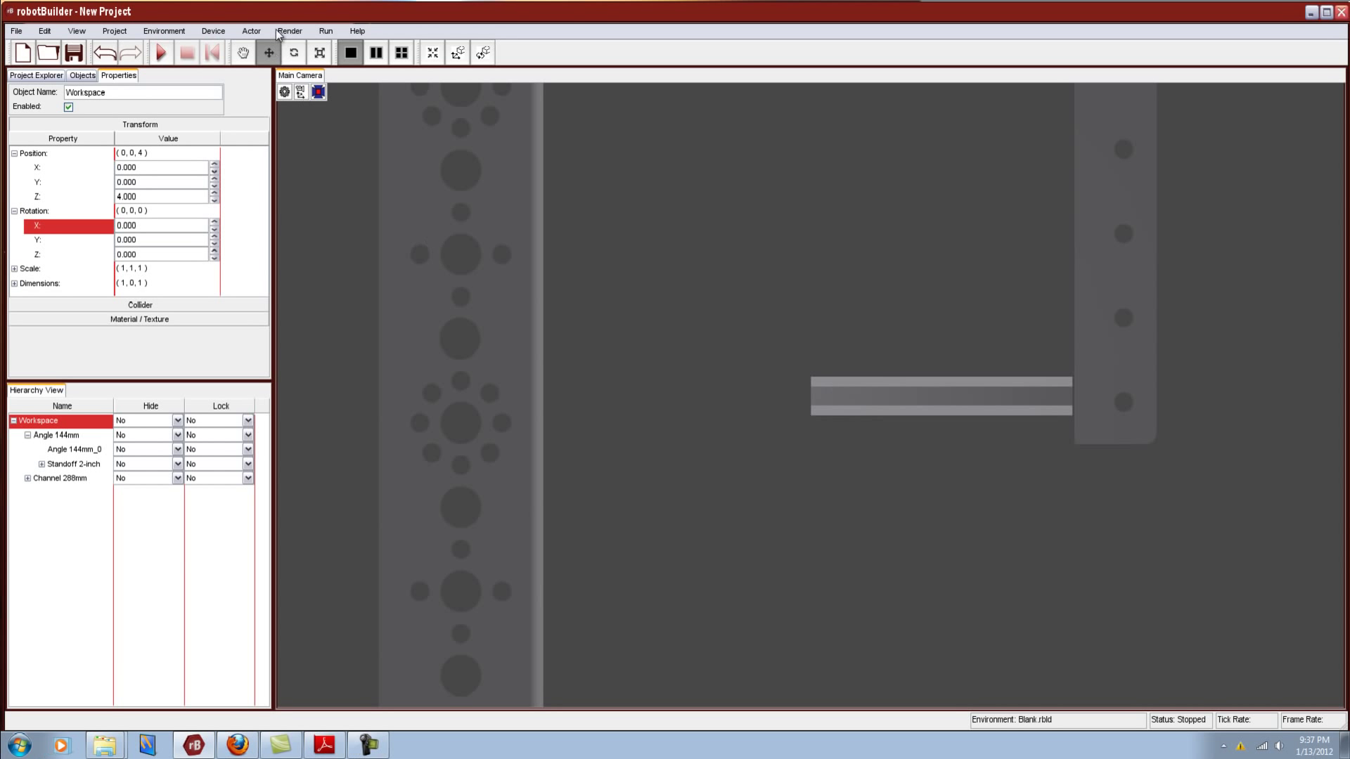
click(72, 465)
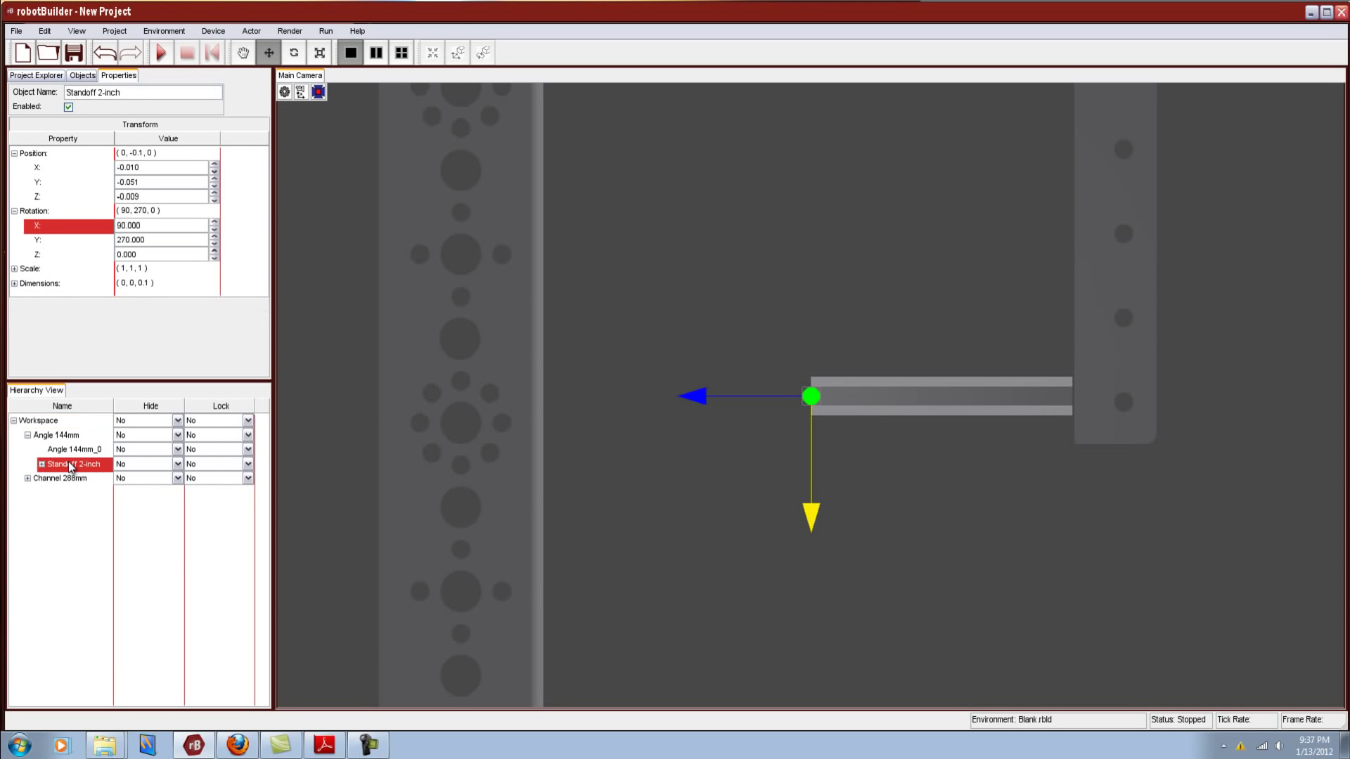
drag(702, 398, 709, 398)
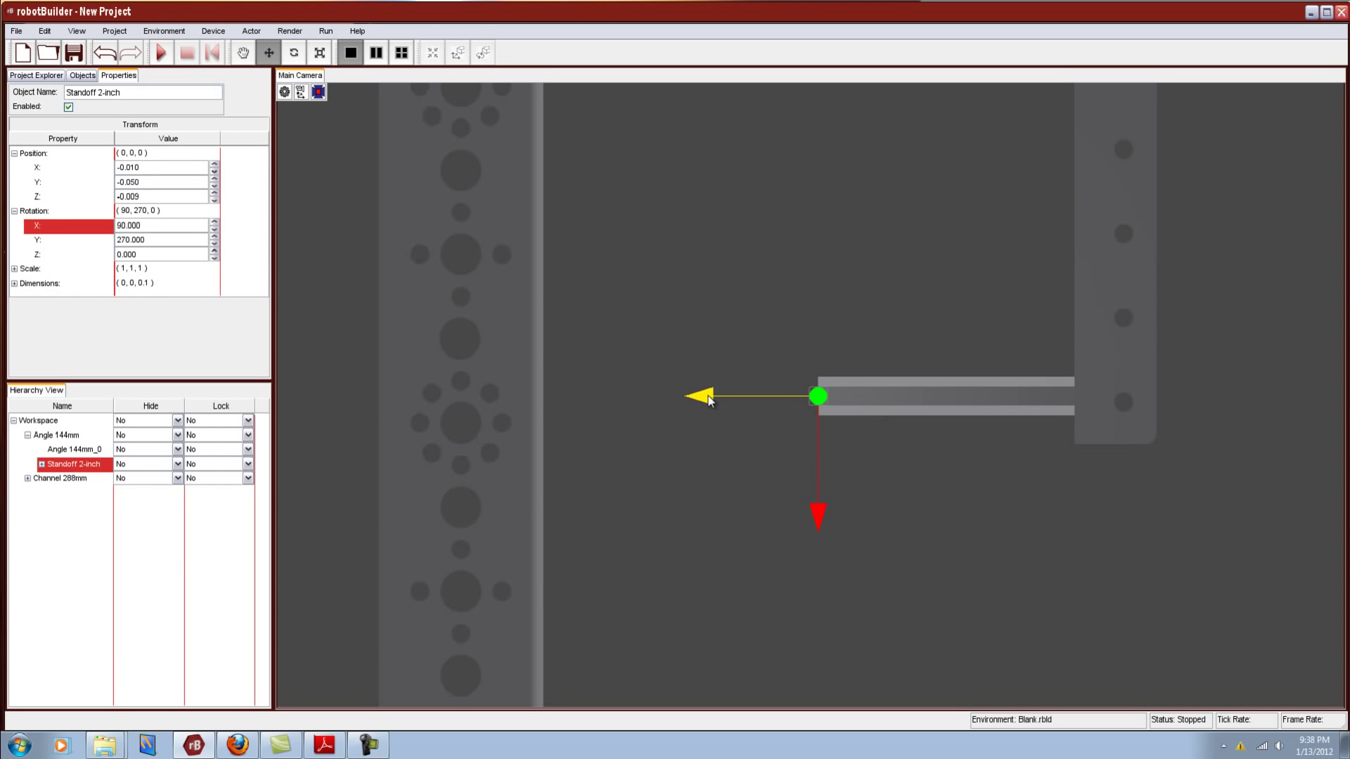
Examine the Standoff 2-inch's fit against the Angle 144mm from above and from the front
click(300, 92)
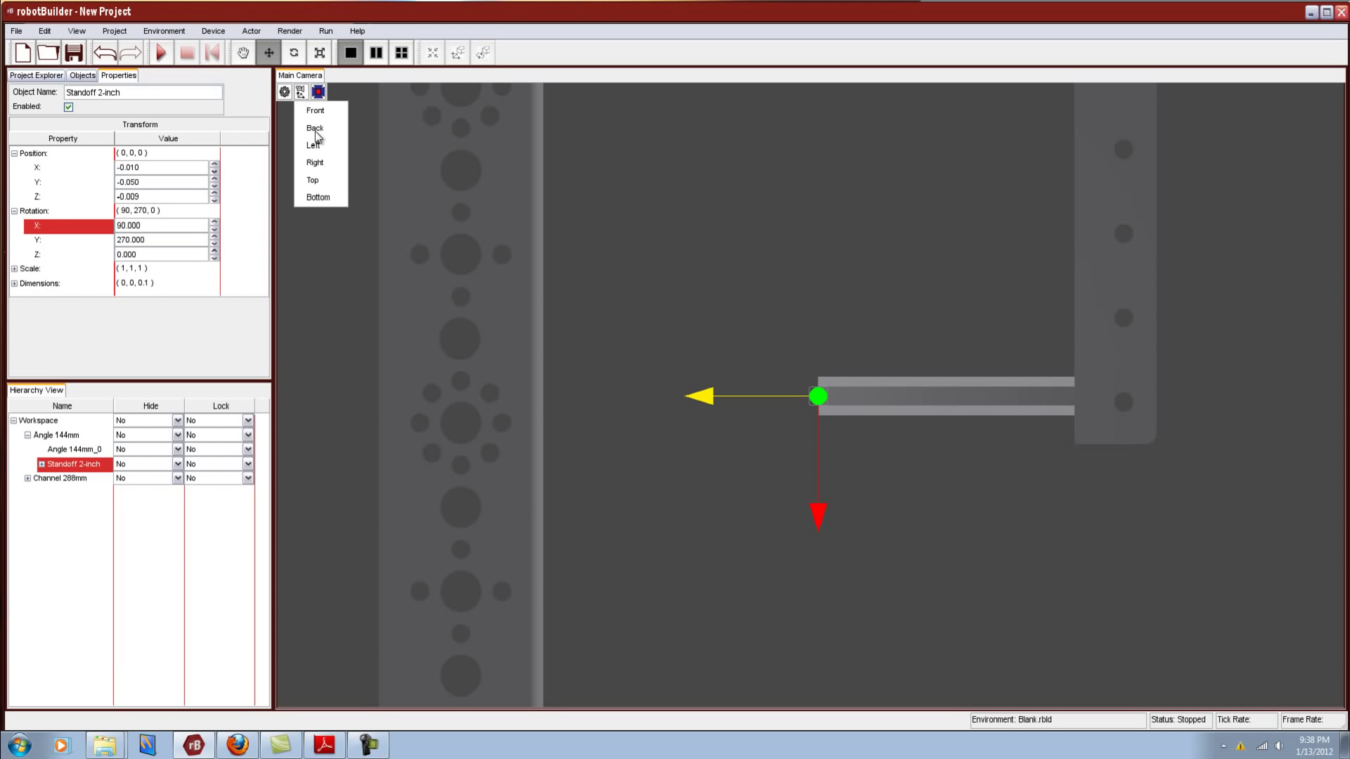
click(319, 181)
click(301, 90)
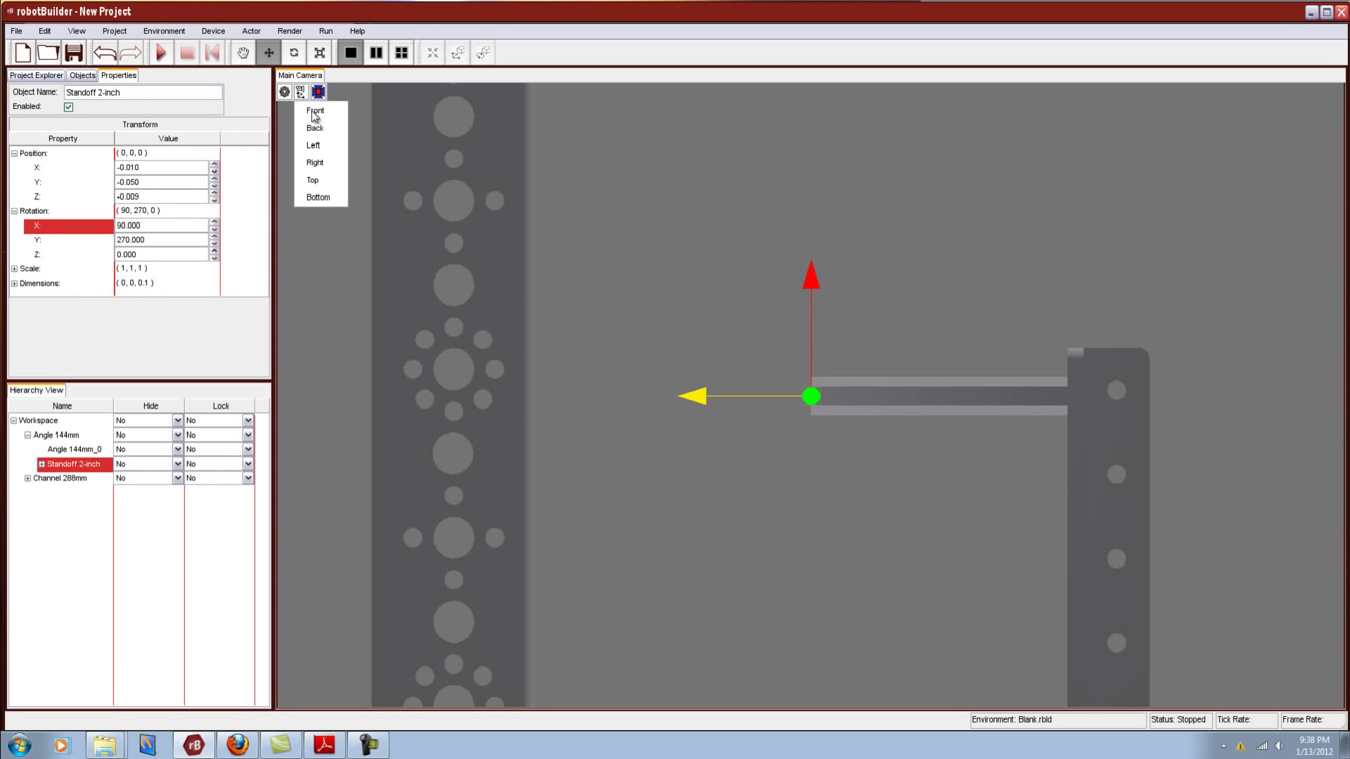
click(314, 114)
right_drag(699, 311, 599, 280)
middle_drag(581, 283, 748, 369)
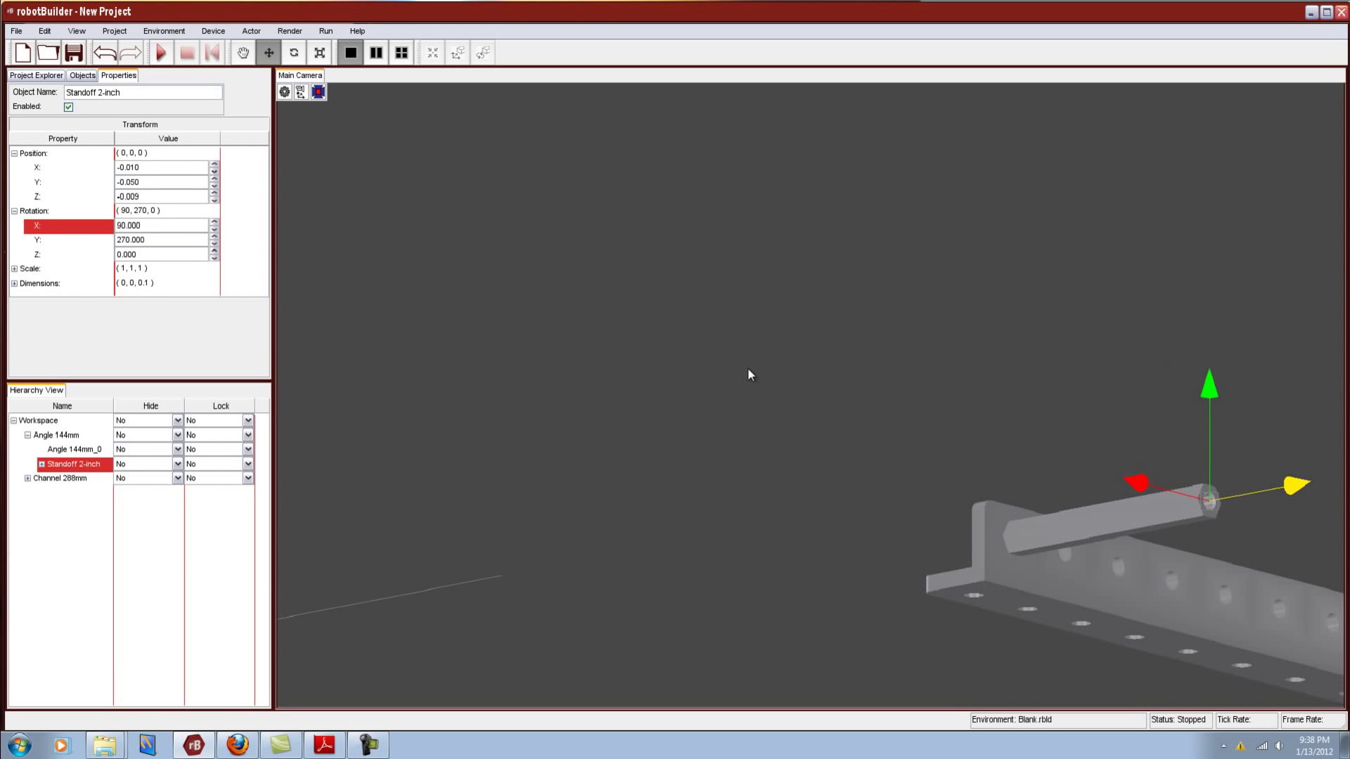
click(243, 52)
drag(845, 589, 609, 447)
scroll(607, 445, down, 5)
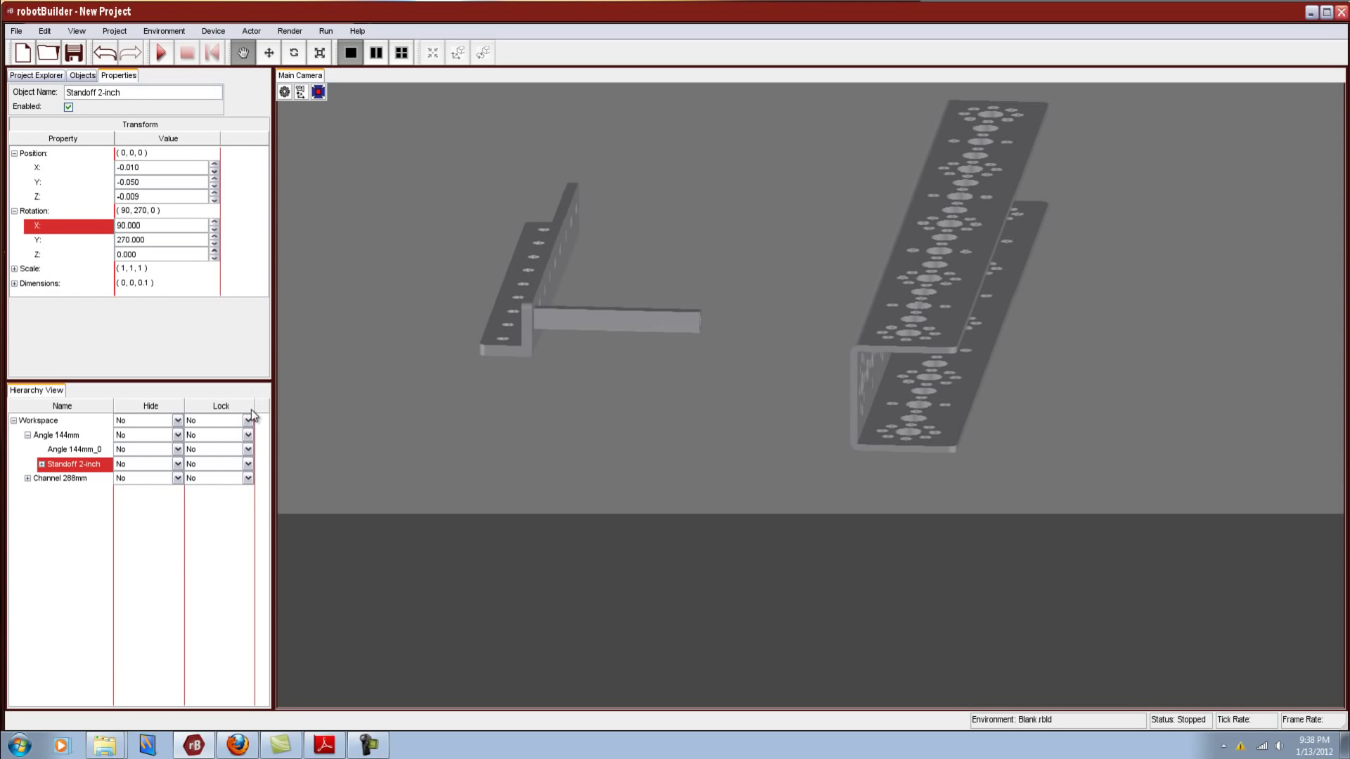
click(32, 76)
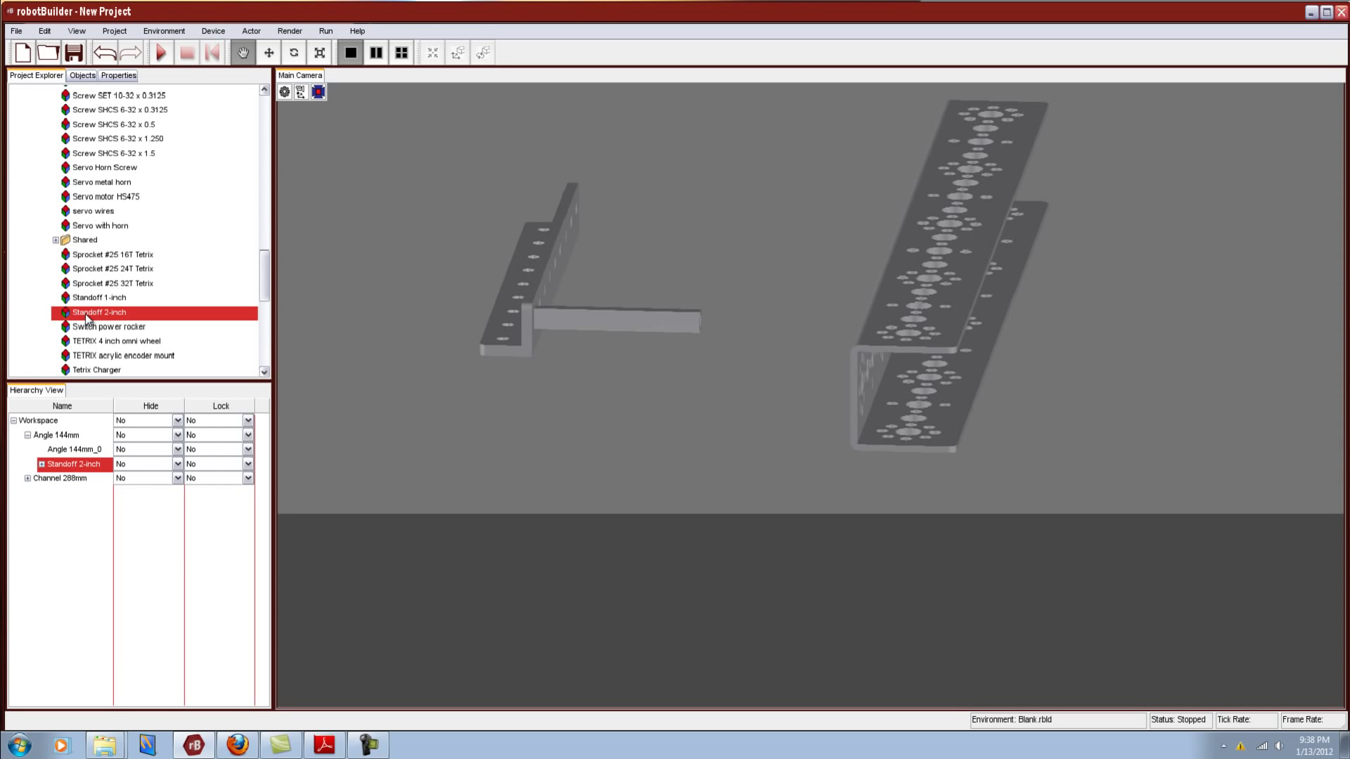
drag(86, 318, 57, 445)
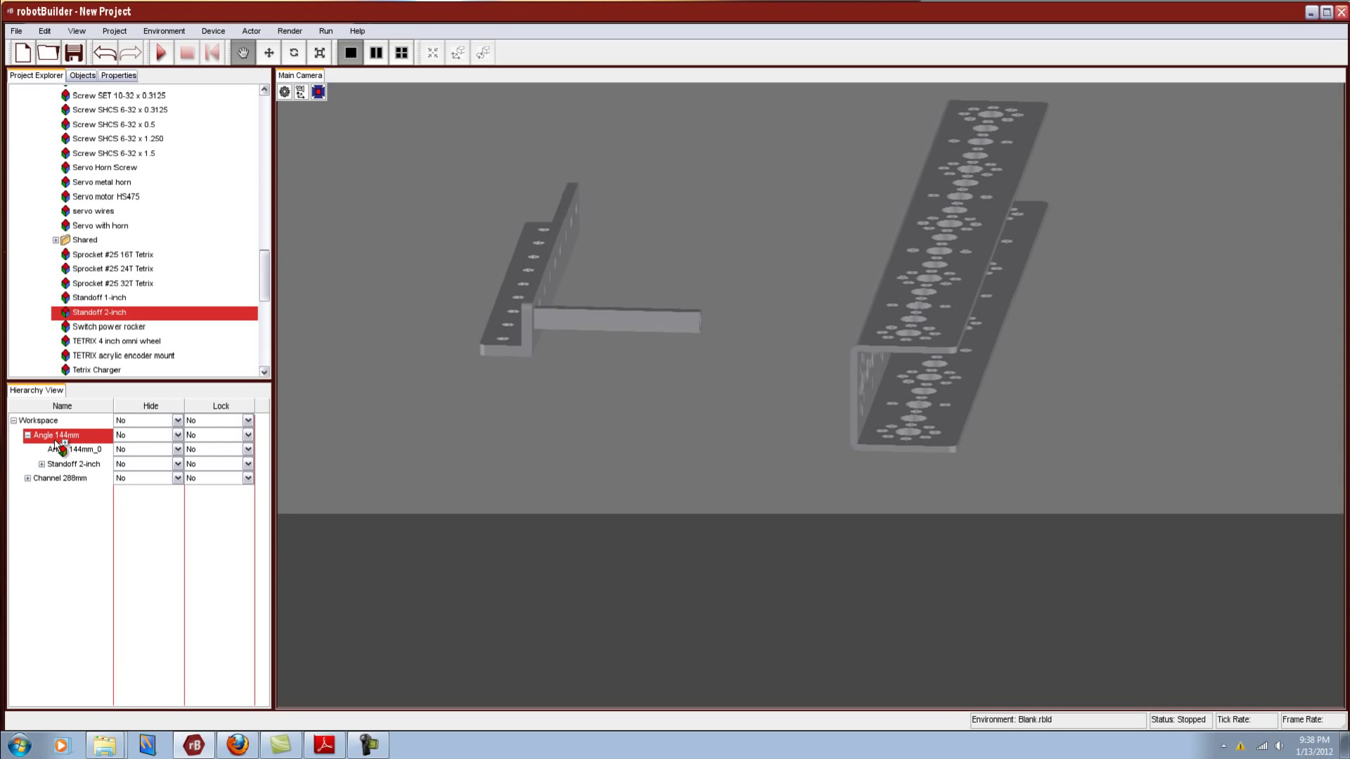
drag(56, 445, 105, 308)
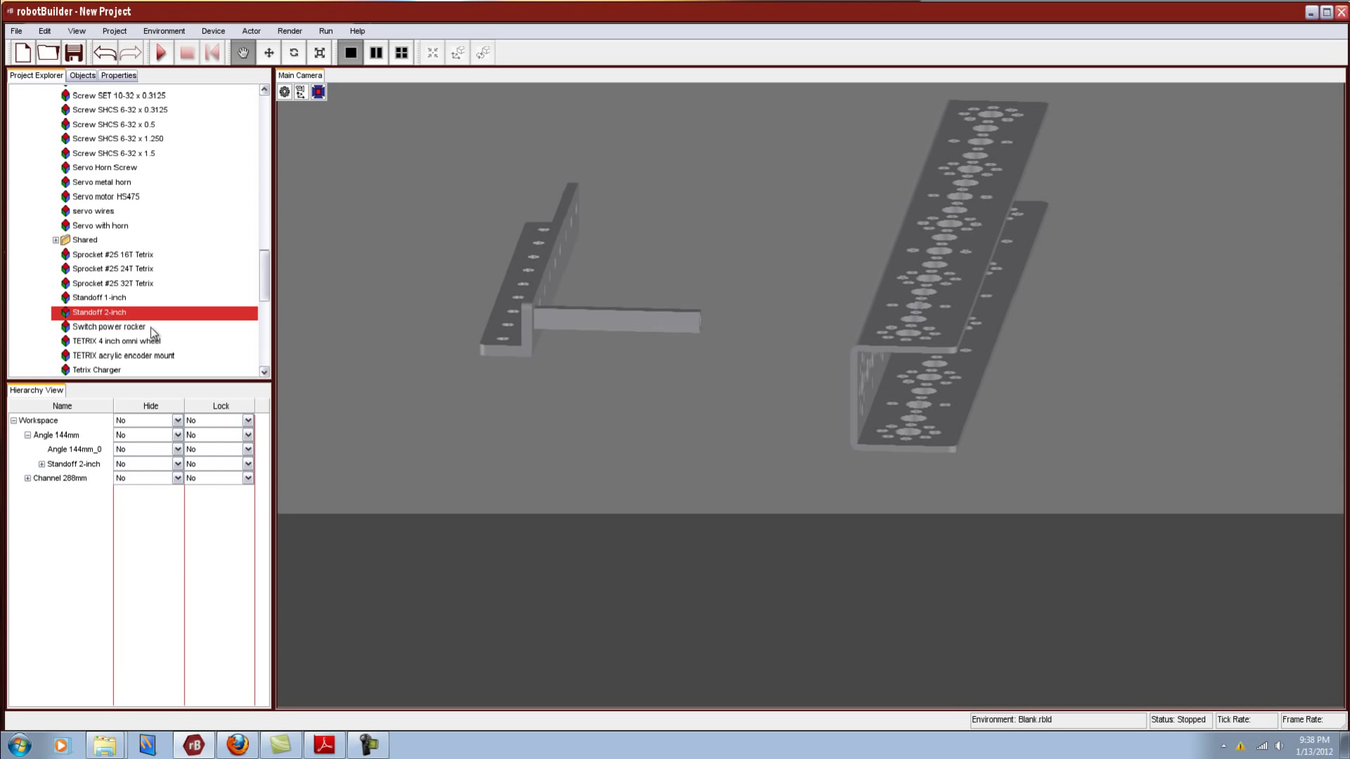
Duplicate the Standoff 2-inch by copying and pasting it under the Angle 144mm
scroll(304, 265, down, 1)
scroll(303, 264, down, 2)
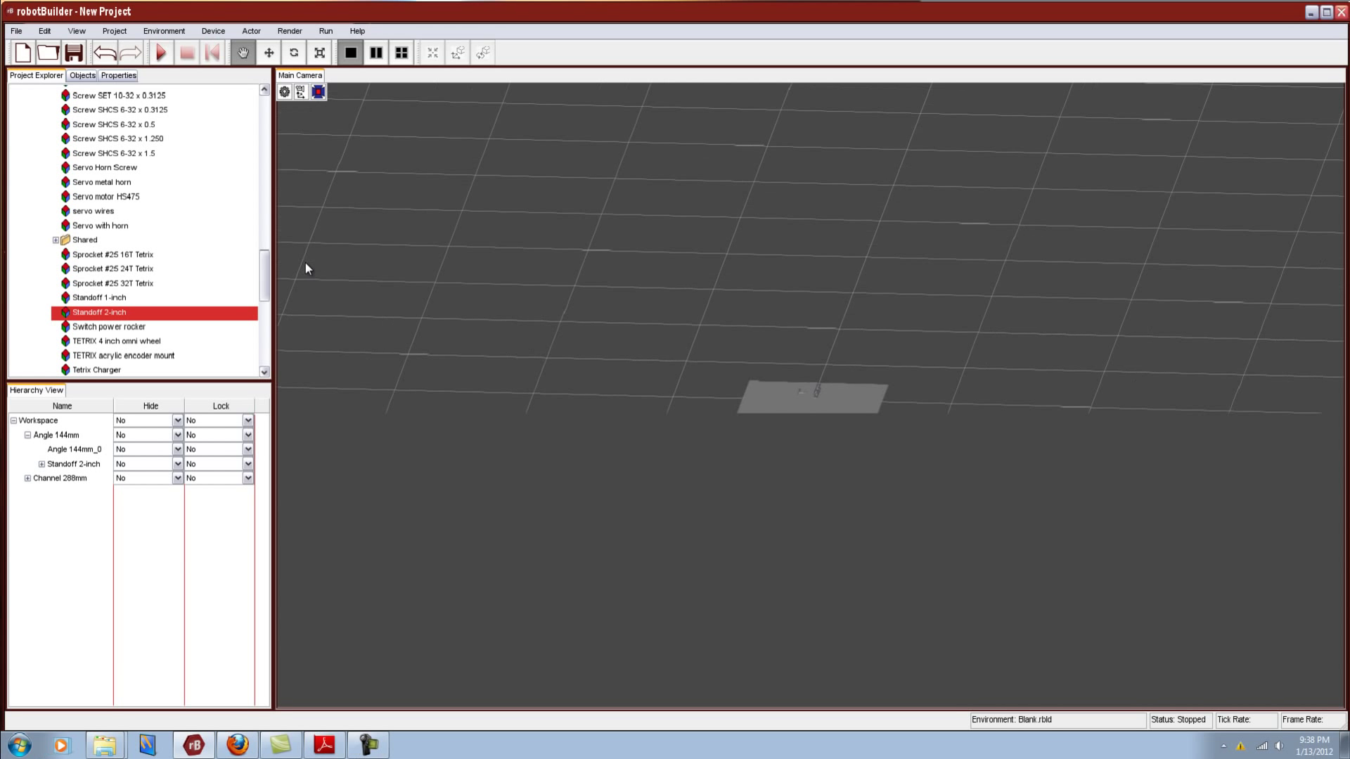
drag(590, 450, 715, 412)
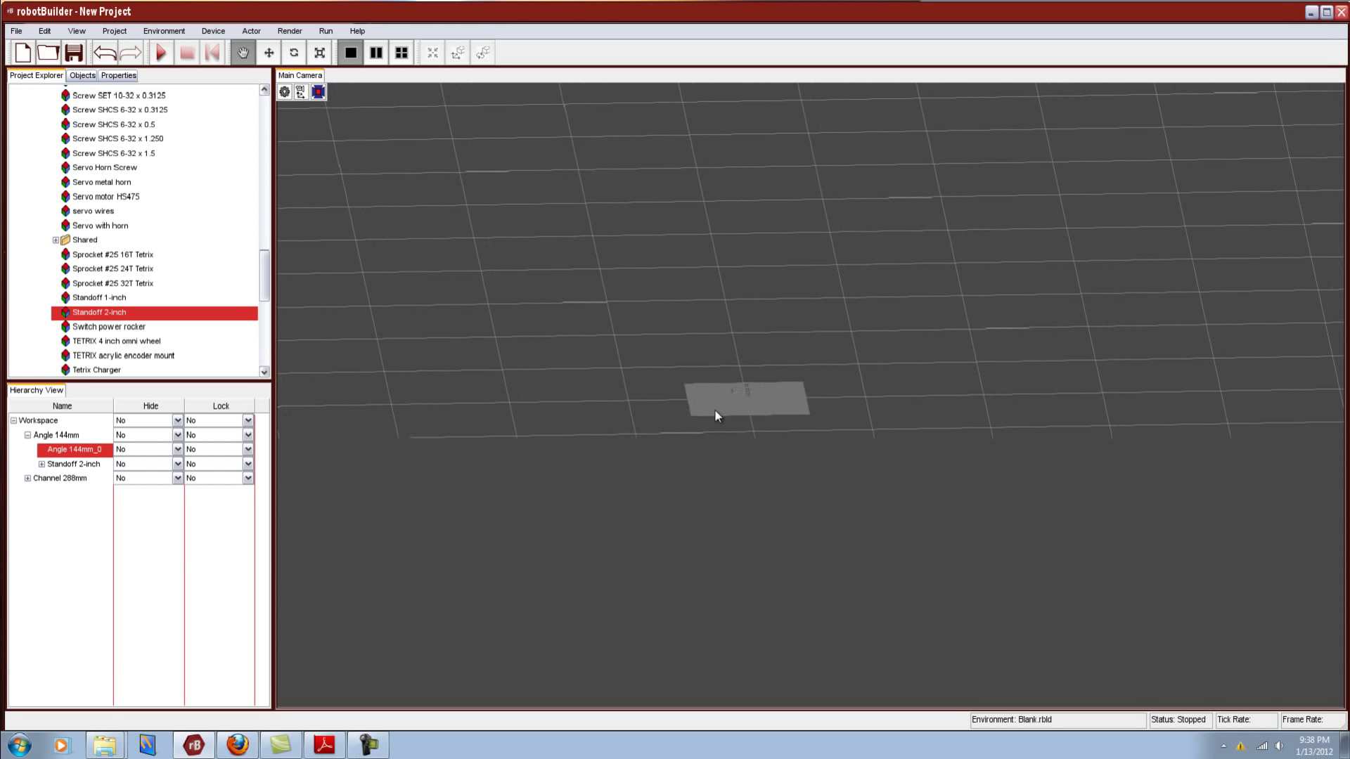
scroll(741, 425, up, 3)
drag(465, 429, 447, 422)
scroll(449, 422, up, 2)
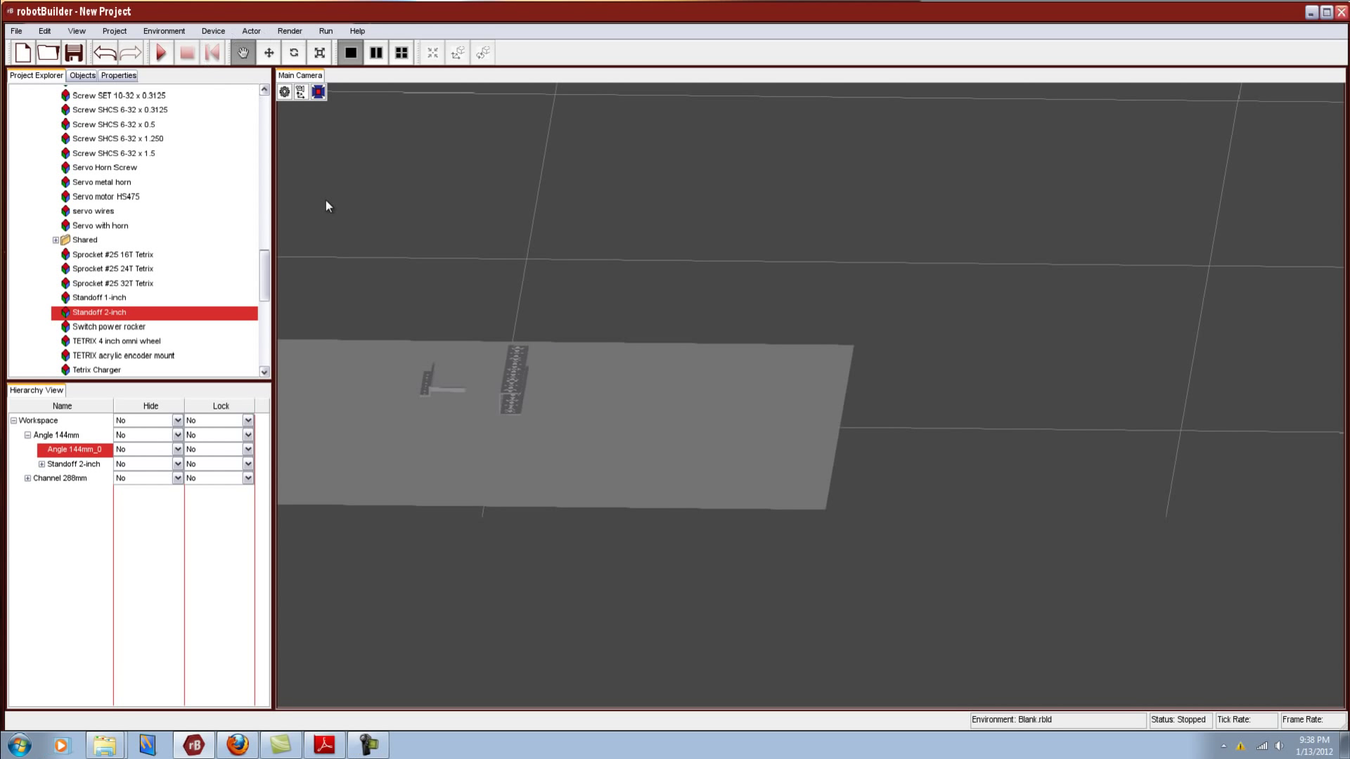
drag(389, 342, 490, 453)
scroll(499, 483, up, 2)
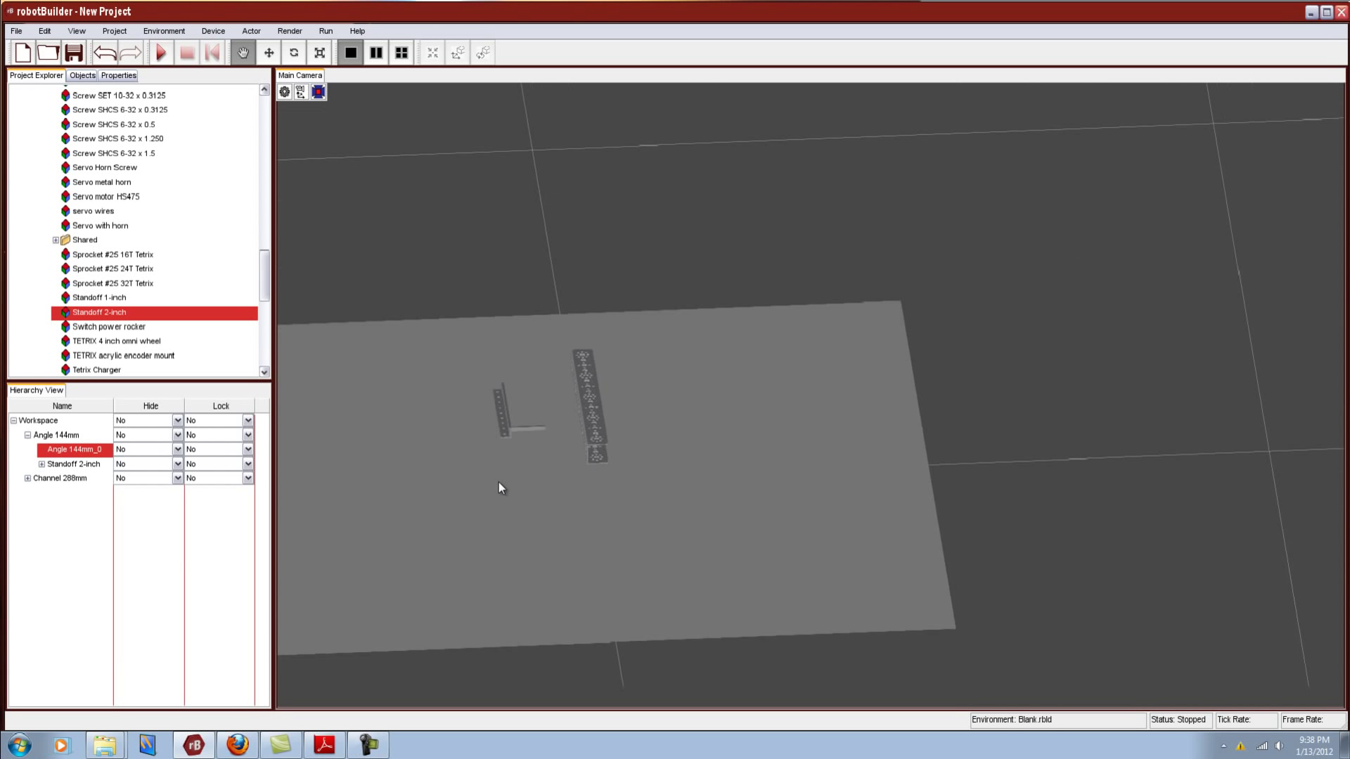
scroll(499, 482, up, 2)
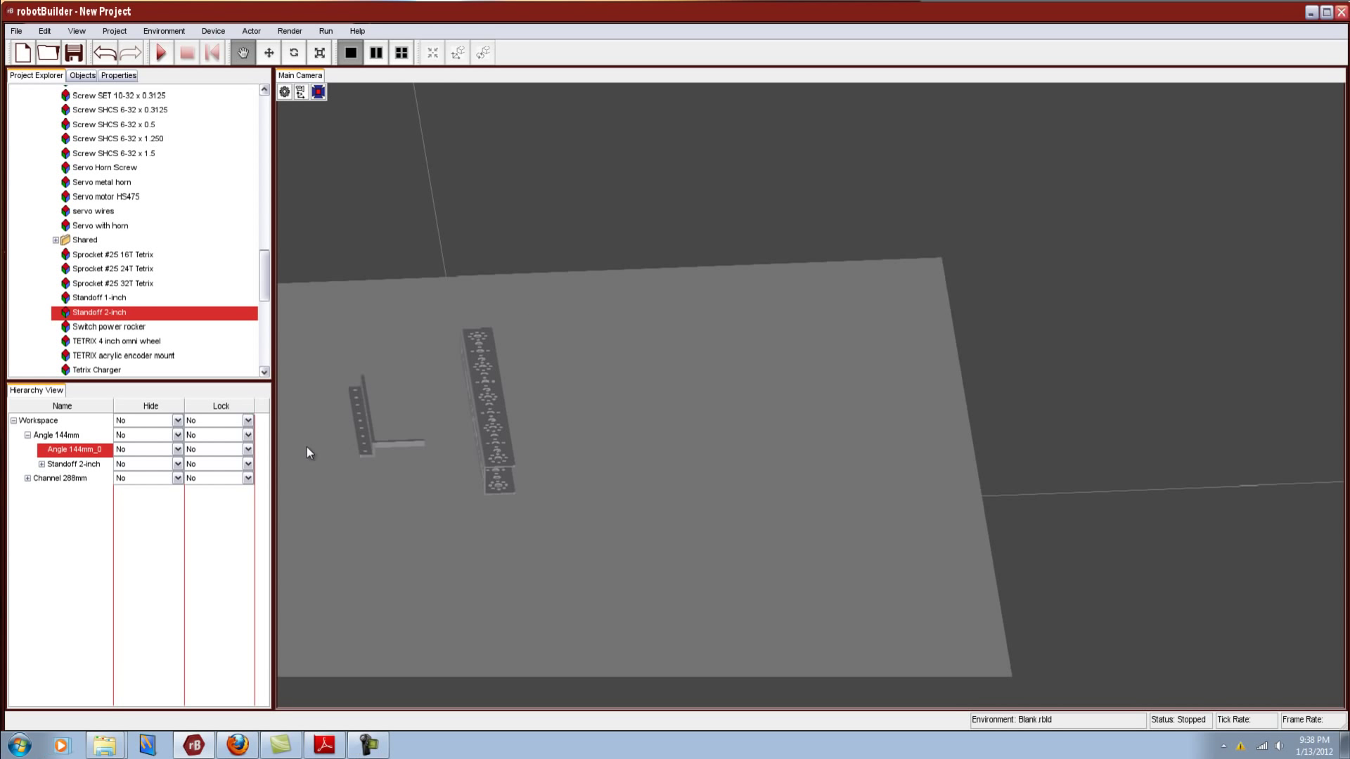
click(90, 465)
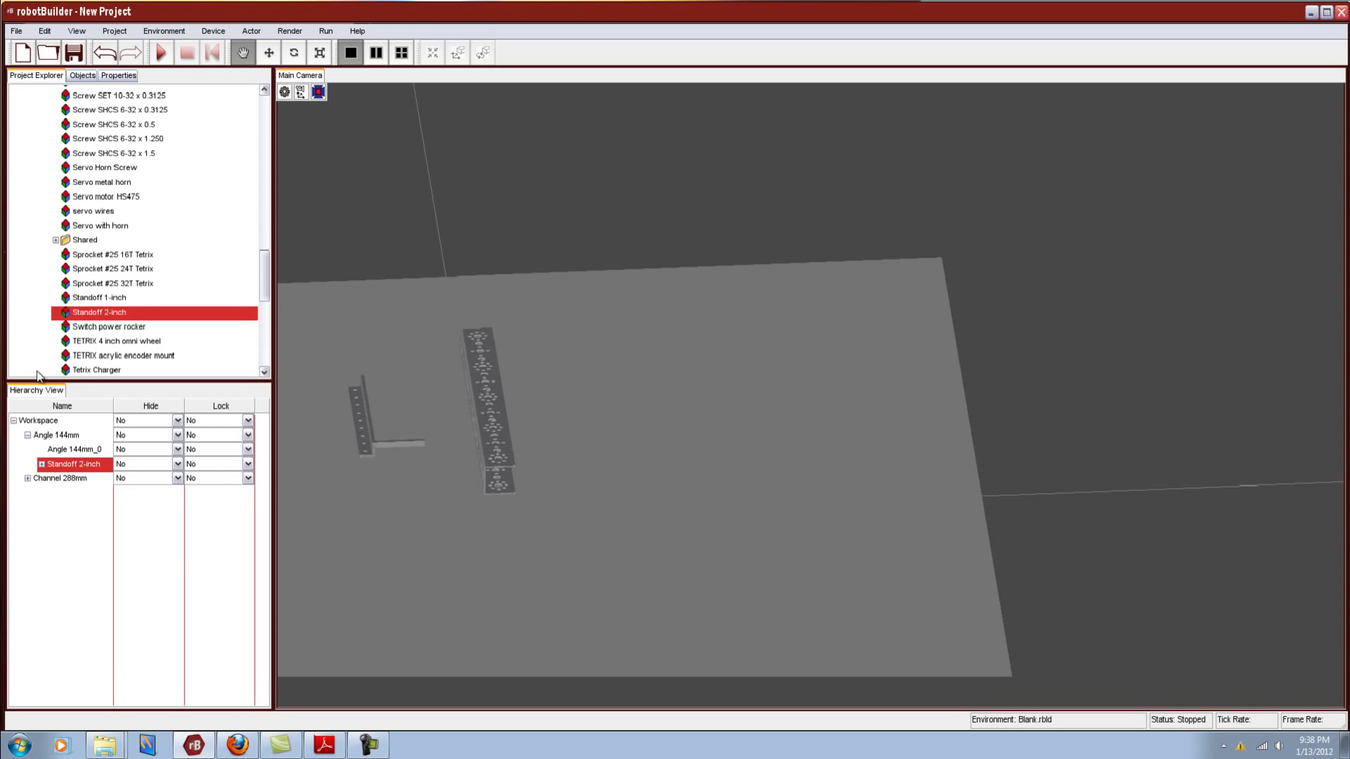
click(43, 31)
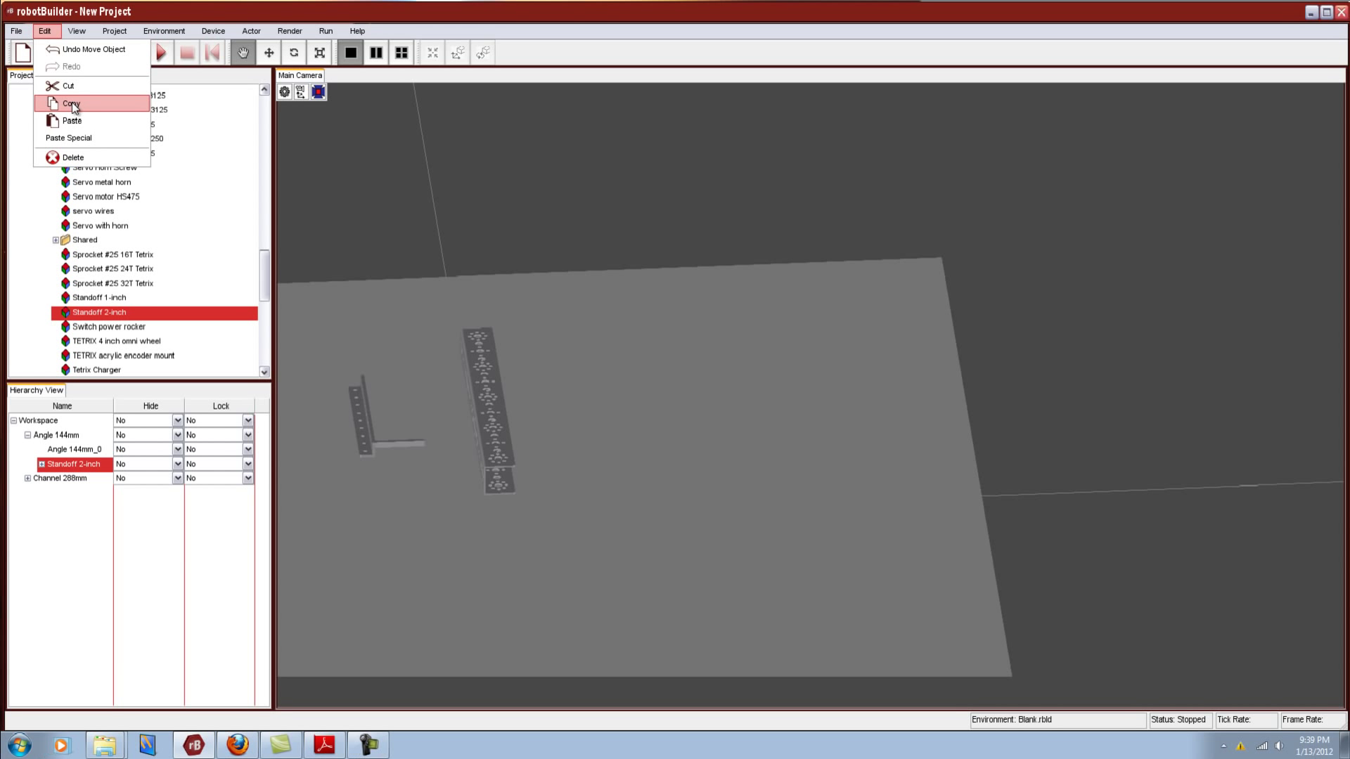
click(76, 107)
click(47, 33)
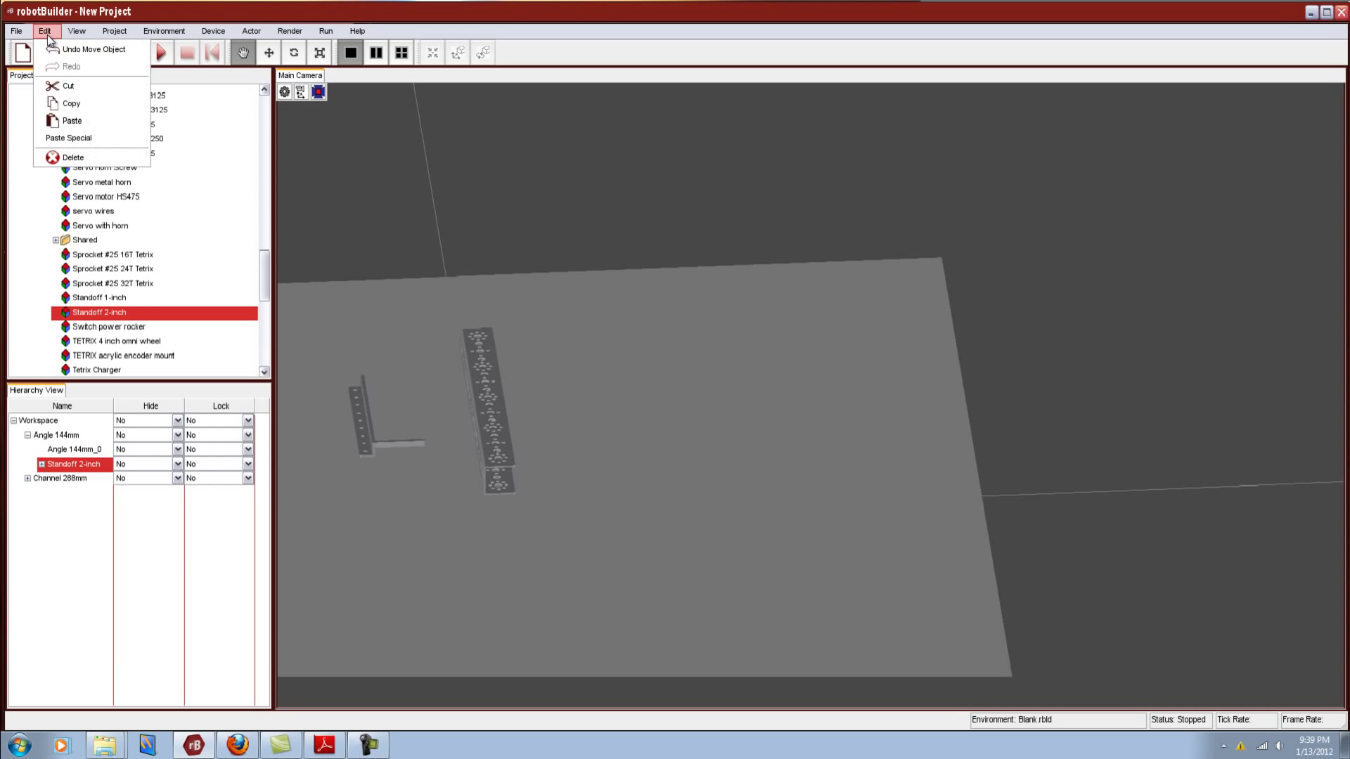
click(72, 121)
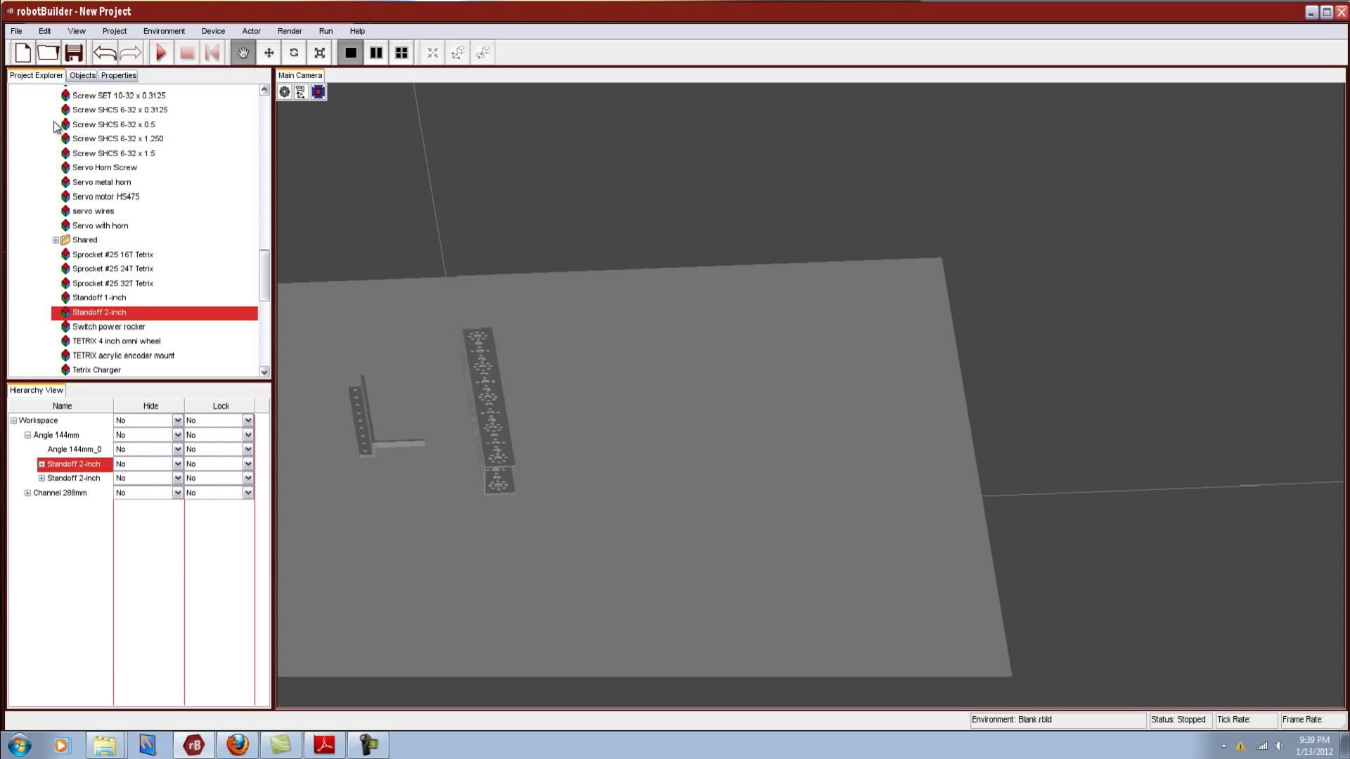
Move the duplicated Standoff 2-inch along the angle to its opposite end and align it with the end hole
click(269, 54)
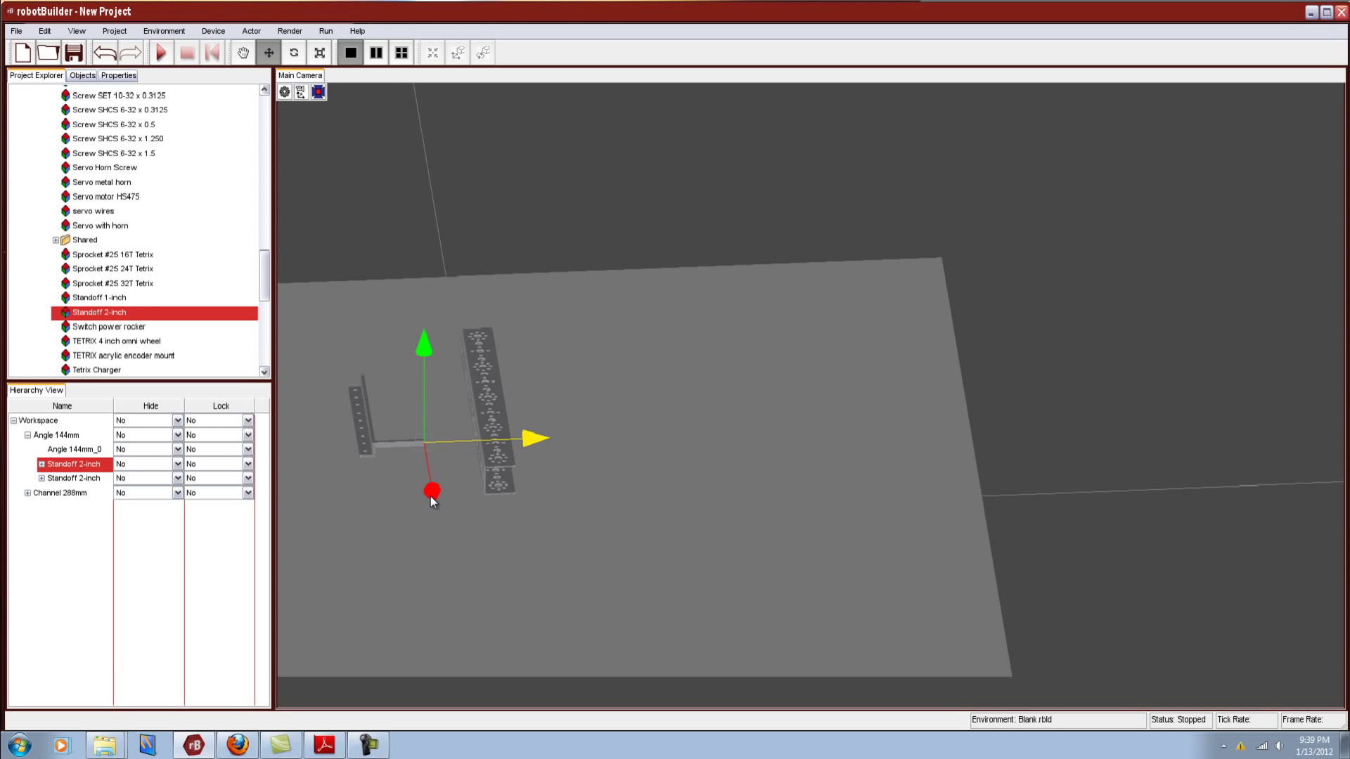
drag(430, 495, 388, 235)
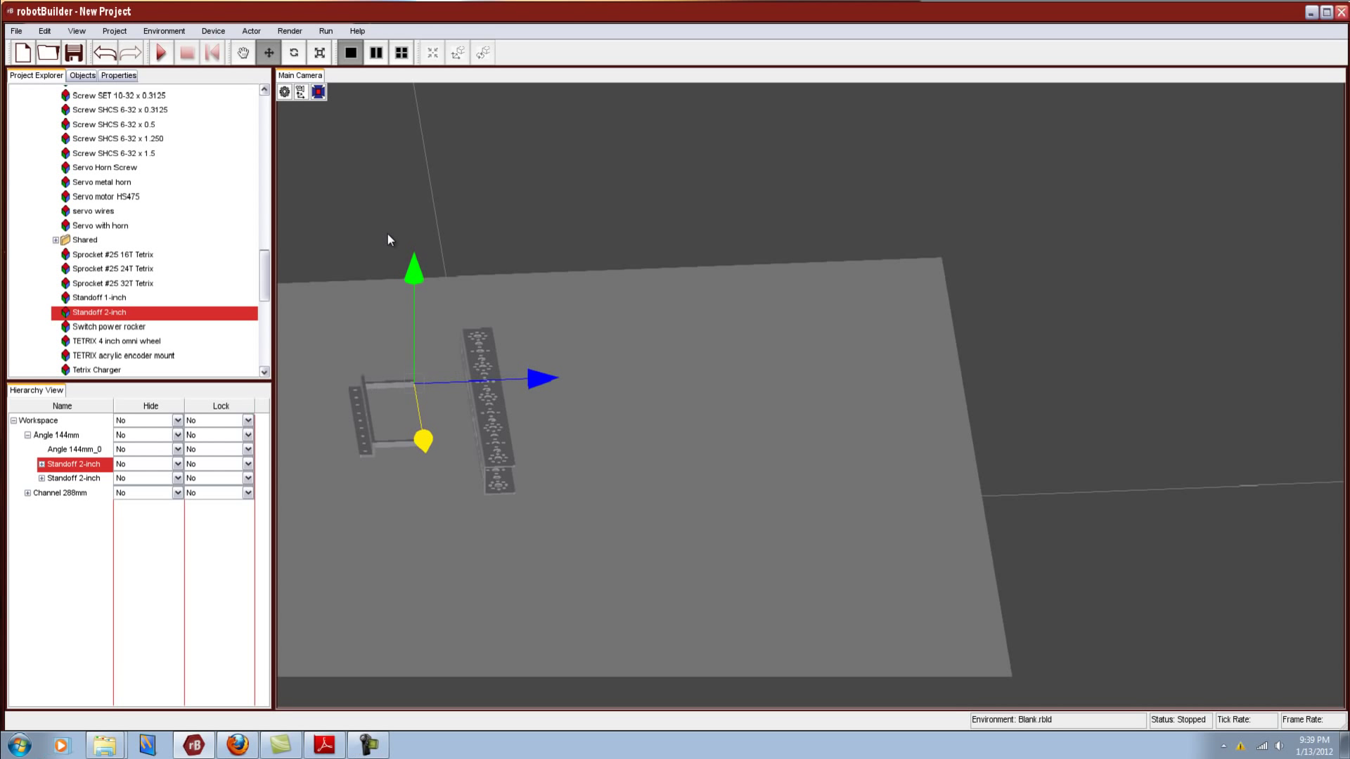
click(300, 93)
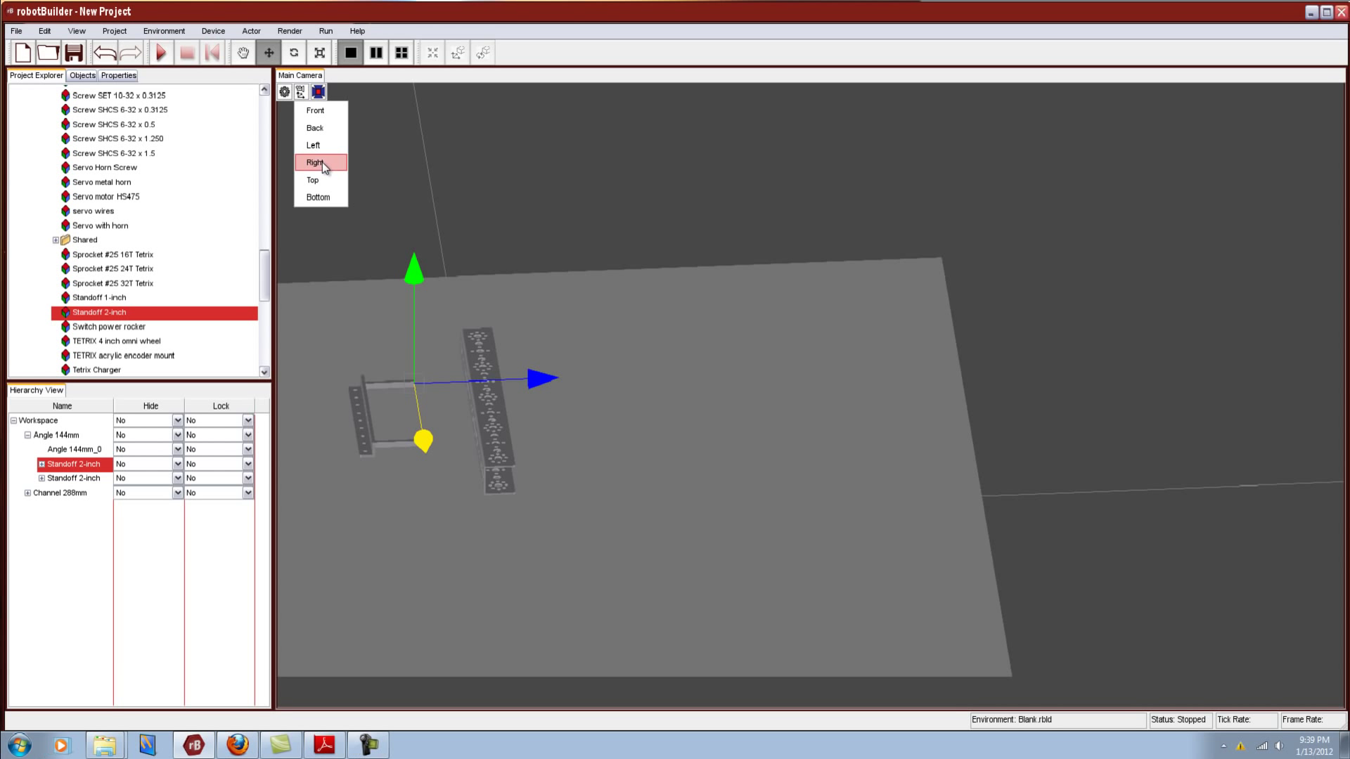
click(322, 162)
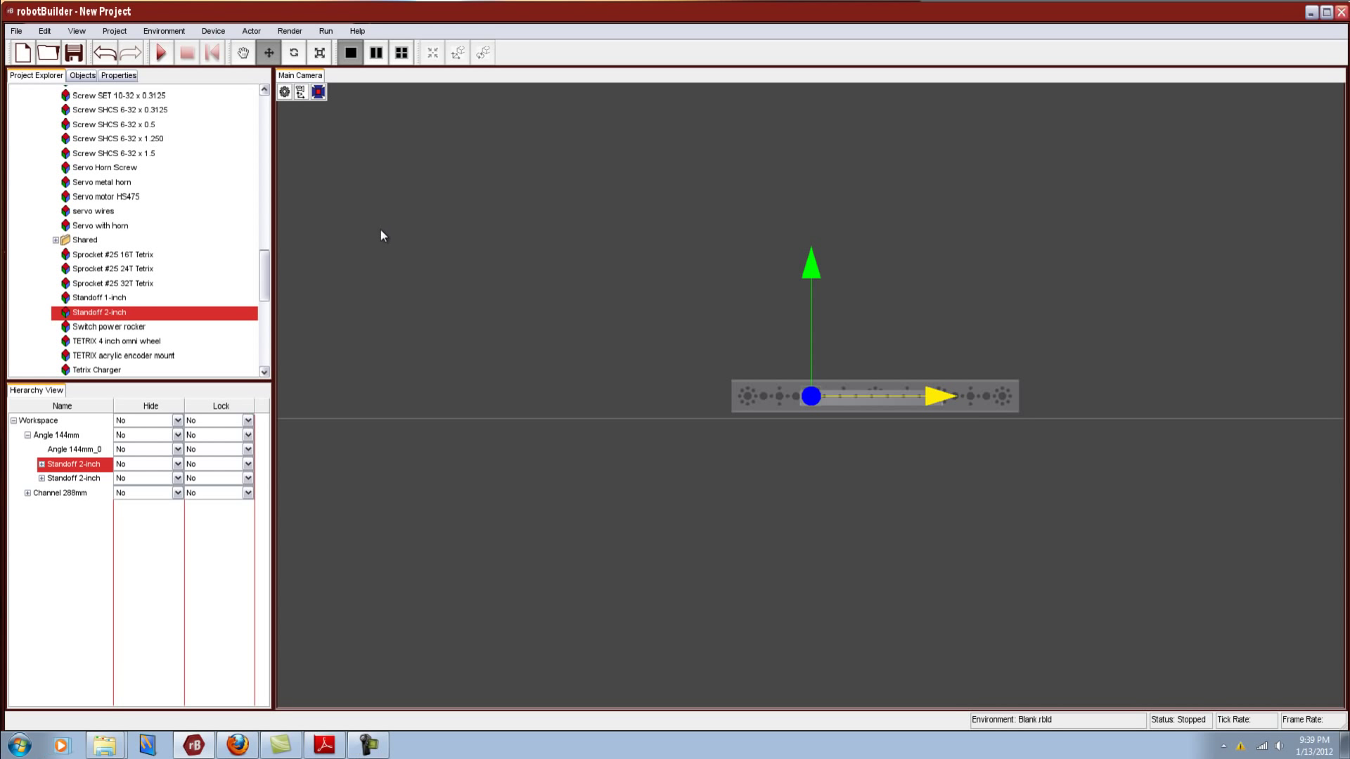
scroll(848, 431, up, 6)
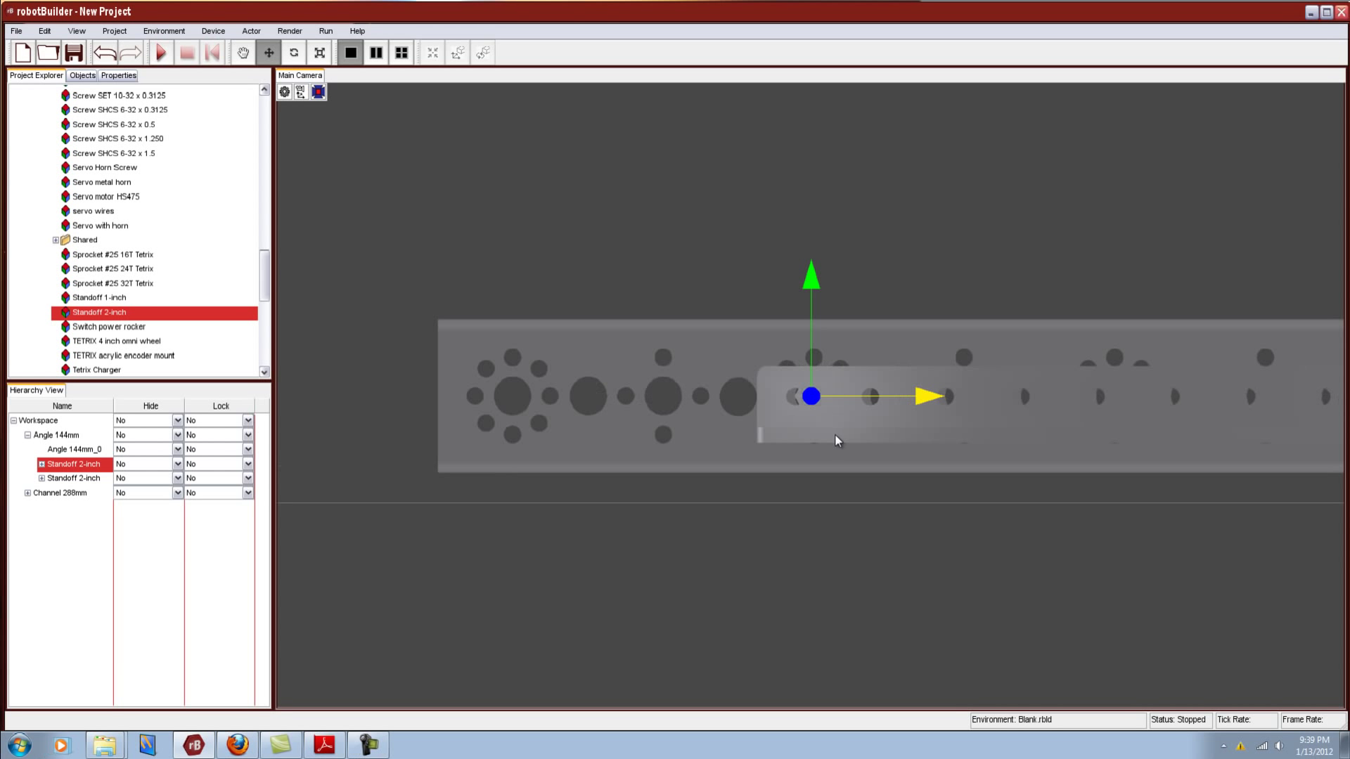
drag(922, 403, 907, 401)
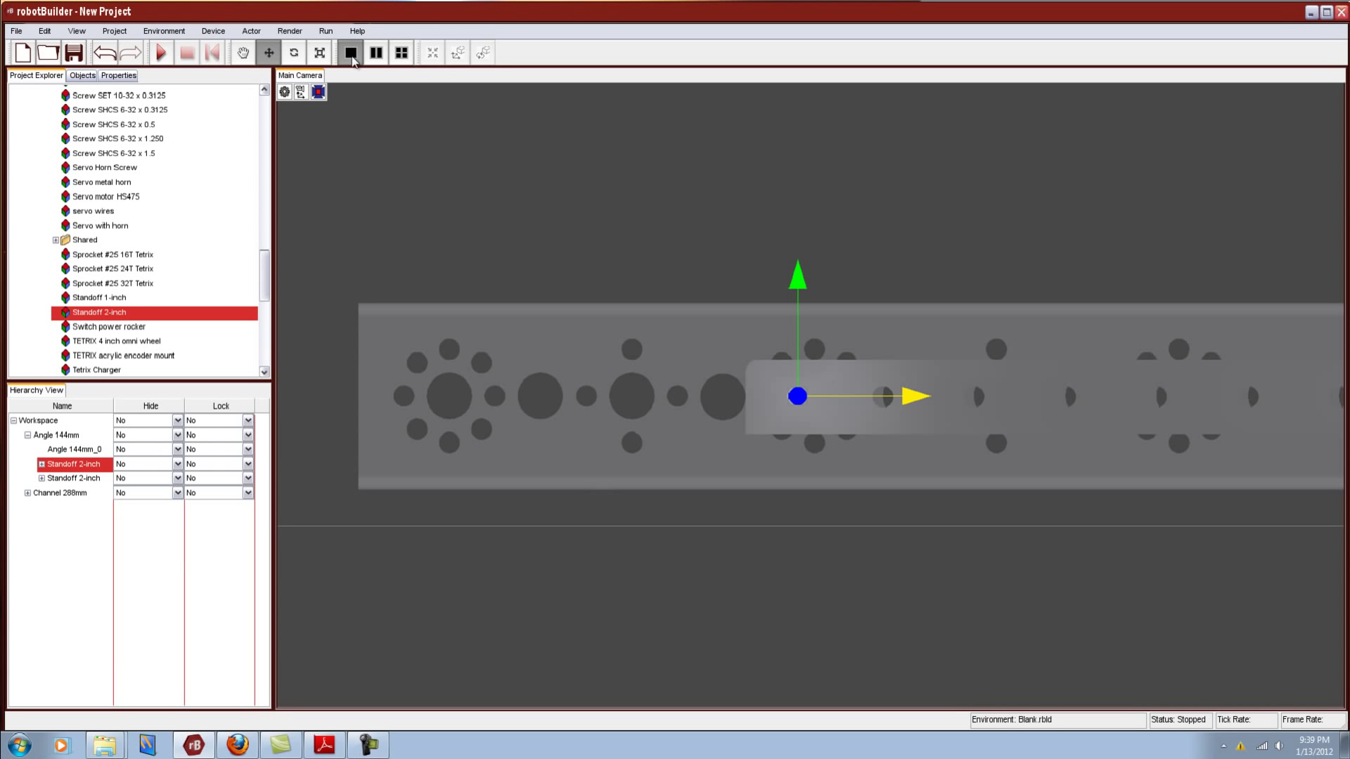
Add a Servo Horn Screw from the part library under the second Standoff 2-inch of the Angle 144mm
click(243, 54)
drag(818, 227, 660, 508)
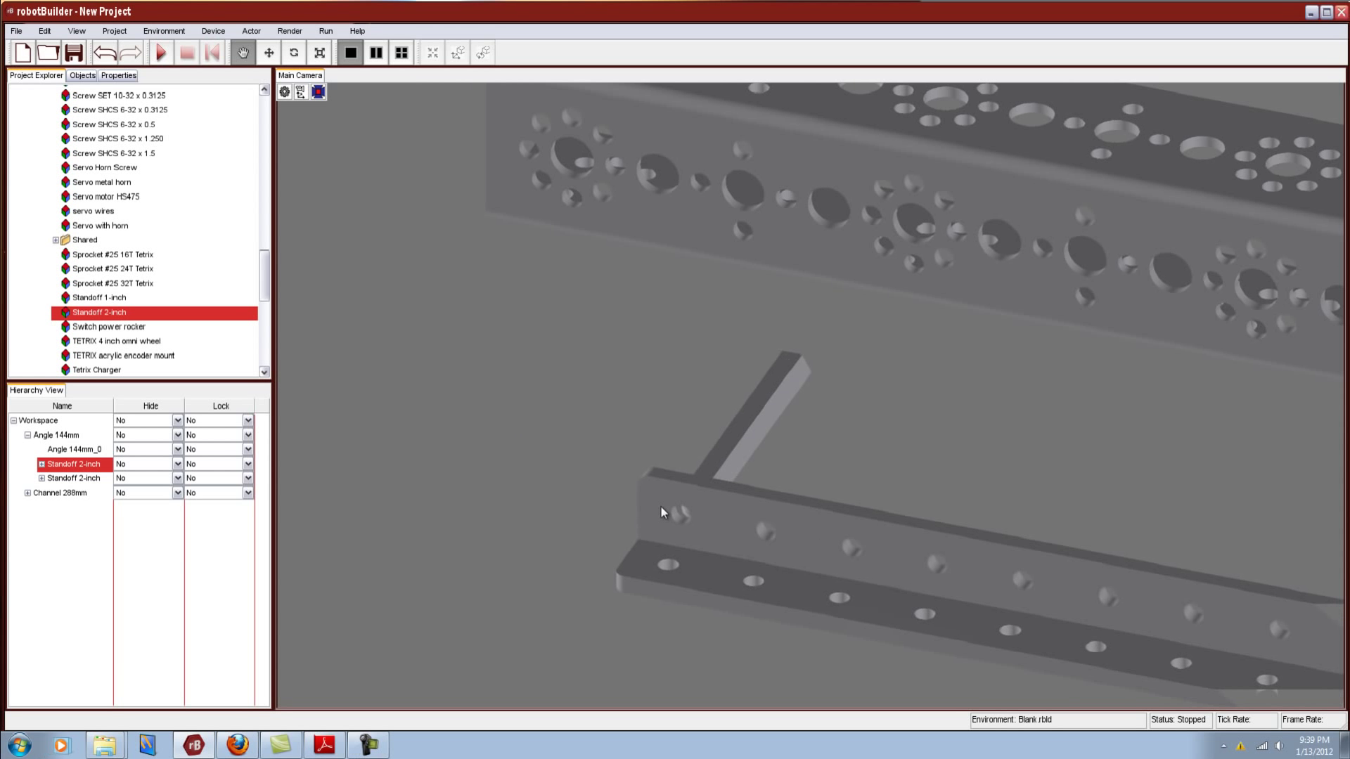
scroll(769, 465, down, 2)
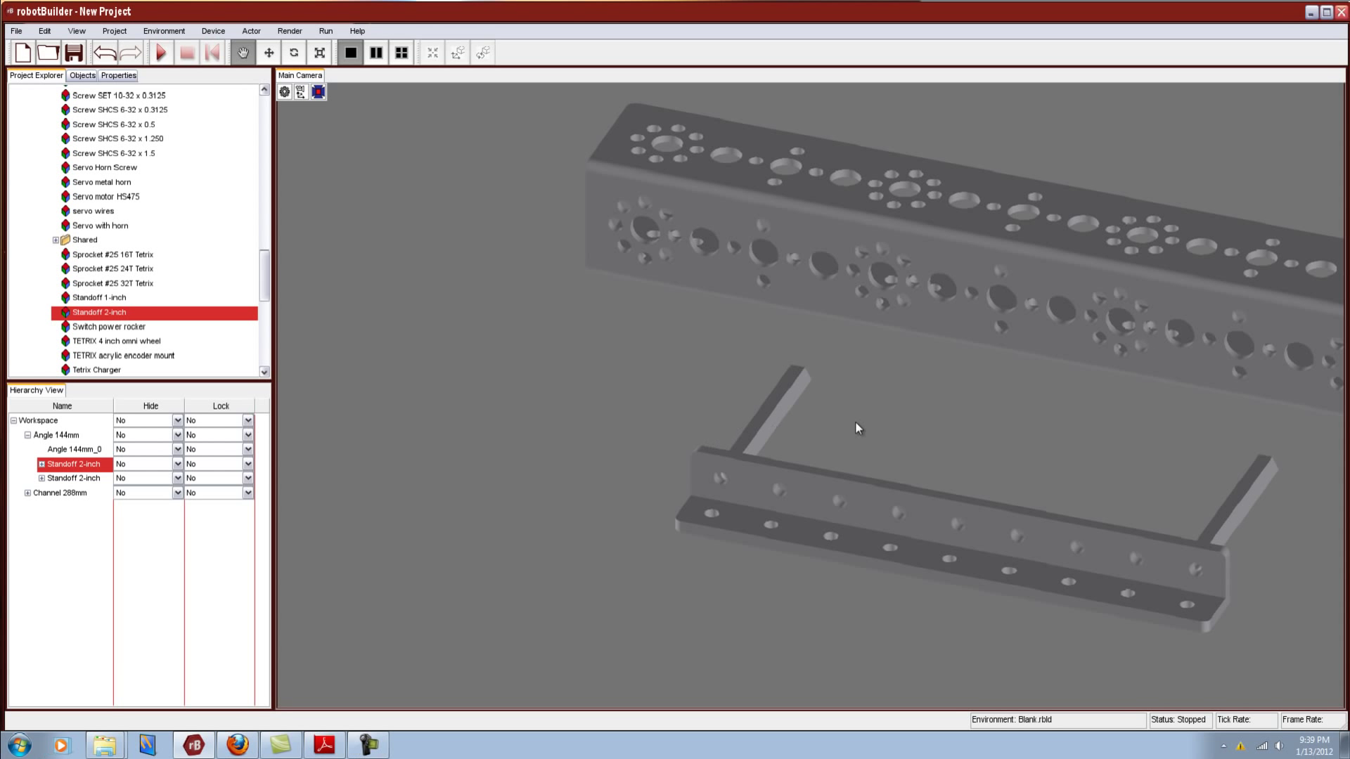
drag(863, 426, 521, 496)
scroll(576, 425, down, 3)
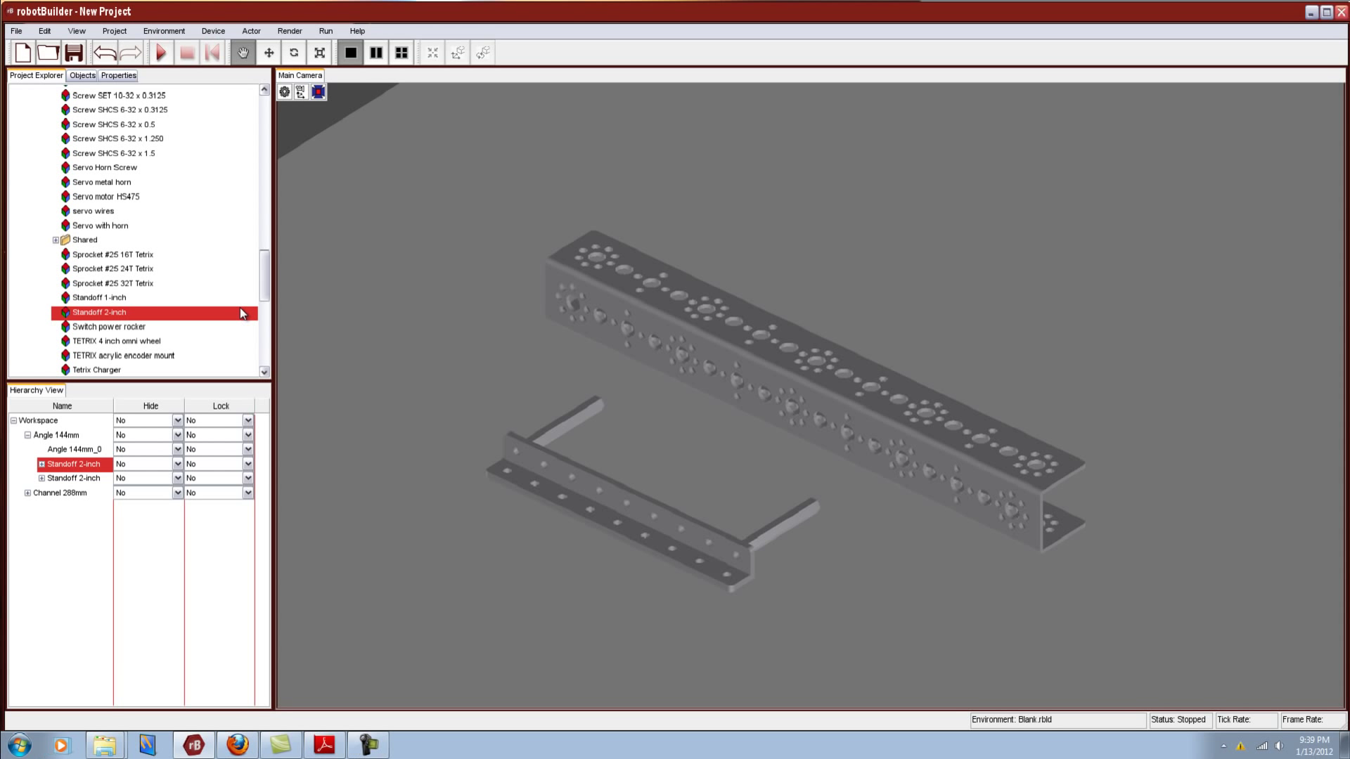
drag(267, 284, 260, 188)
click(267, 279)
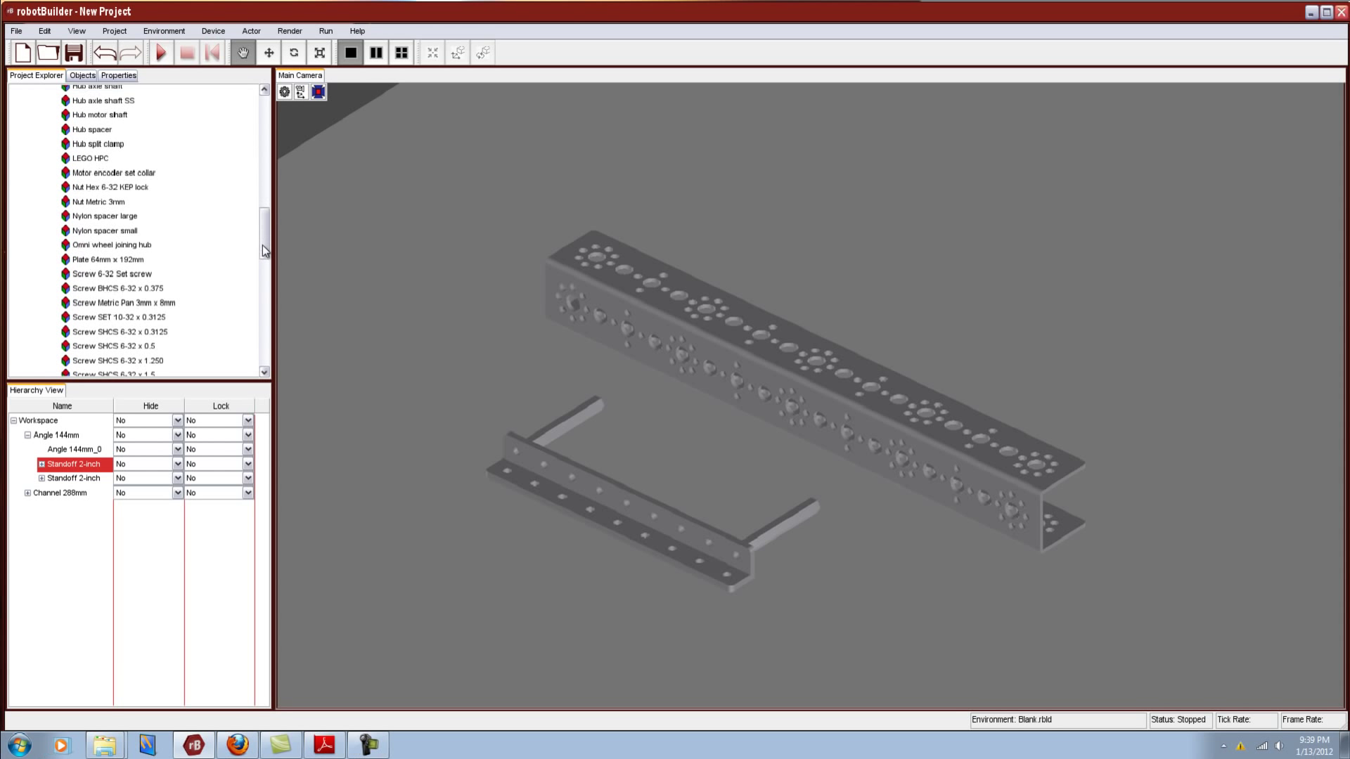
drag(267, 277, 268, 290)
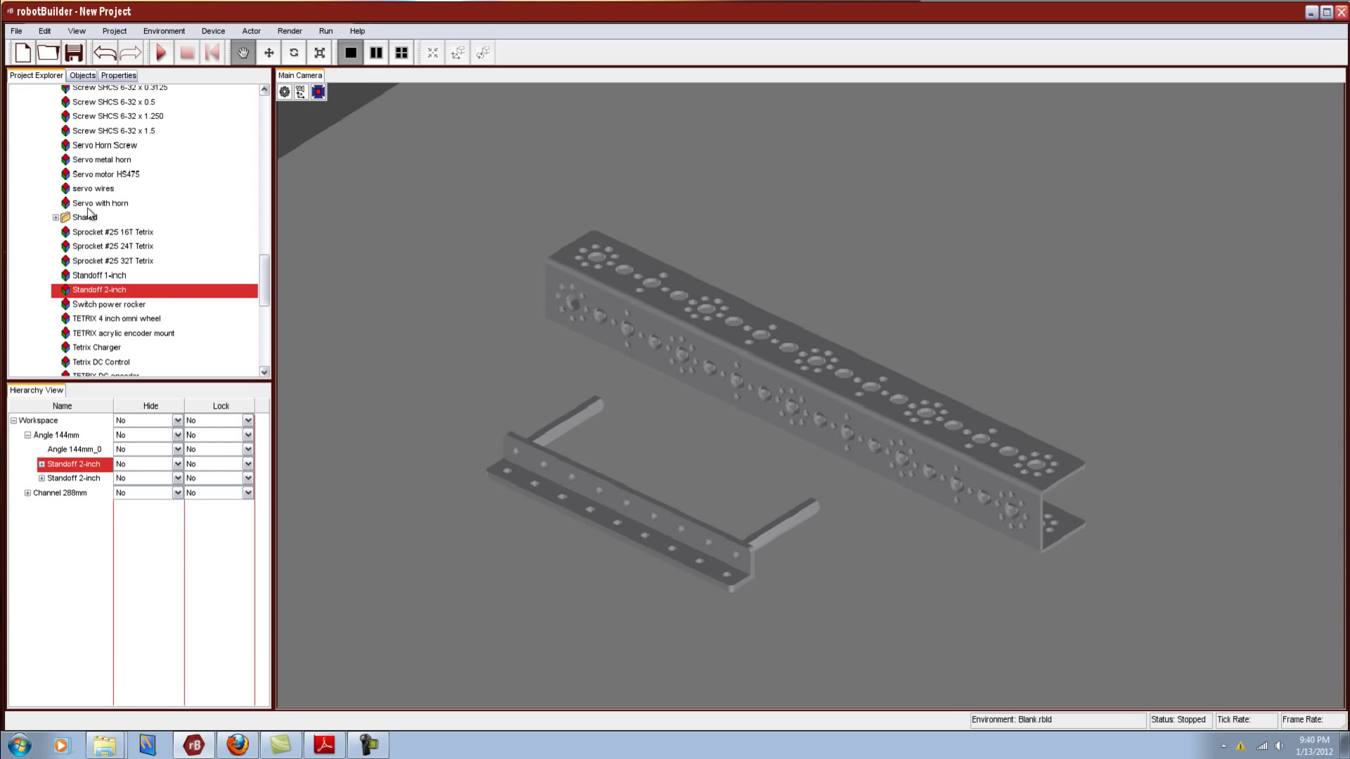
click(93, 146)
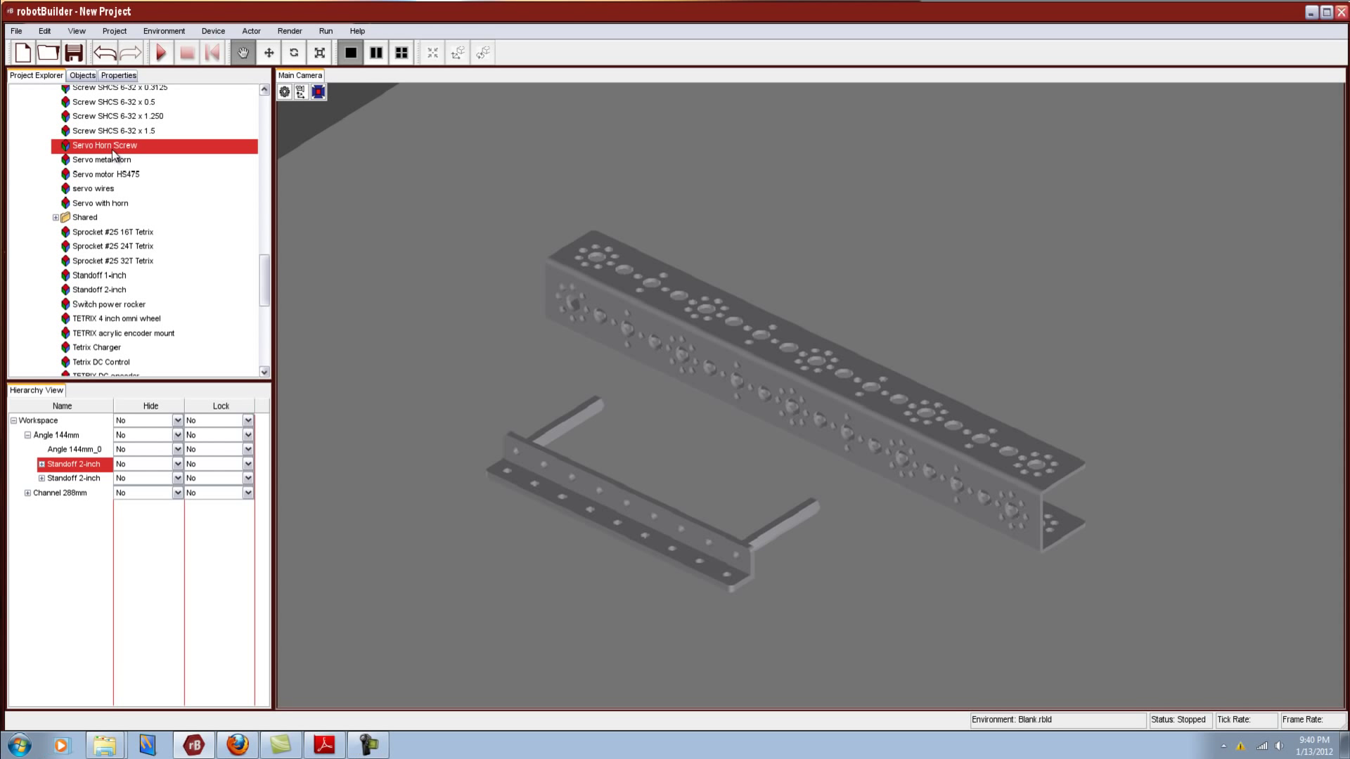
drag(269, 288, 269, 270)
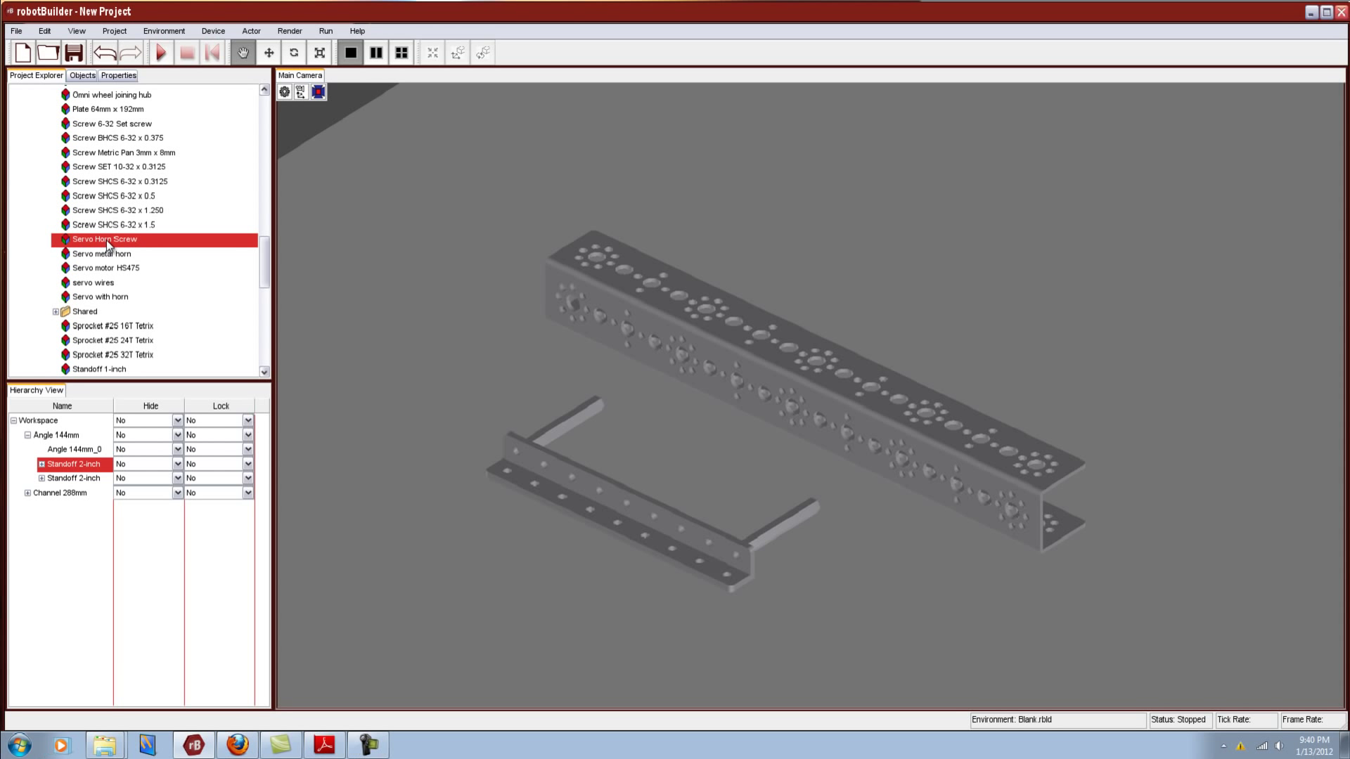
drag(108, 244, 82, 478)
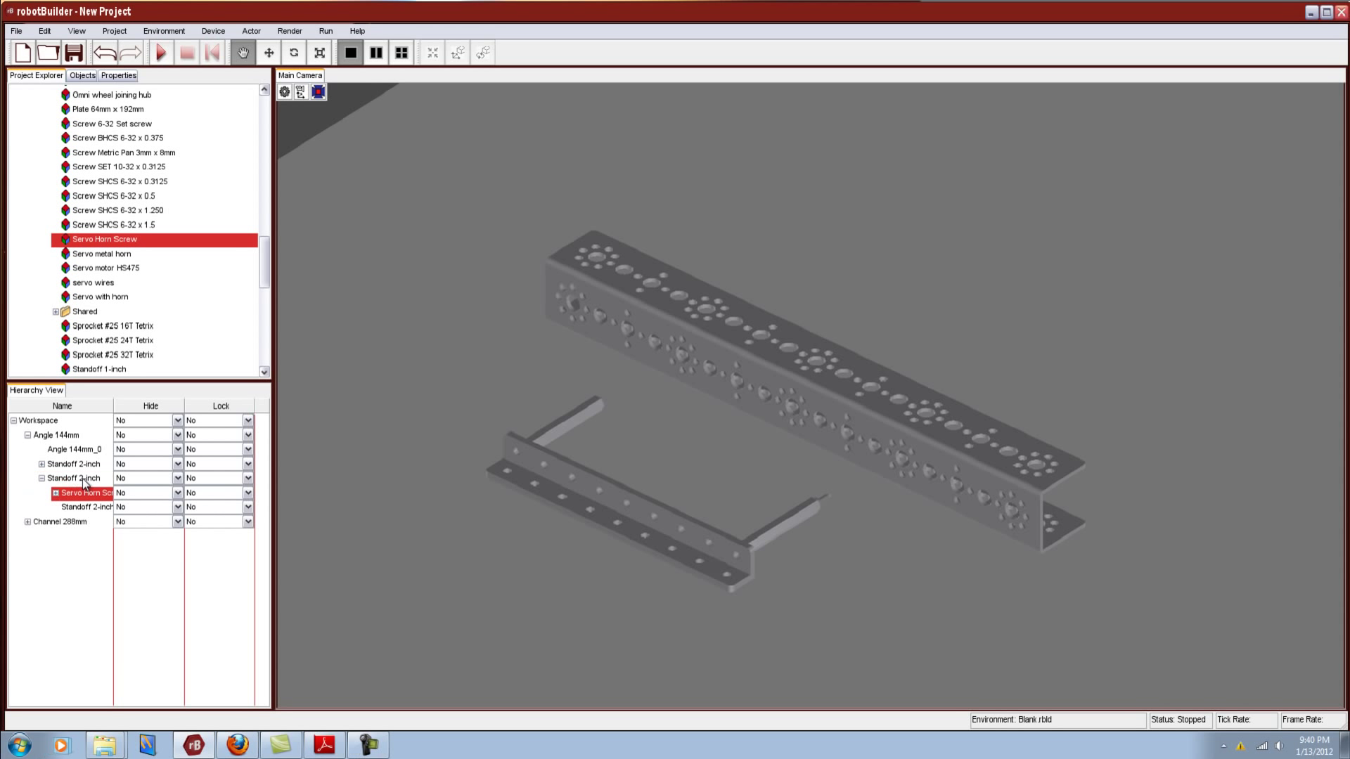
Move the Servo Horn Screw along the standoff's axis until its head seats in the angle's end hole, on the flange's outer face
click(268, 54)
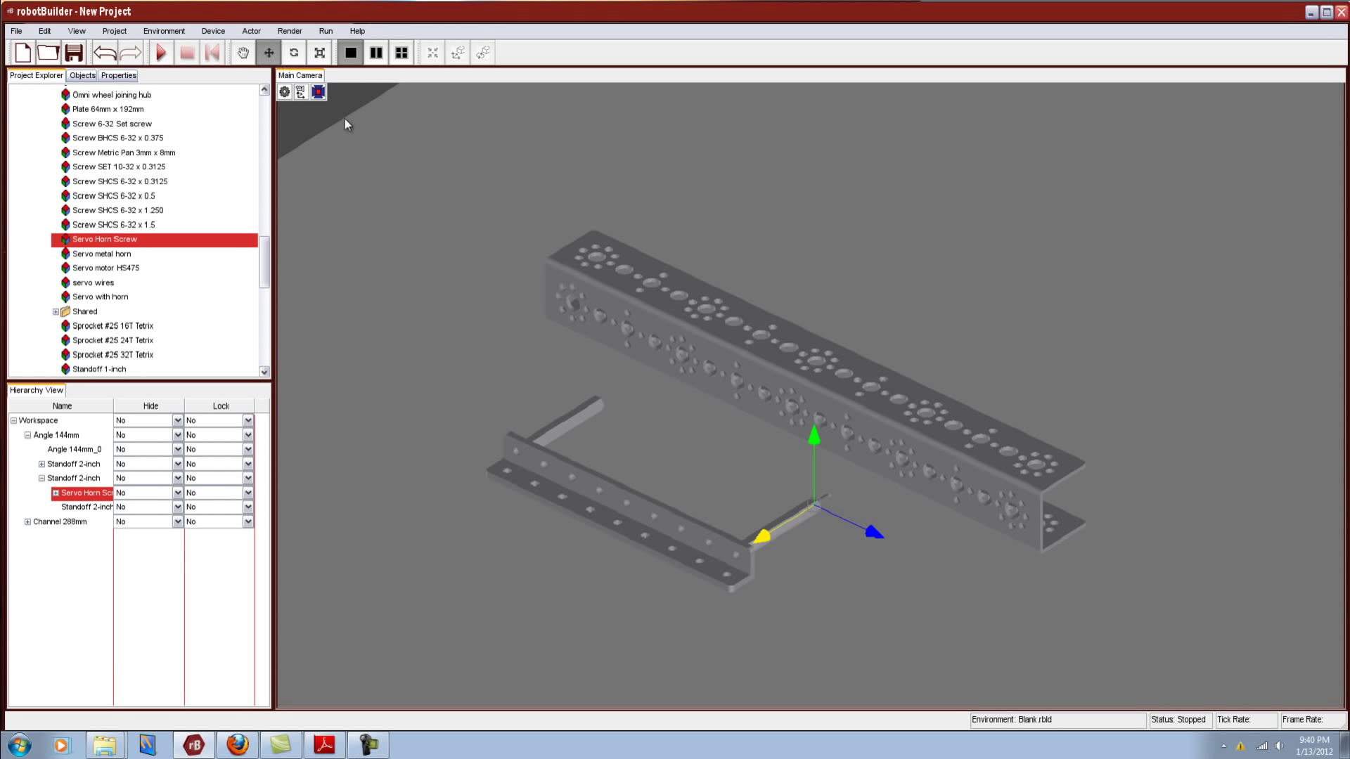
drag(757, 543, 606, 673)
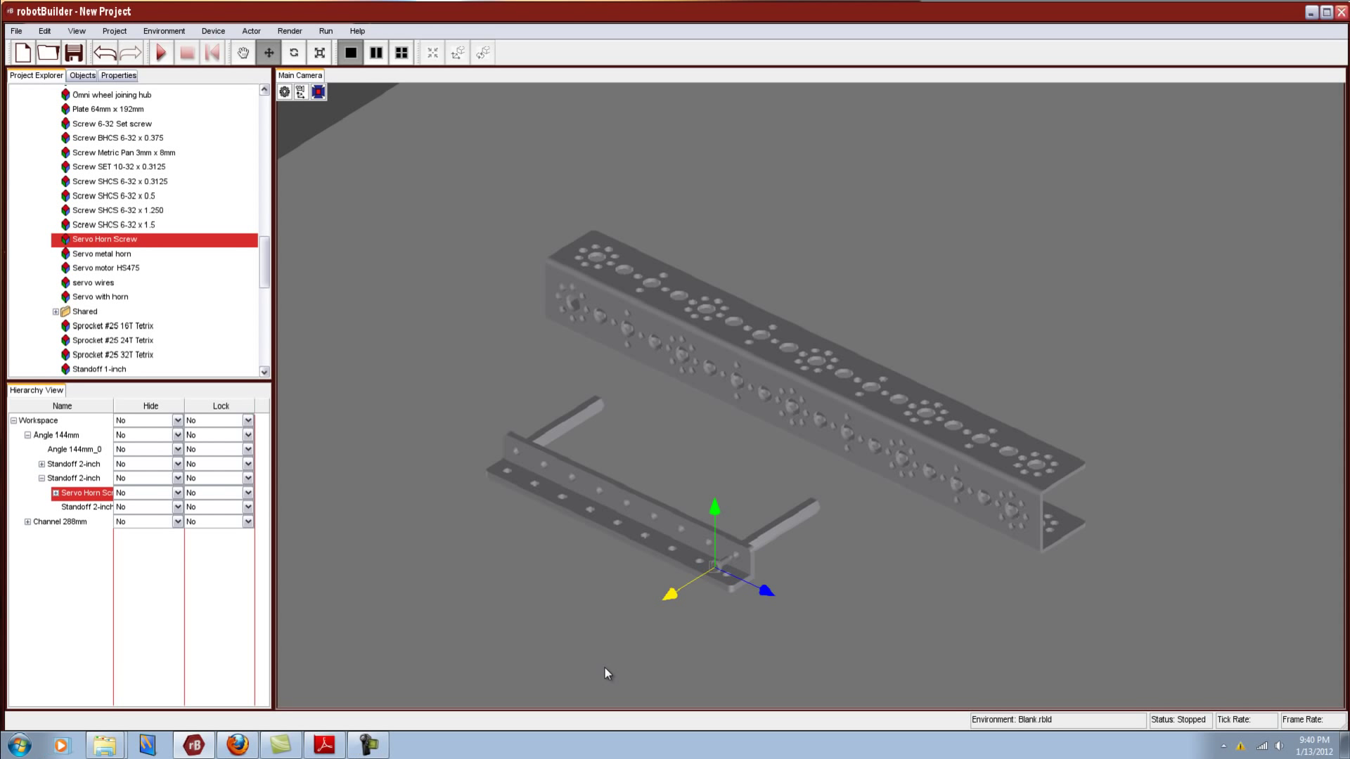
drag(589, 684, 624, 695)
scroll(689, 664, up, 6)
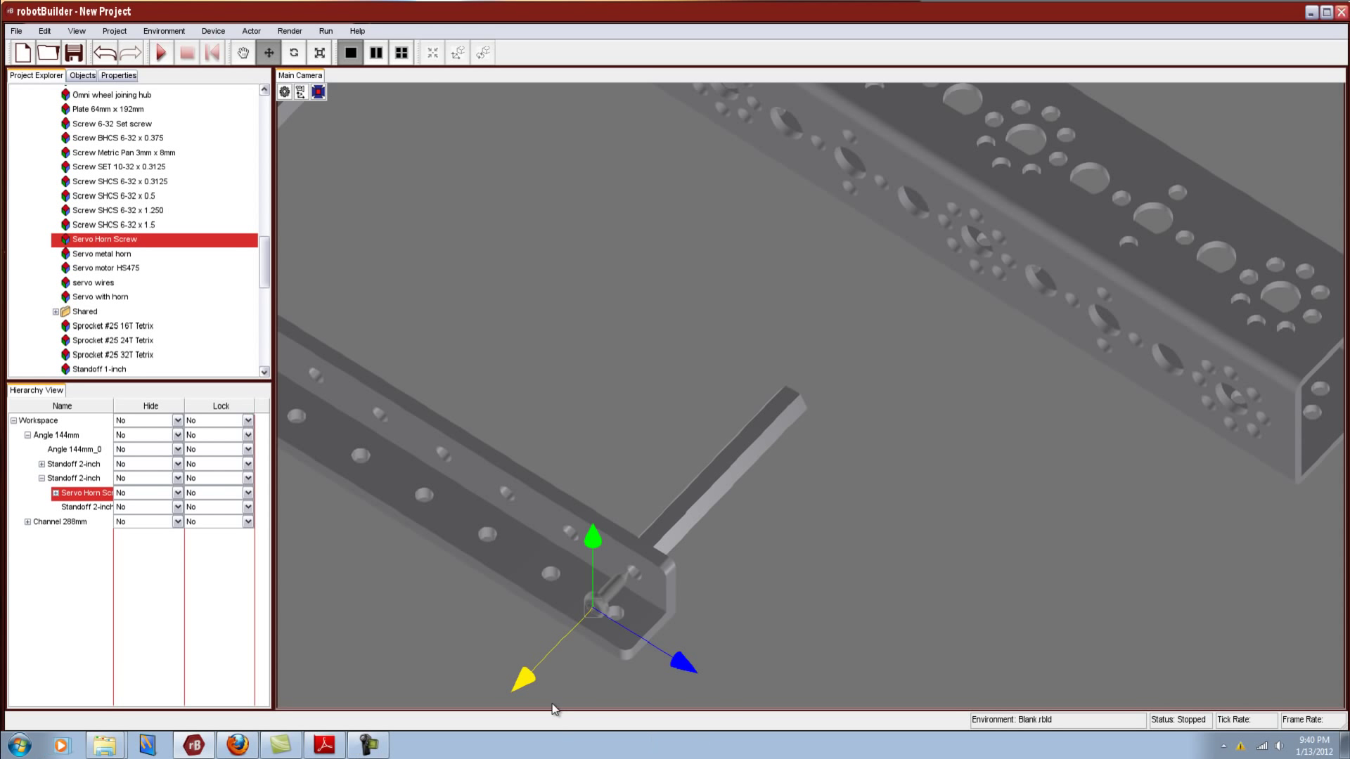
drag(522, 686, 576, 657)
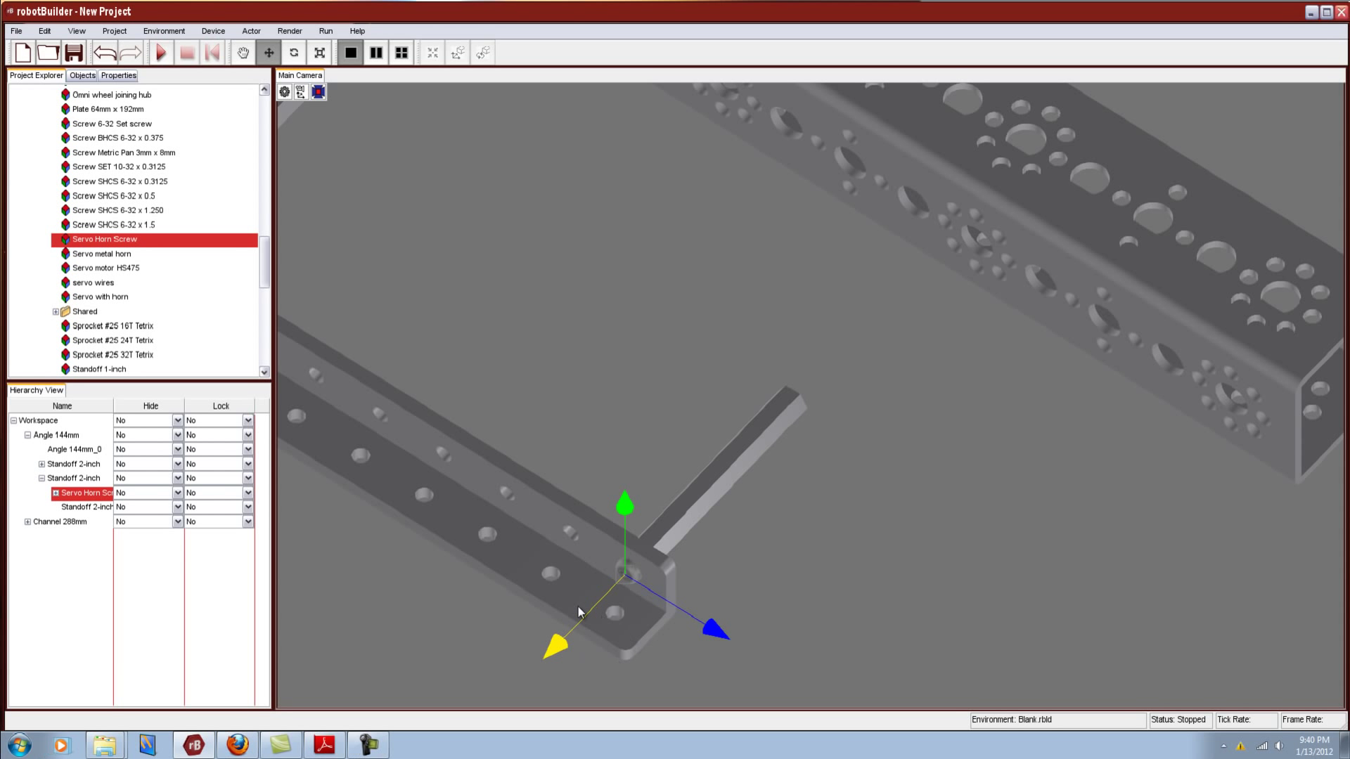
Add another Servo Horn Screw under the first Standoff 2-inch and seat it in the hole at the angle's opposite end
click(74, 465)
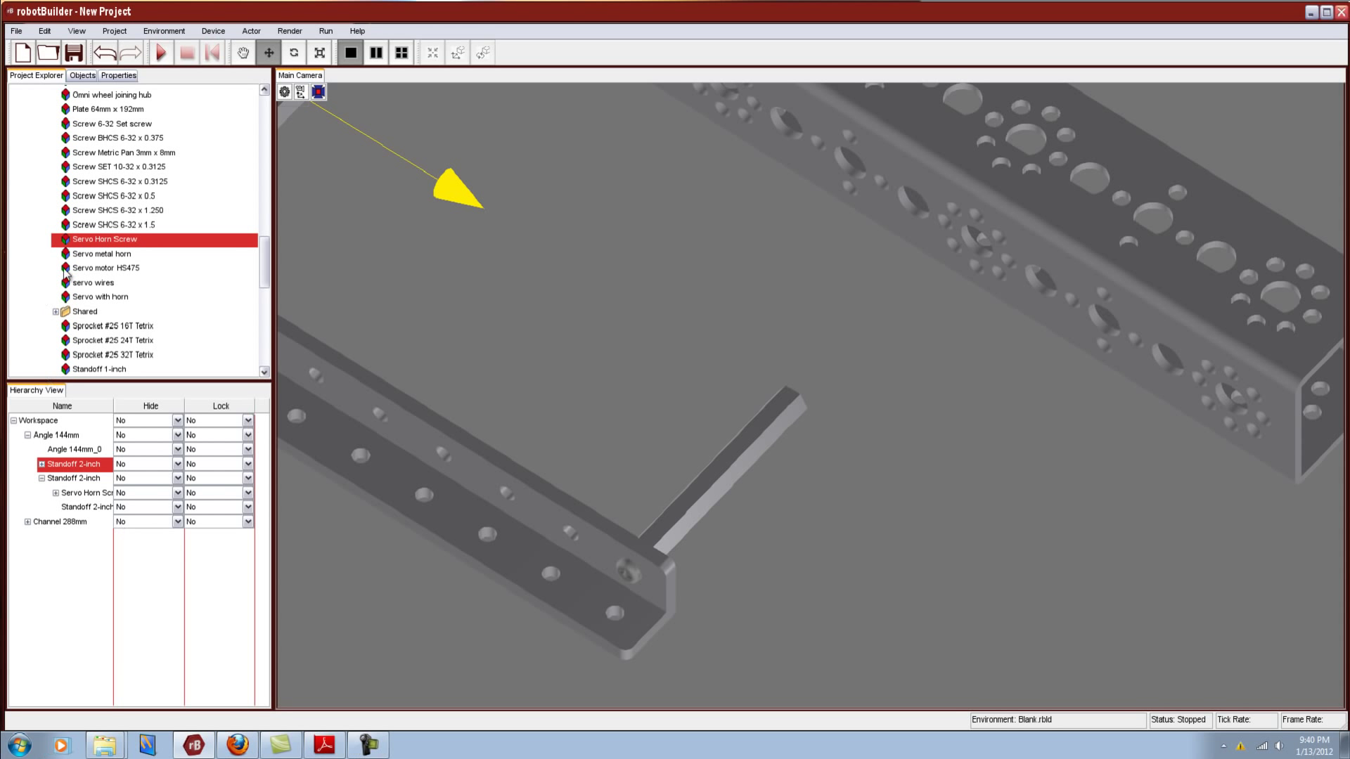
drag(105, 241, 65, 469)
scroll(340, 295, down, 3)
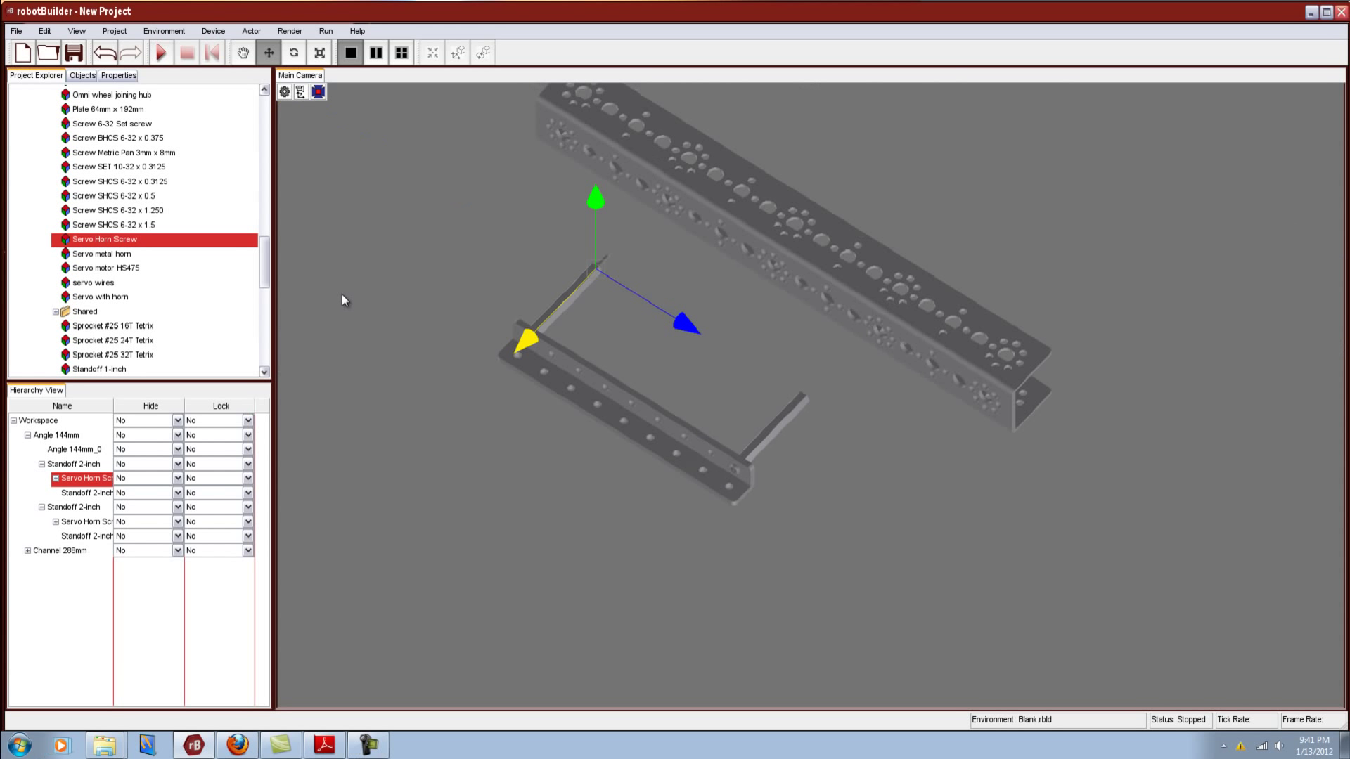
drag(524, 344, 433, 440)
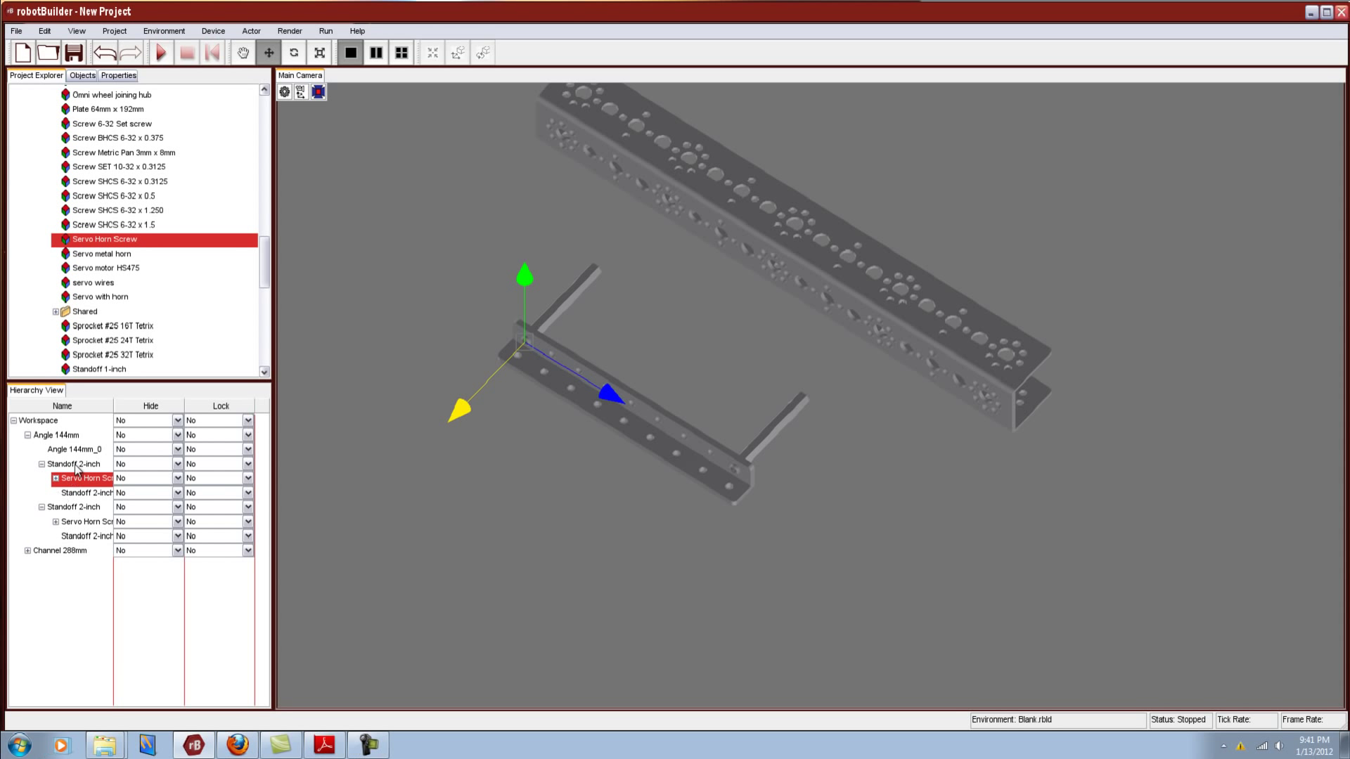
Move the whole Angle 144mm assembly toward the Channel 288mm until the standoff ends nearly meet the channel's side, checking from above
click(43, 508)
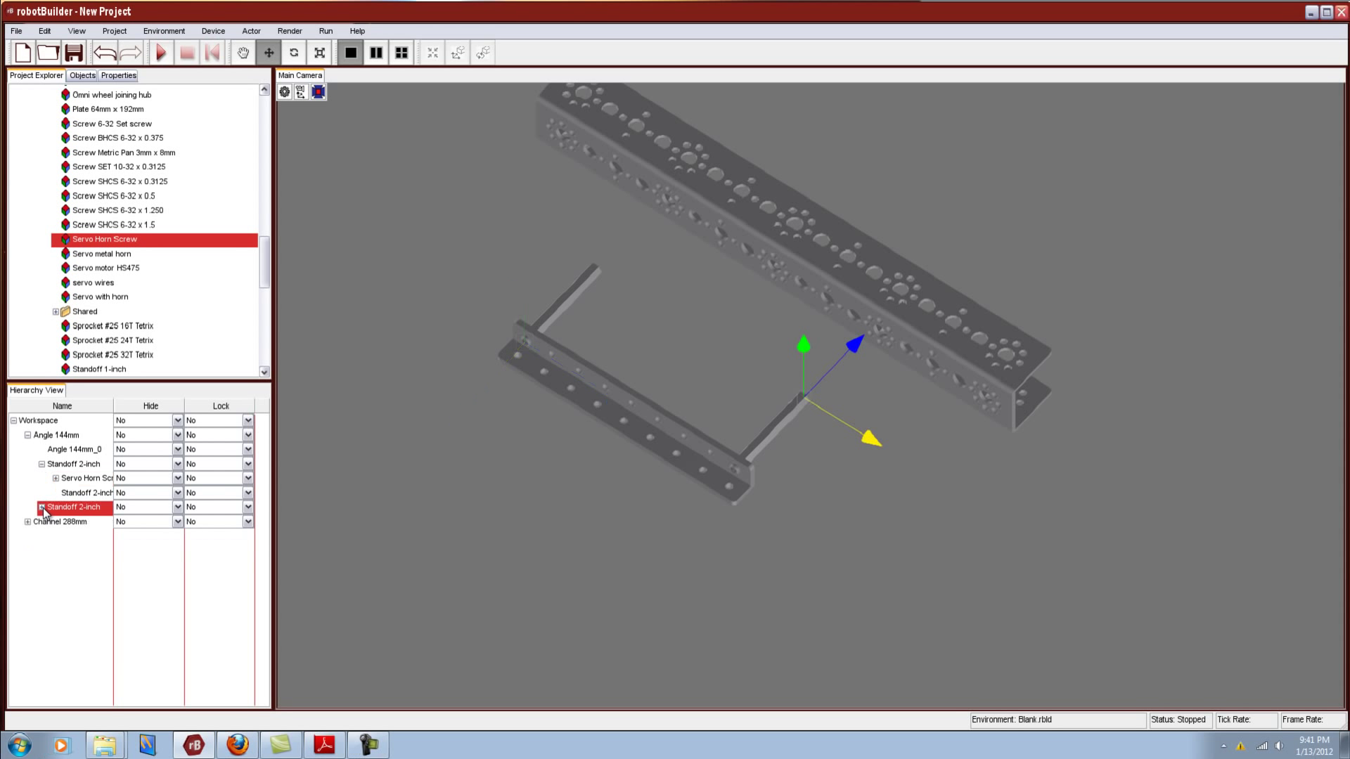
click(42, 464)
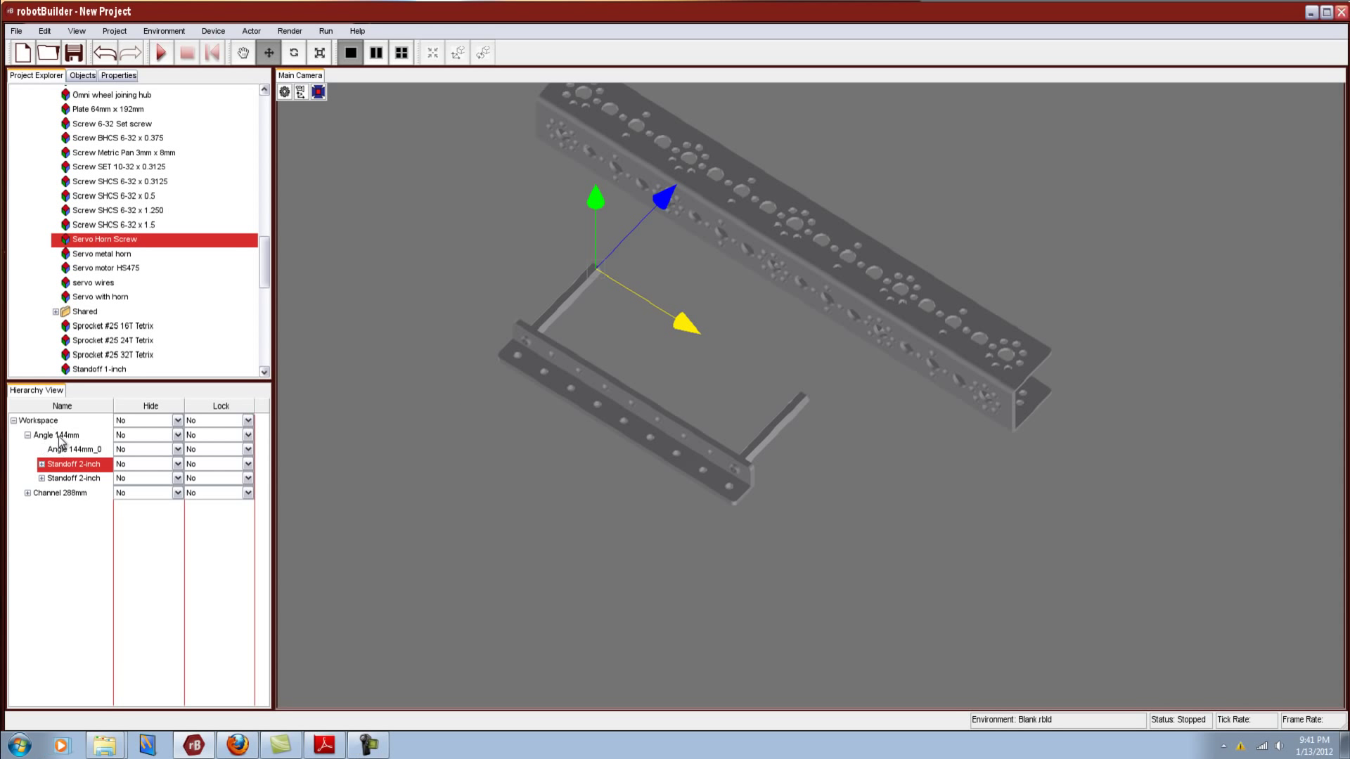
click(59, 438)
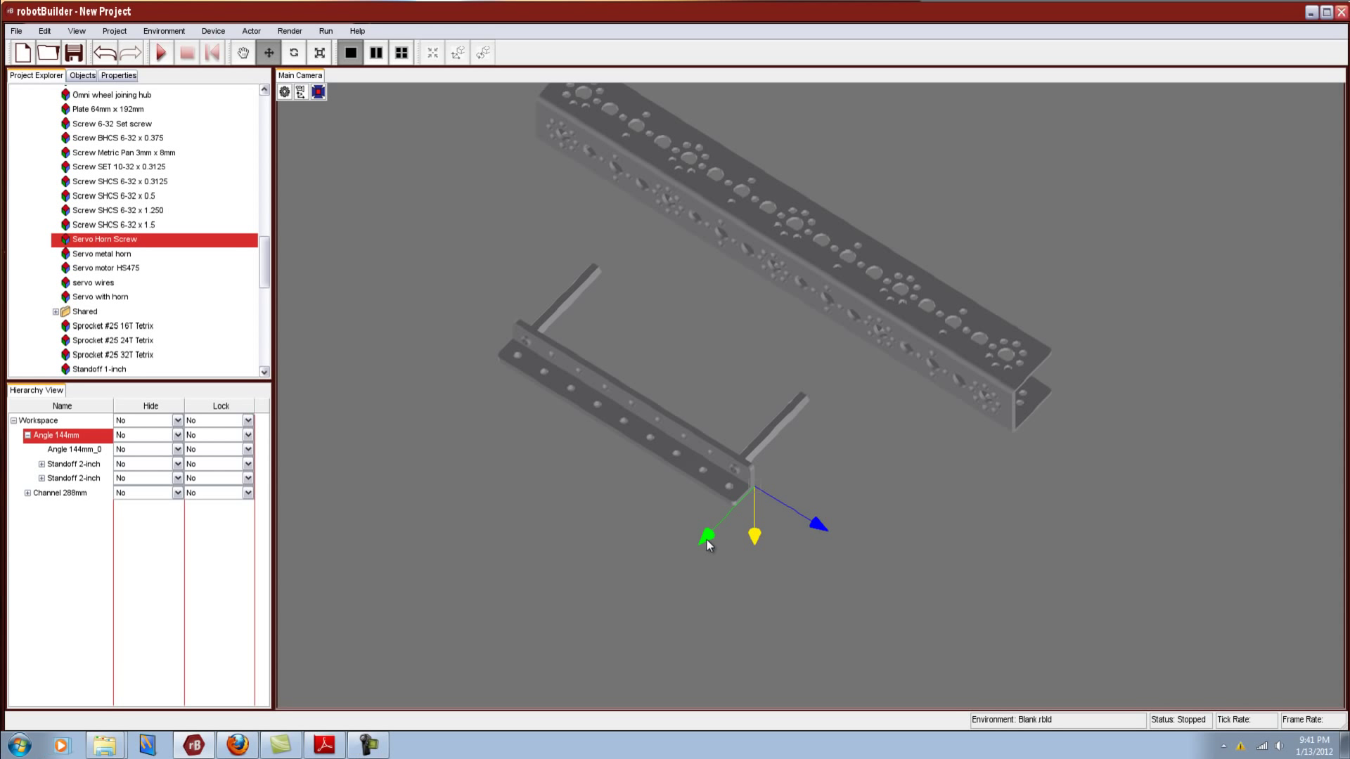
drag(707, 543, 758, 554)
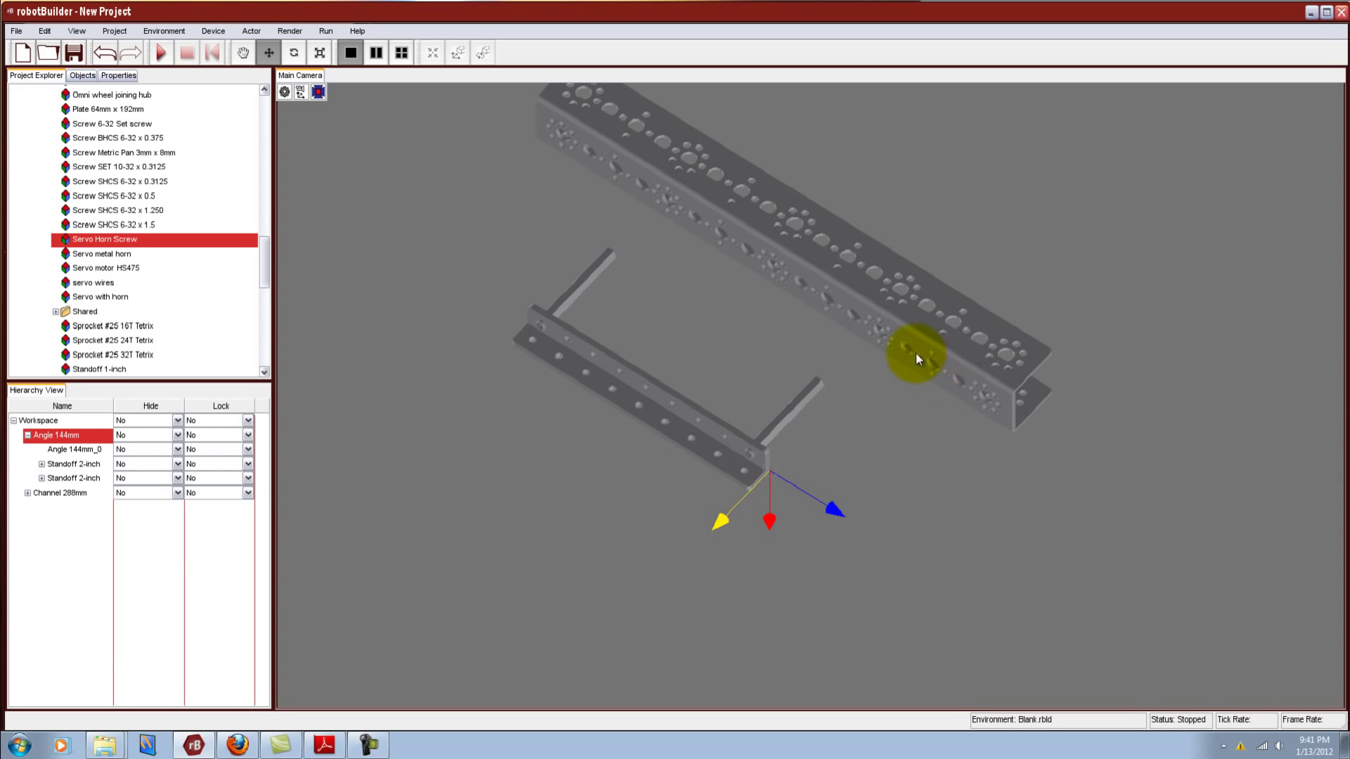
drag(721, 523, 803, 470)
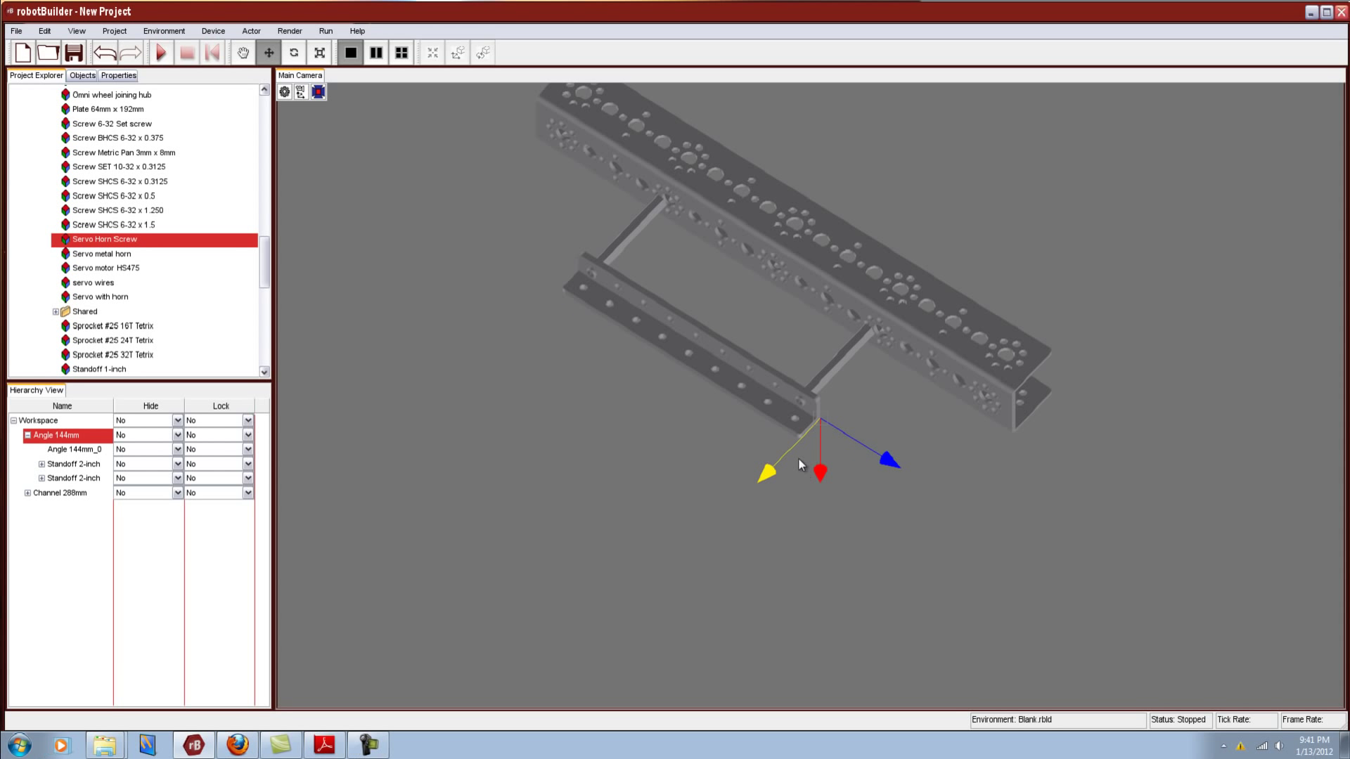
click(301, 92)
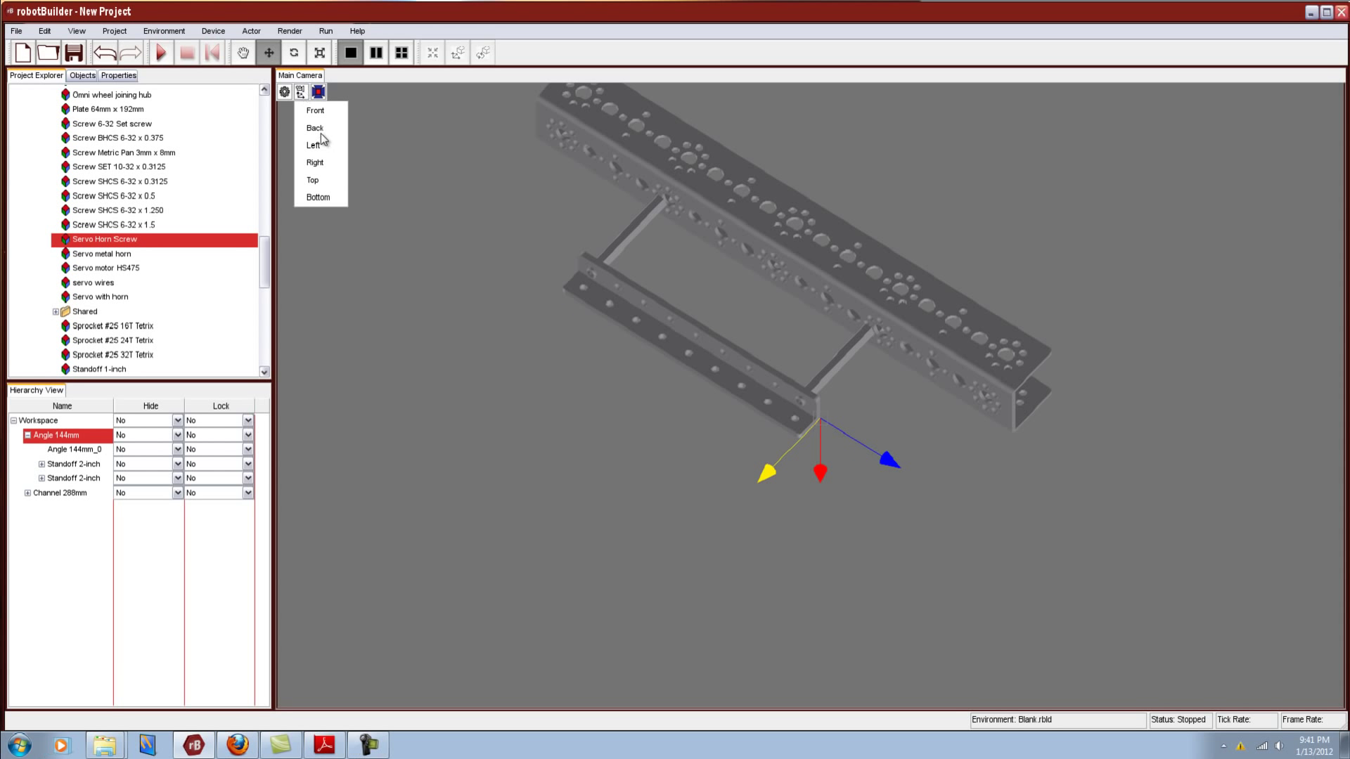
click(313, 180)
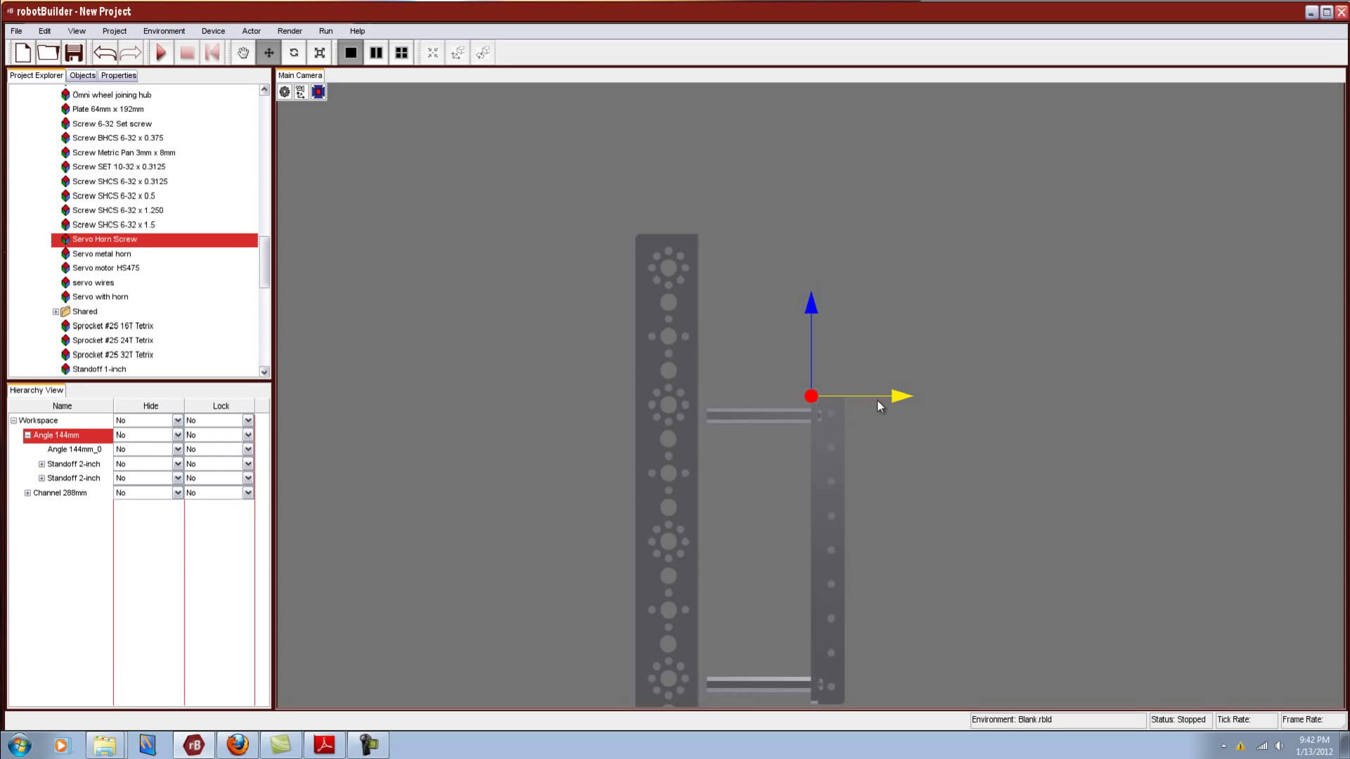
drag(893, 395, 884, 395)
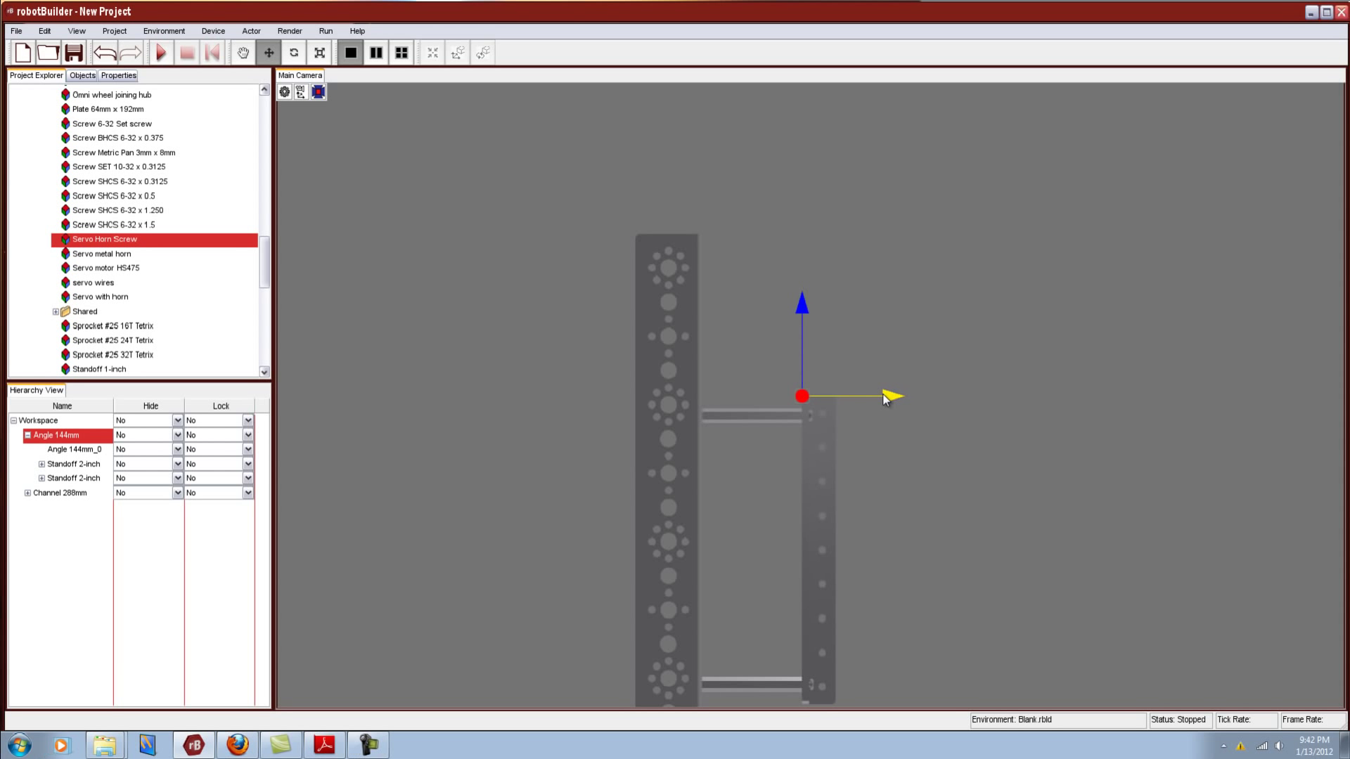
Raise the Angle 144mm assembly and shift it slightly along the channel to line the standoffs up with the side holes
click(302, 91)
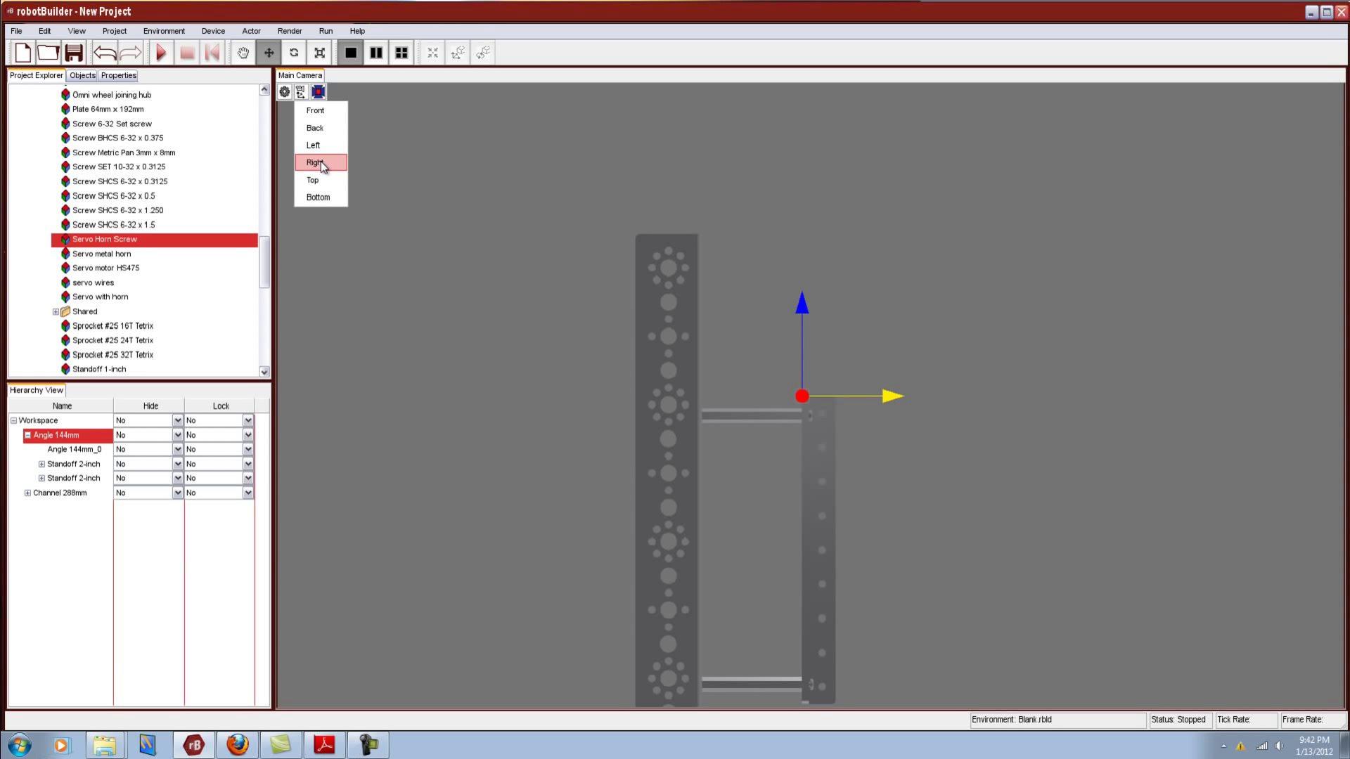
click(321, 162)
scroll(938, 372, up, 5)
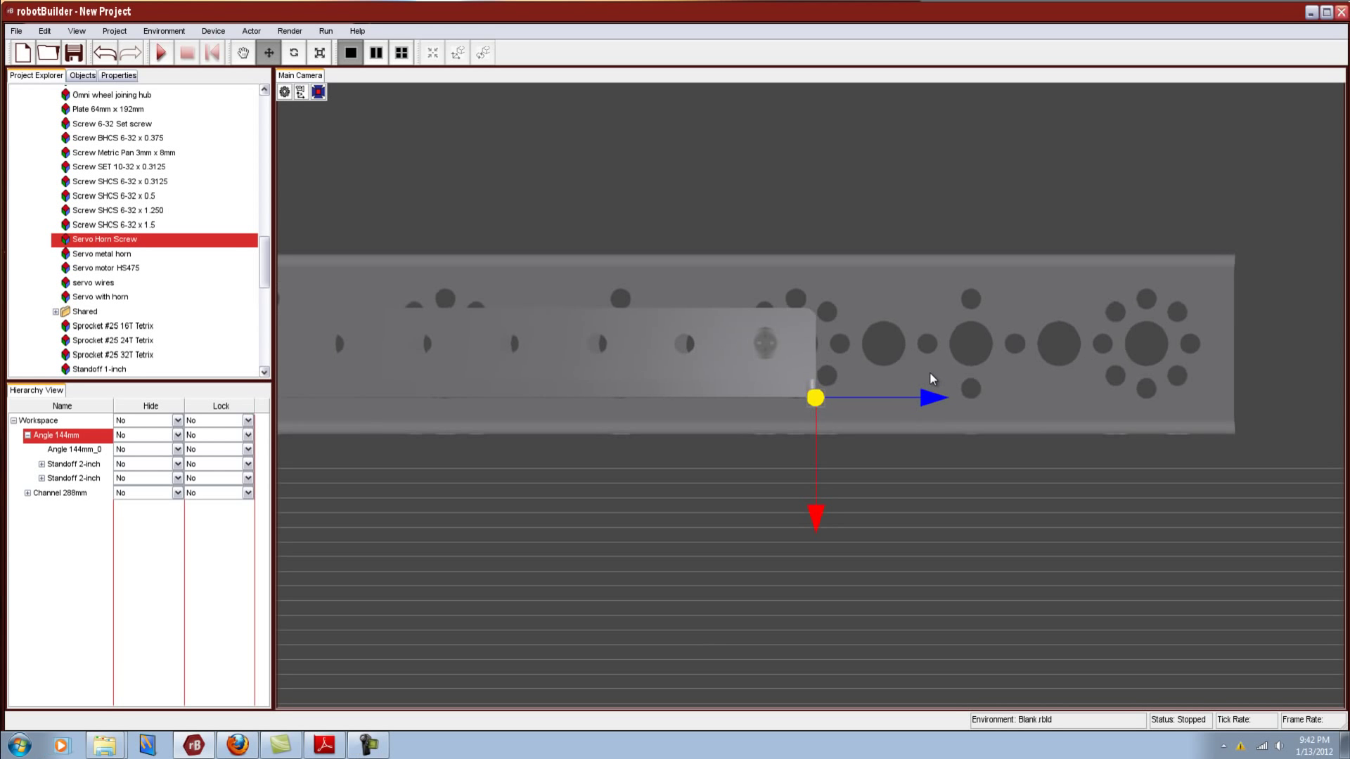
click(243, 53)
drag(960, 255, 683, 489)
click(269, 53)
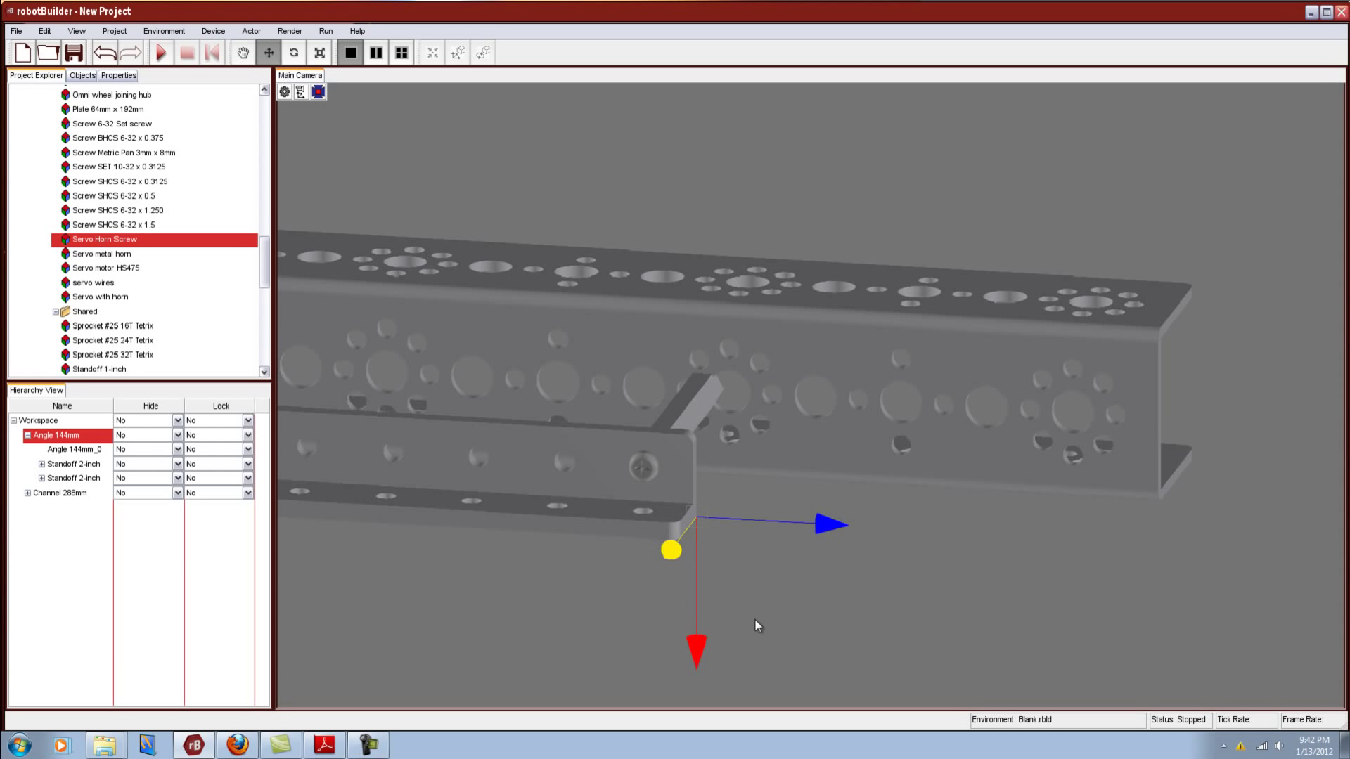
drag(698, 653, 709, 622)
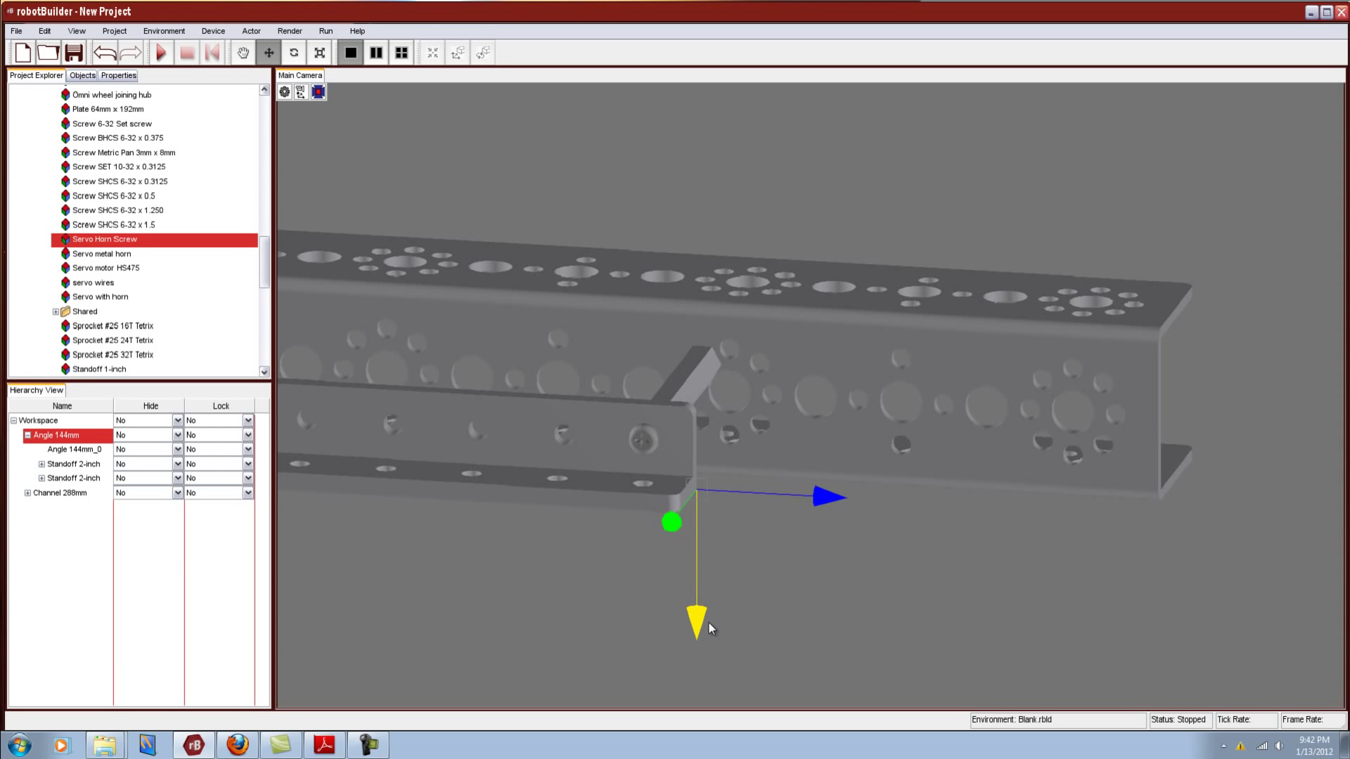
drag(827, 503, 848, 505)
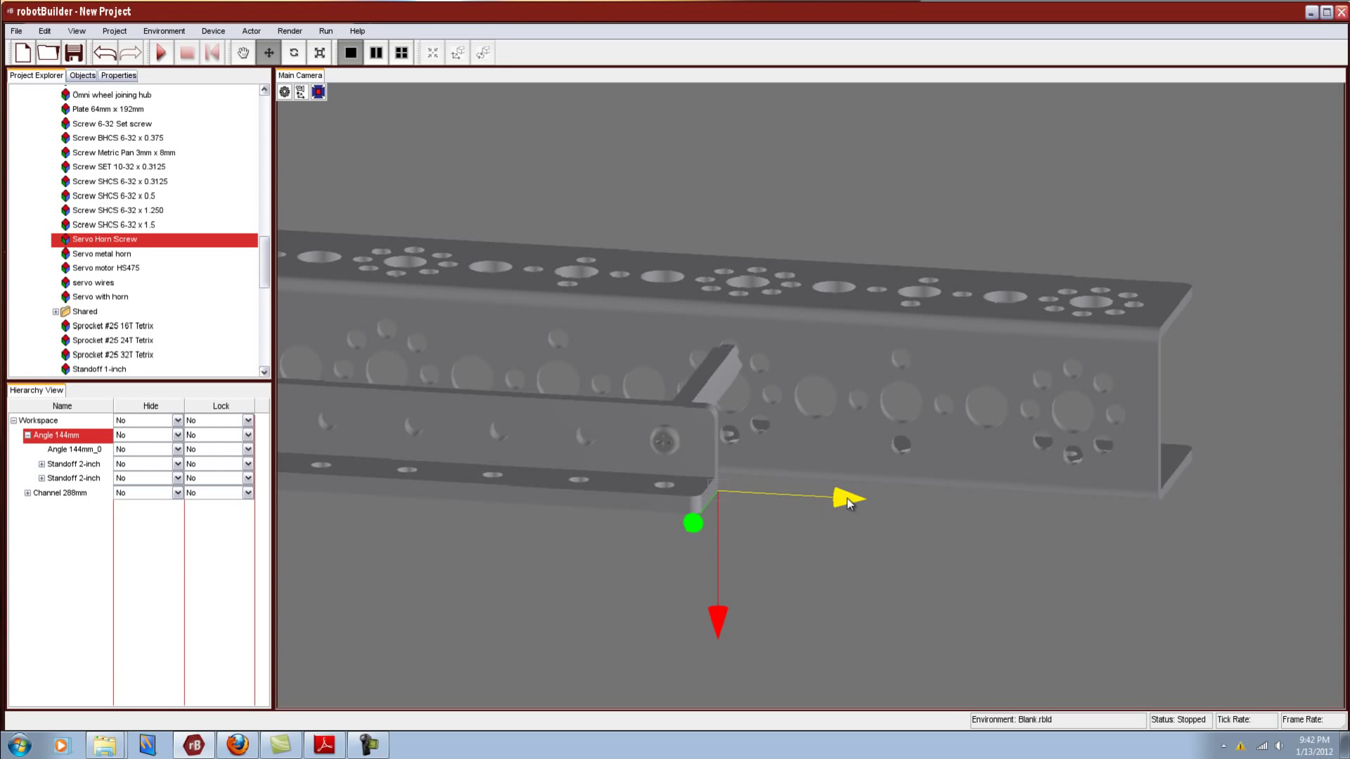
drag(720, 626, 721, 618)
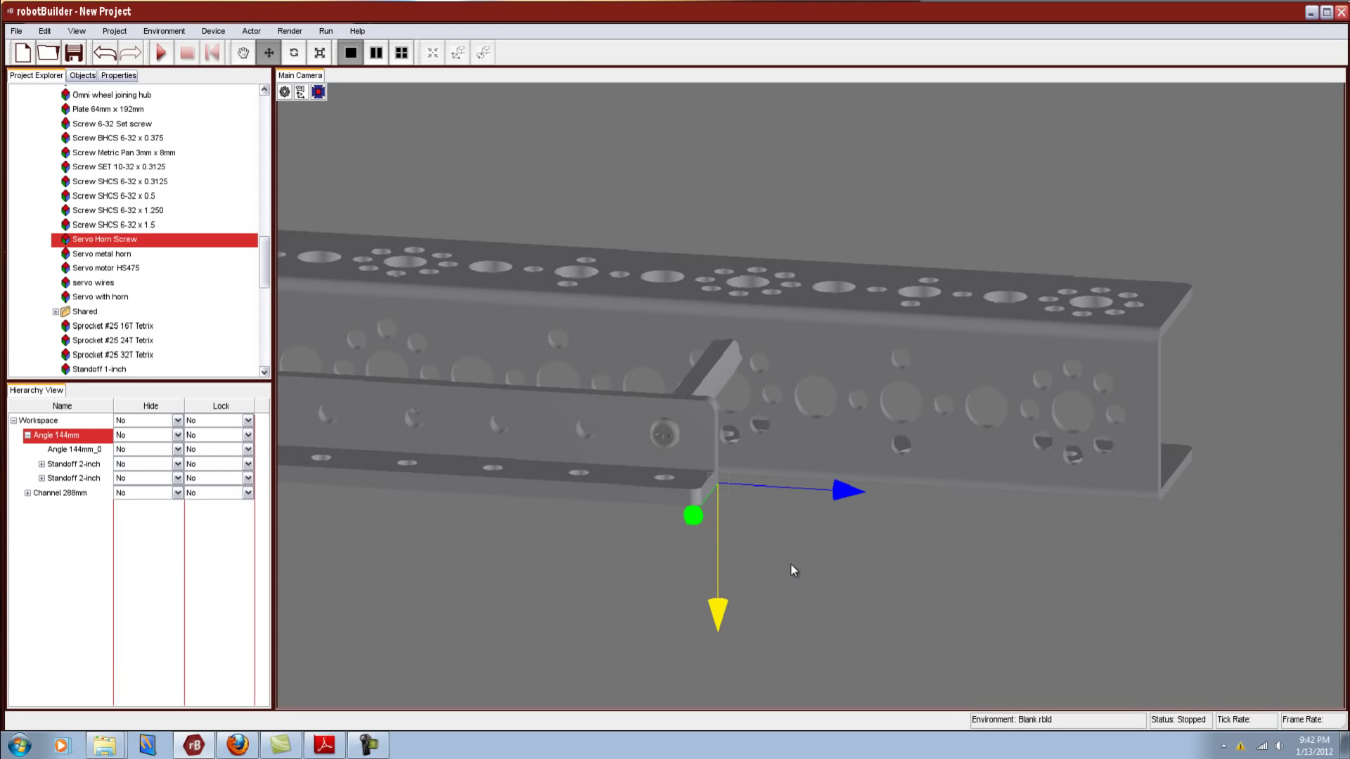
drag(842, 498, 846, 499)
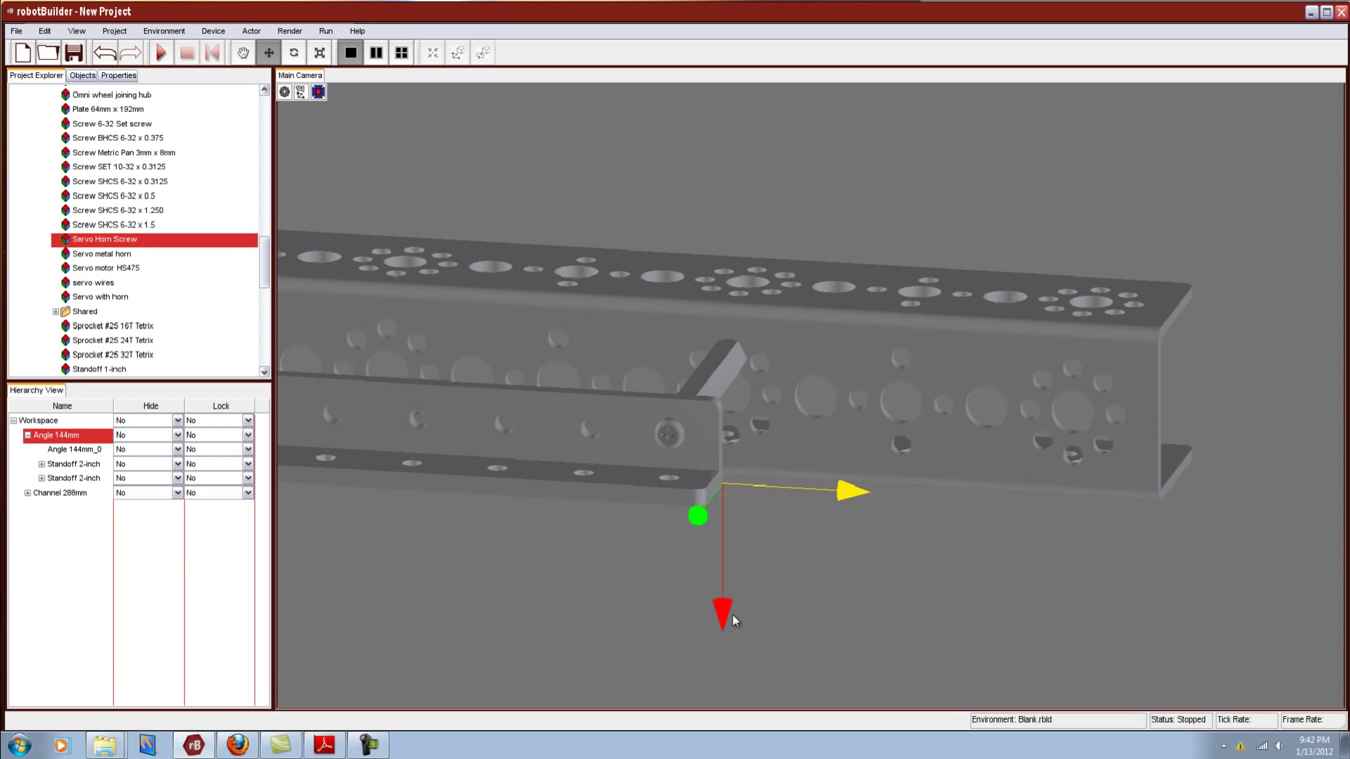
drag(727, 616, 727, 613)
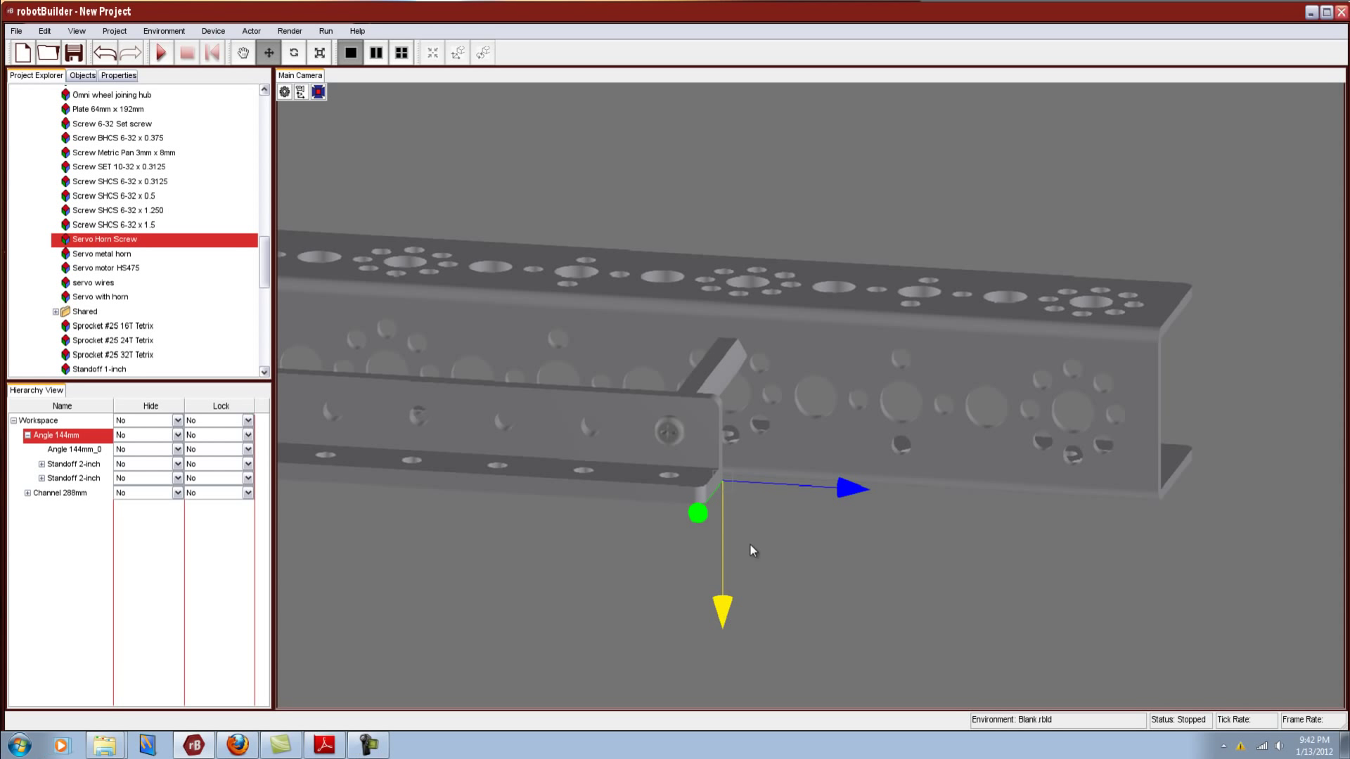
Examine the standoffs' alignment with the Channel 288mm from several directions, and select the channel to view the whole assembly
click(242, 53)
drag(774, 209, 529, 493)
scroll(529, 494, up, 3)
scroll(655, 488, down, 3)
right_drag(656, 488, 514, 551)
click(67, 478)
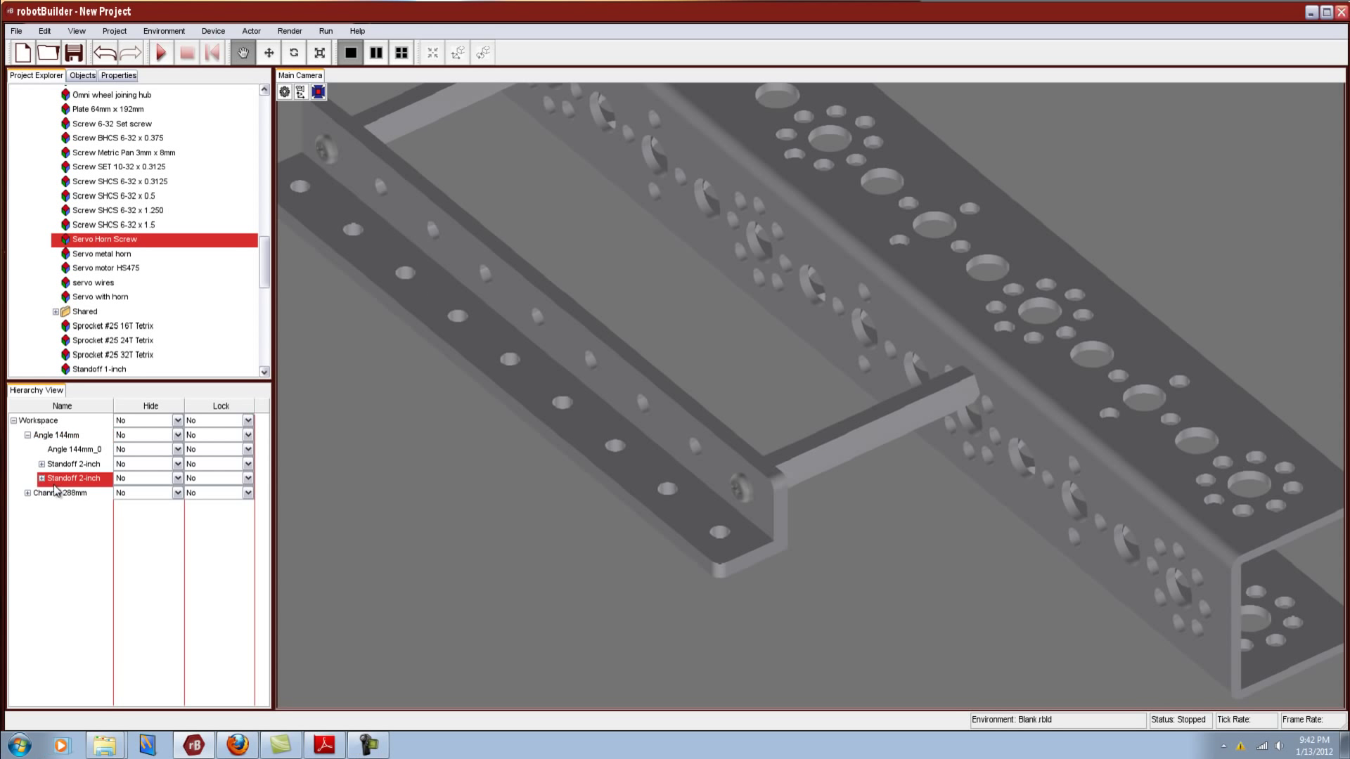
click(53, 492)
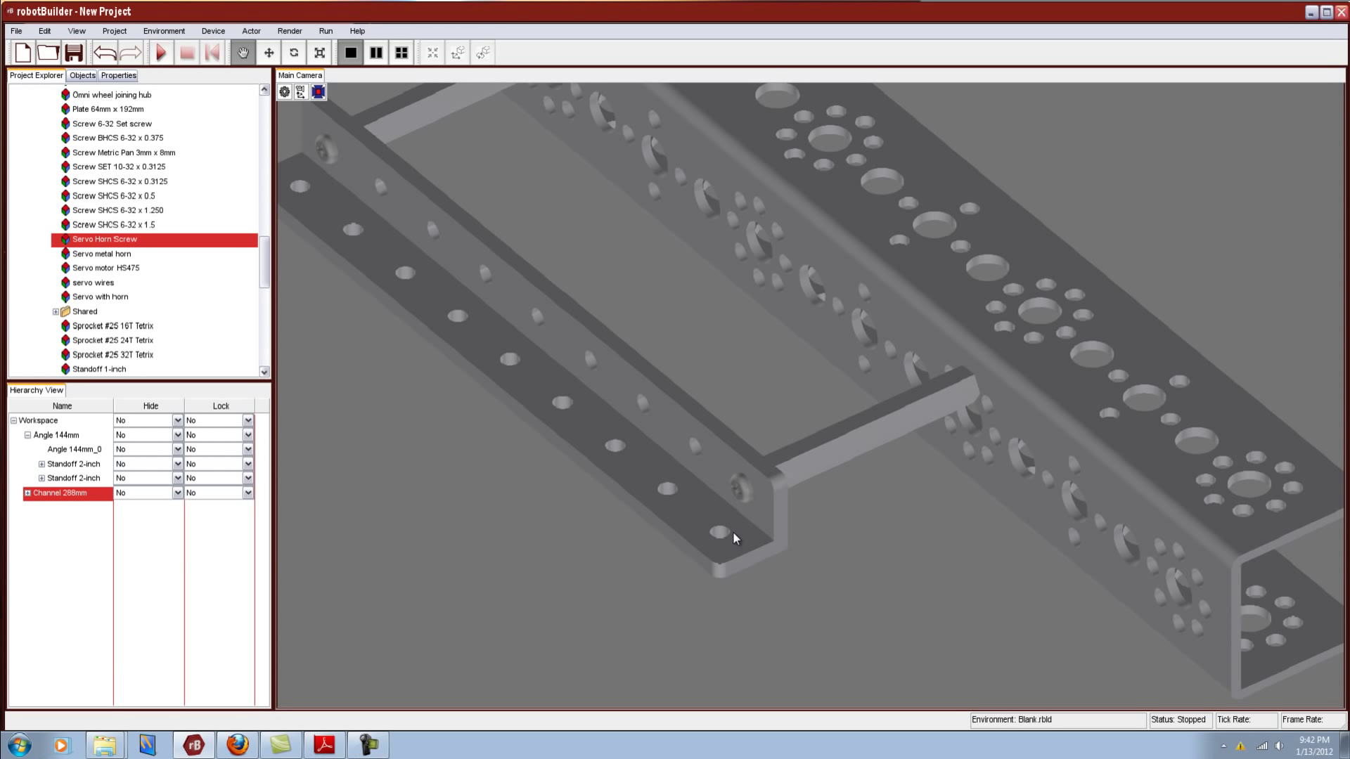
right_drag(733, 532, 1031, 526)
scroll(1123, 449, down, 3)
right_drag(1088, 437, 973, 460)
scroll(995, 457, down, 3)
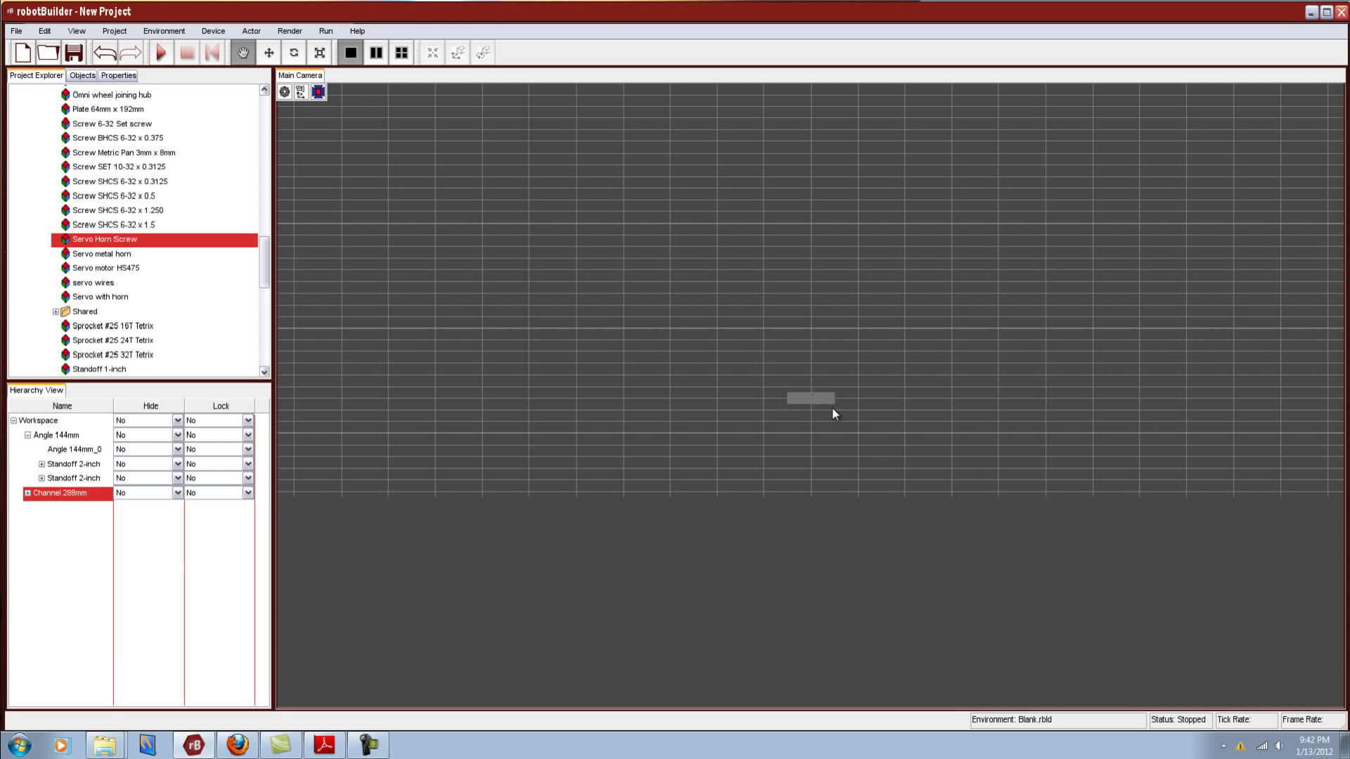
scroll(826, 409, up, 5)
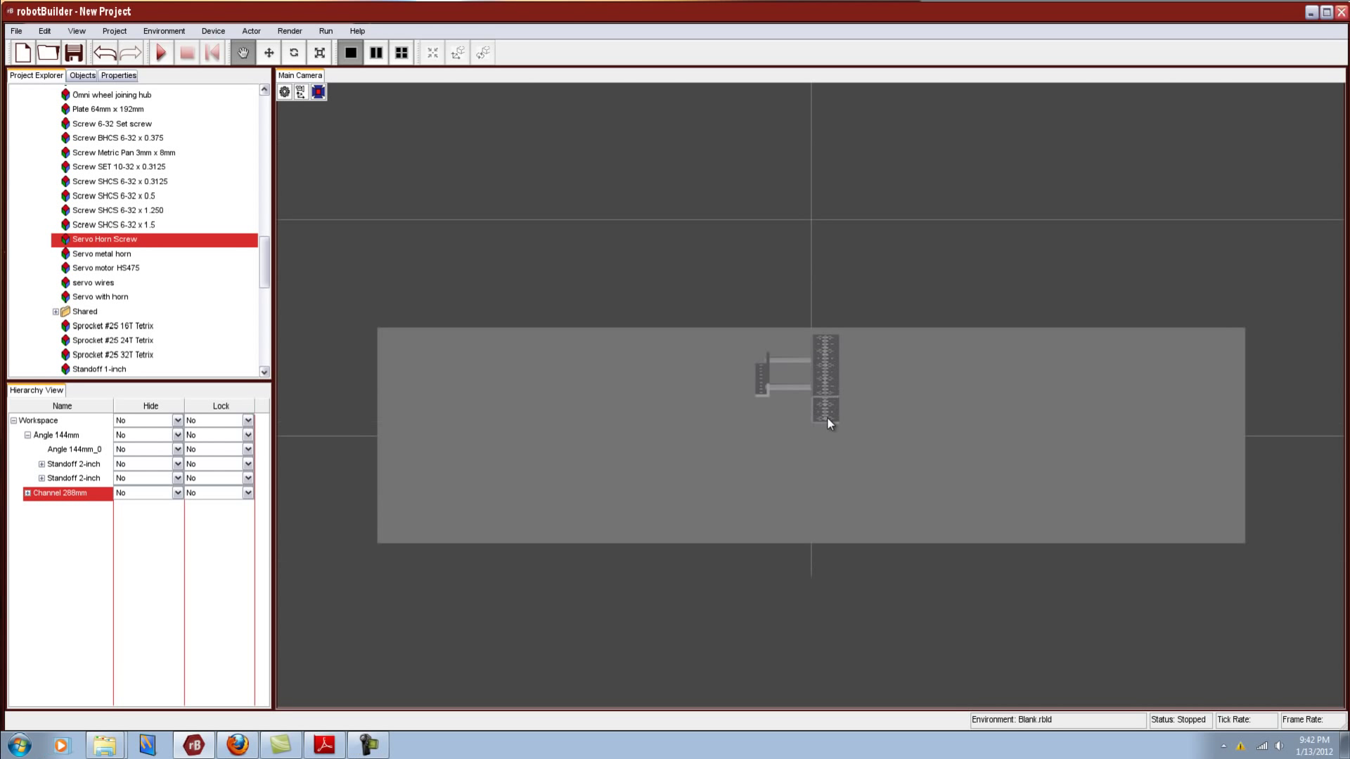
Add a Servo Horn Screw under the Channel 288mm, with the channel's open side in view
scroll(828, 418, up, 2)
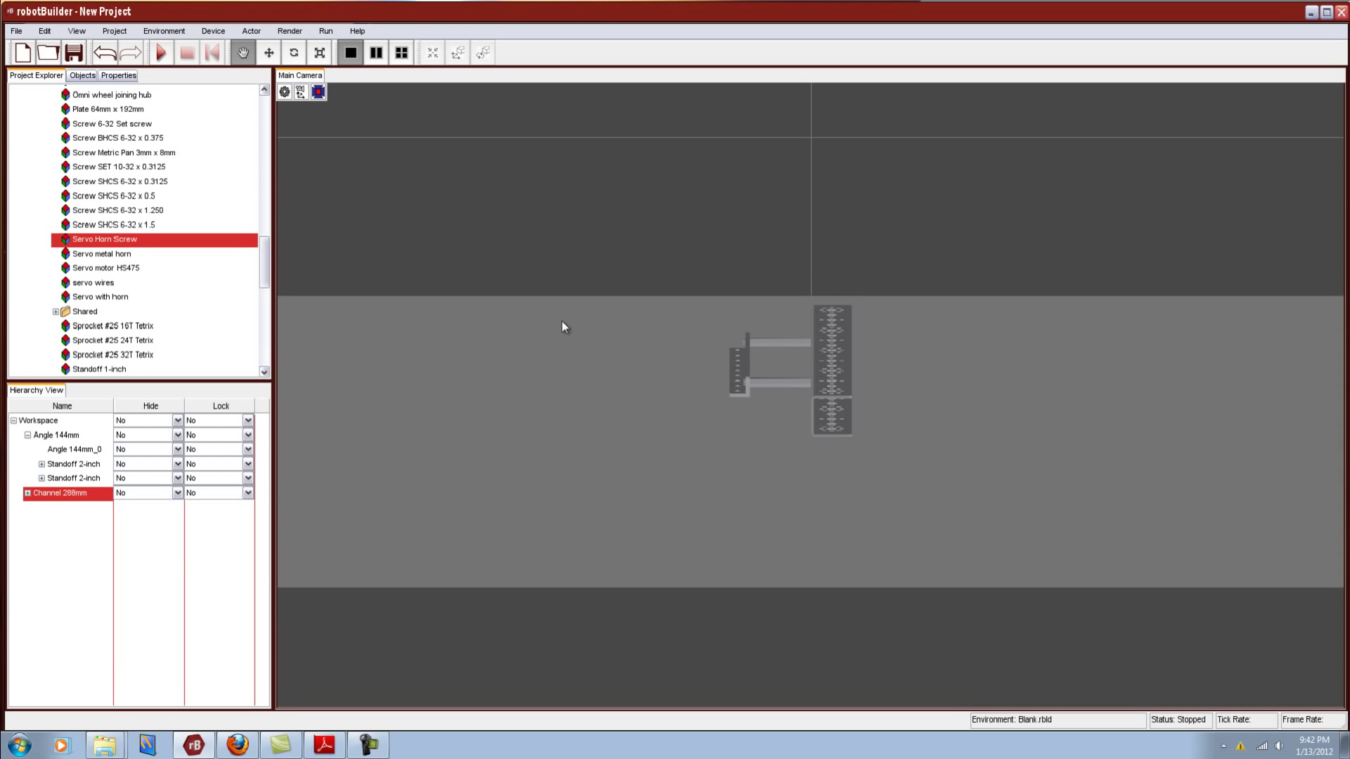
click(267, 54)
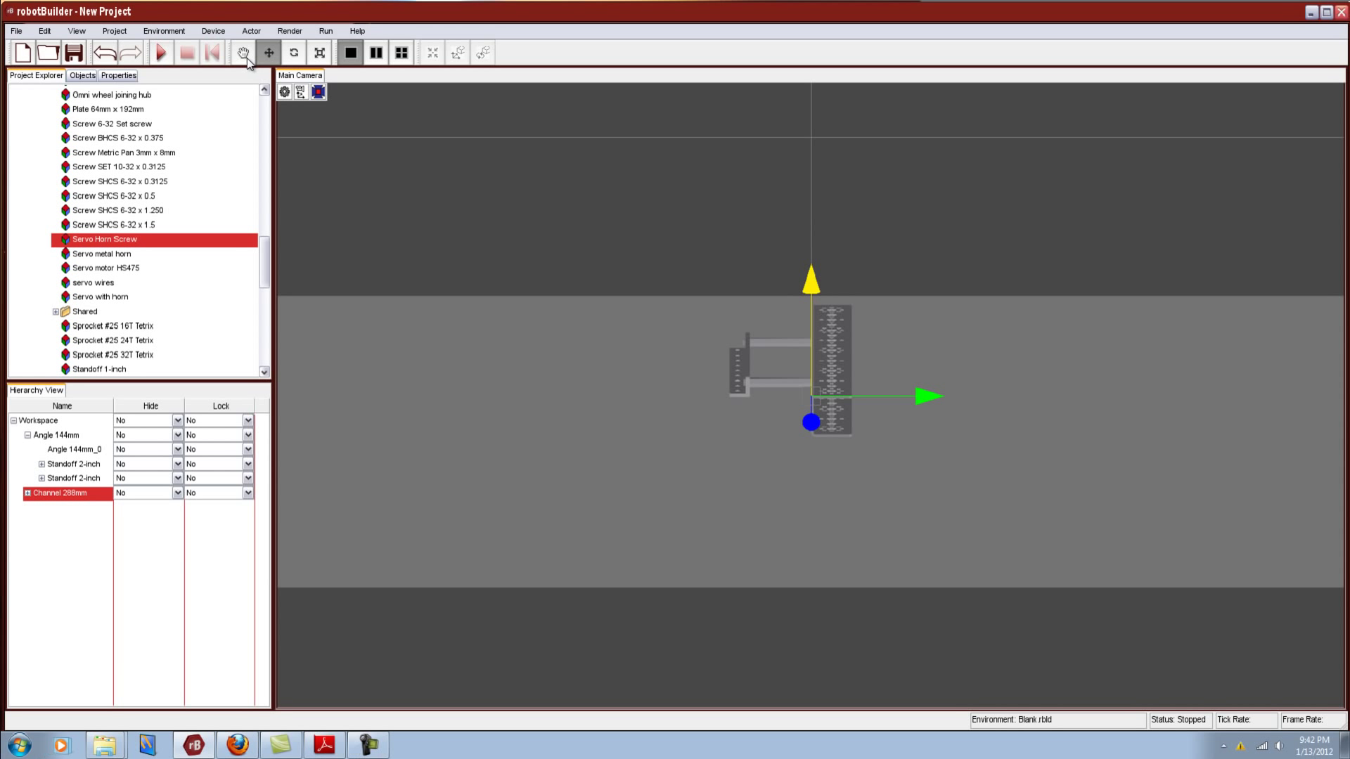
click(245, 56)
drag(895, 454, 613, 596)
mouse_move(563, 558)
mouse_down()
mouse_move(494, 540)
mouse_move(551, 560)
mouse_up()
scroll(552, 561, up, 6)
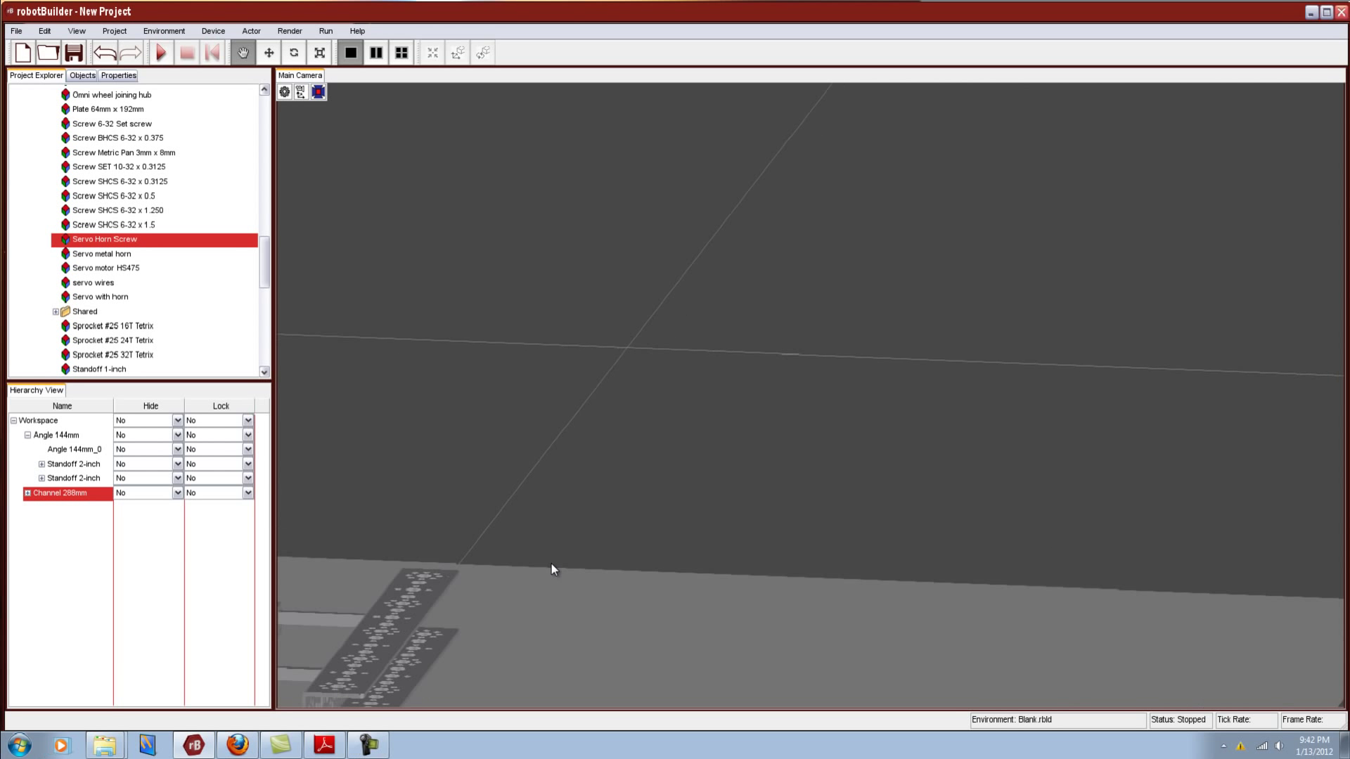
drag(536, 623, 429, 419)
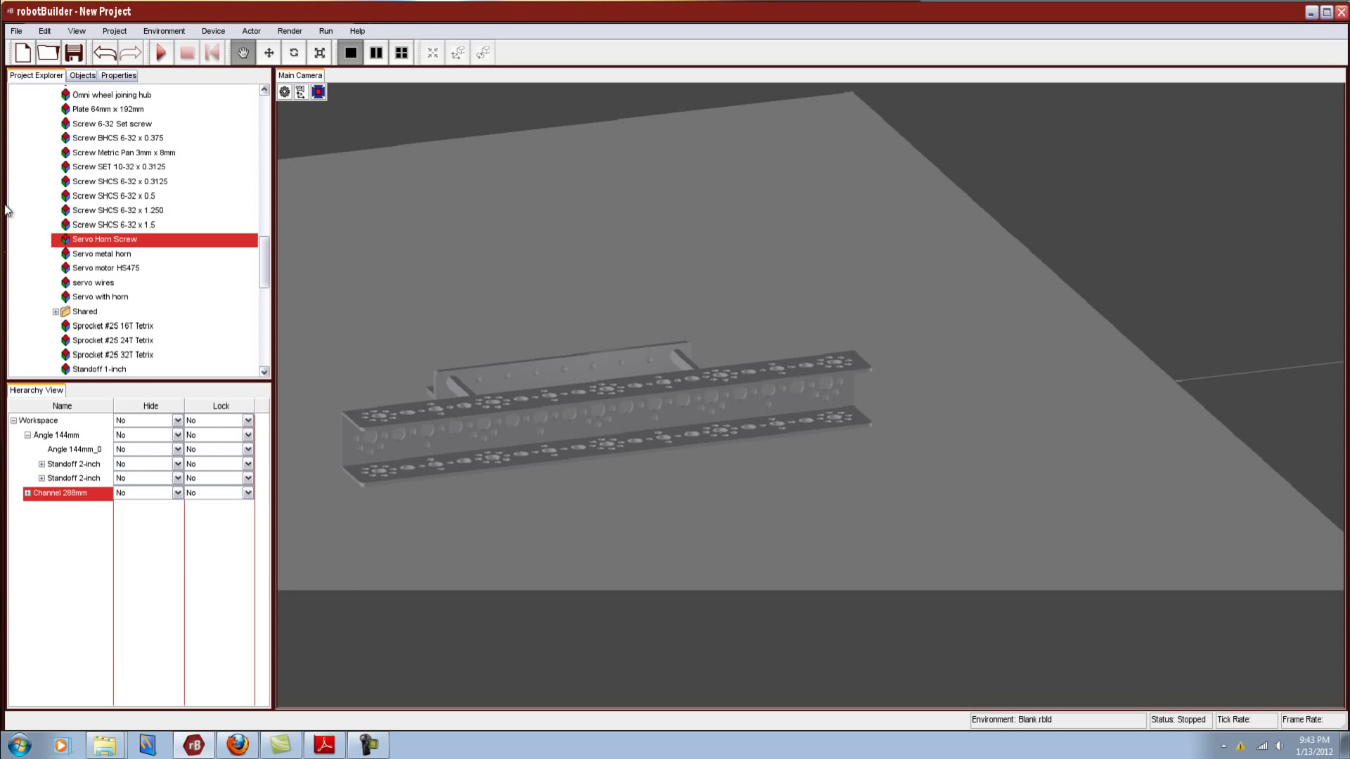
drag(97, 243, 76, 497)
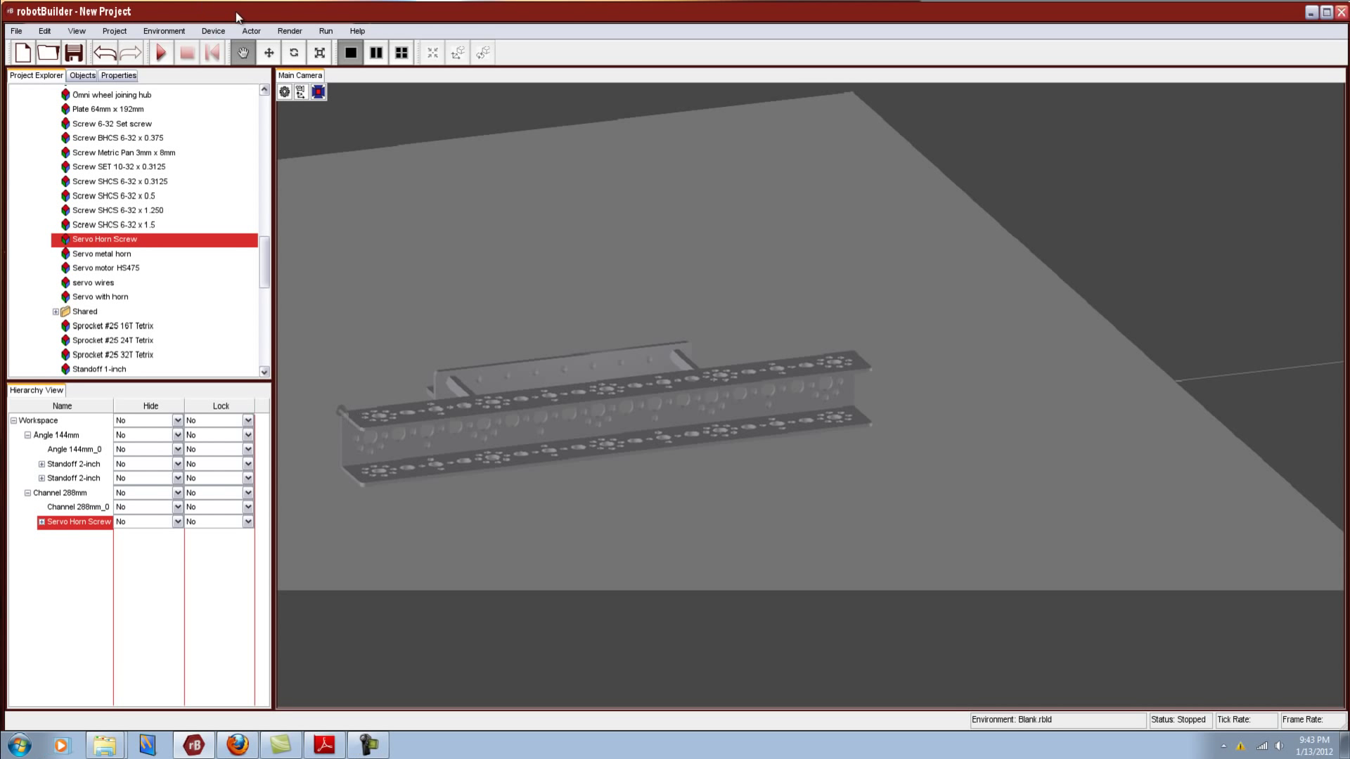
Move the new Servo Horn Screw out in front of the channel's open side and along its length to Z about -0.058
click(273, 56)
drag(302, 377, 718, 692)
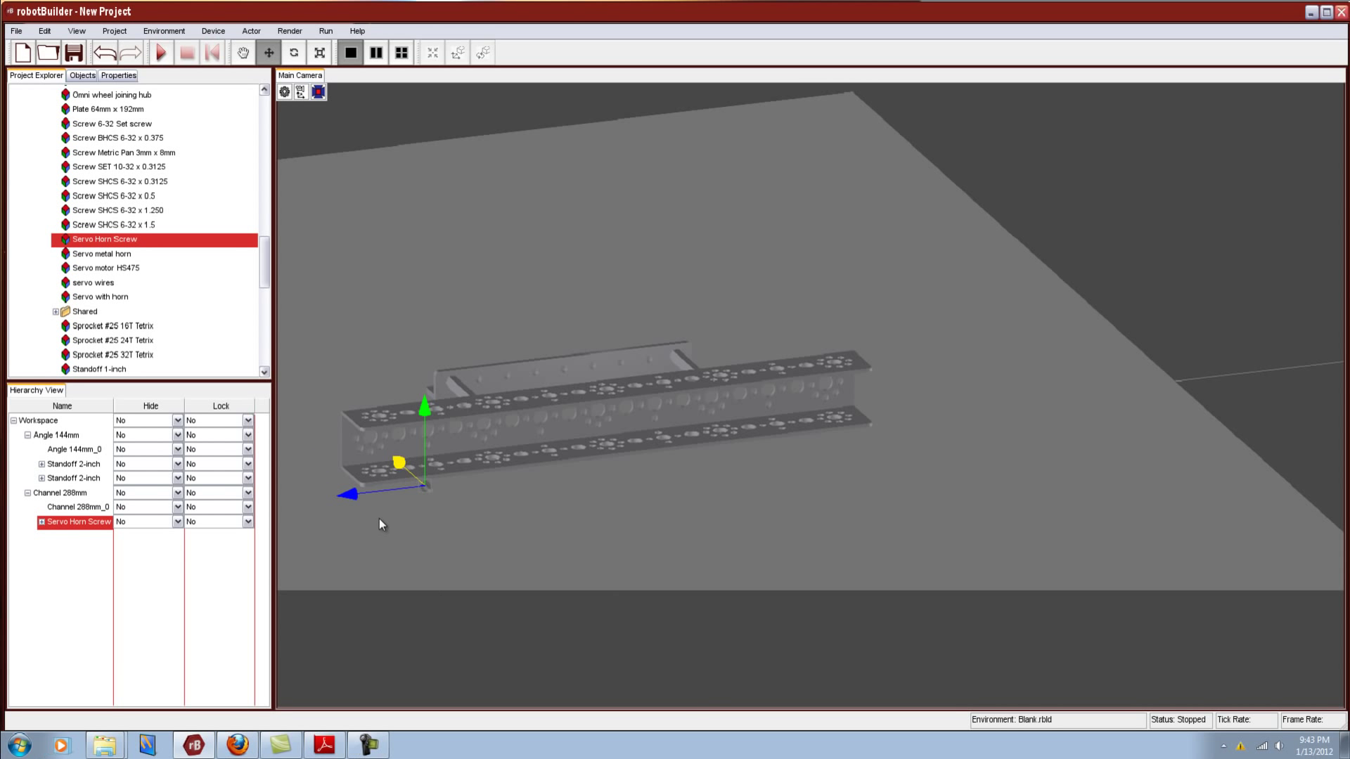
drag(349, 500, 463, 484)
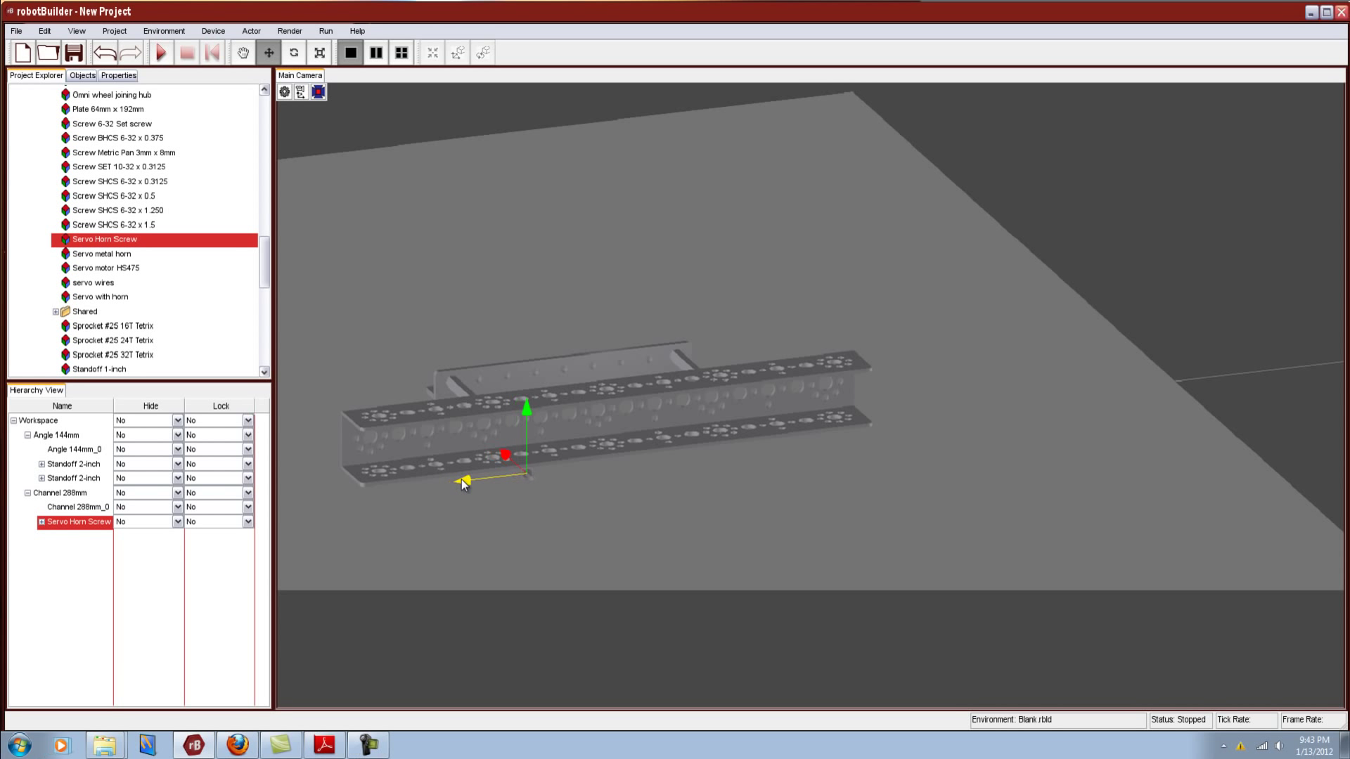
Try a Y rotation of 180 degrees on the new Servo Horn Screw
click(296, 53)
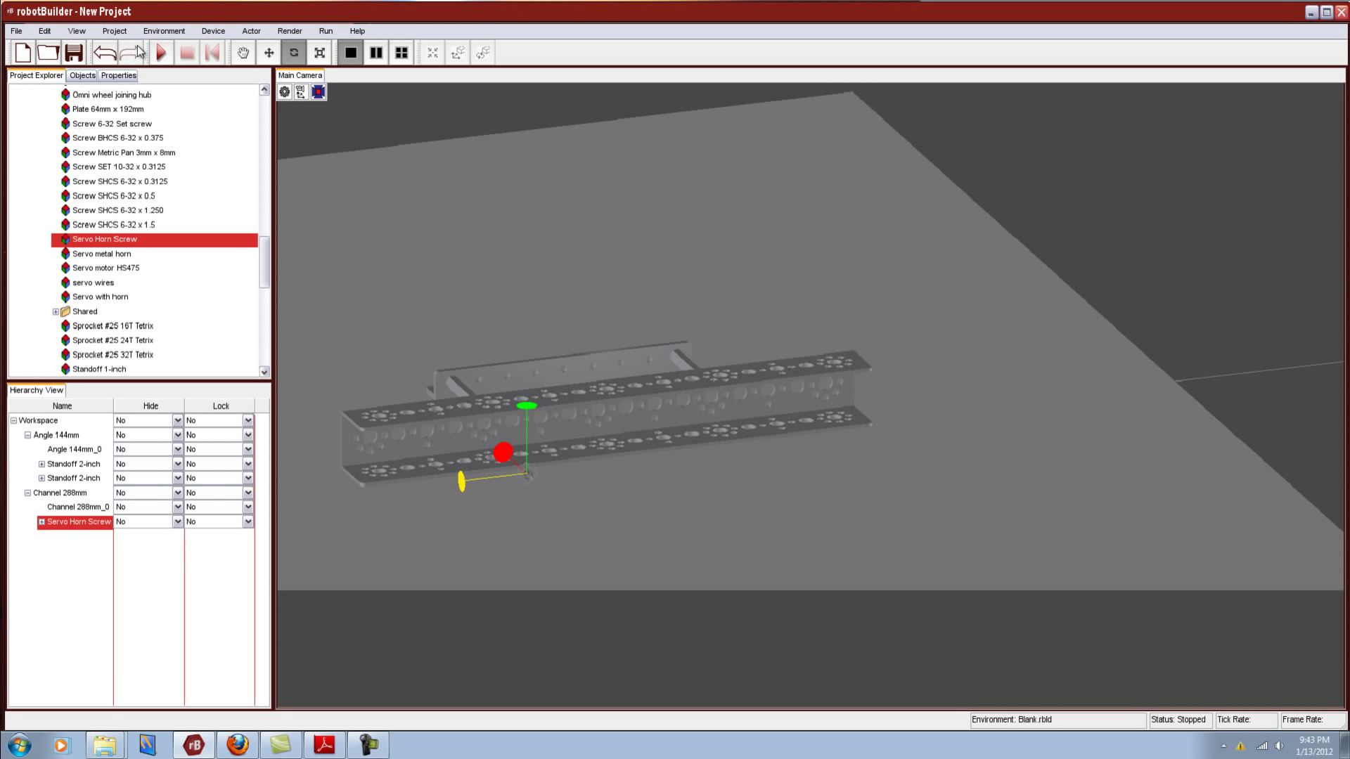
click(120, 76)
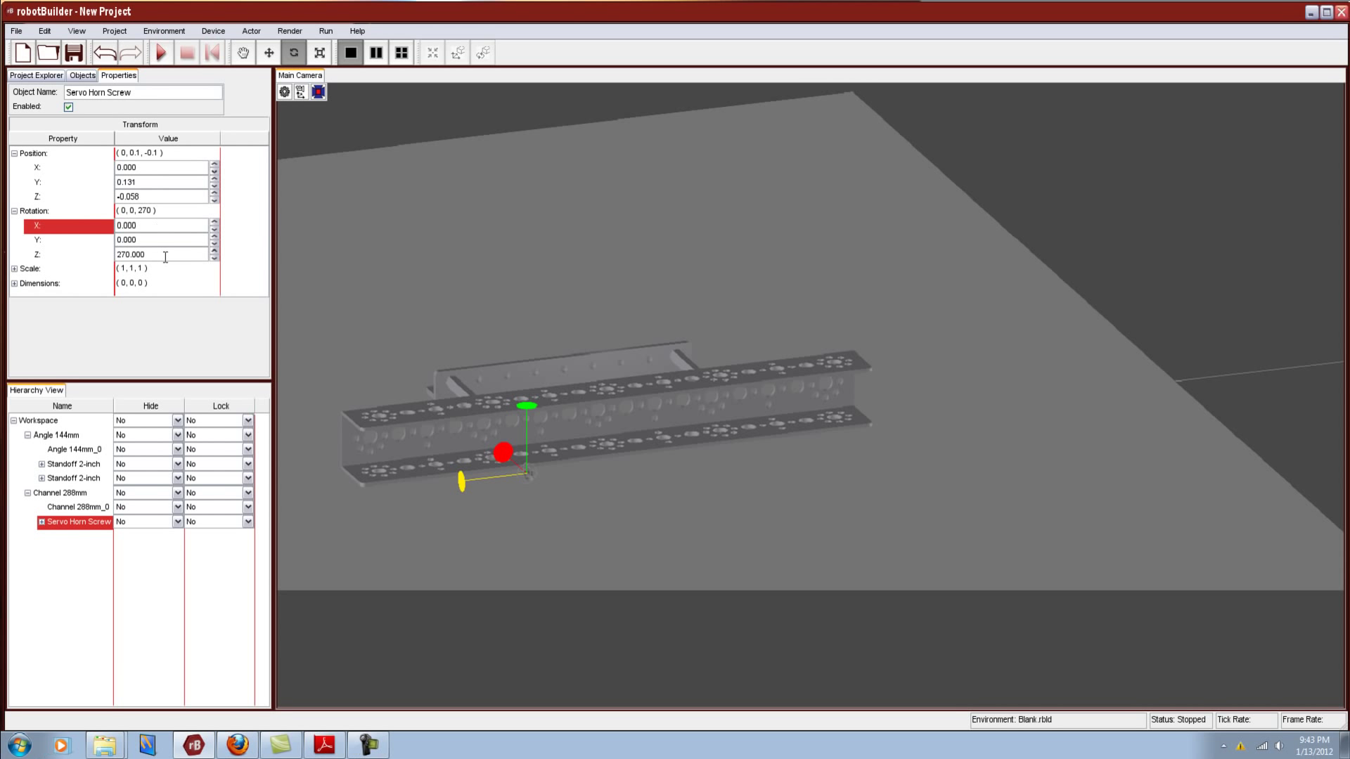
right_drag(520, 479, 414, 449)
scroll(533, 497, up, 3)
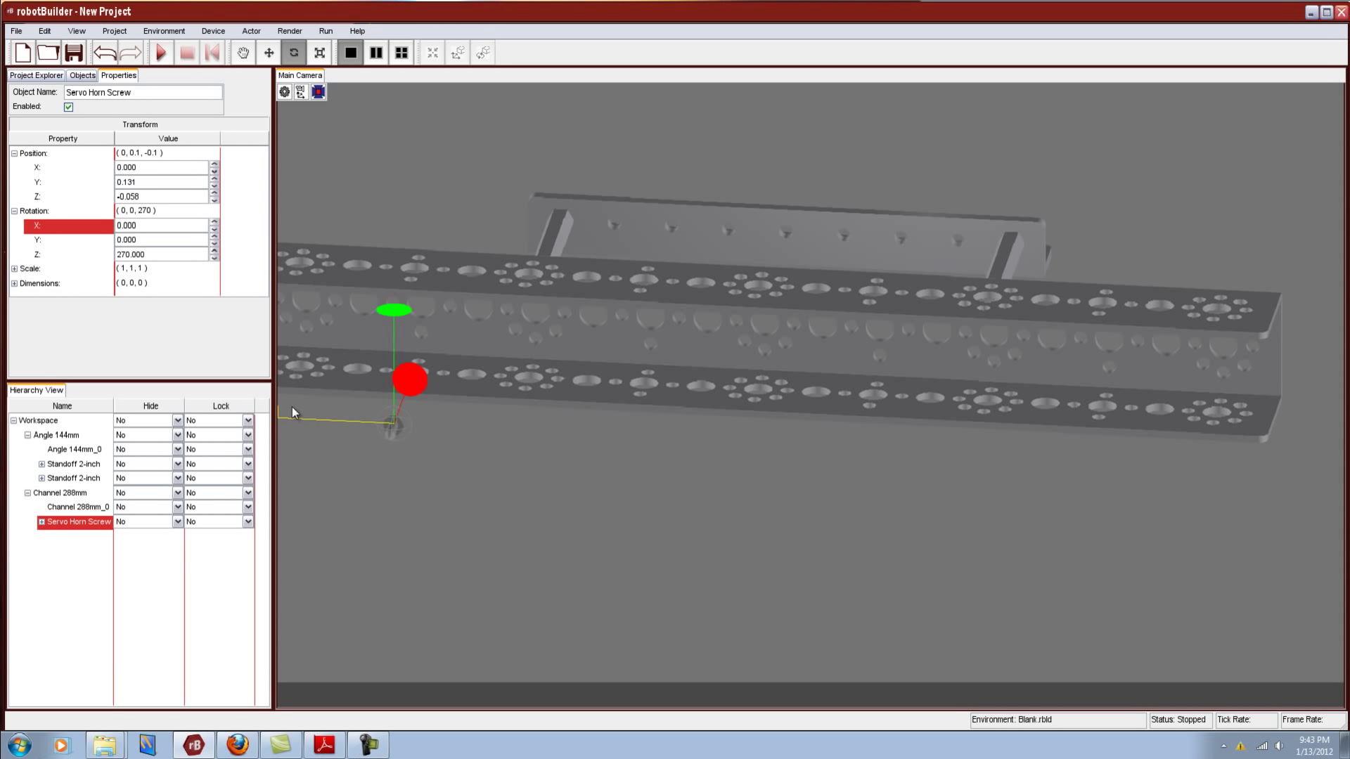
scroll(293, 407, down, 1)
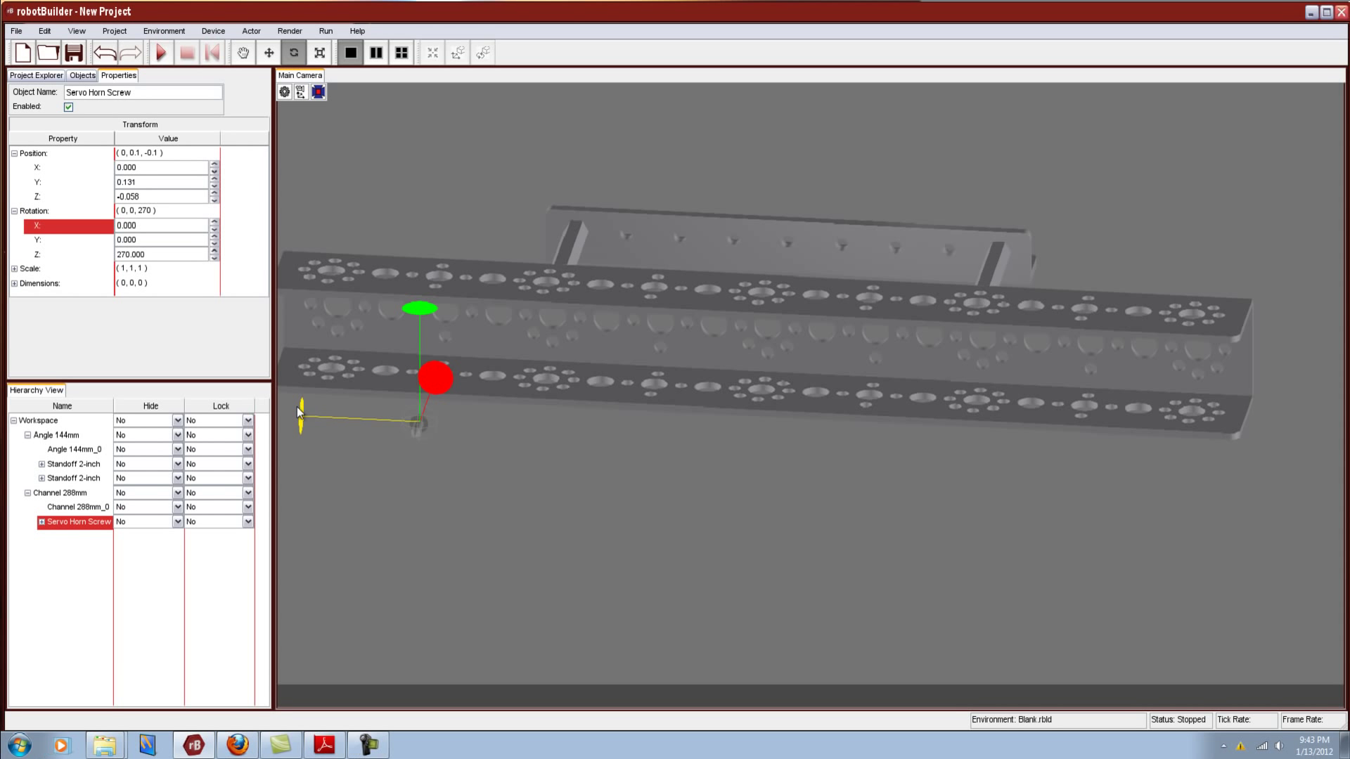
click(148, 241)
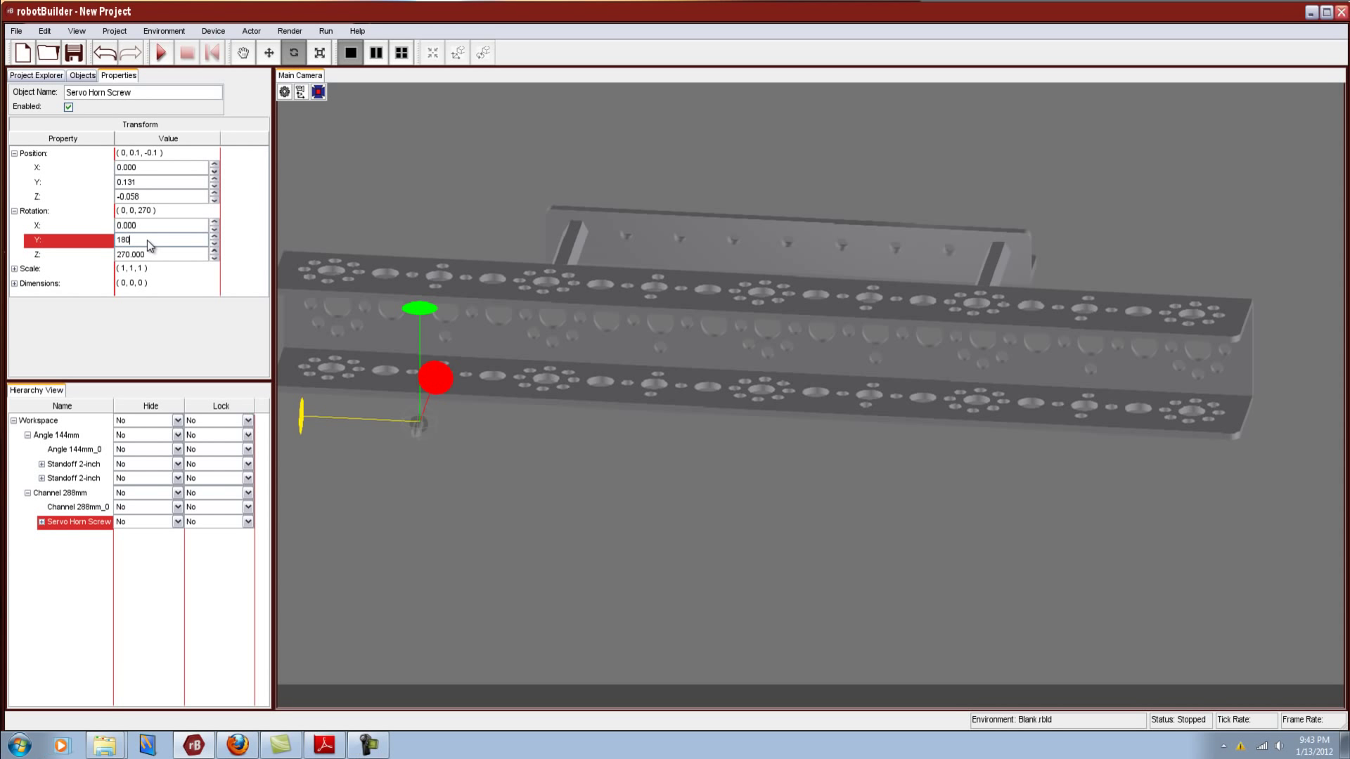
key(Return)
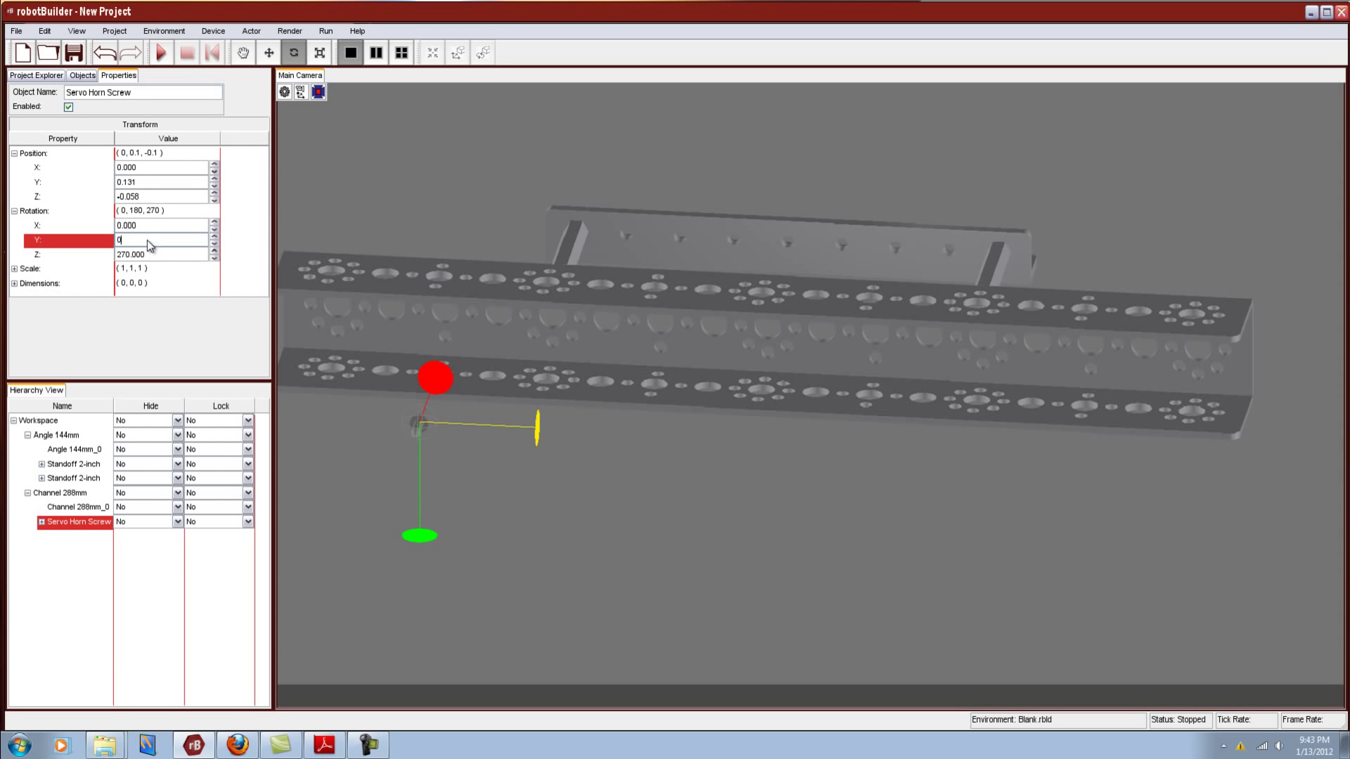
Set the Servo Horn Screw's X rotation to 180 degrees with Y at 0 so its tip points toward the channel
click(155, 225)
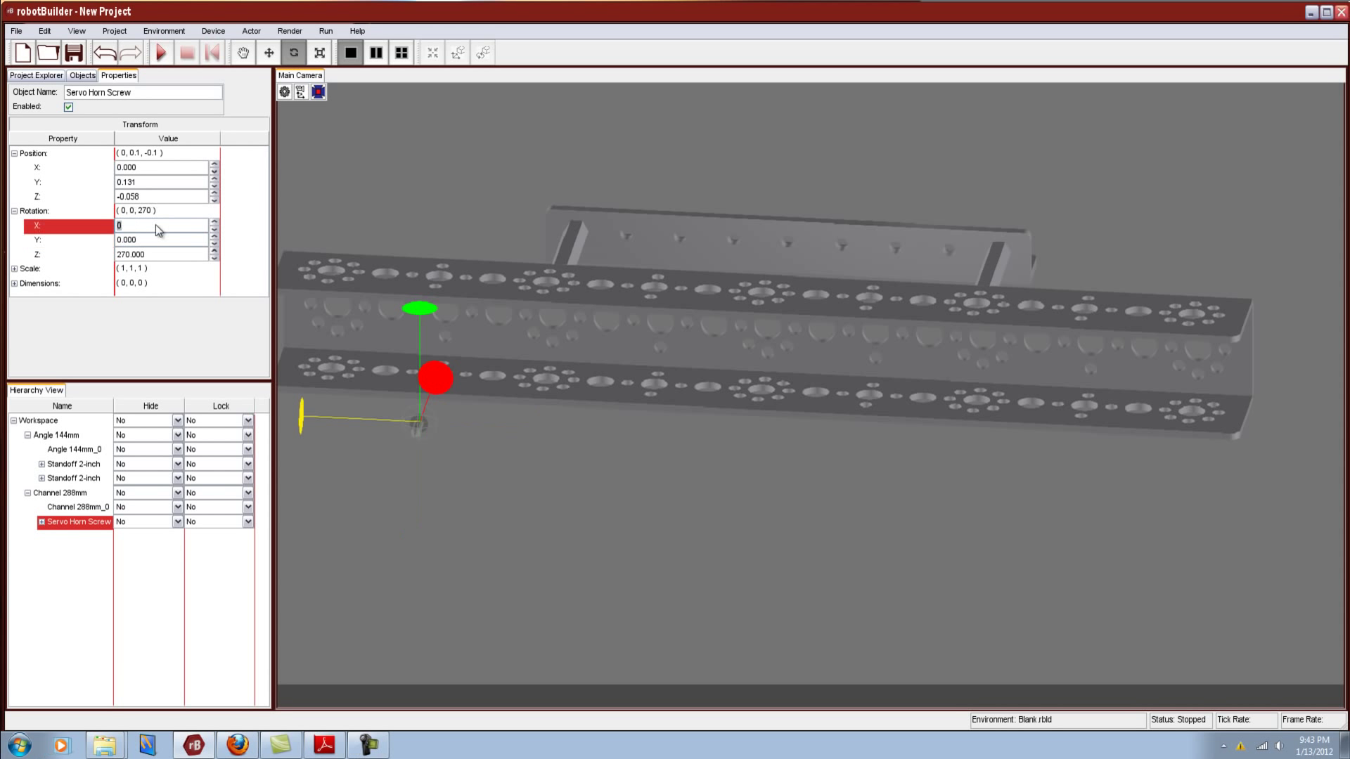
text(180)
key(Return)
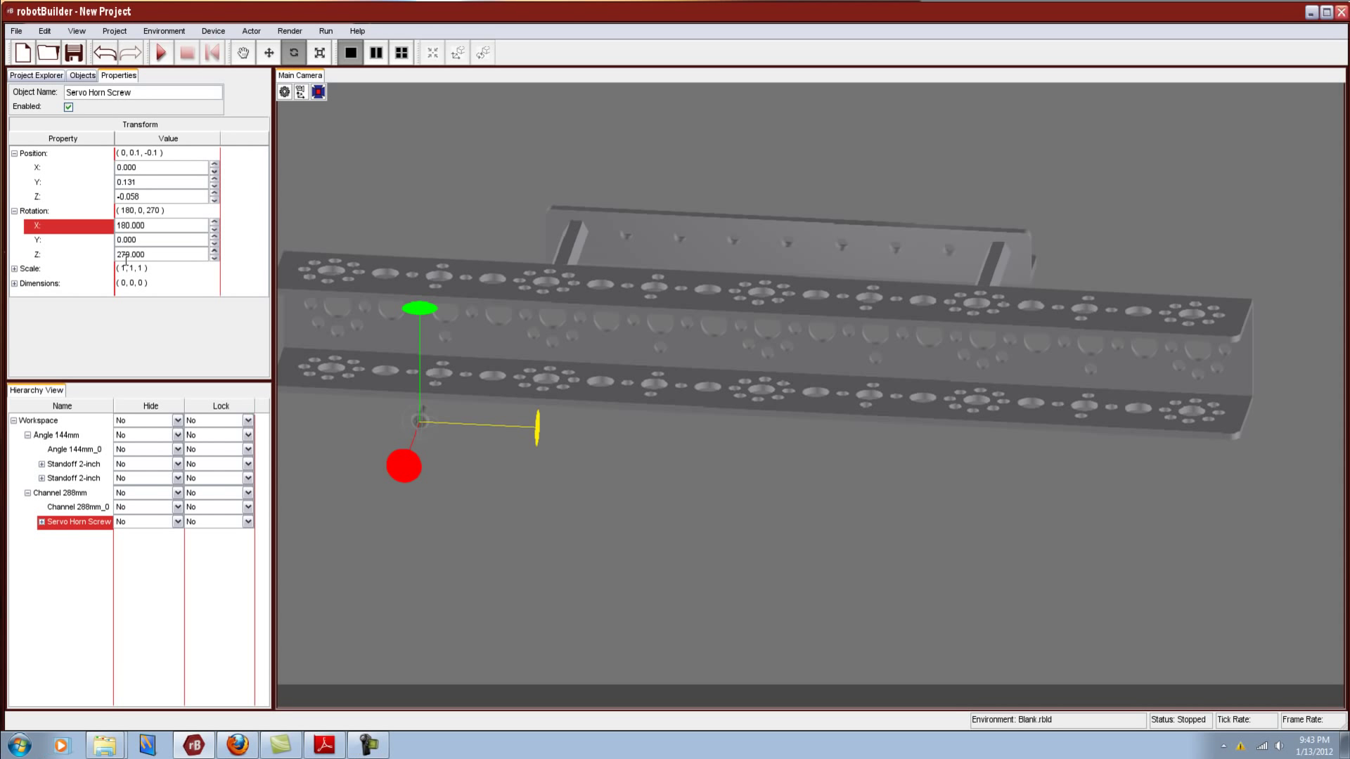
Raise the Servo Horn Screw to X about 0.030 and shift it along the channel to Z about -0.095
click(268, 53)
drag(419, 313, 422, 218)
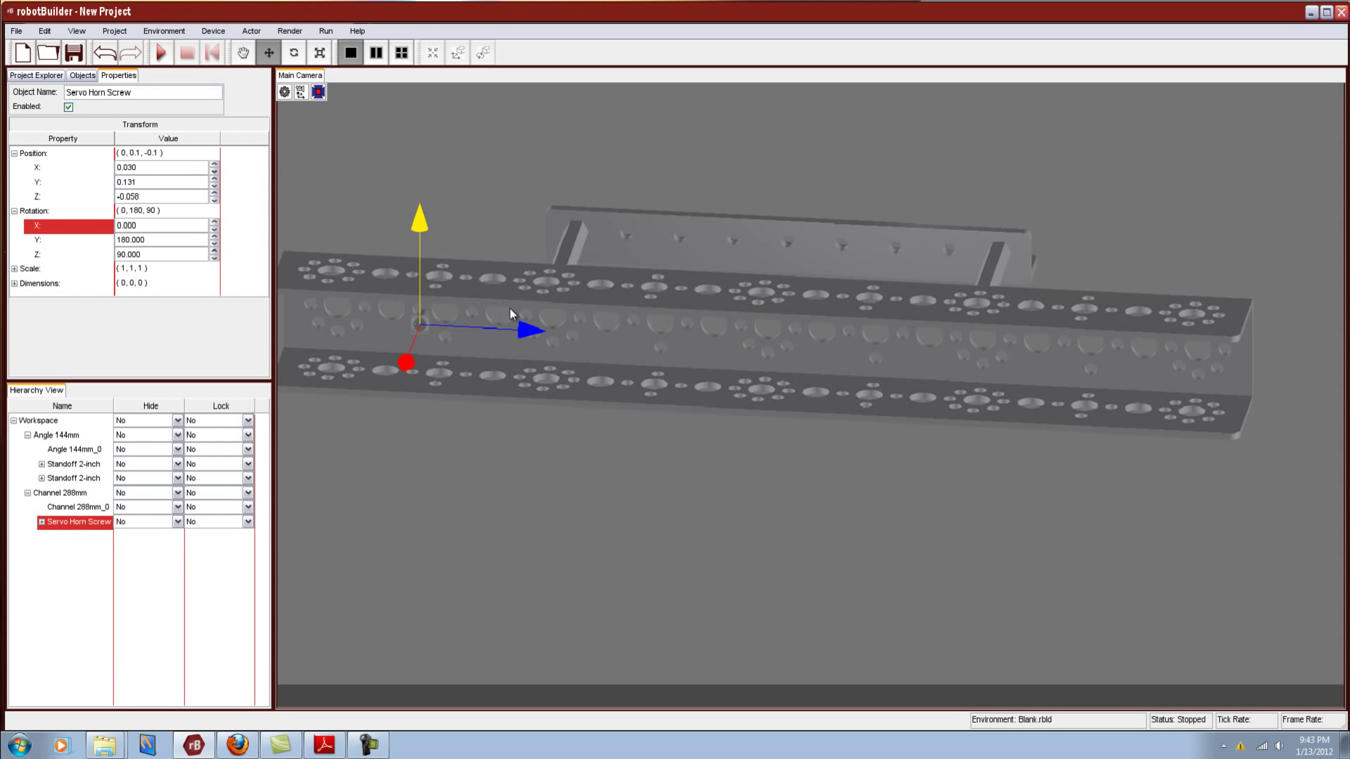
drag(536, 331, 653, 335)
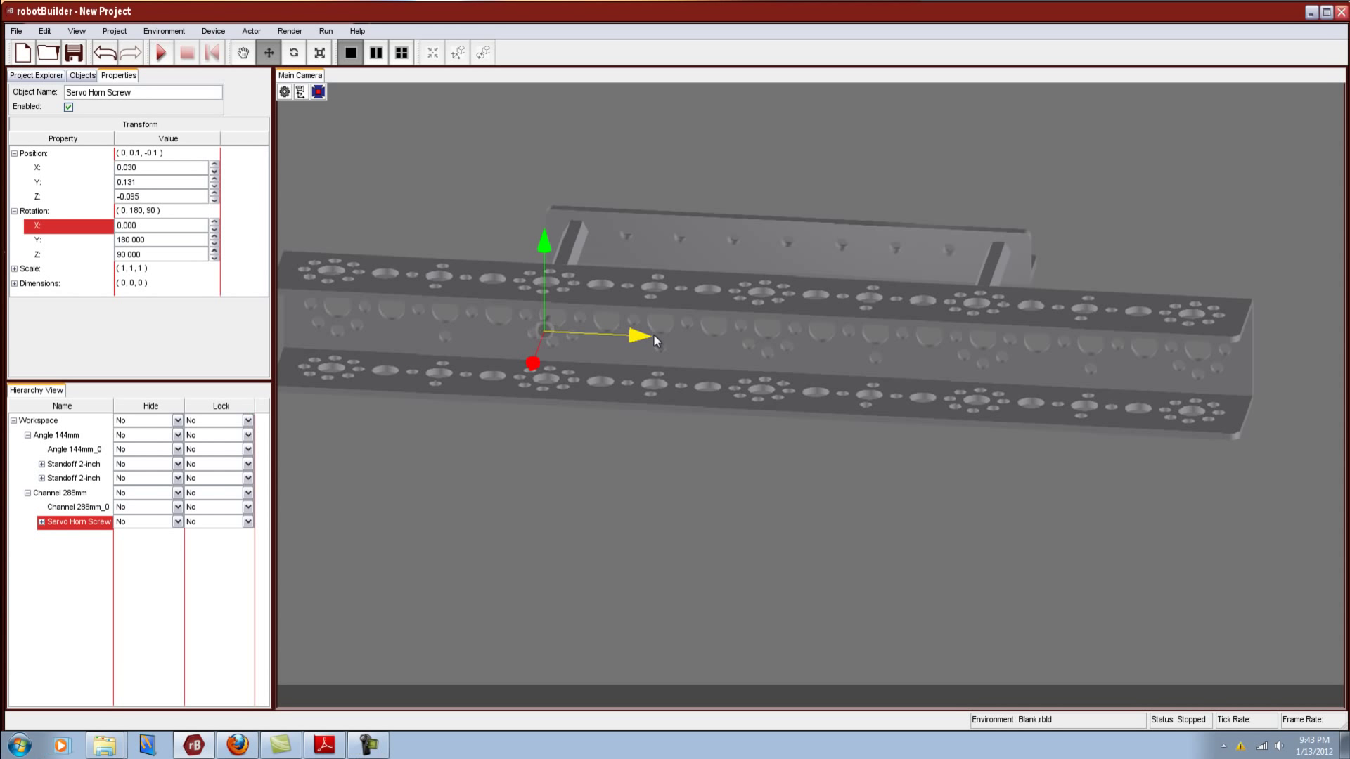
Line the Servo Horn Screw up with the first standoff's hole in the channel side, at X about 0.004 and Z about -0.065
click(301, 92)
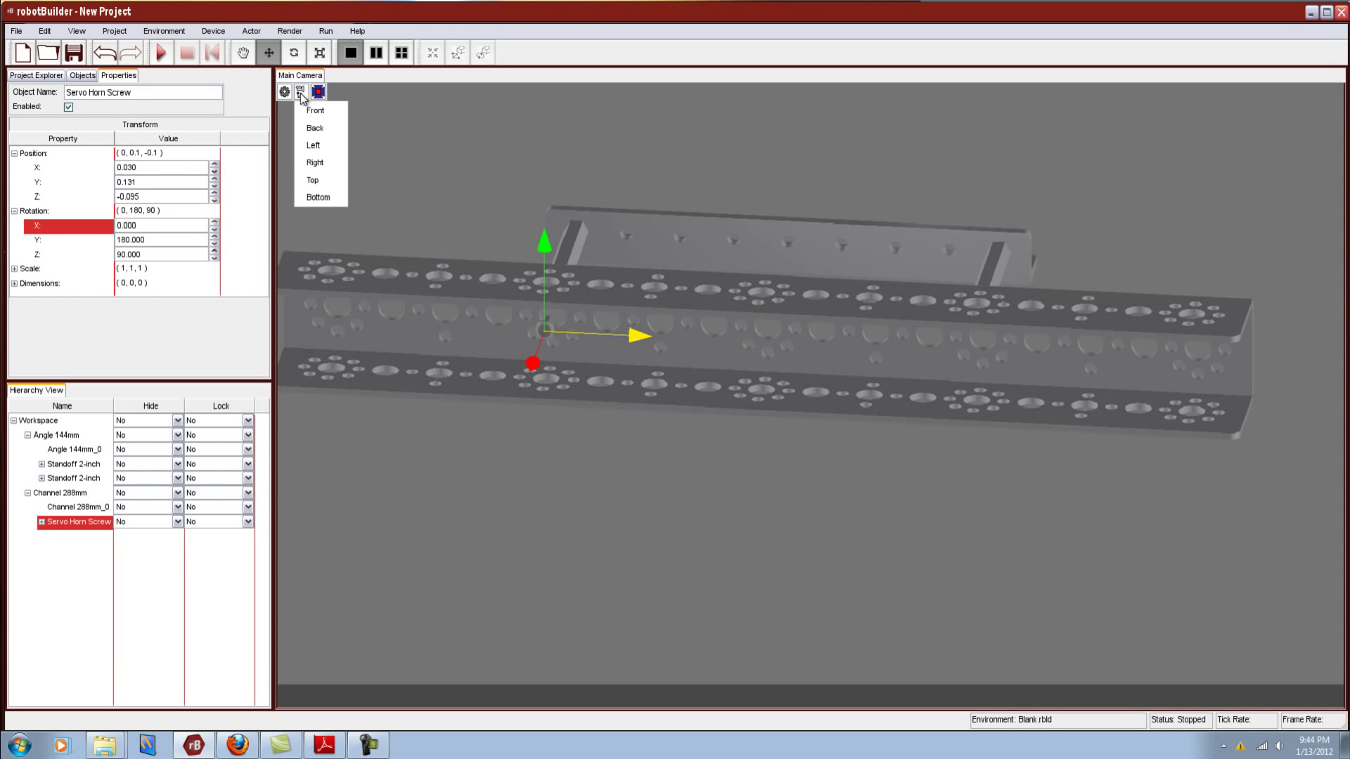
click(320, 198)
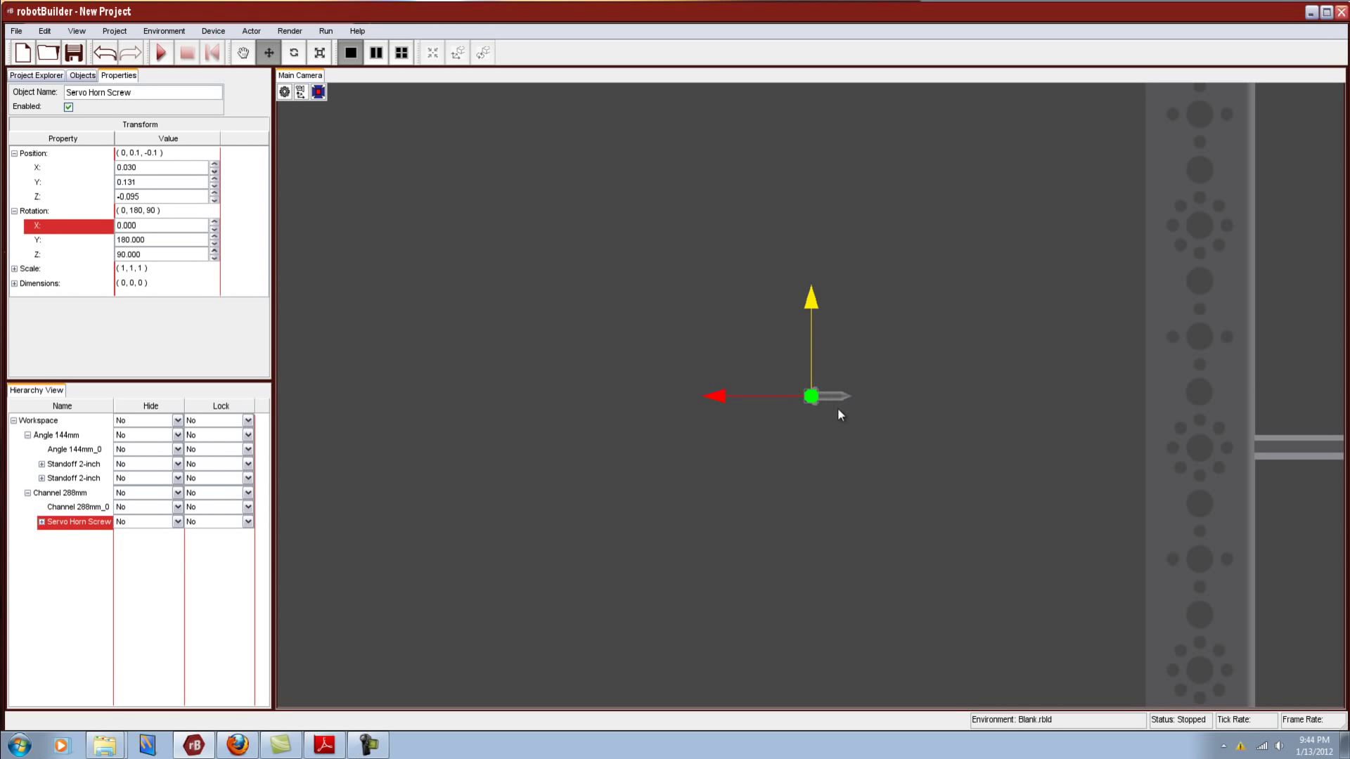
click(301, 92)
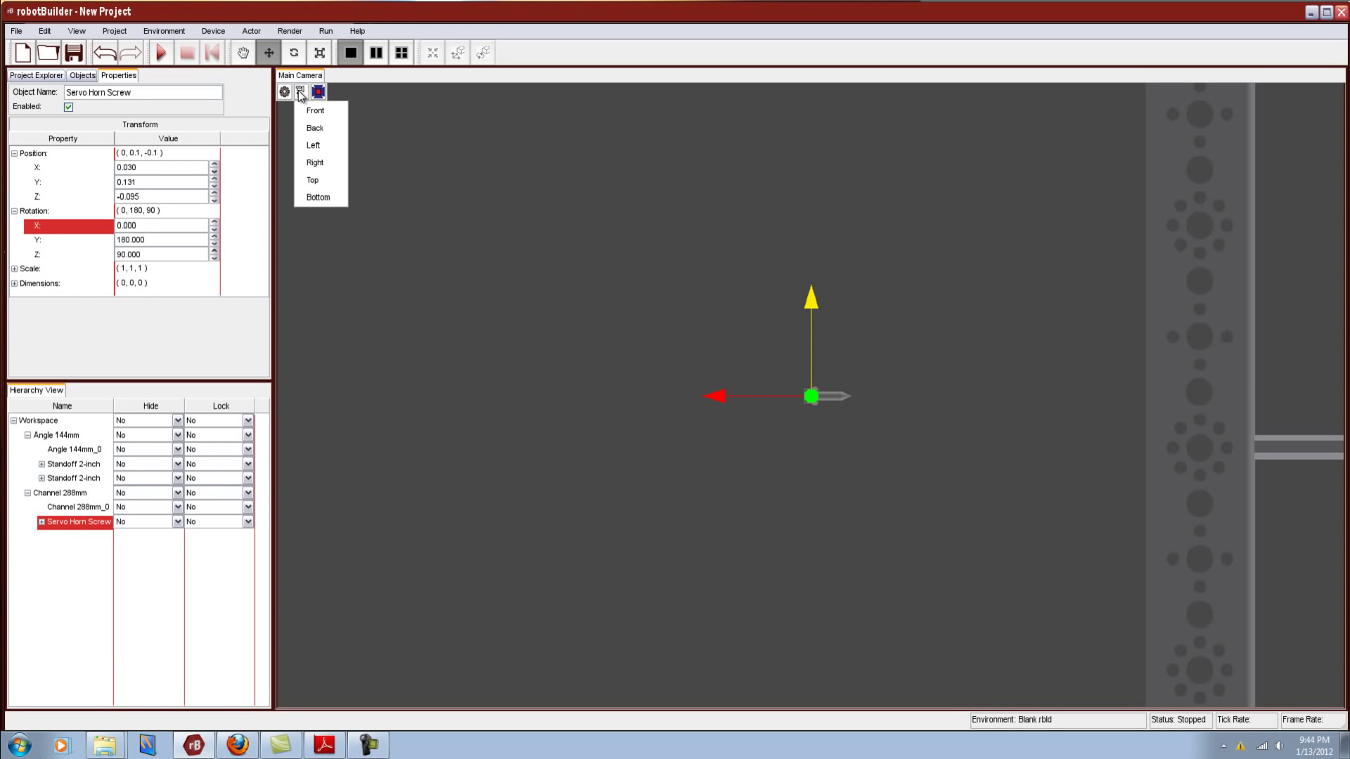
click(314, 146)
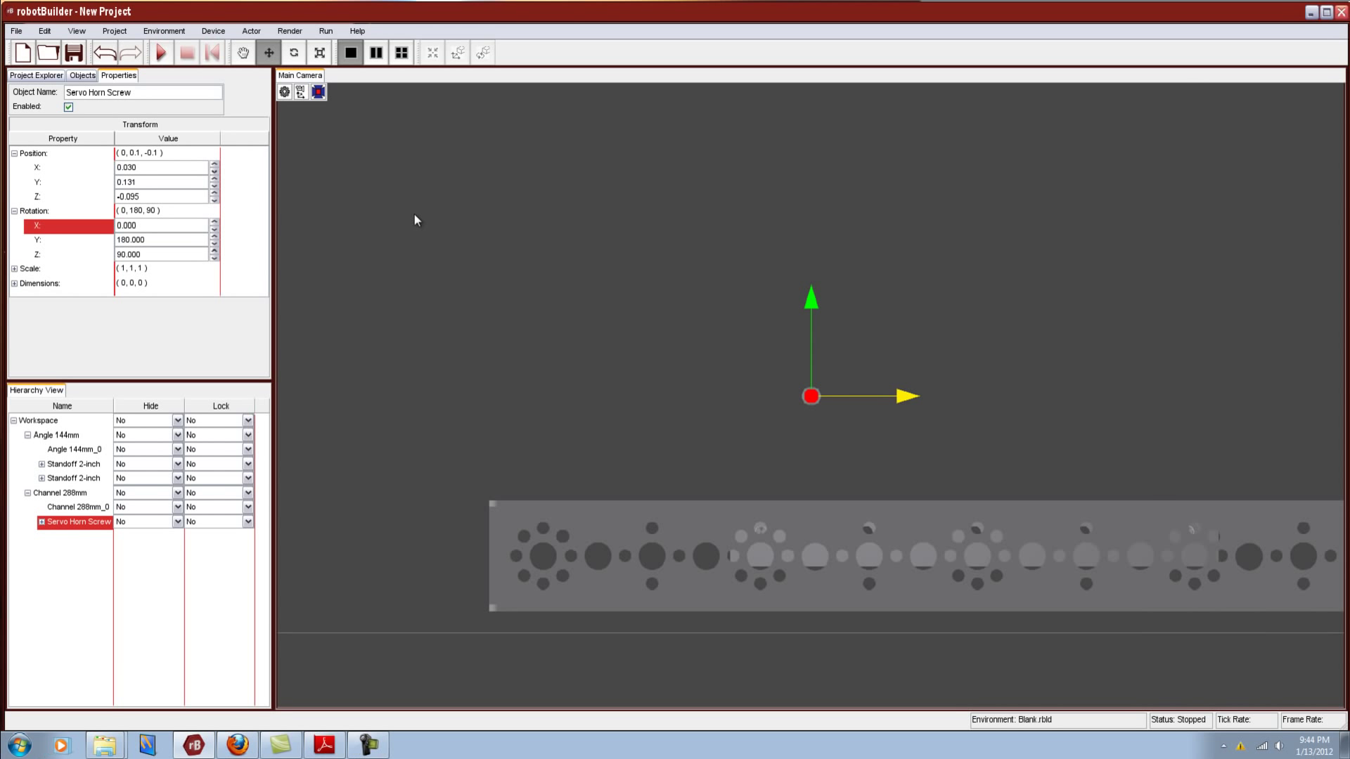
mouse_move(504, 244)
middle_down()
mouse_move(547, 262)
mouse_move(493, 257)
middle_up()
drag(750, 257, 770, 364)
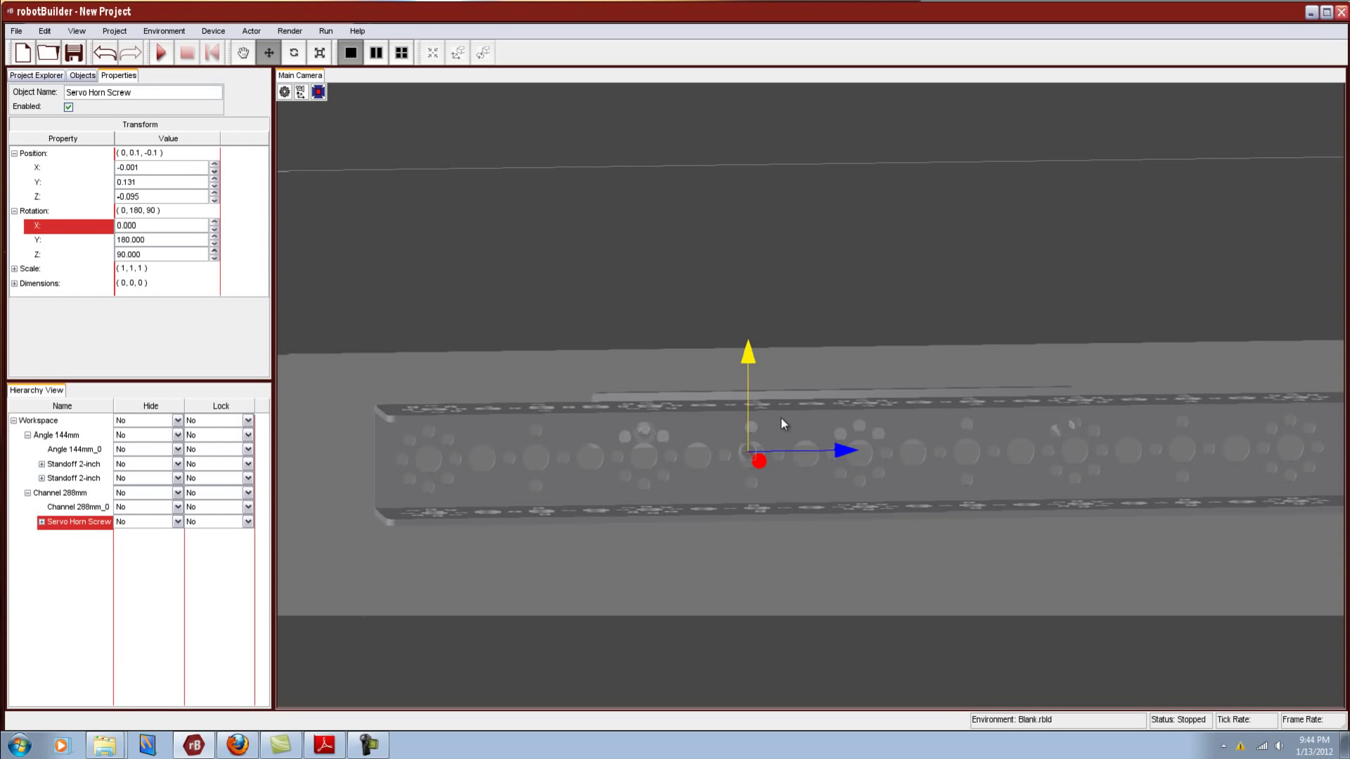
drag(842, 454, 737, 452)
drag(646, 359, 646, 341)
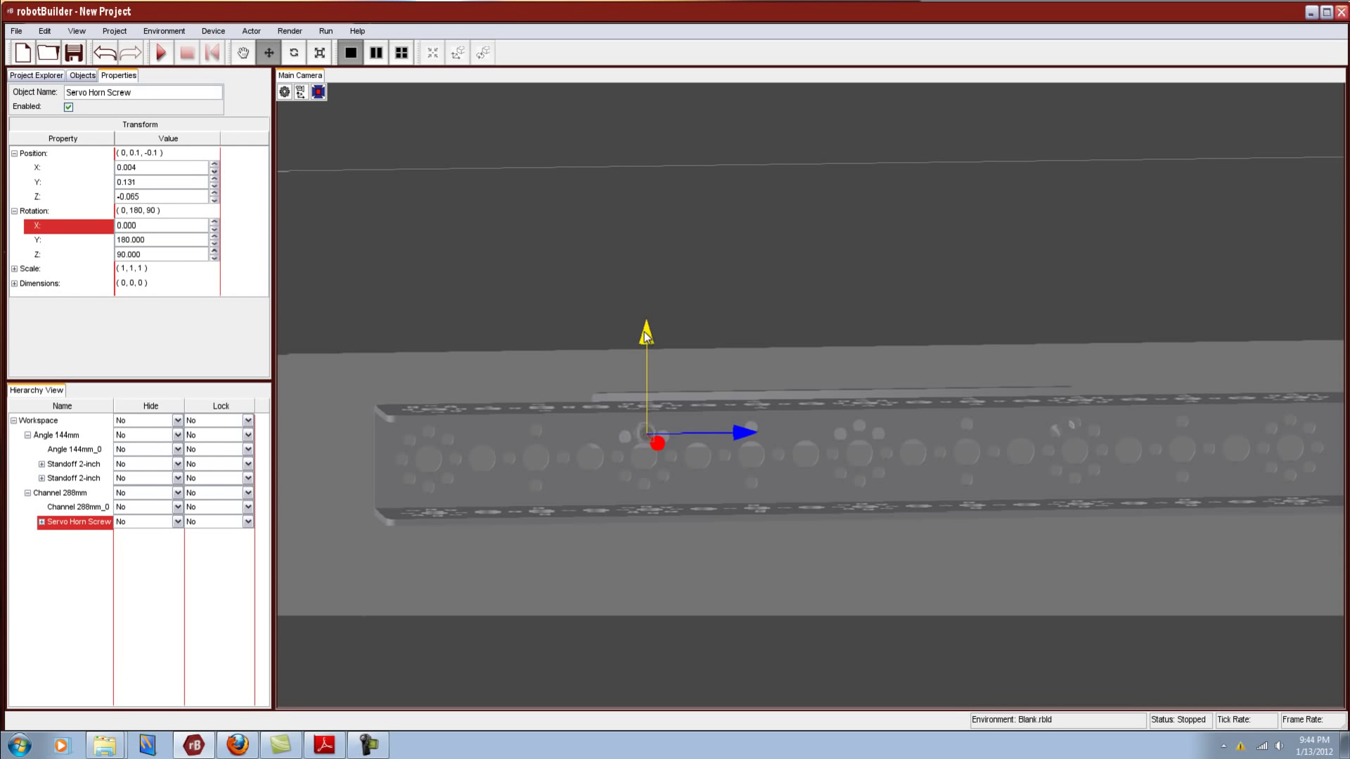
From the front view, bring the Servo Horn Screw into the channel wall at standoff height, with X about -0.009 and Y about 0.002
click(302, 94)
click(318, 145)
click(298, 94)
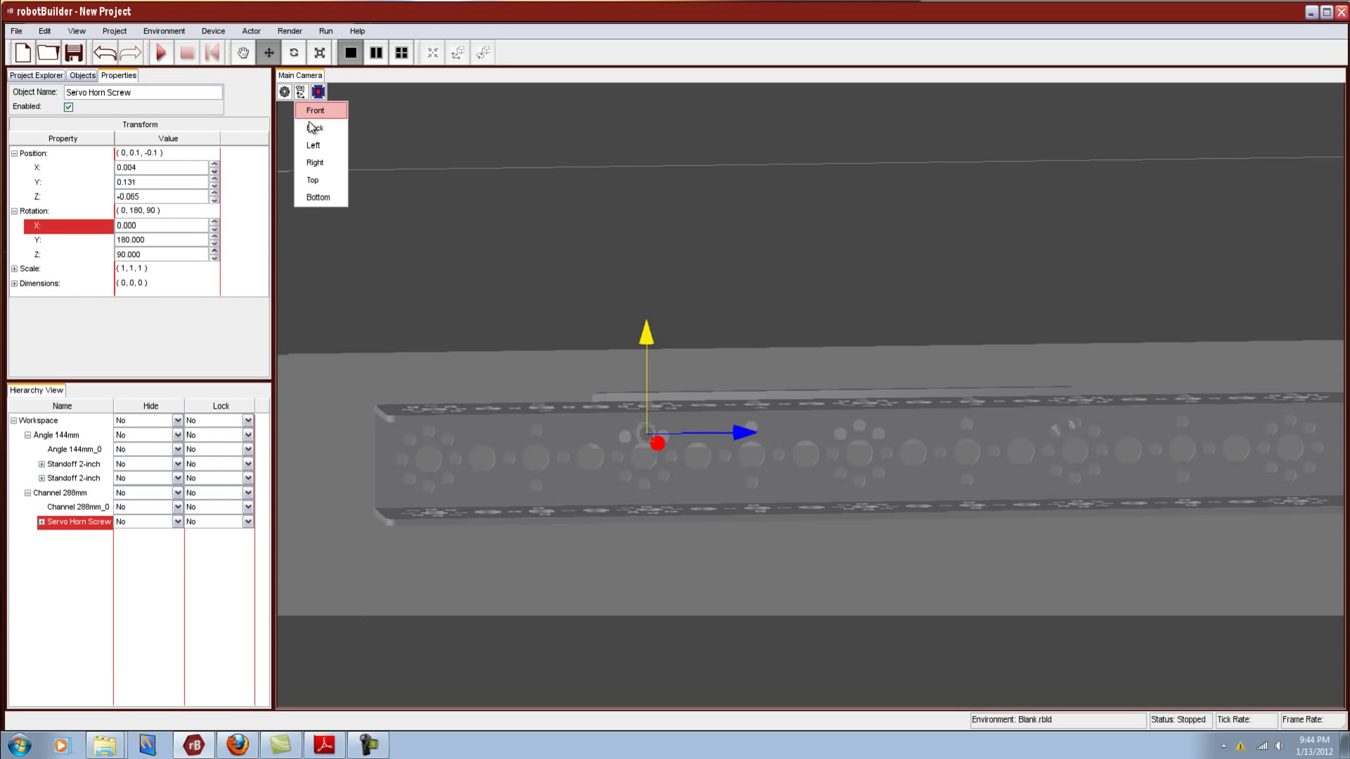
click(310, 112)
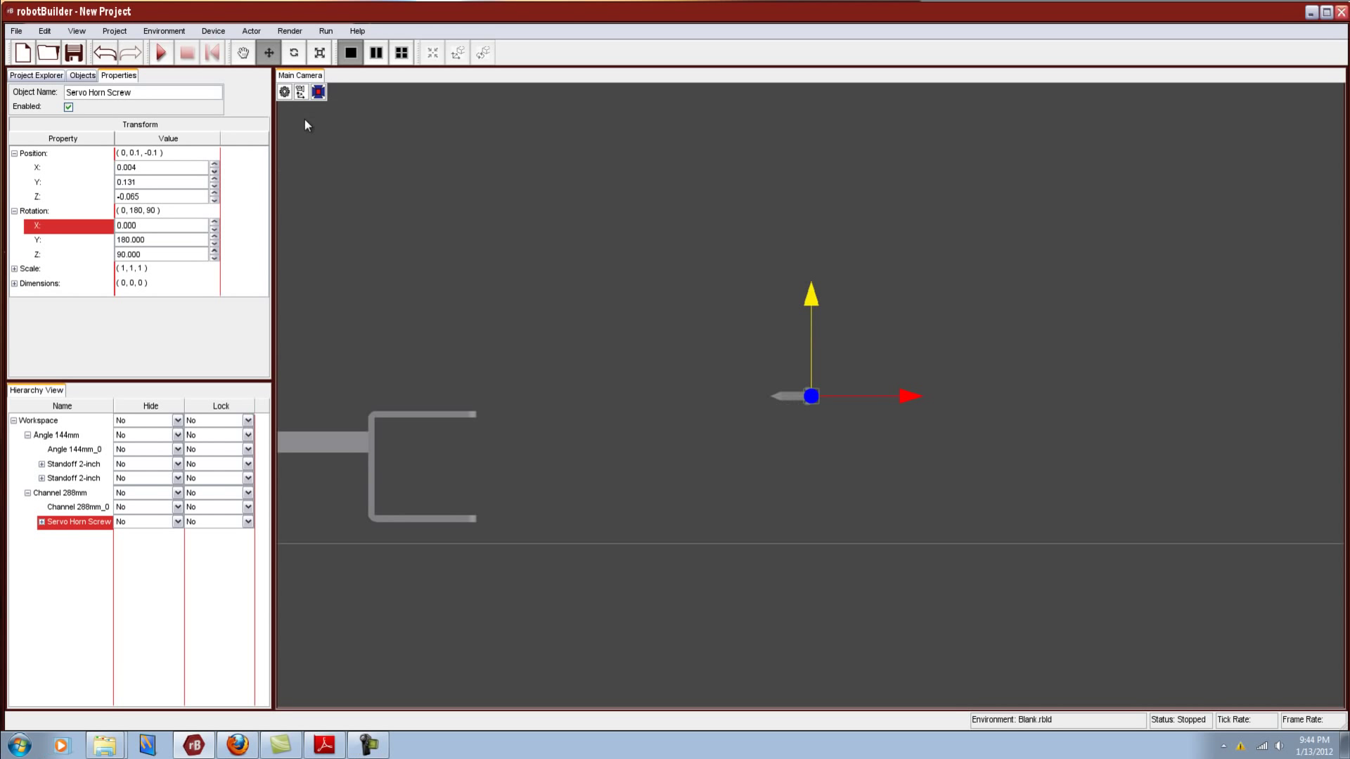
drag(907, 398, 507, 421)
drag(417, 282, 423, 320)
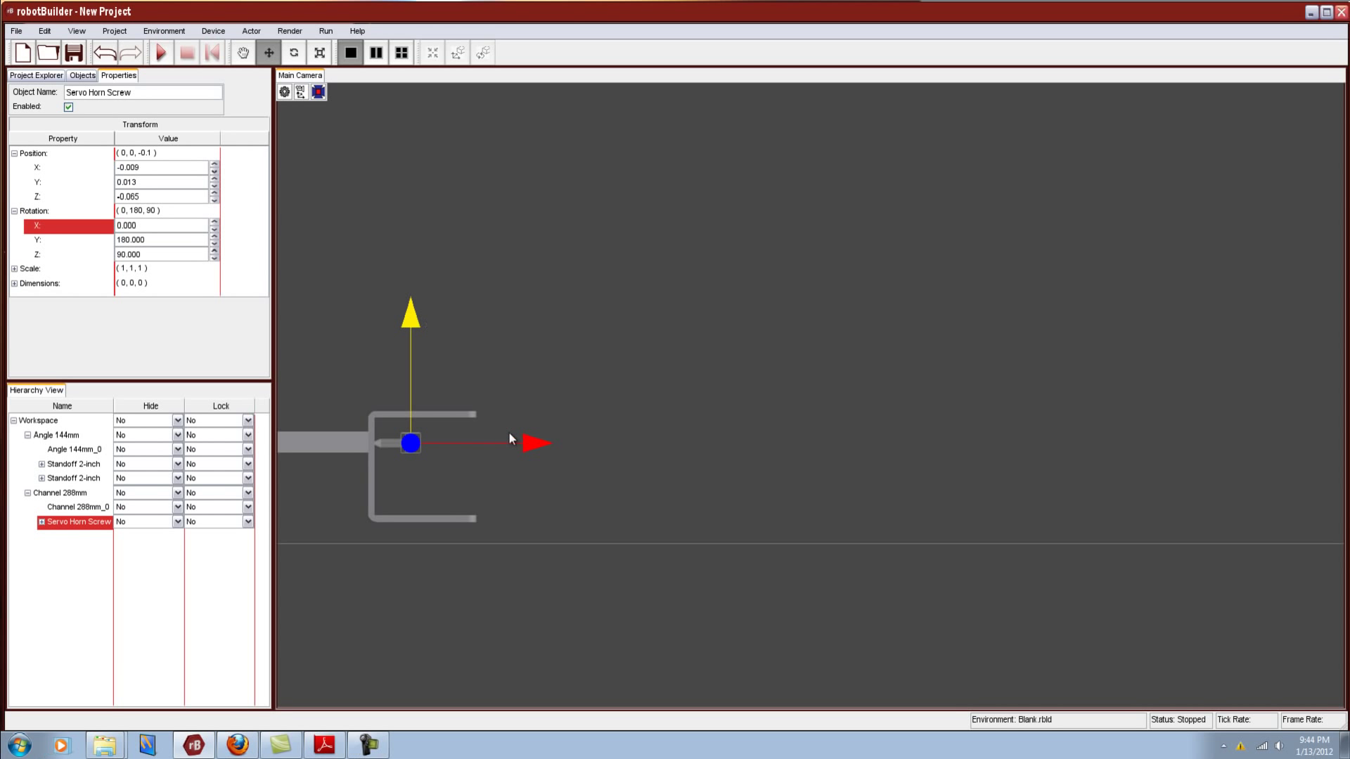
drag(530, 443, 494, 441)
Pull the Servo Horn Screw back out of the channel wall to Y about 0.026 and raise it to X about -0.008
middle_drag(566, 446, 465, 456)
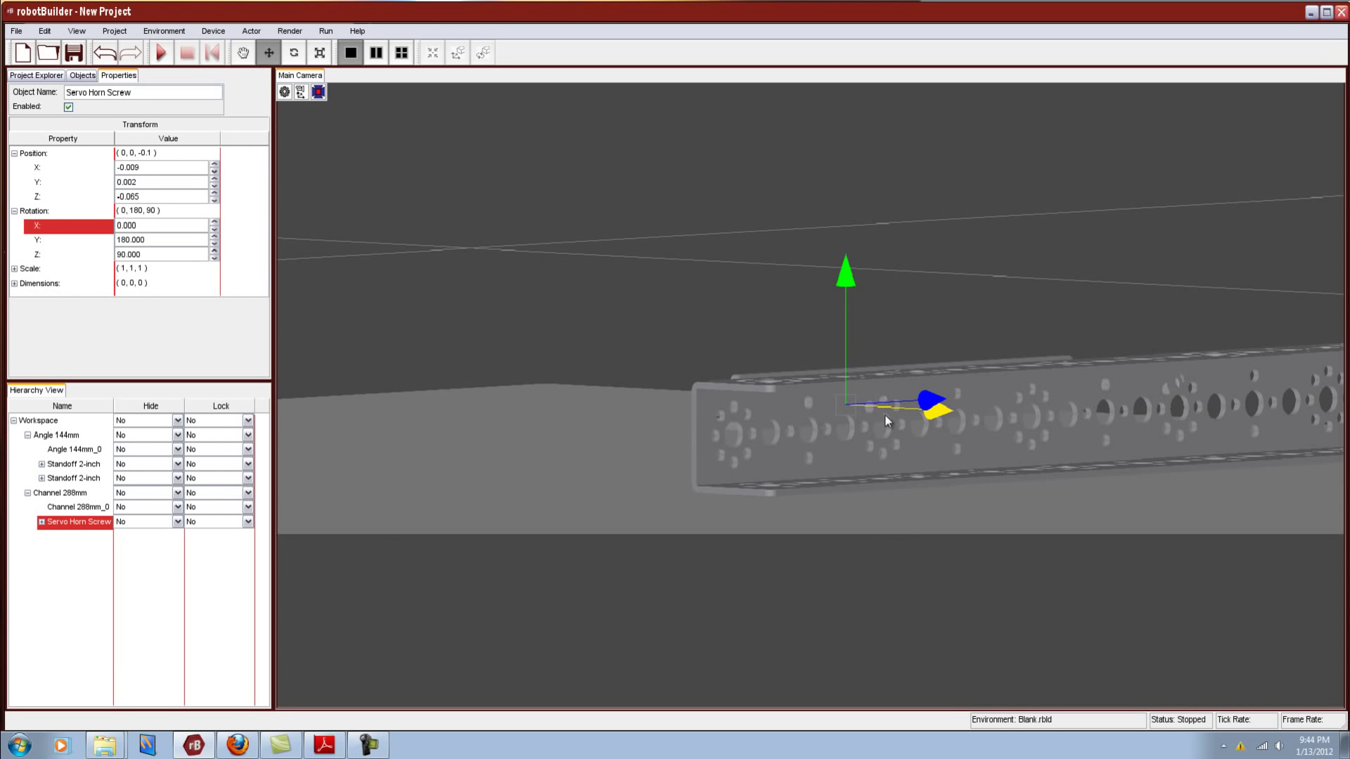
drag(928, 402, 1057, 409)
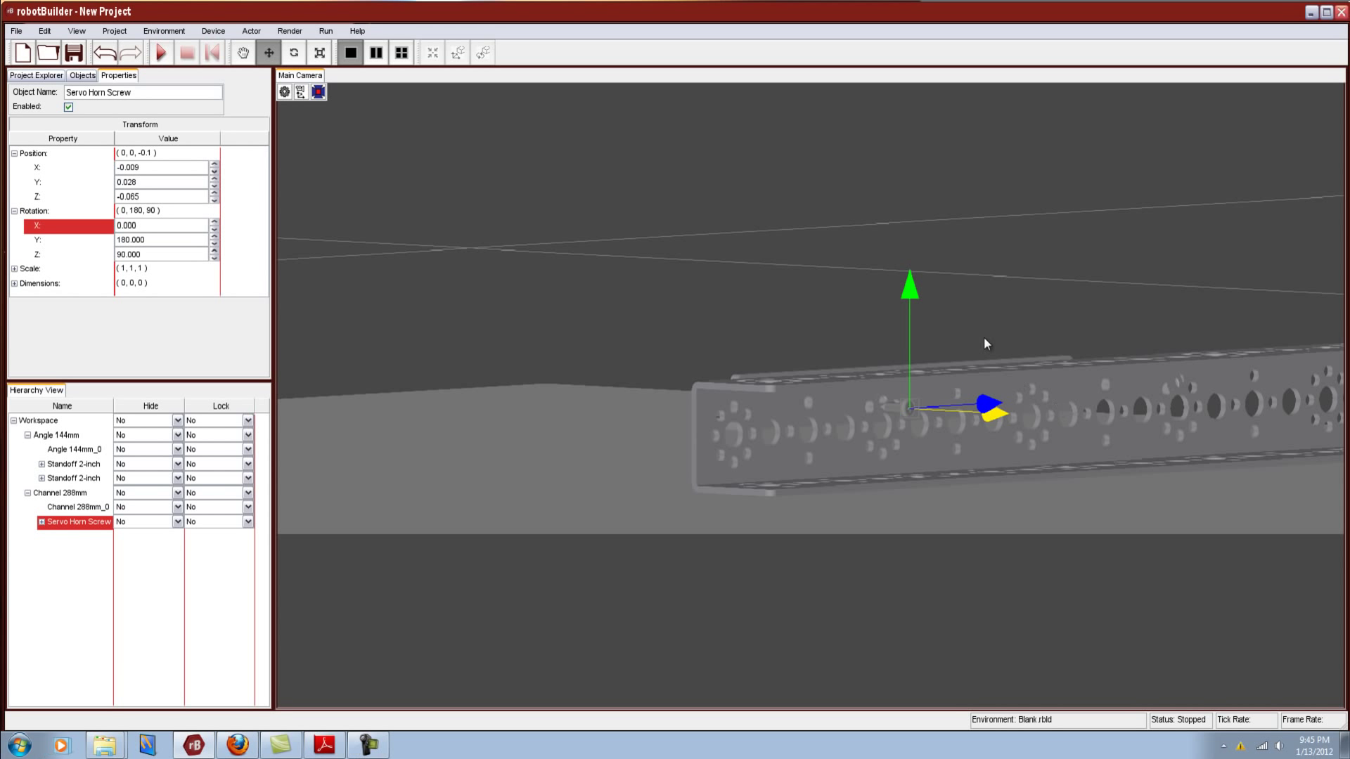
drag(911, 288, 914, 283)
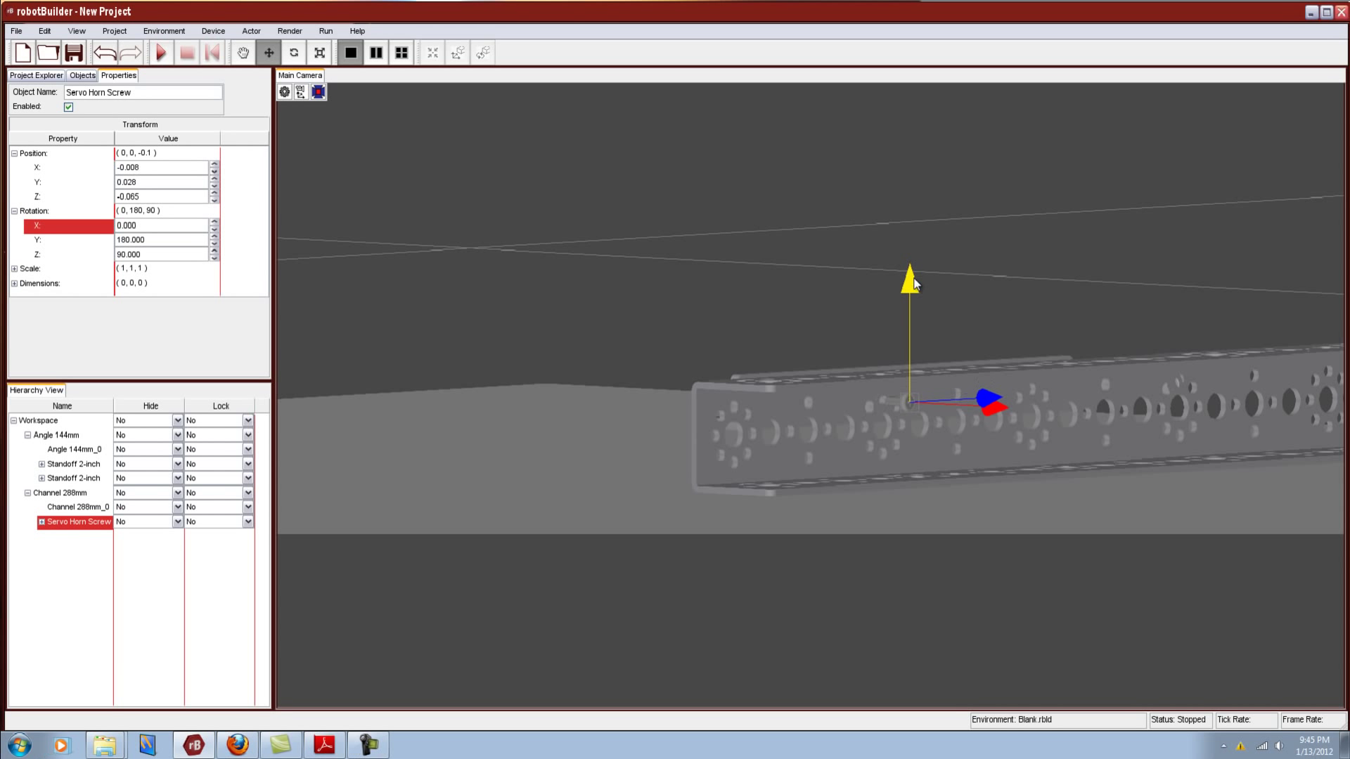
mouse_move(994, 406)
mouse_down()
mouse_move(981, 415)
mouse_move(993, 415)
mouse_up()
Examine the Servo Horn Screw's alignment with the channel's side hole and standoff up close from several directions
scroll(892, 421, up, 5)
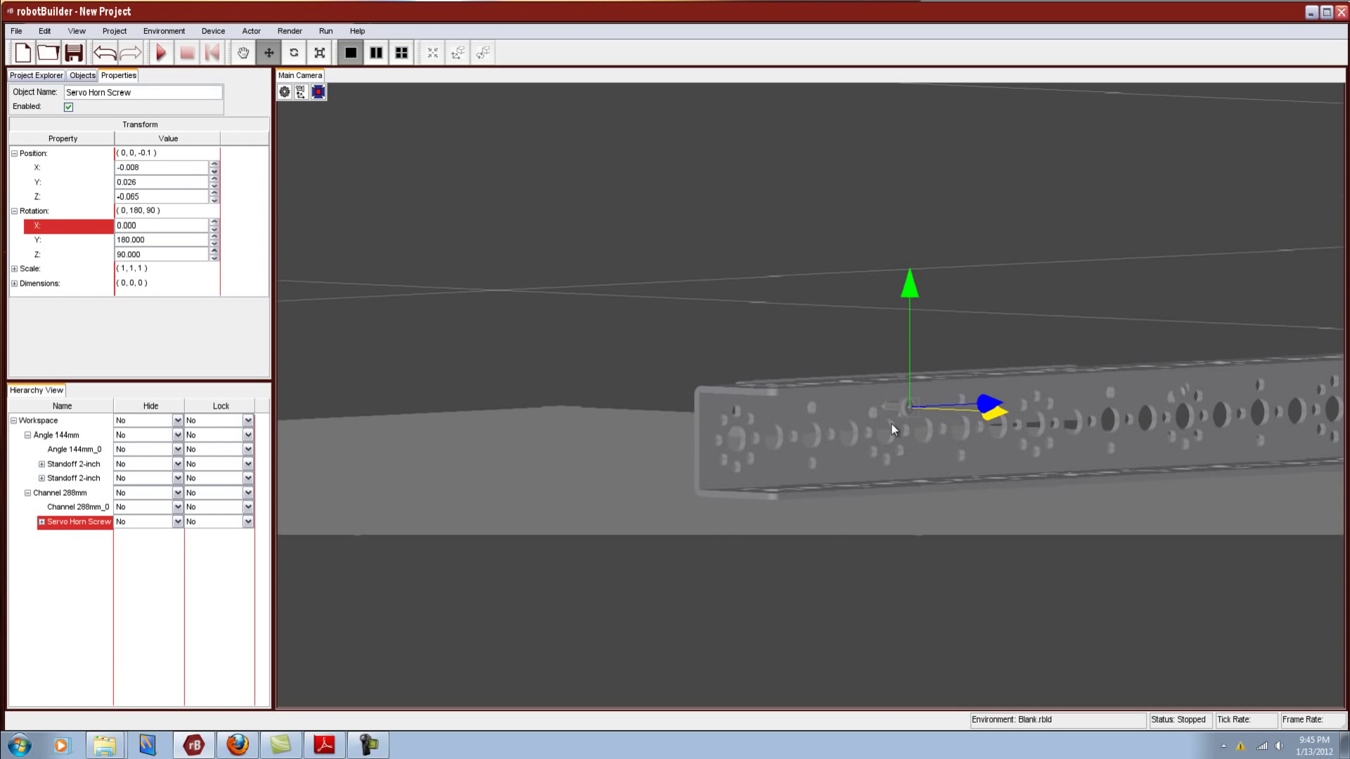
middle_drag(898, 441, 904, 491)
scroll(989, 488, up, 5)
scroll(977, 441, down, 5)
middle_drag(978, 440, 964, 388)
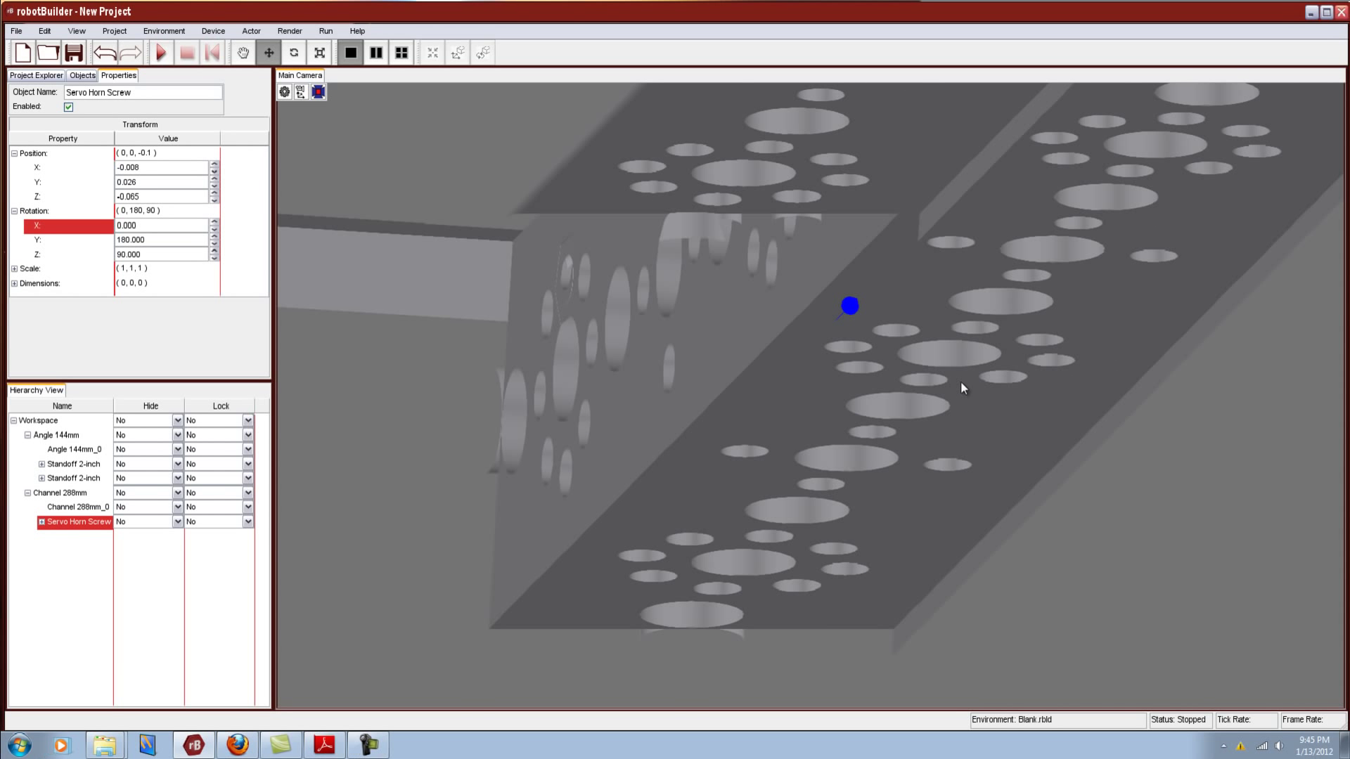
scroll(961, 382, down, 1)
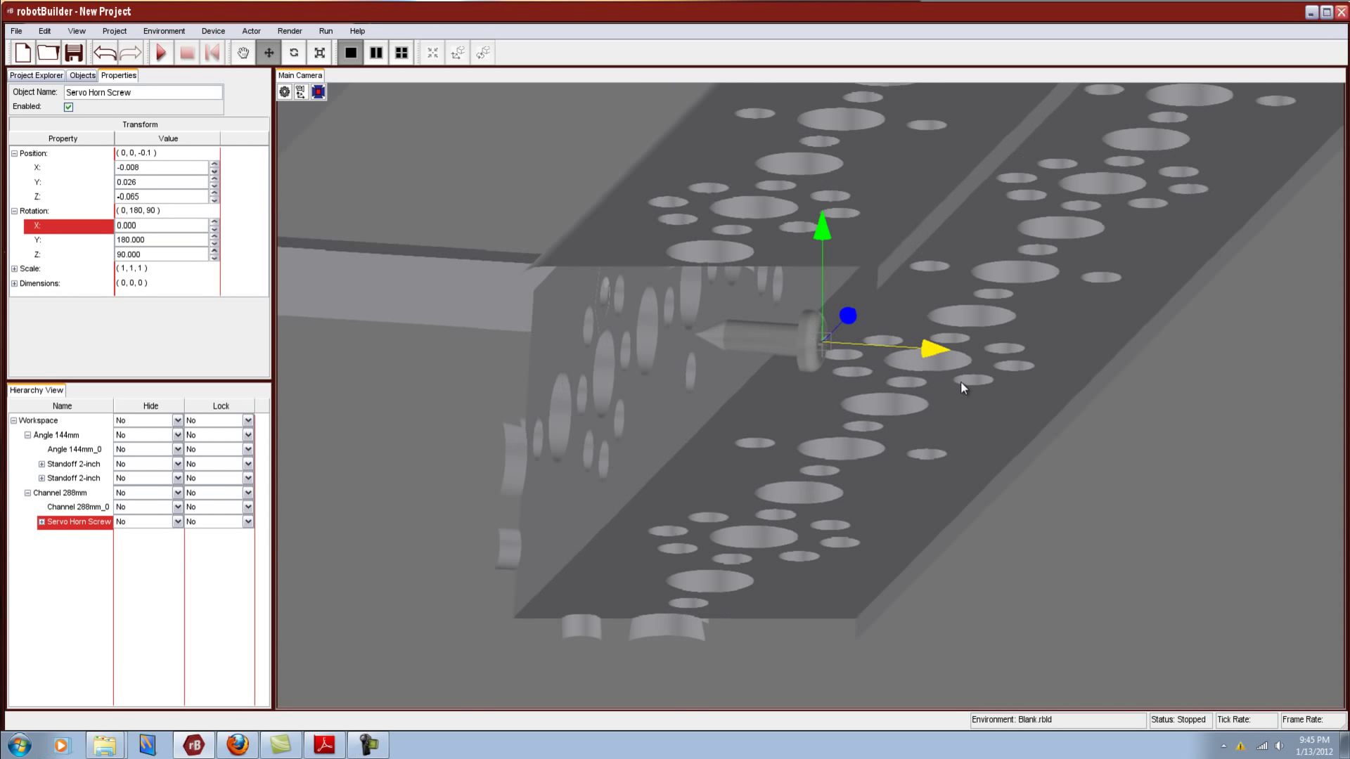
click(293, 53)
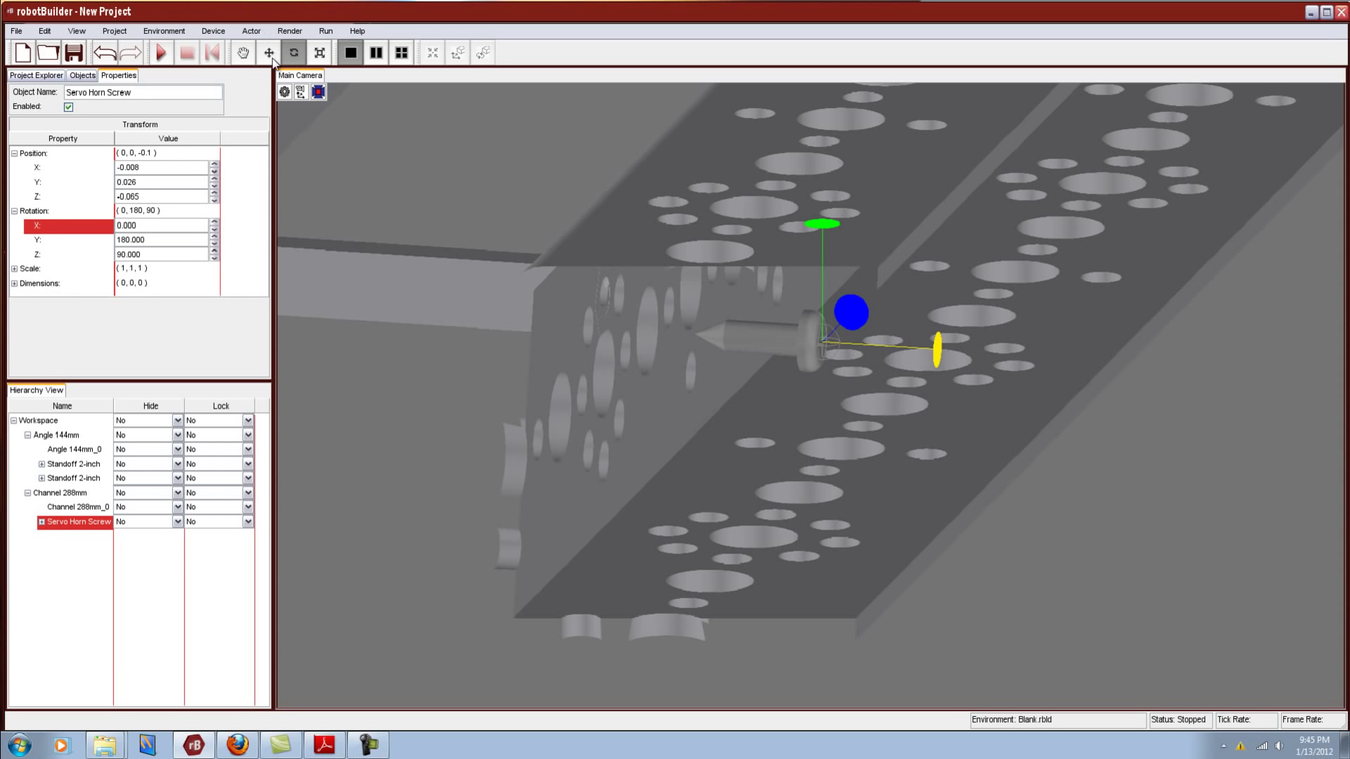
click(243, 53)
drag(1159, 385, 774, 398)
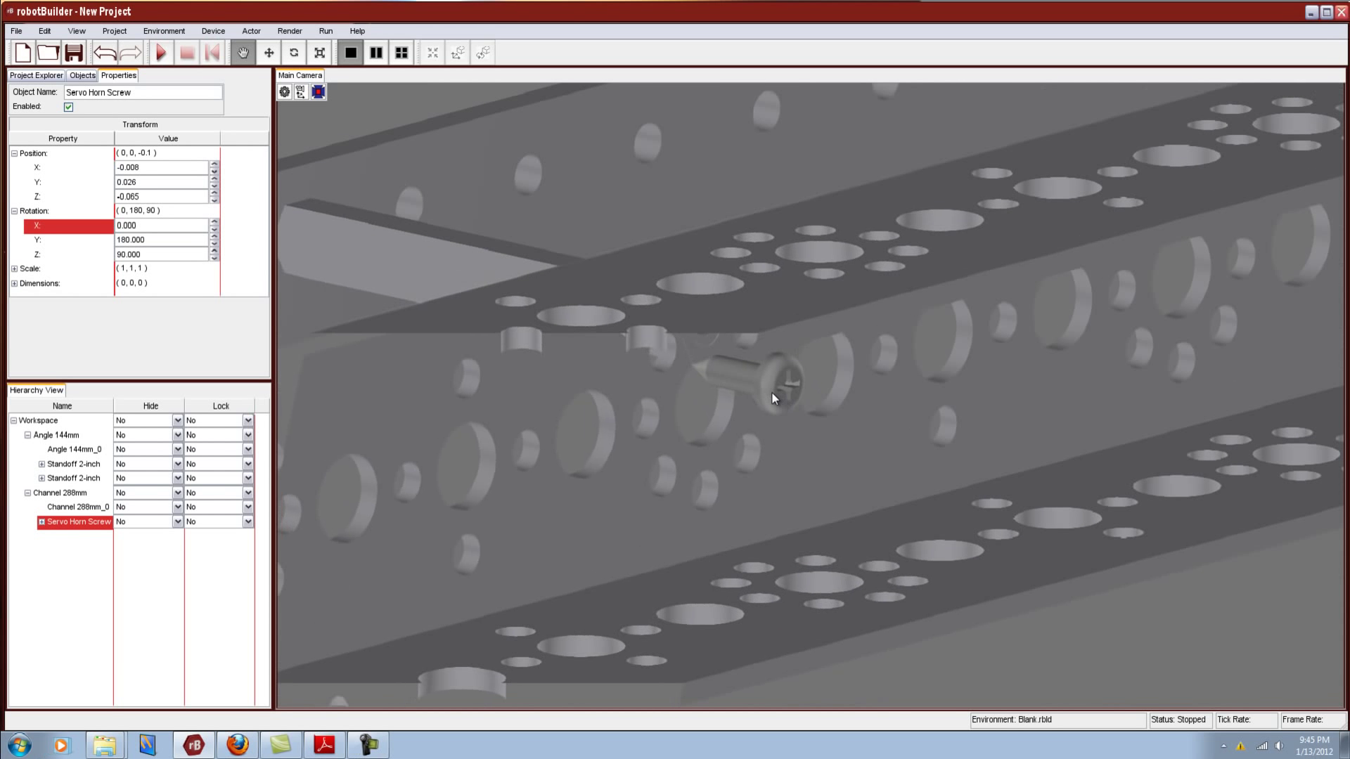
click(269, 53)
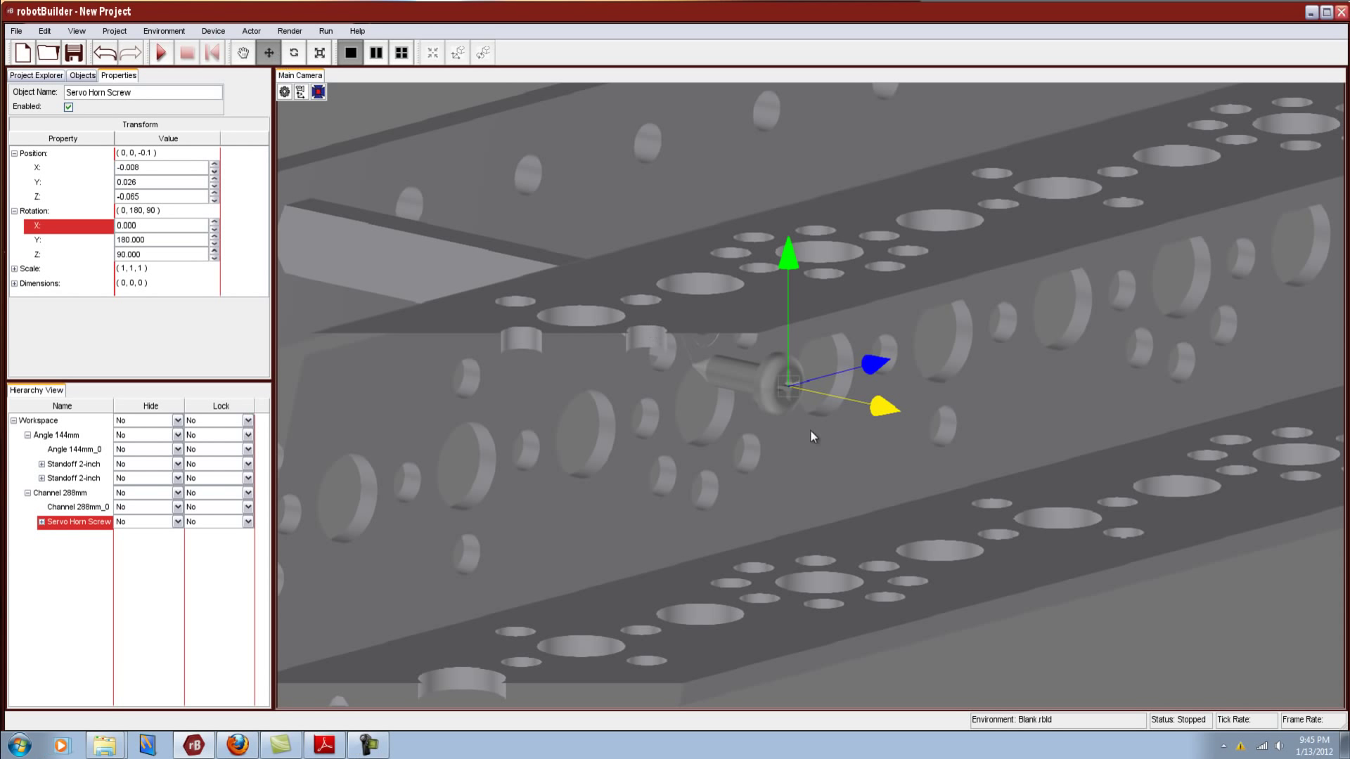
Raise the Servo Horn Screw to X about -0.005 and bring it toward the channel wall, with Y about 0.019 and Z about -0.068
drag(787, 270, 788, 237)
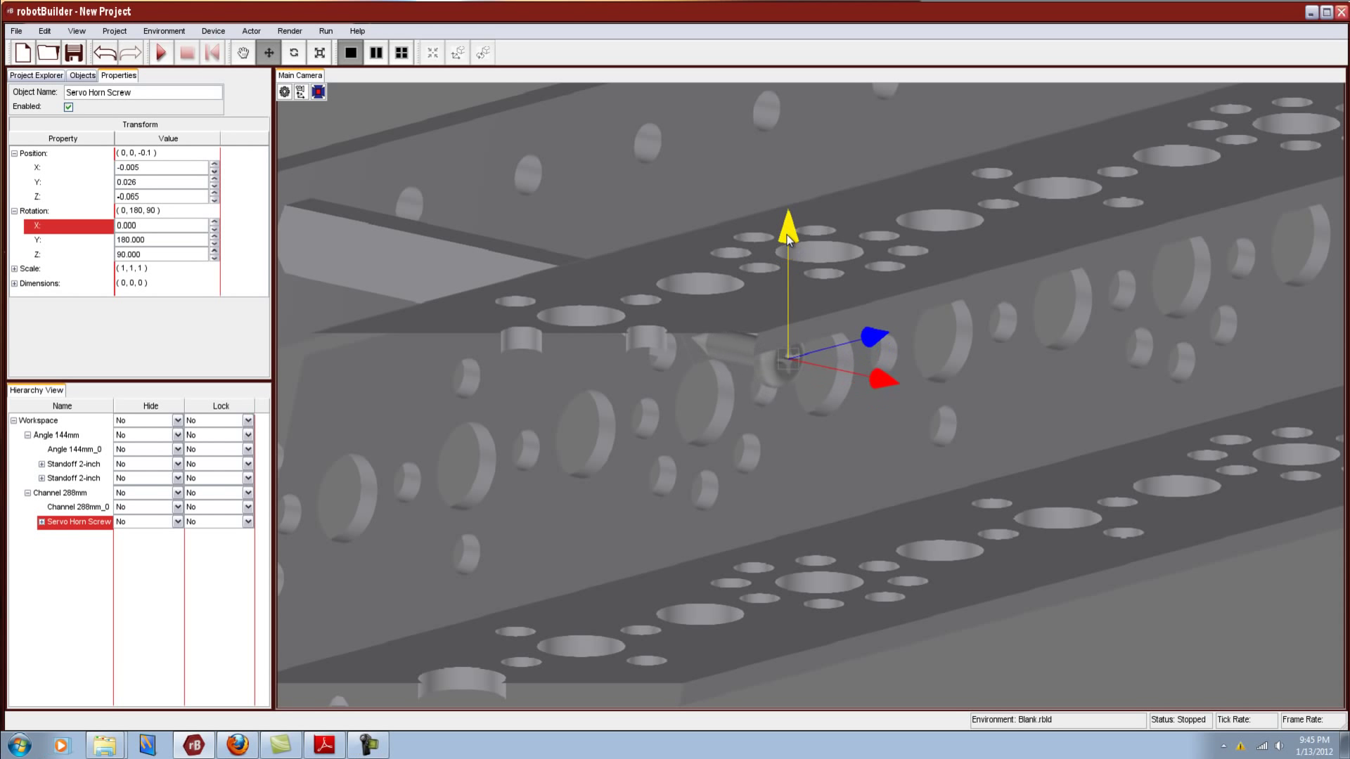
drag(881, 382, 881, 426)
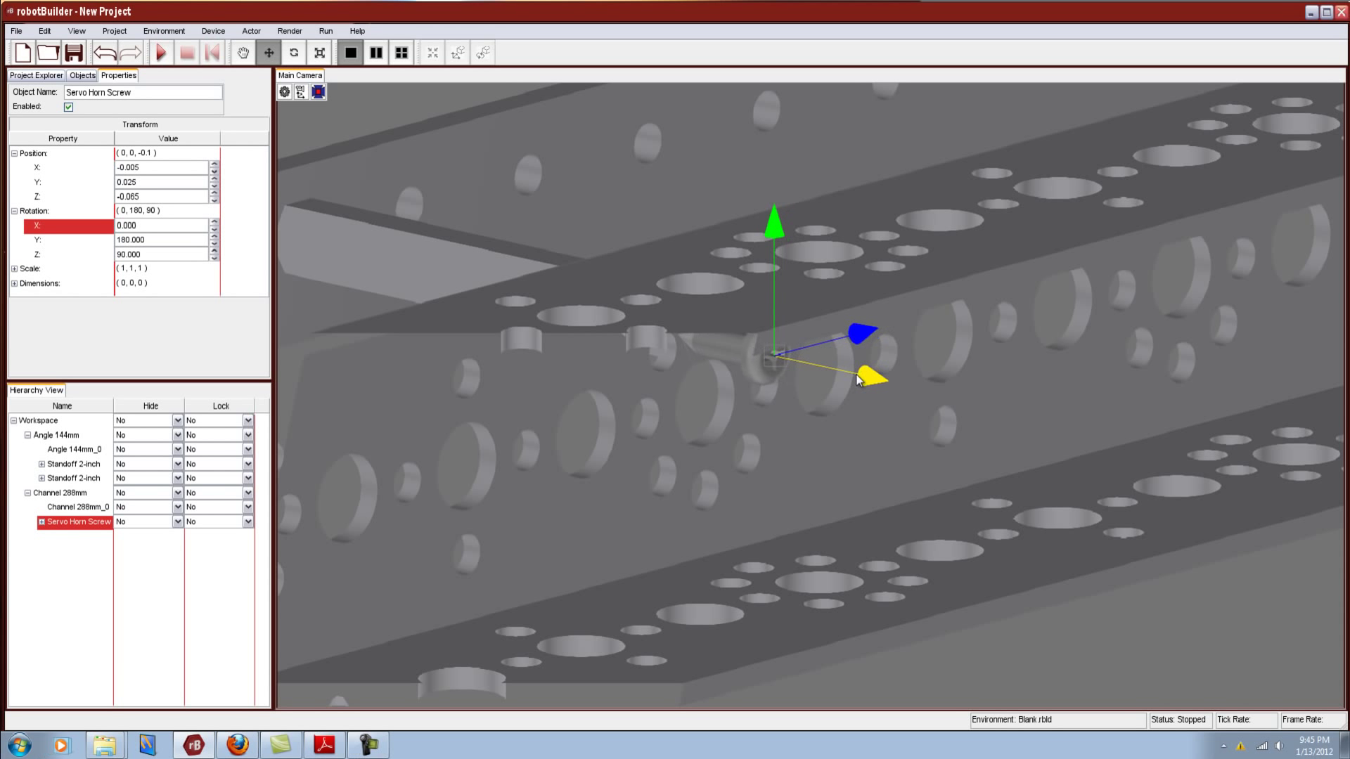
scroll(879, 442, down, 2)
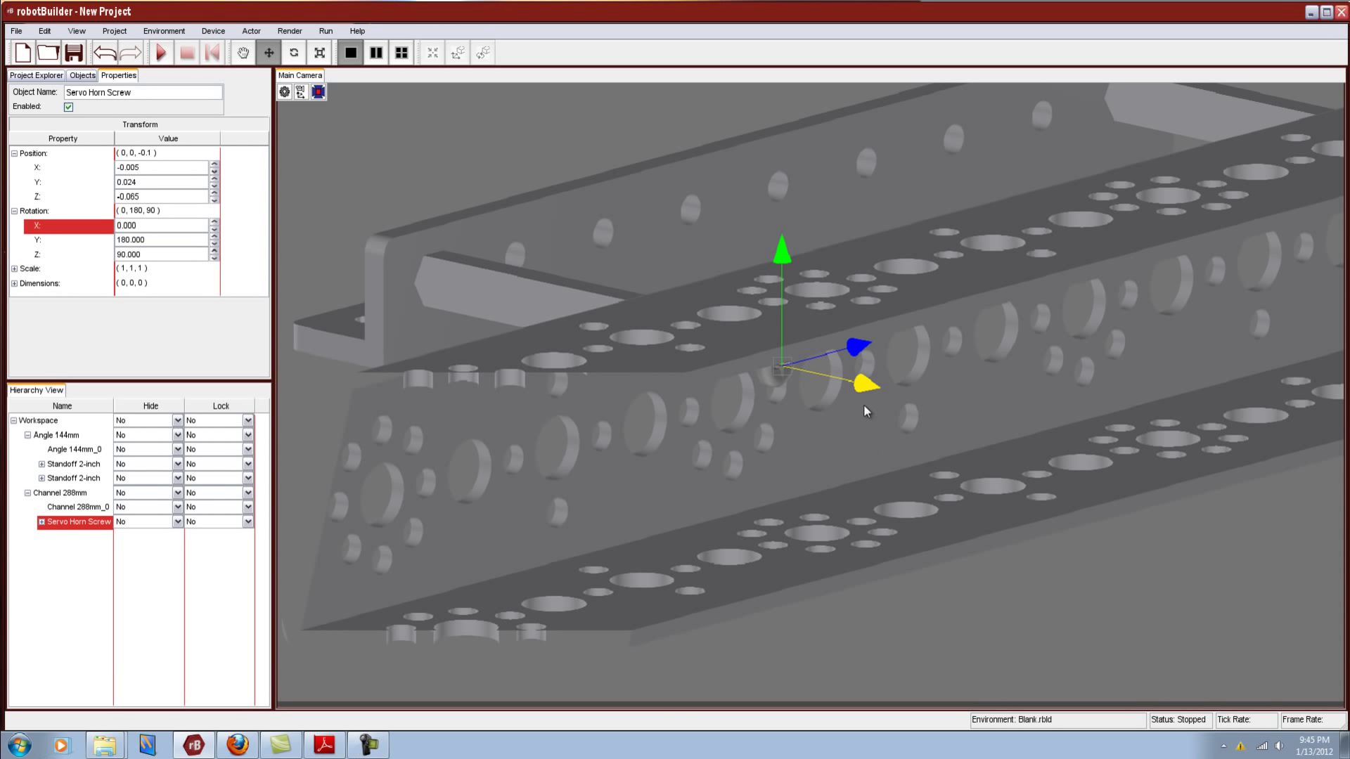
scroll(859, 415, up, 3)
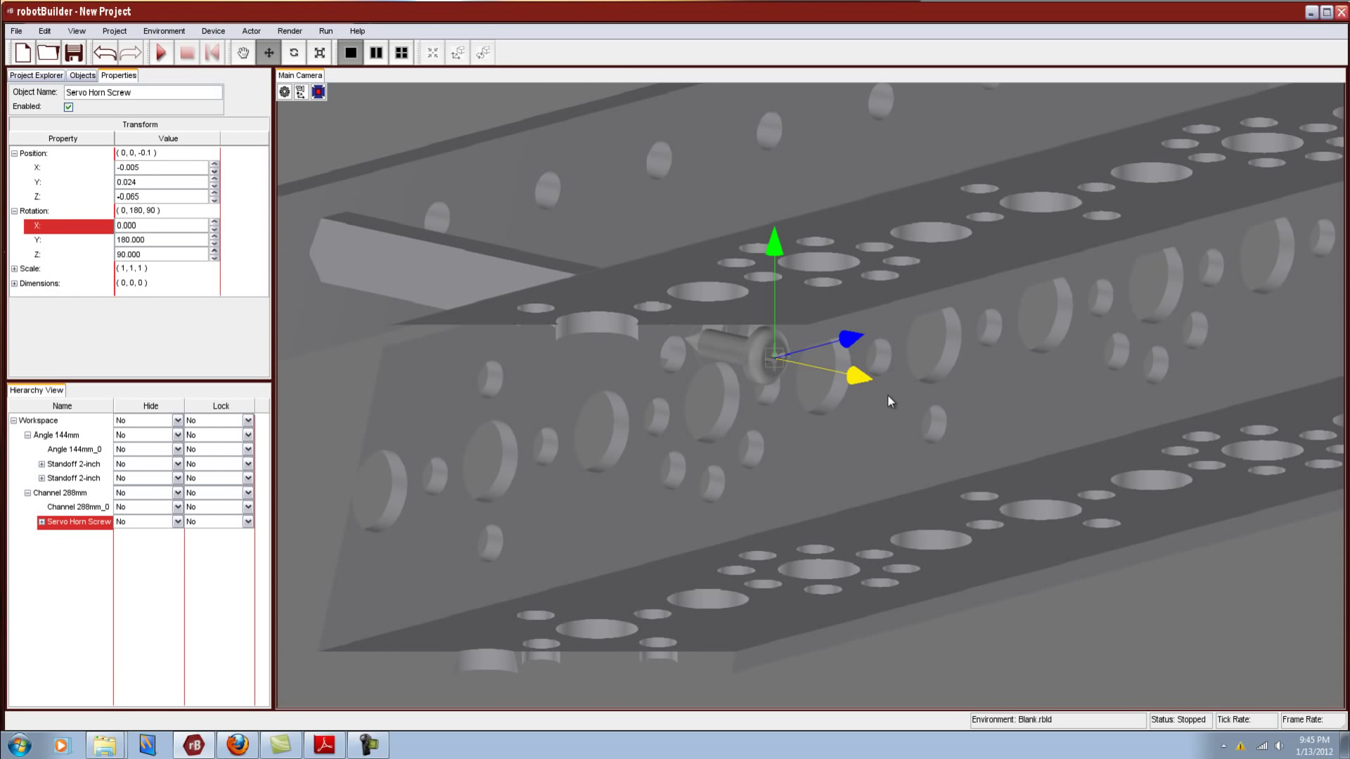
drag(850, 340, 817, 352)
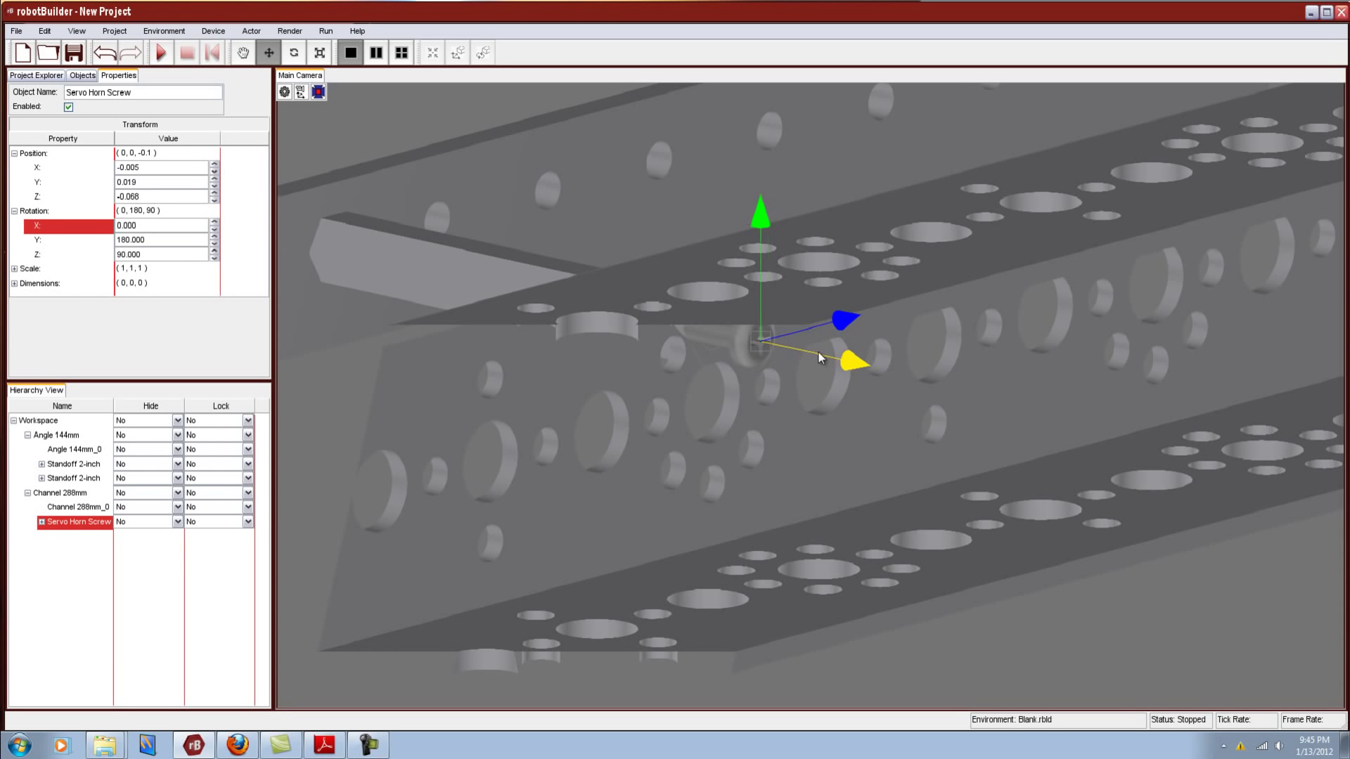
Check the Servo Horn Screw from the top and left views, and line it up with the standoff's channel hole at X about -0.009, Y 0.011 and Z -0.081
click(301, 91)
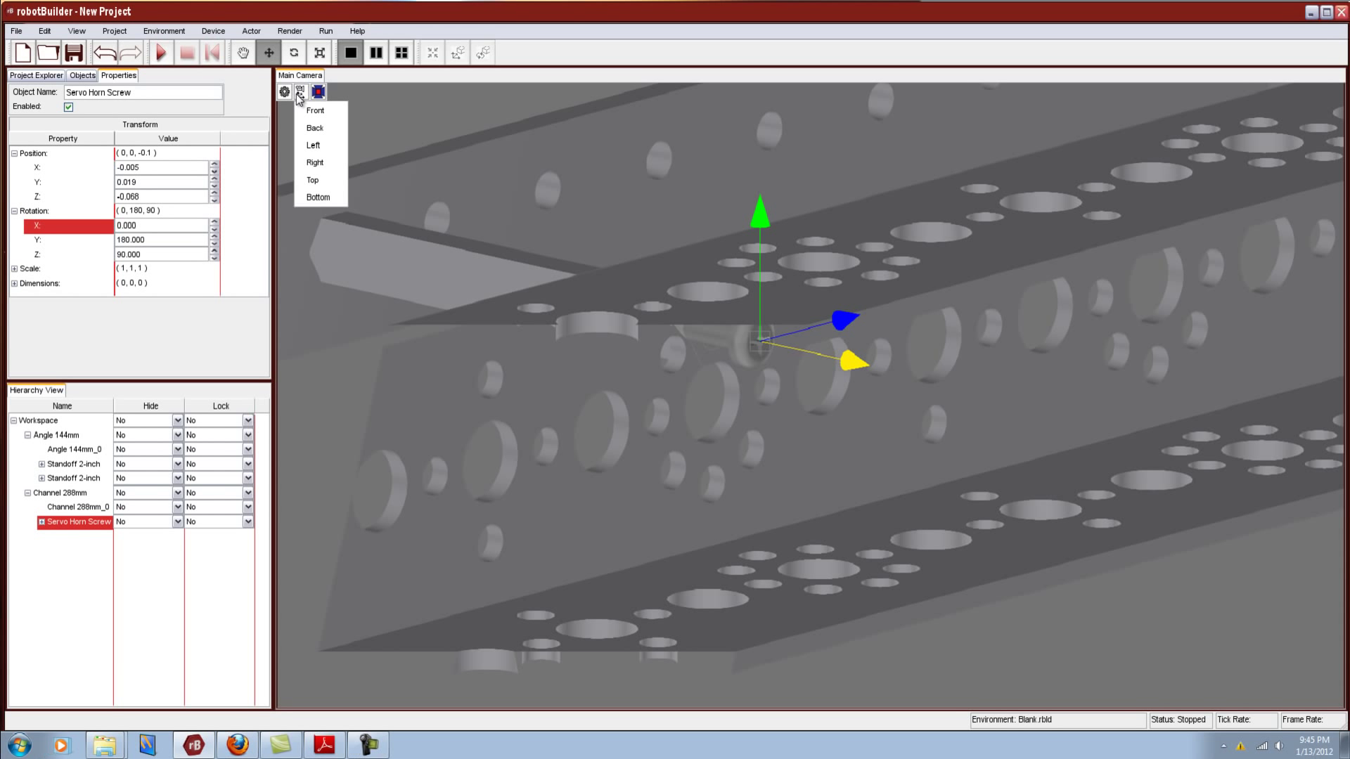
click(323, 180)
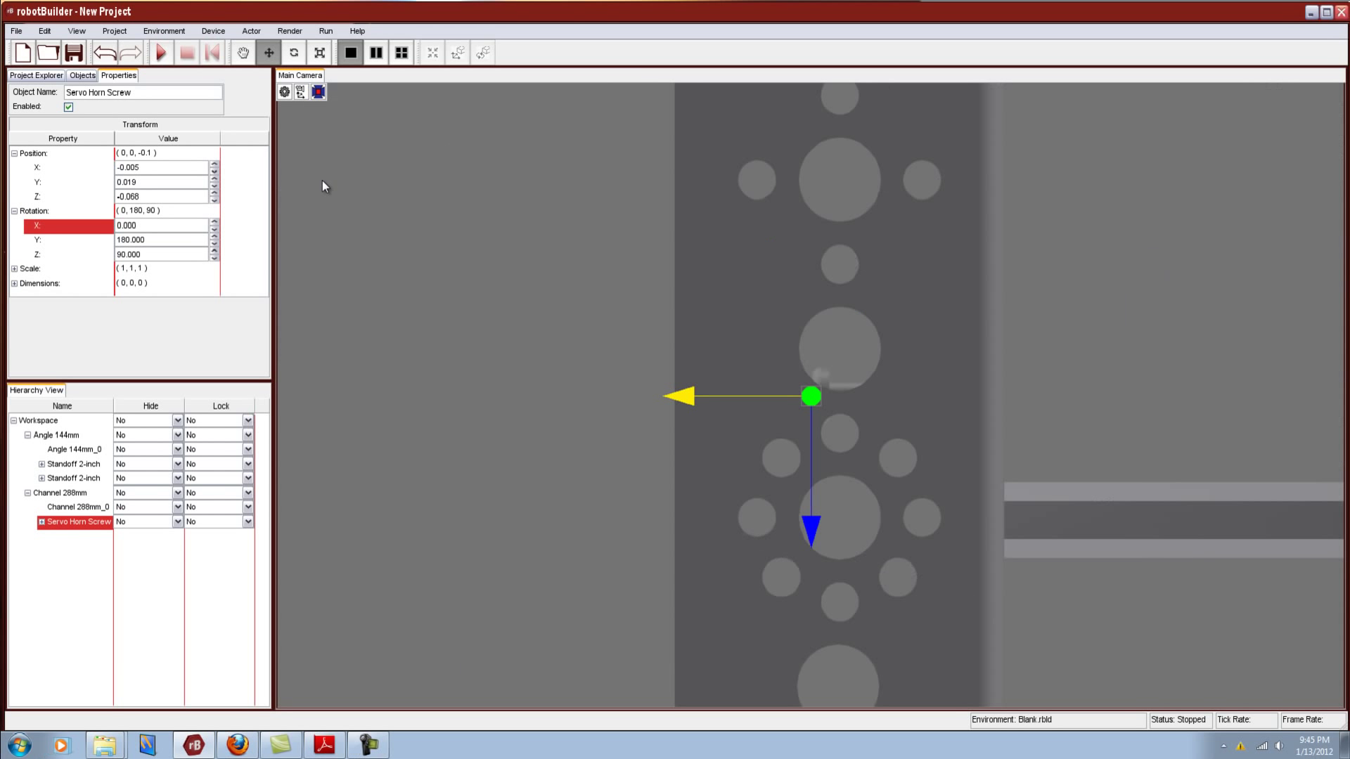
click(301, 93)
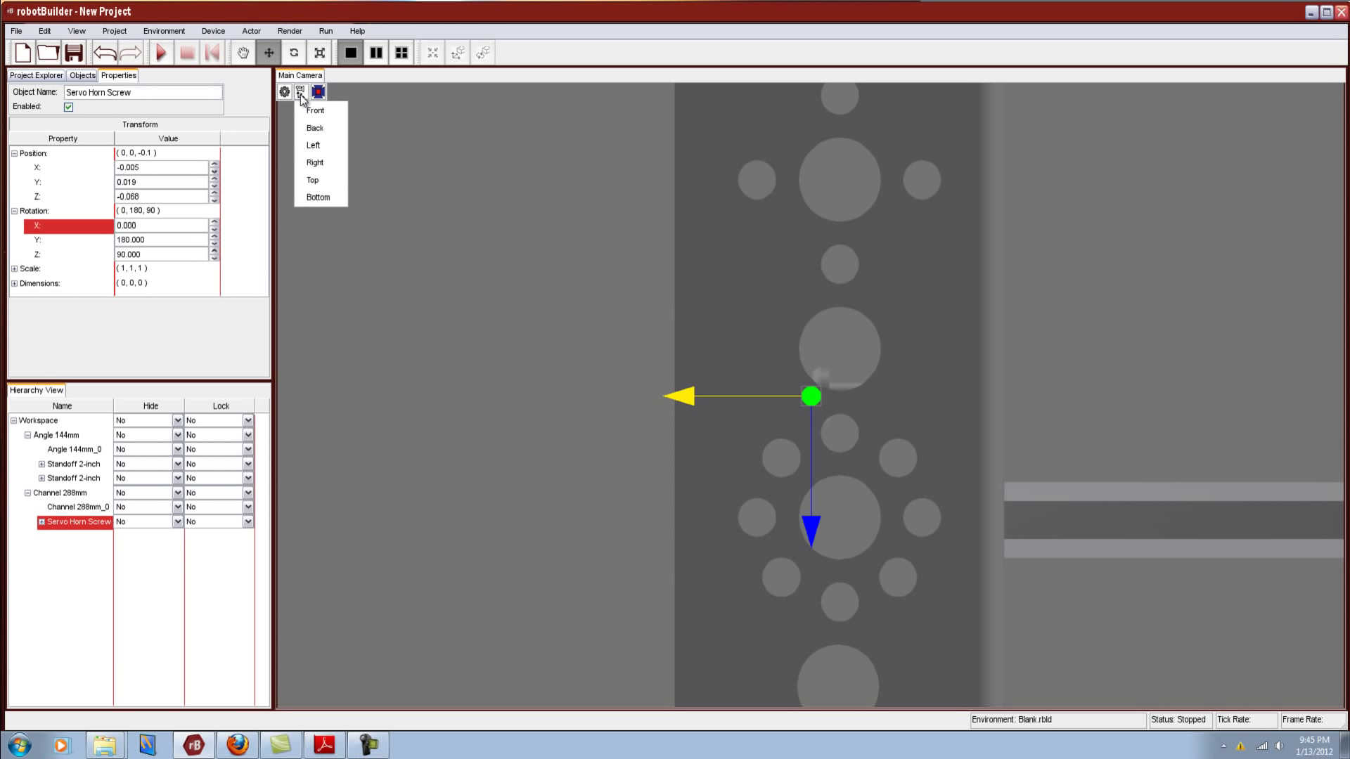
click(326, 152)
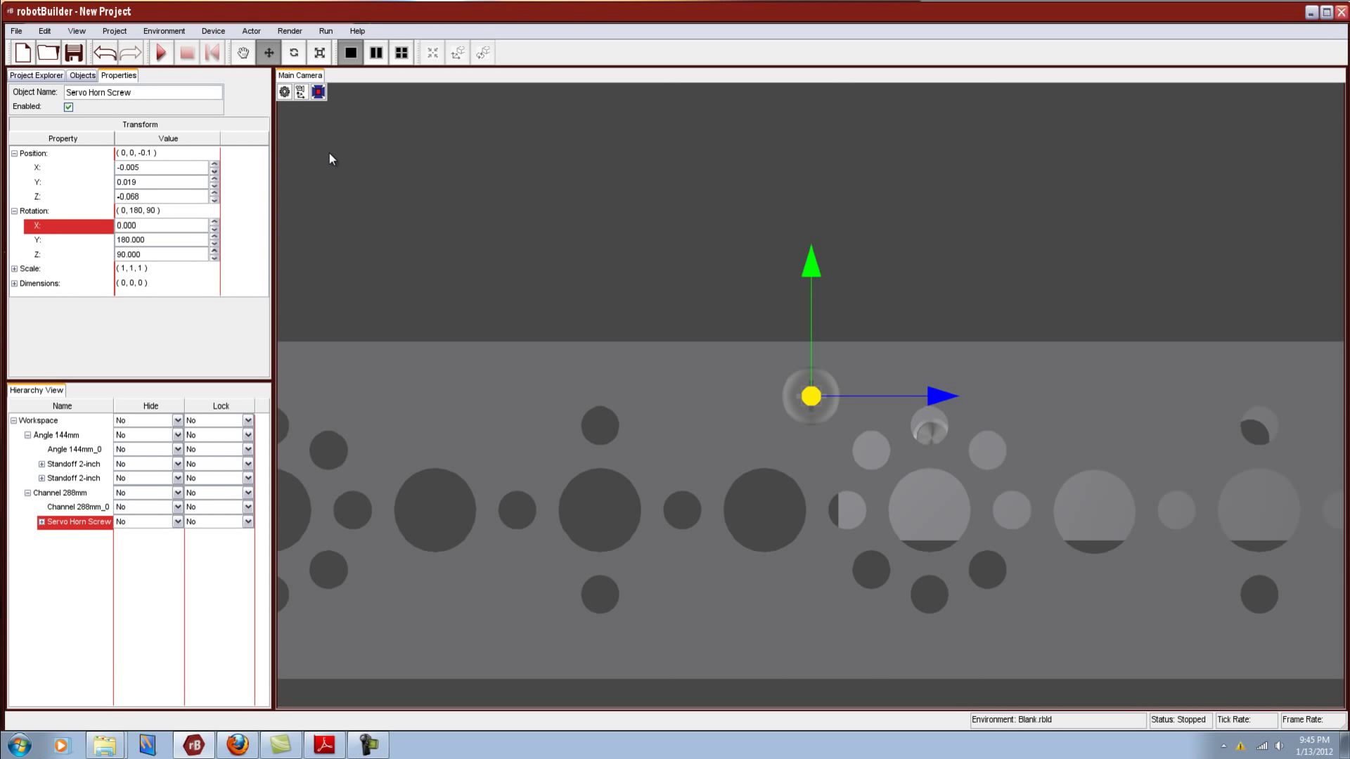
middle_drag(516, 121, 652, 148)
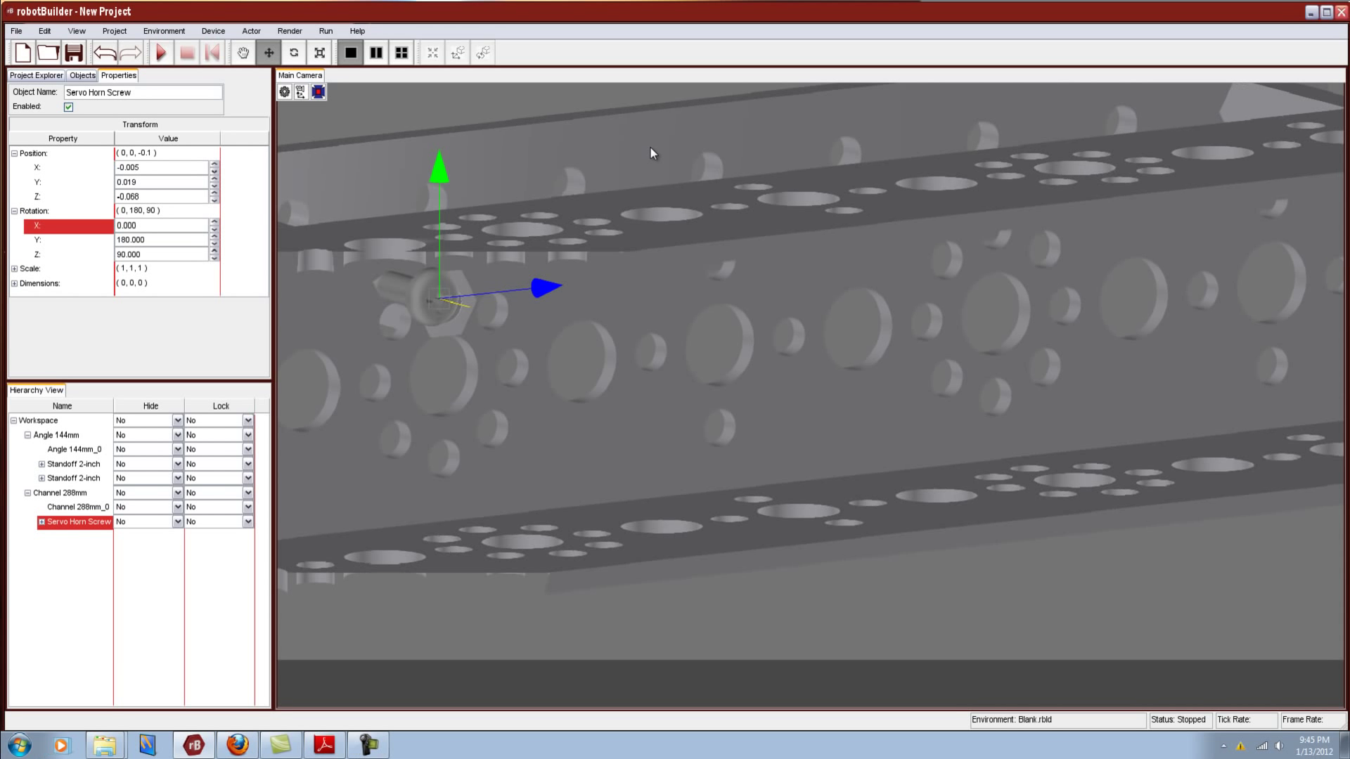
drag(531, 291, 631, 261)
drag(505, 166, 539, 242)
drag(613, 316, 453, 265)
drag(588, 302, 629, 291)
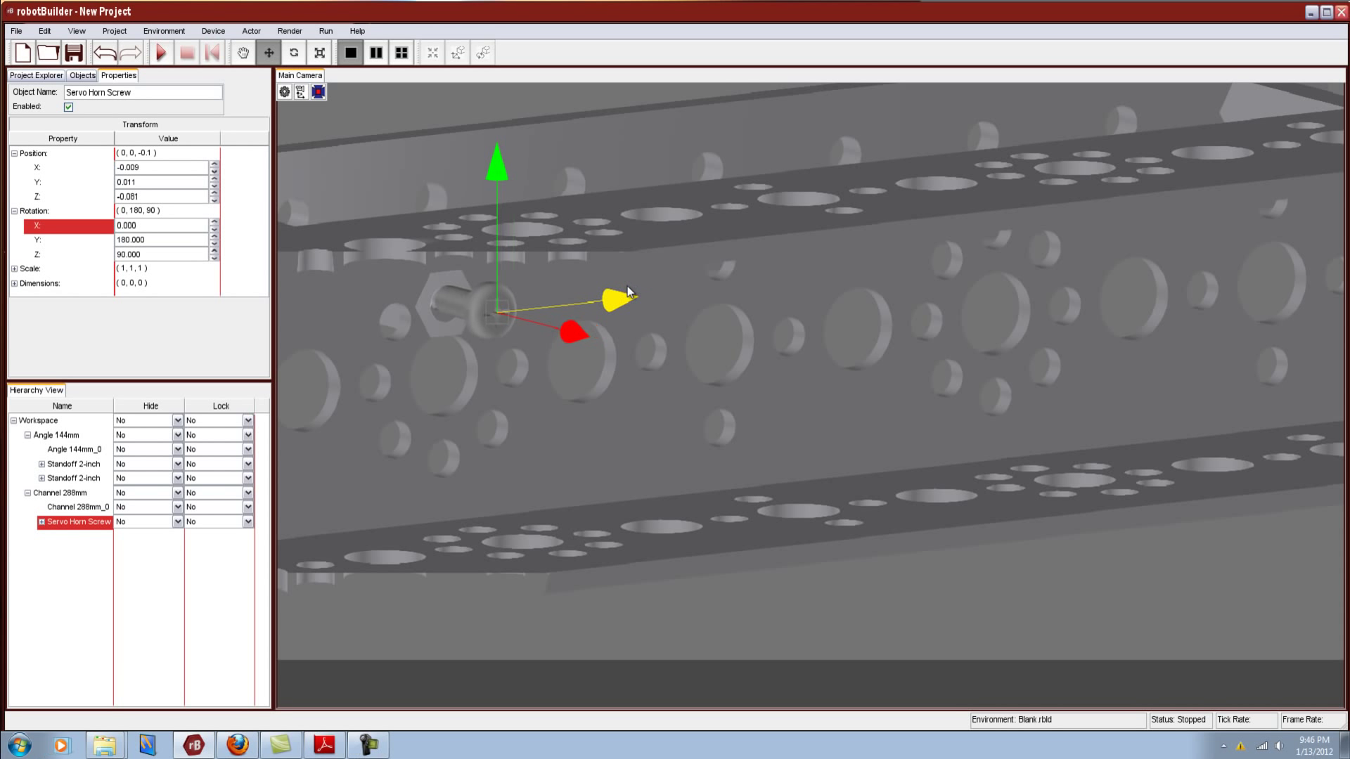
From the back view, push the Servo Horn Screw through the channel wall into the standoff until its head seats, at Y about 0.004
click(301, 93)
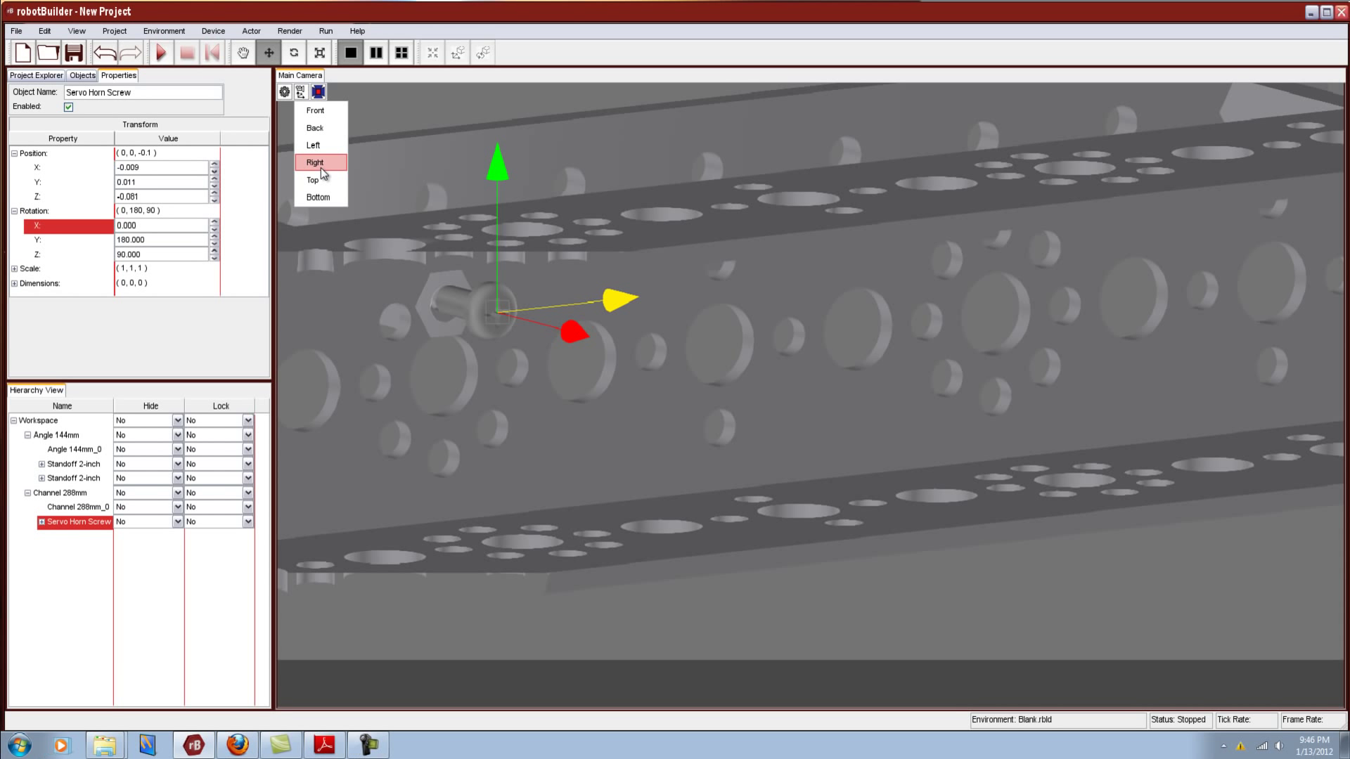
click(316, 130)
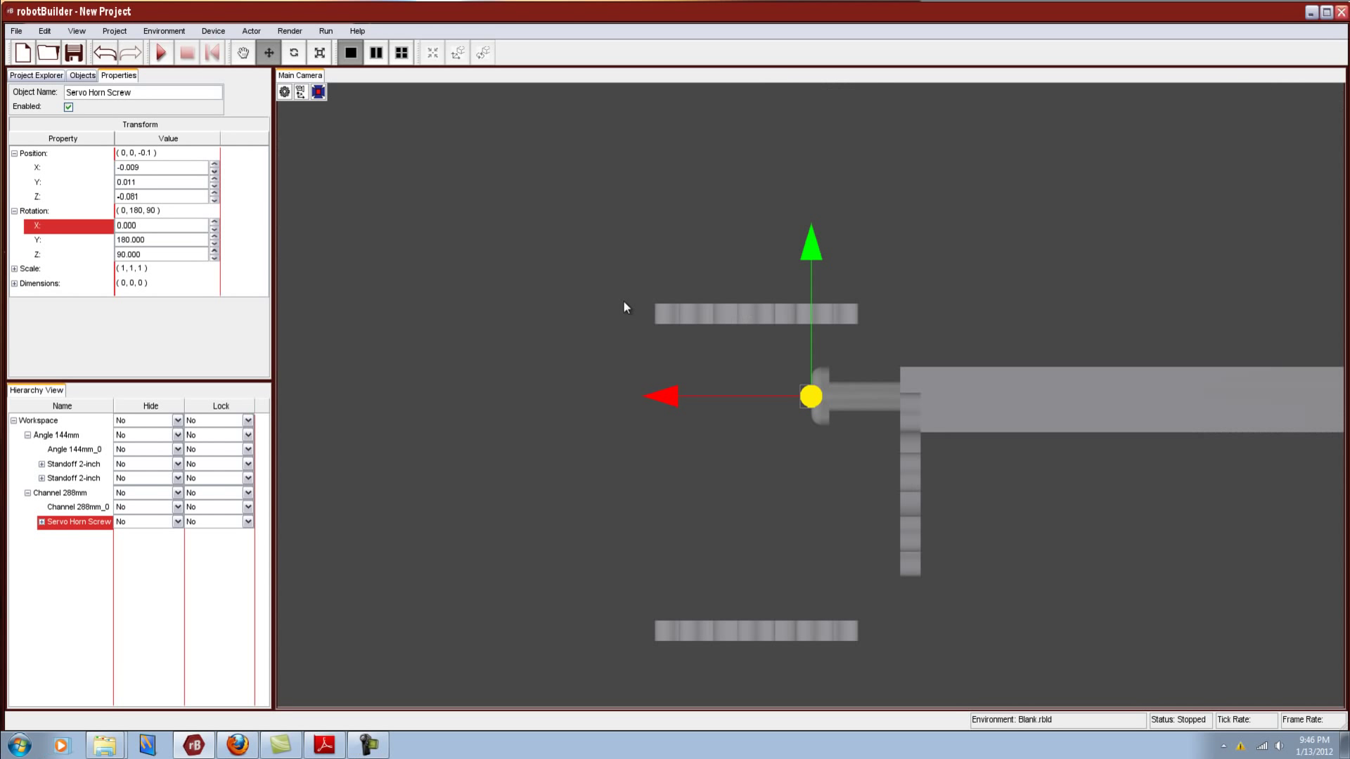
drag(671, 402, 734, 406)
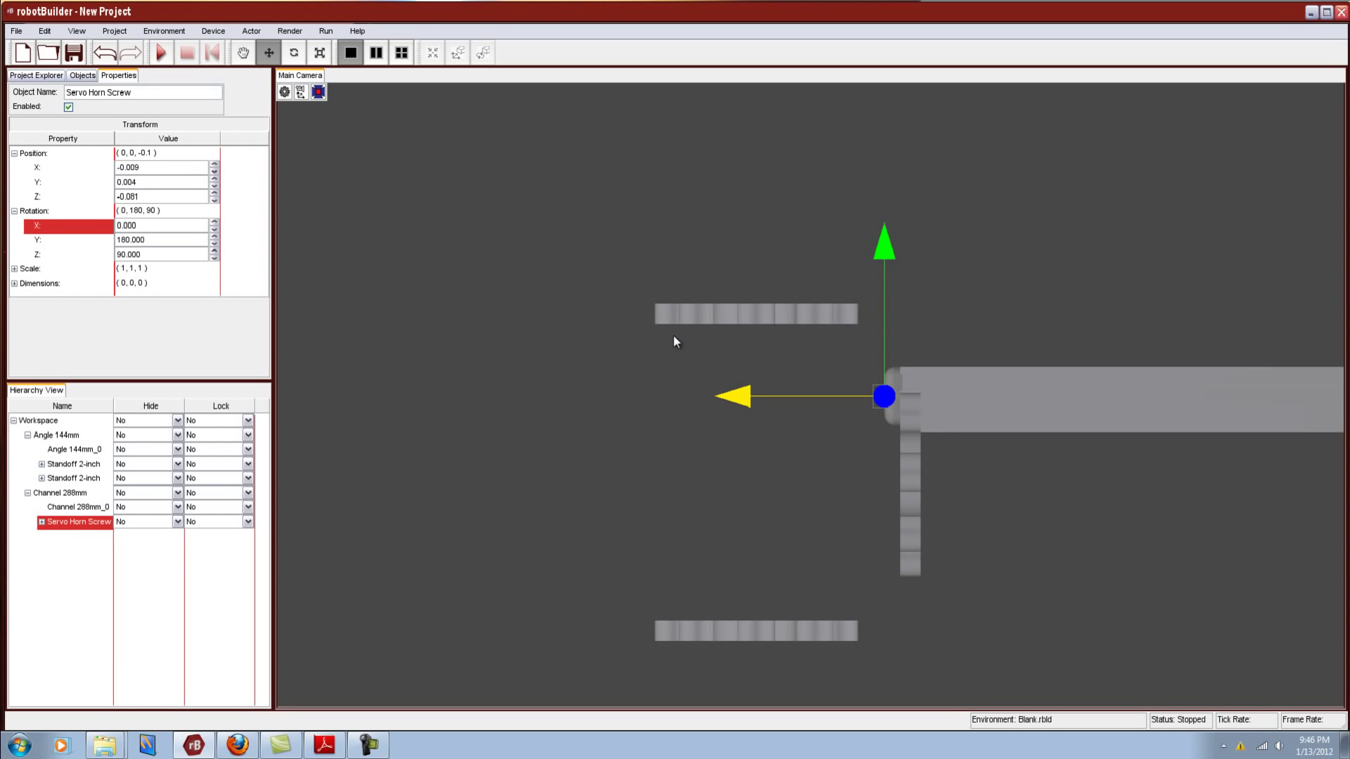
scroll(669, 334, down, 4)
middle_drag(669, 333, 849, 369)
scroll(850, 370, down, 6)
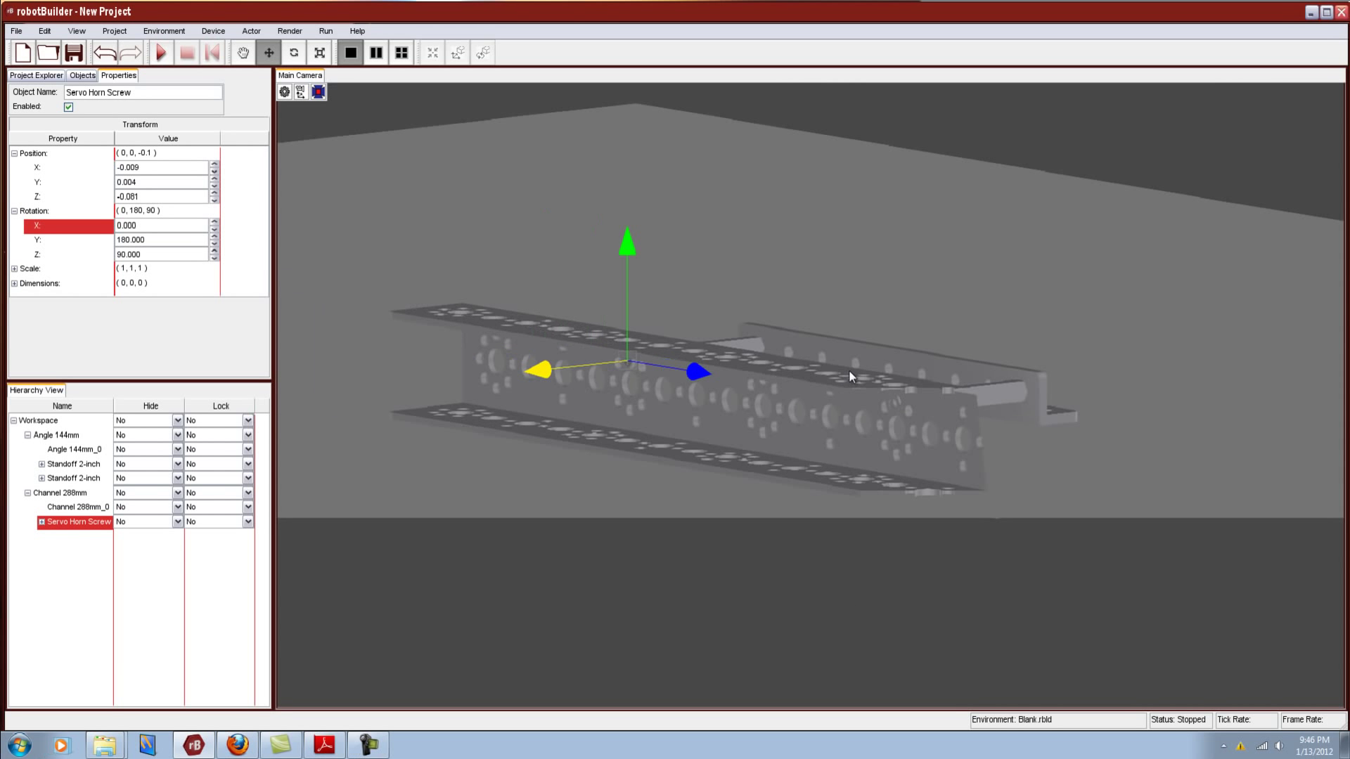
Copy the seated Servo Horn Screw and paste a duplicate under the 288 mm channel
click(42, 31)
click(83, 106)
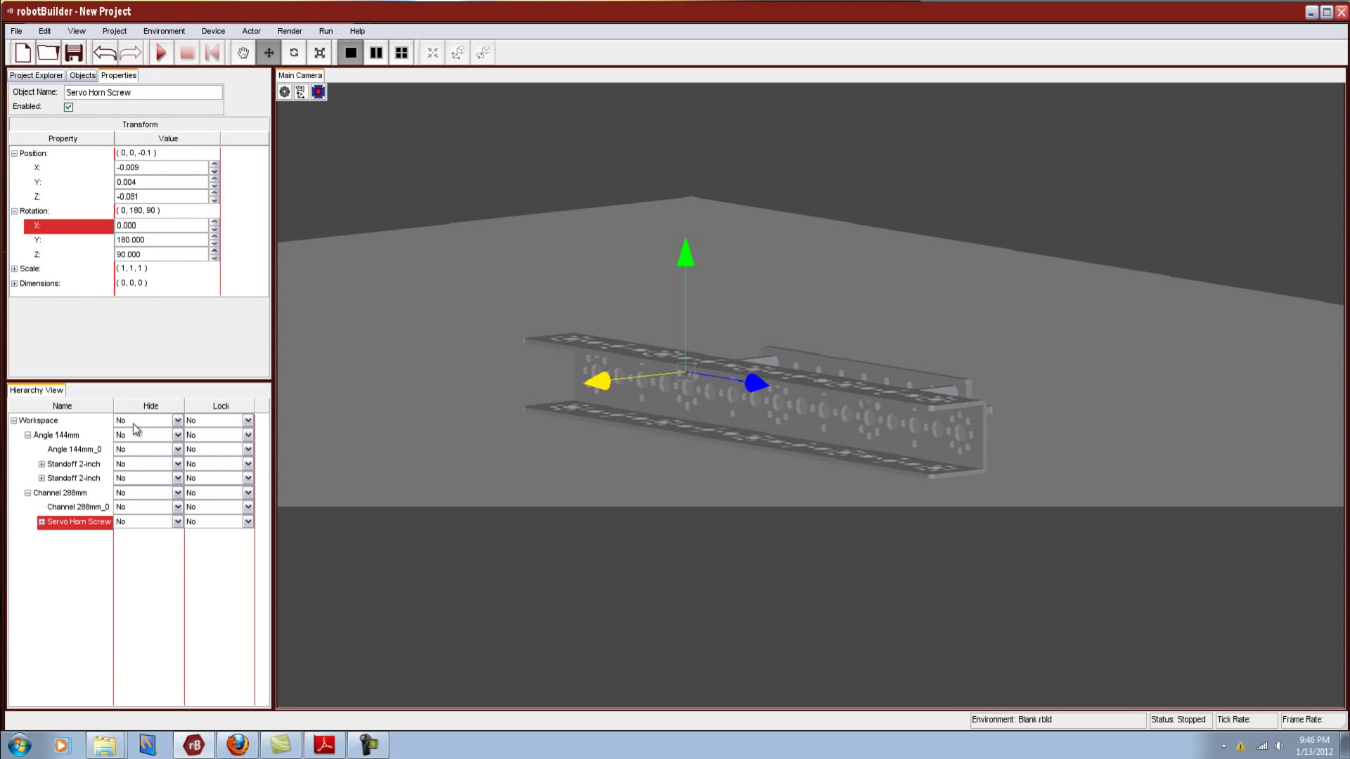
click(44, 32)
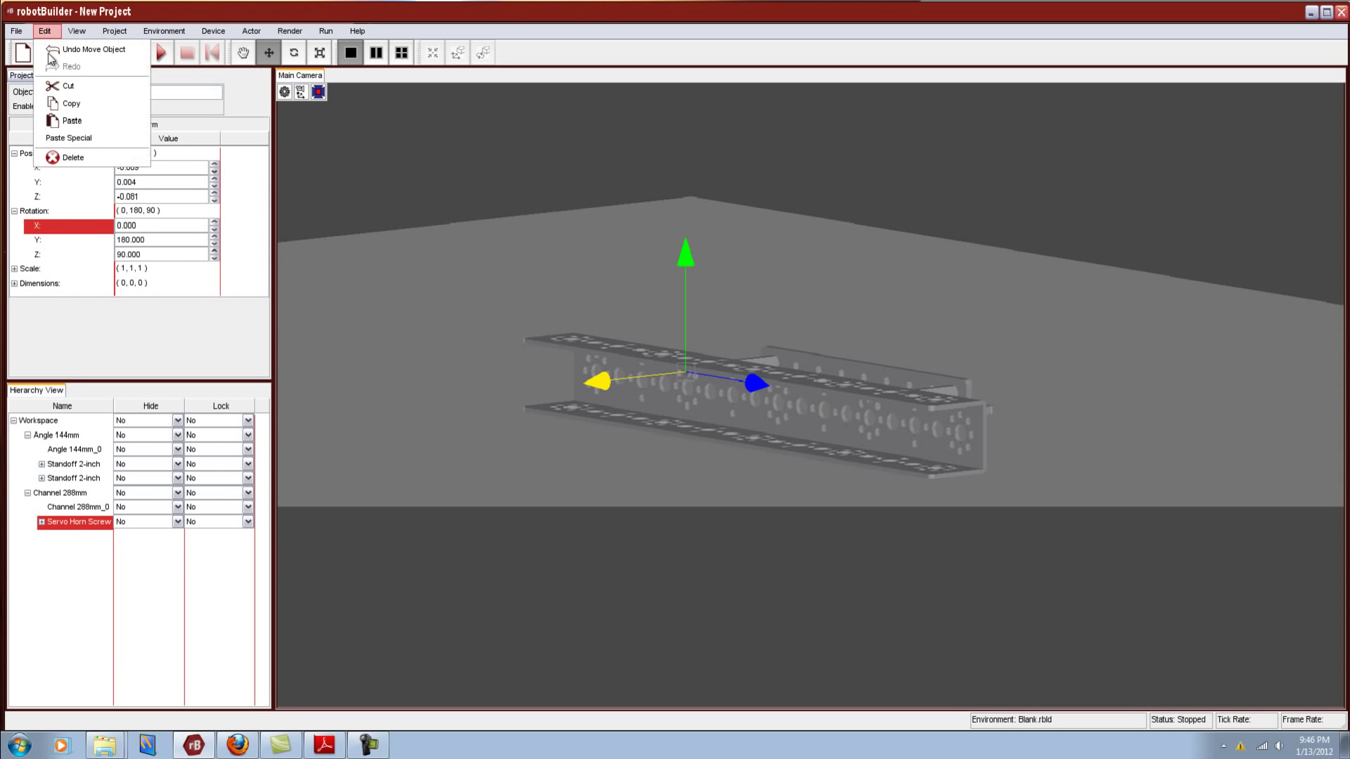
click(70, 121)
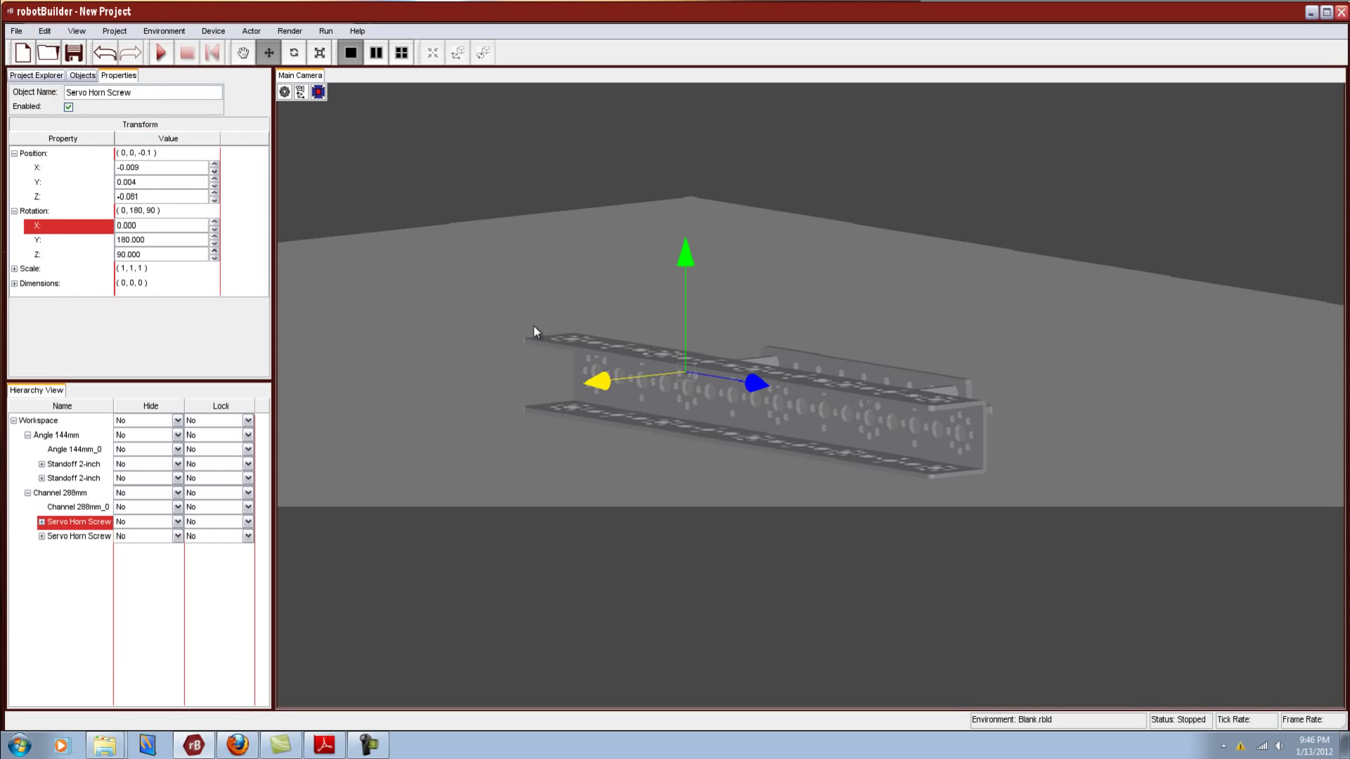
Slide one Servo Horn Screw along the channel to the second standoff's hole, at Z about -0.208
right_drag(844, 404, 971, 406)
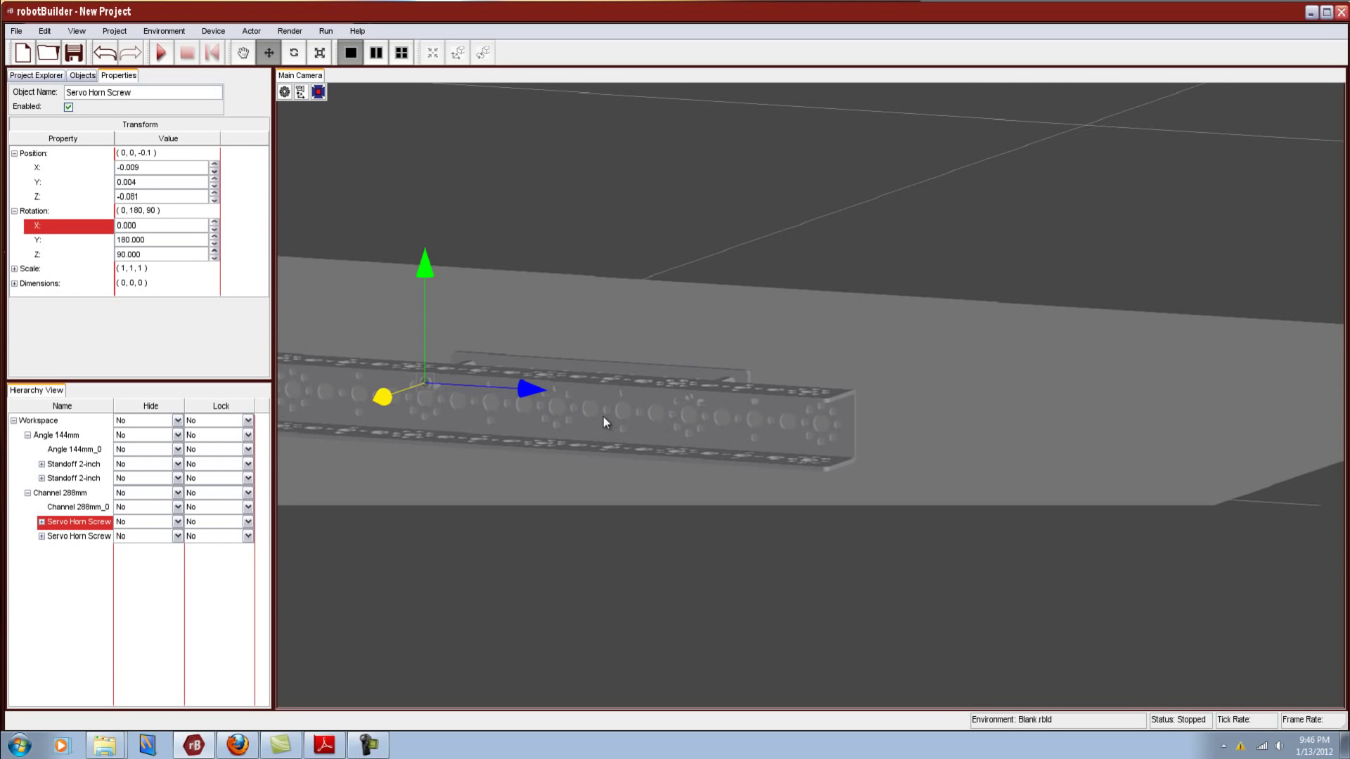
drag(531, 394, 844, 424)
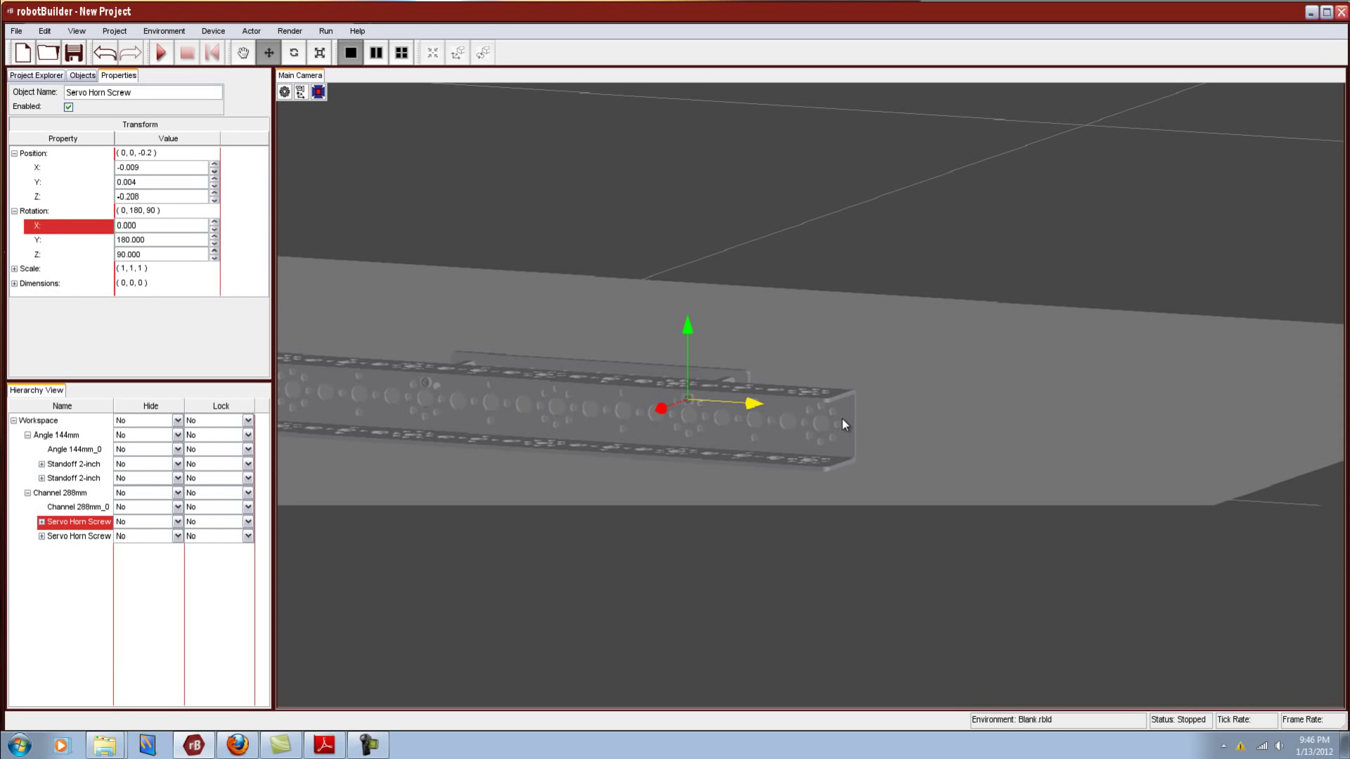
right_drag(884, 384, 840, 344)
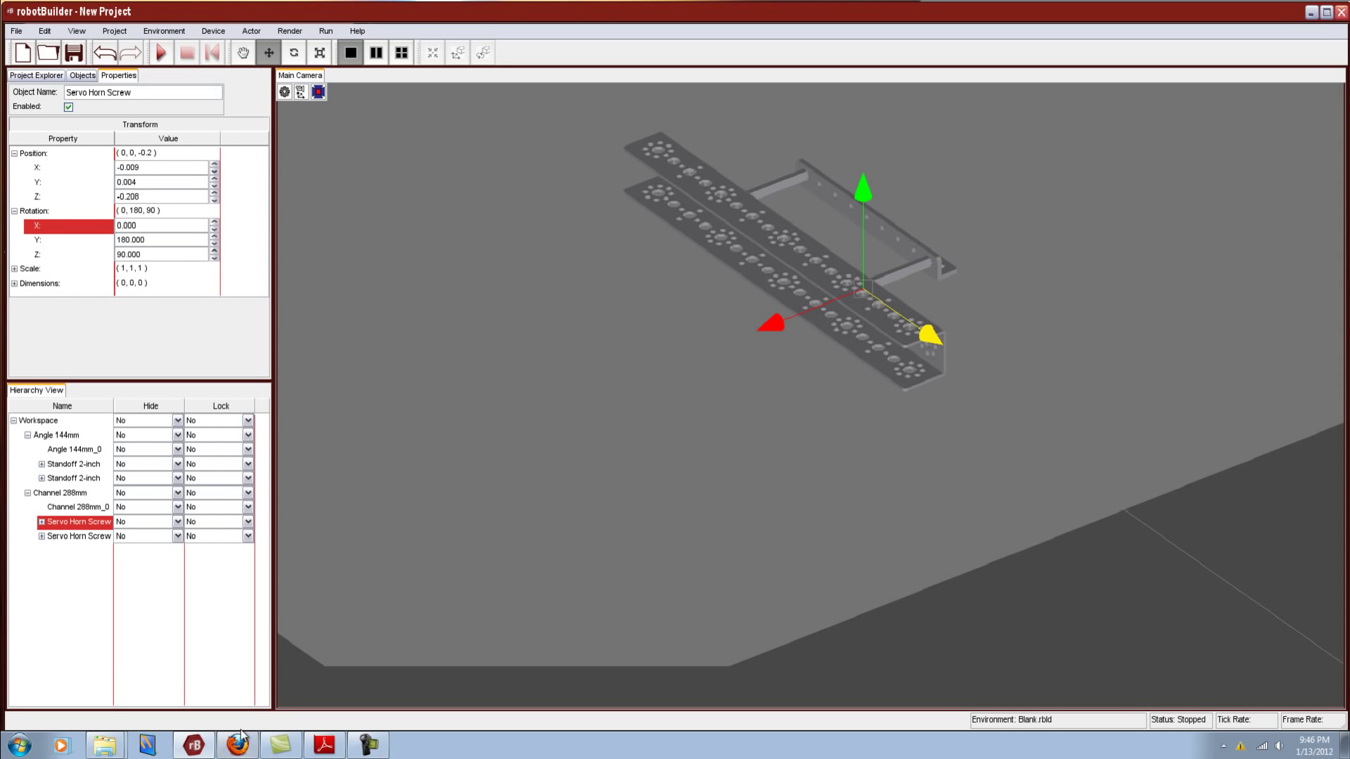
Switch to the Tetrix Assembly Instructions PDF in Adobe Reader and look through the remaining chassis steps up to the Final View on page 7
click(324, 746)
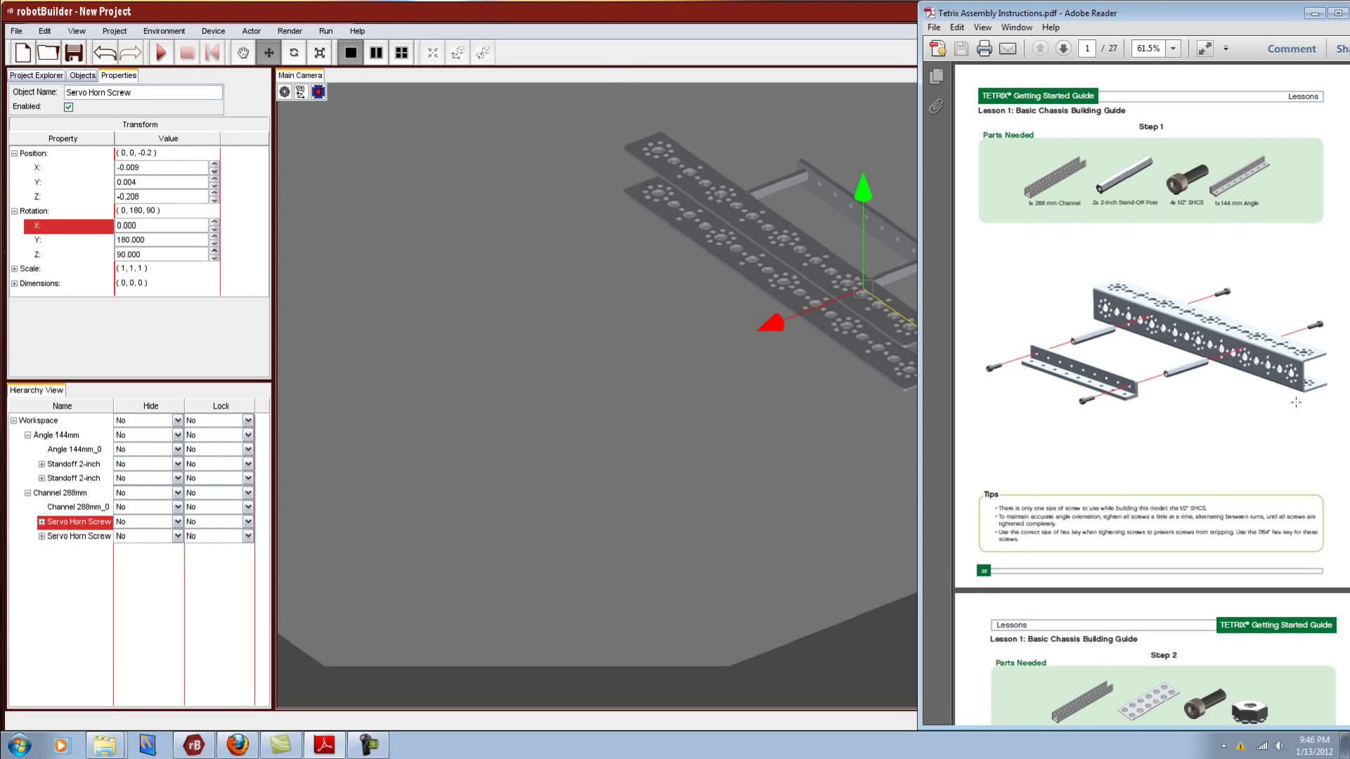
drag(920, 331, 858, 322)
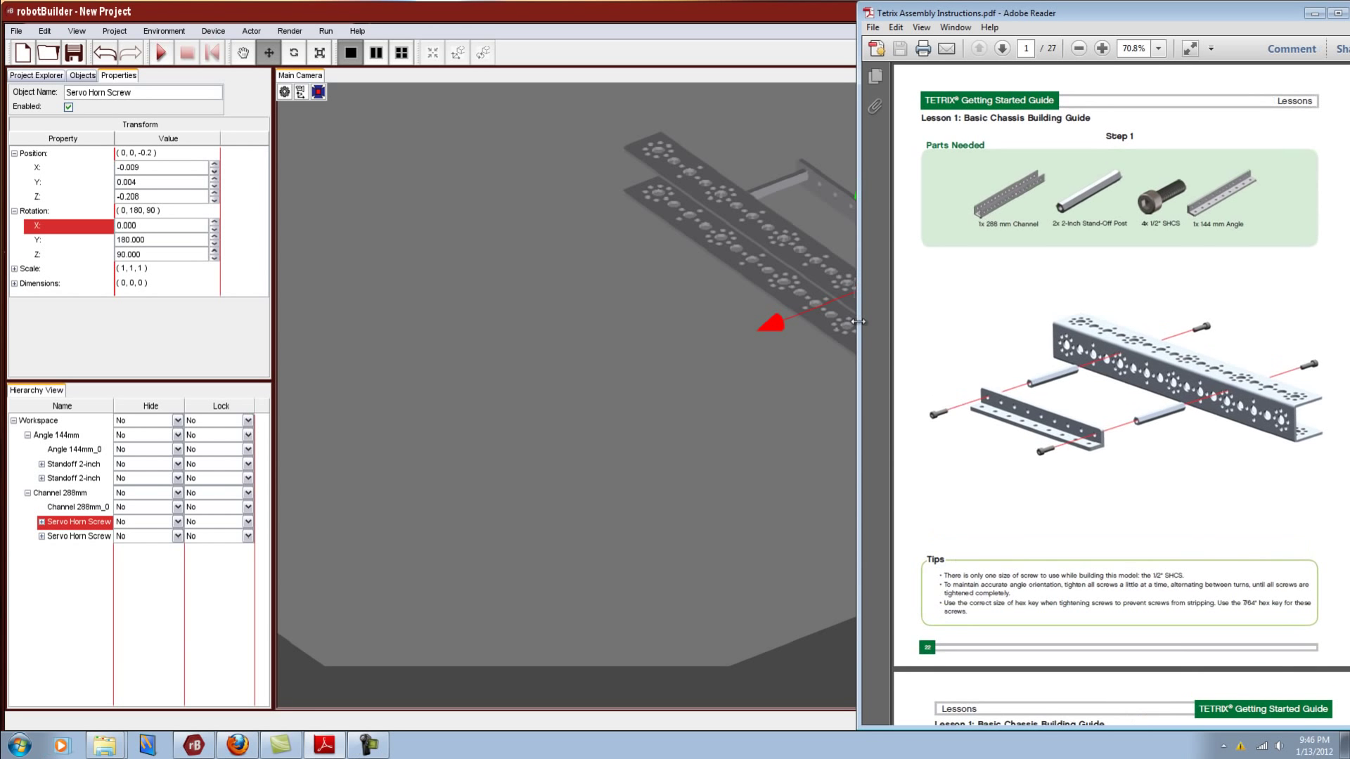
scroll(1043, 342, down, 4)
scroll(1043, 342, down, 15)
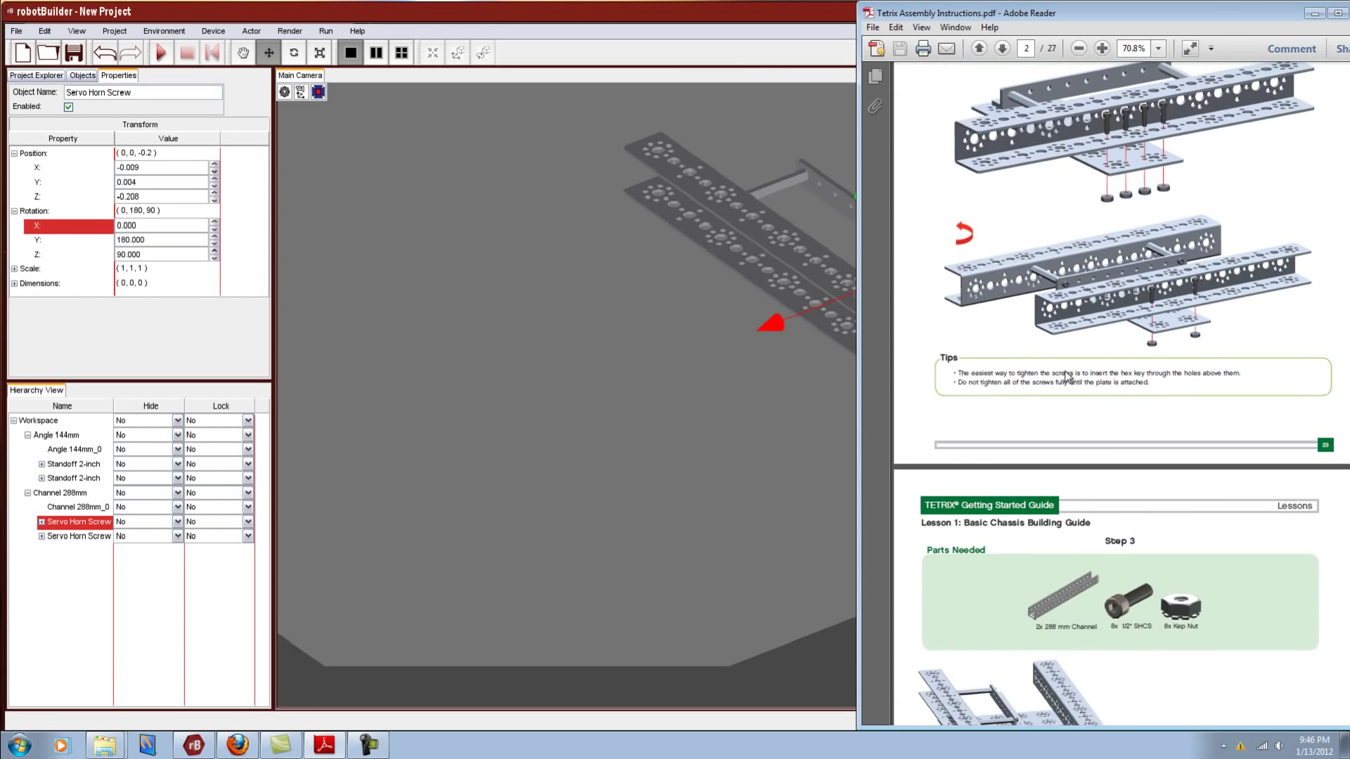
click(1003, 48)
click(1003, 48)
click(1003, 48)
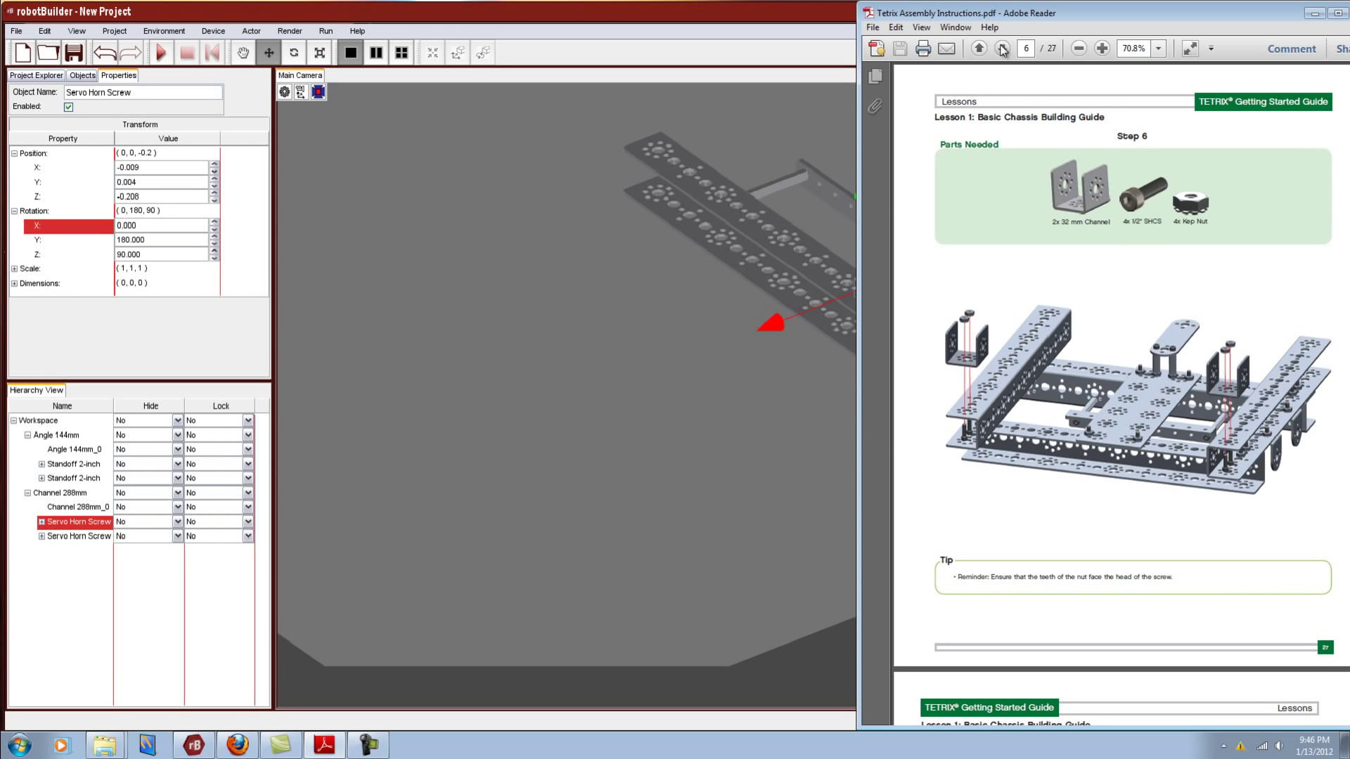
click(1002, 48)
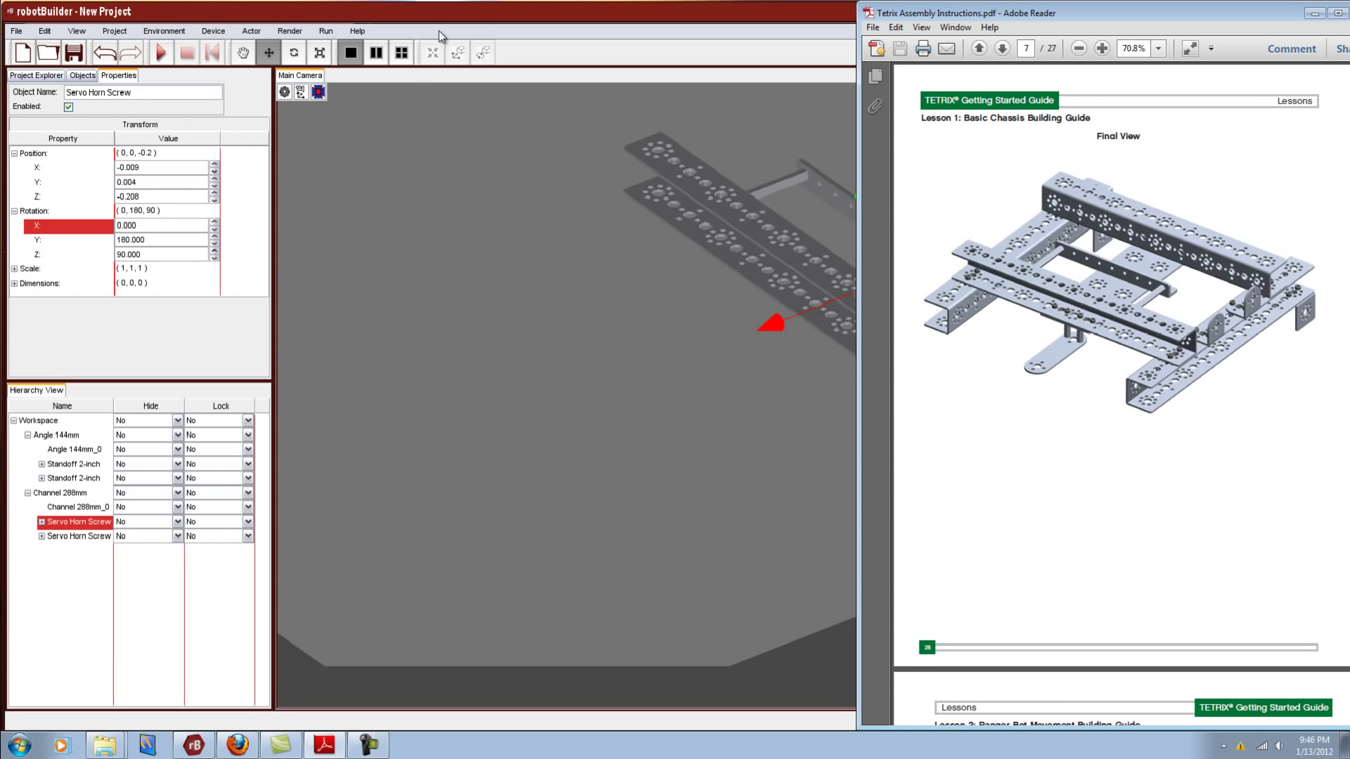
Switch back to robotBuilder and start opening another project without saving the current one
click(418, 8)
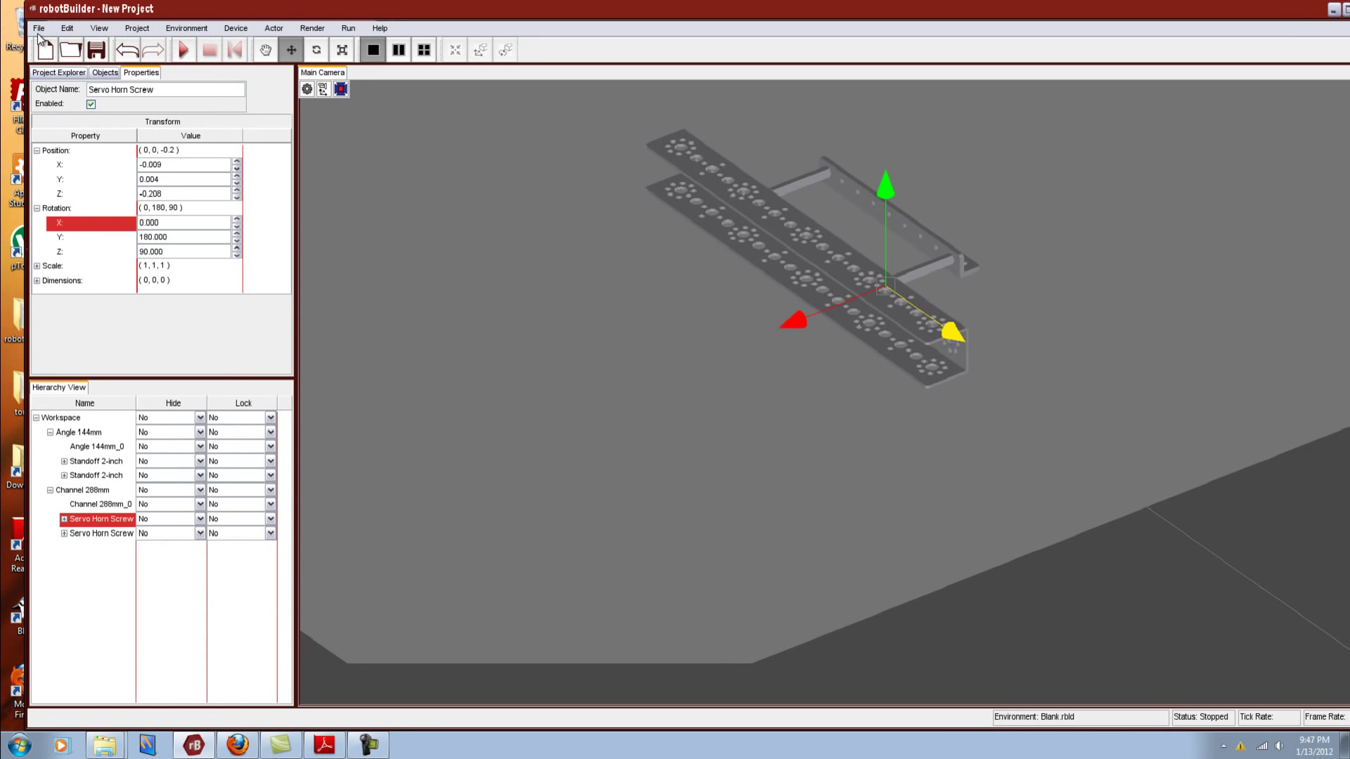
click(39, 30)
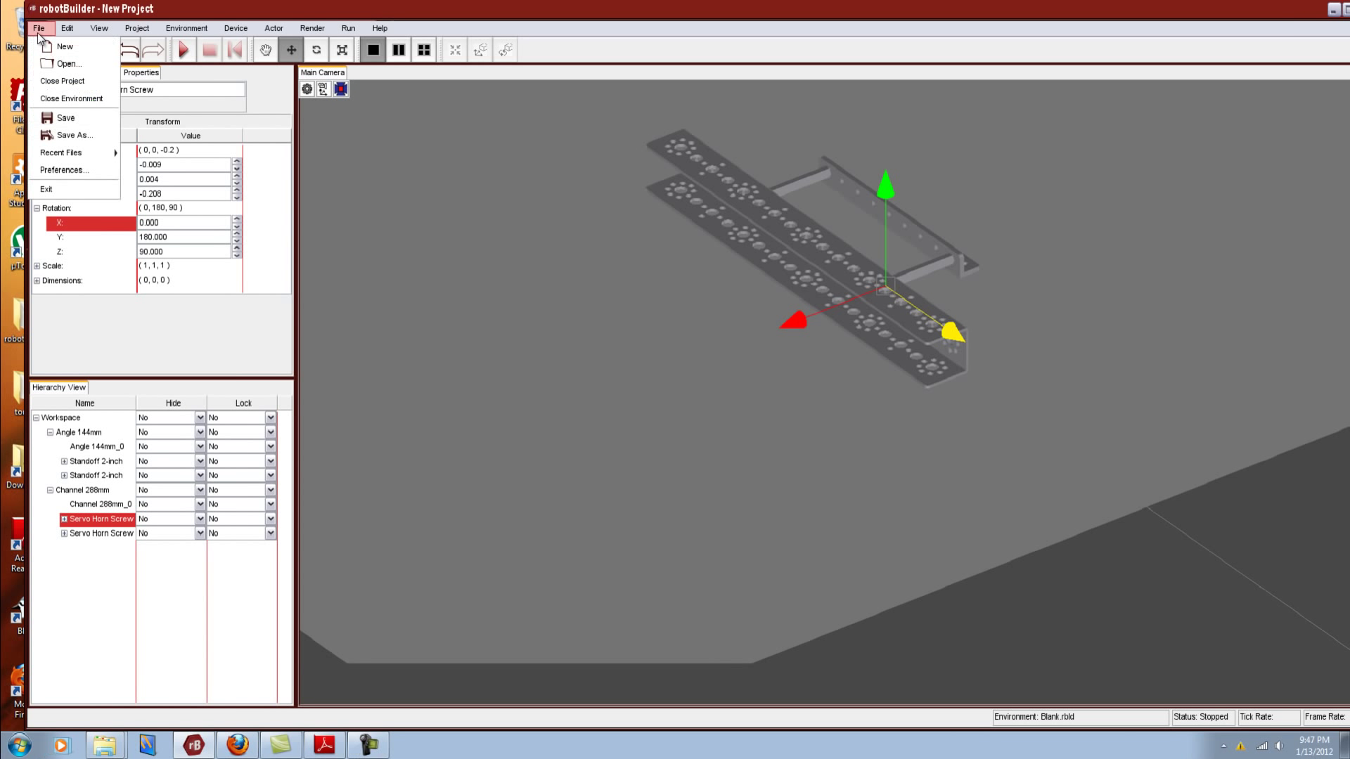
click(67, 64)
click(706, 422)
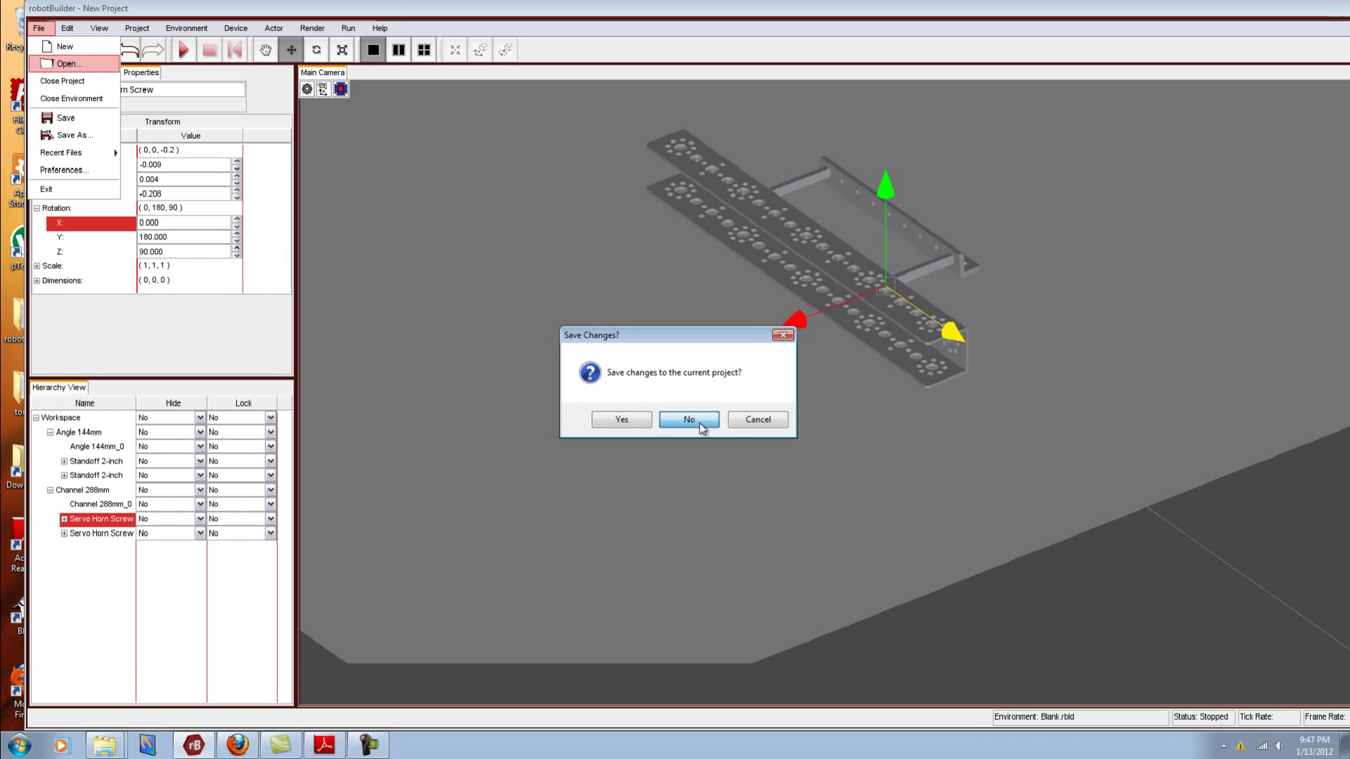
click(702, 424)
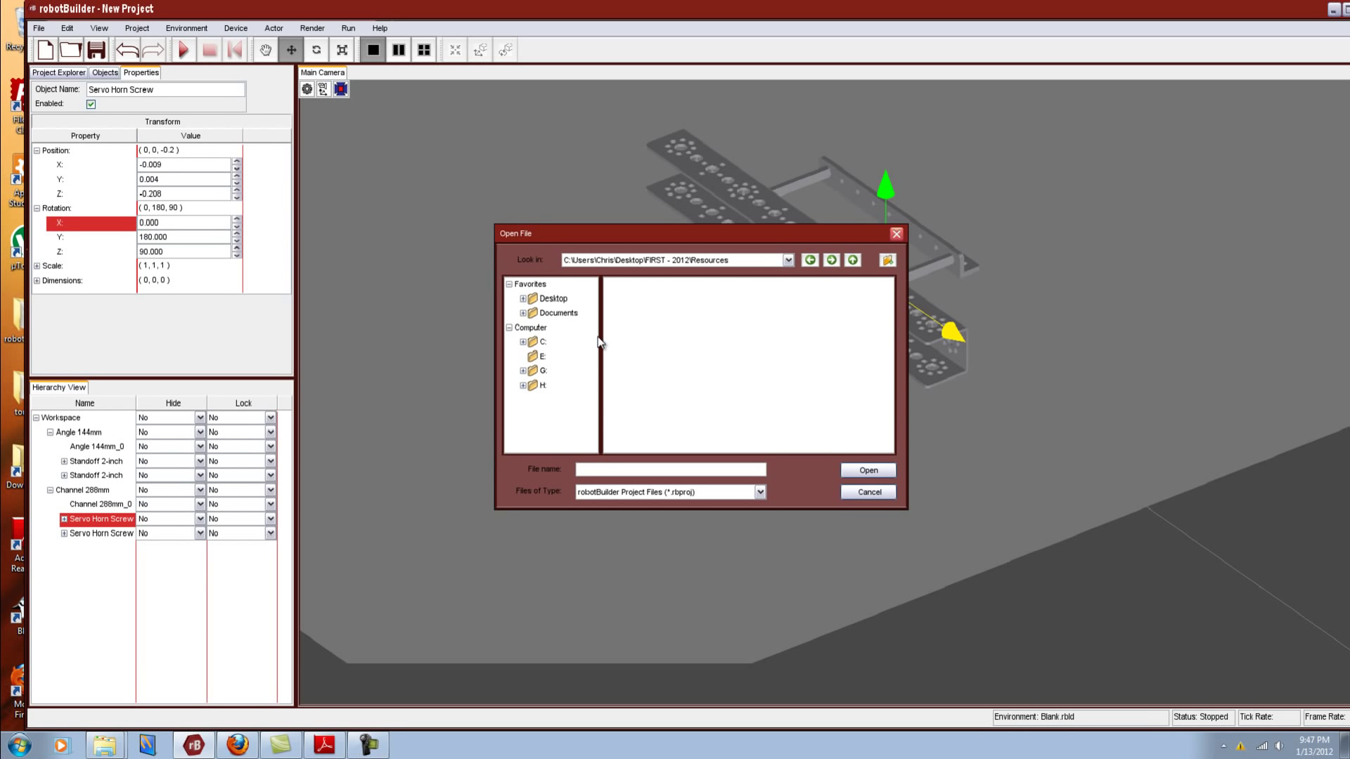
Open the page6_completed project from the desktop's FIRST - 2012\Exercises\04_Construction\Page_6_completed folder
click(788, 261)
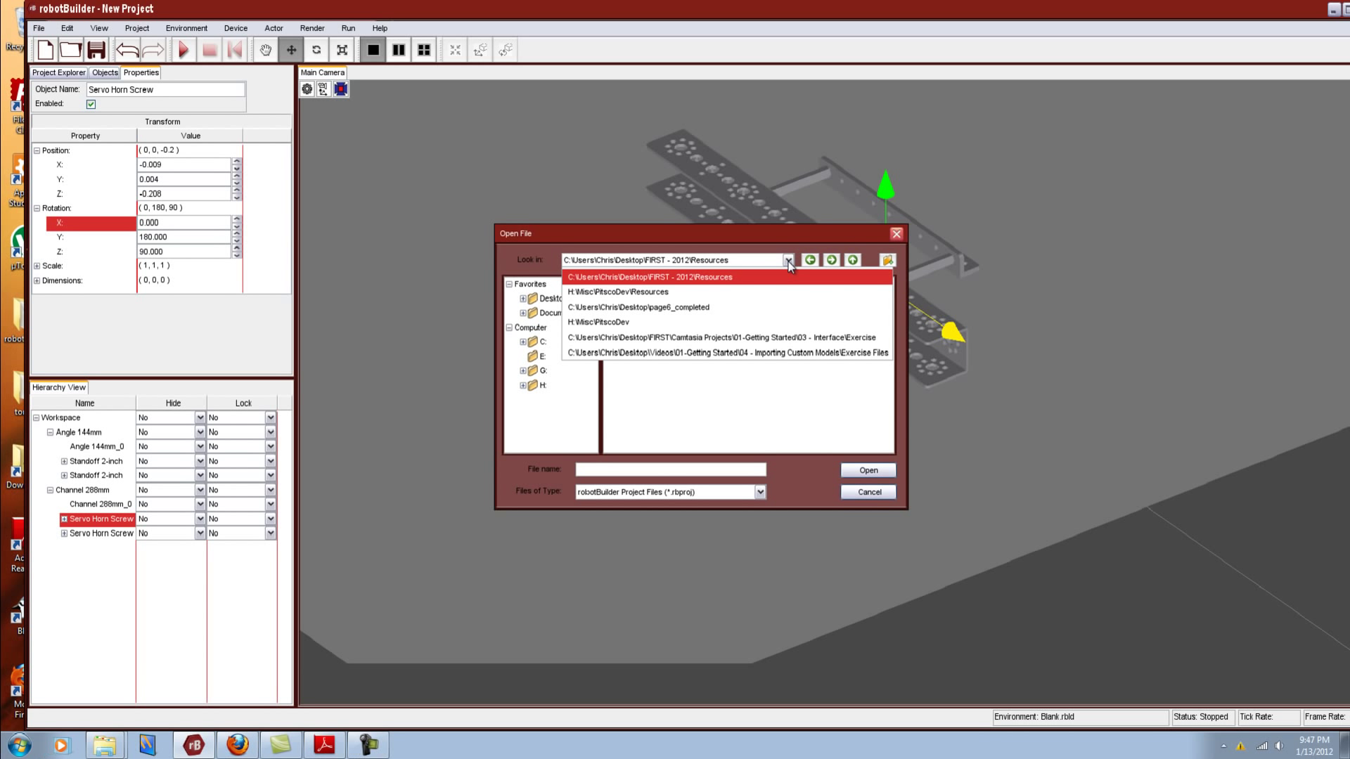
click(789, 261)
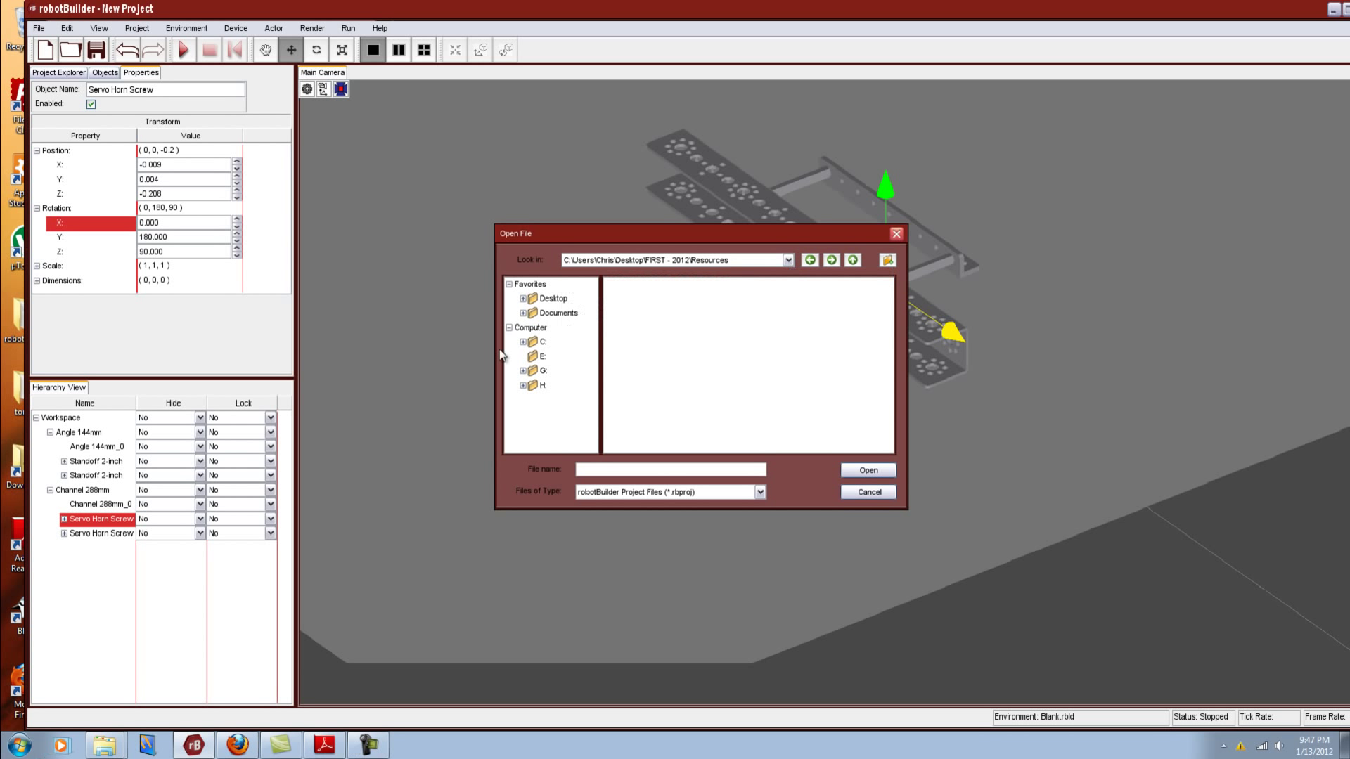
click(553, 299)
mouse_move(892, 311)
mouse_down()
mouse_move(919, 424)
mouse_move(900, 325)
mouse_up()
double_click(637, 323)
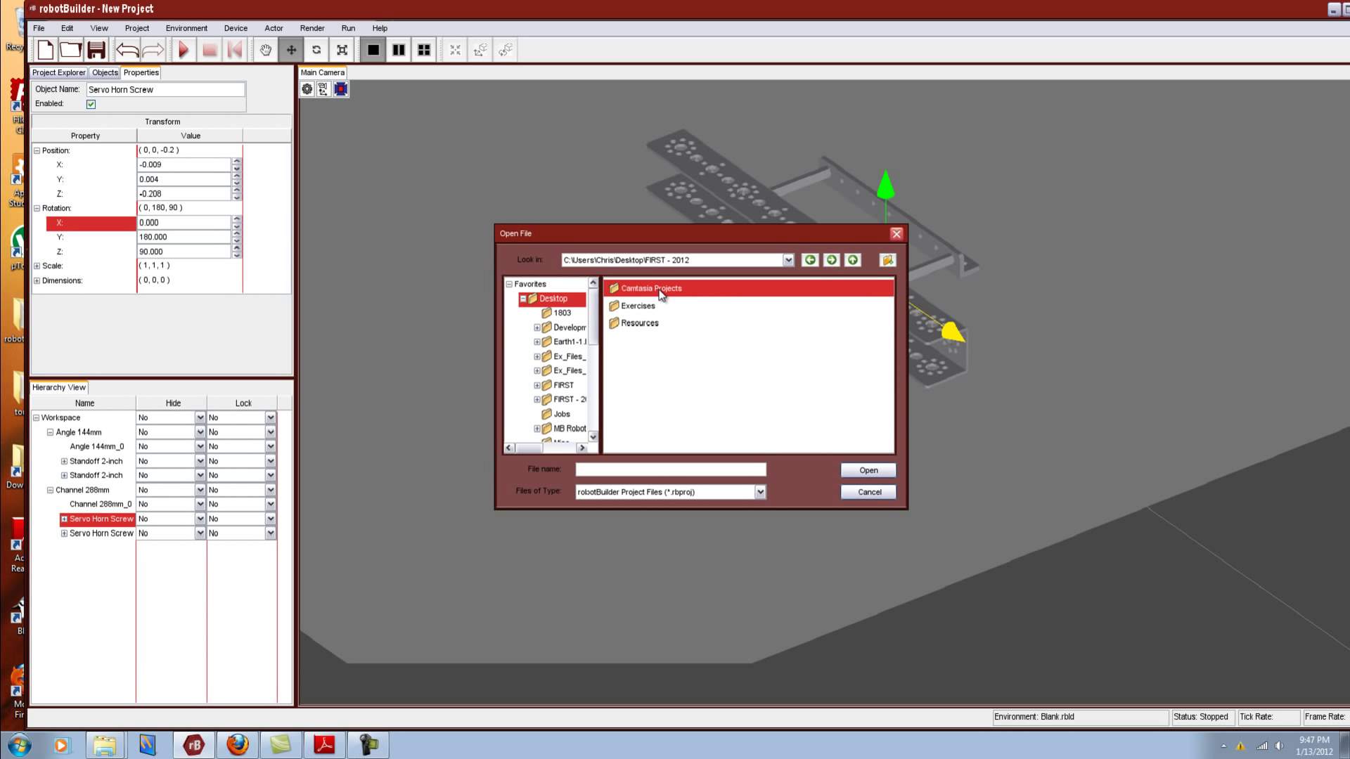
double_click(648, 307)
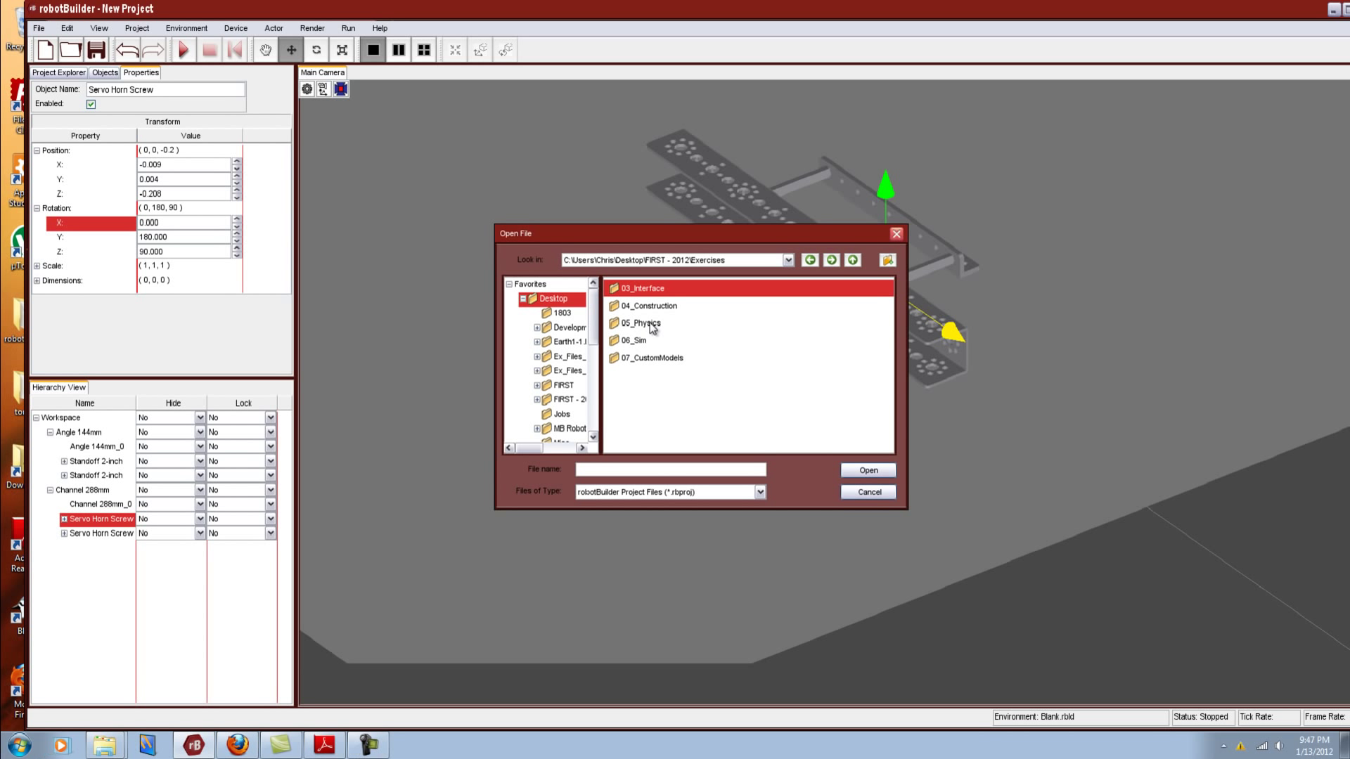
double_click(650, 306)
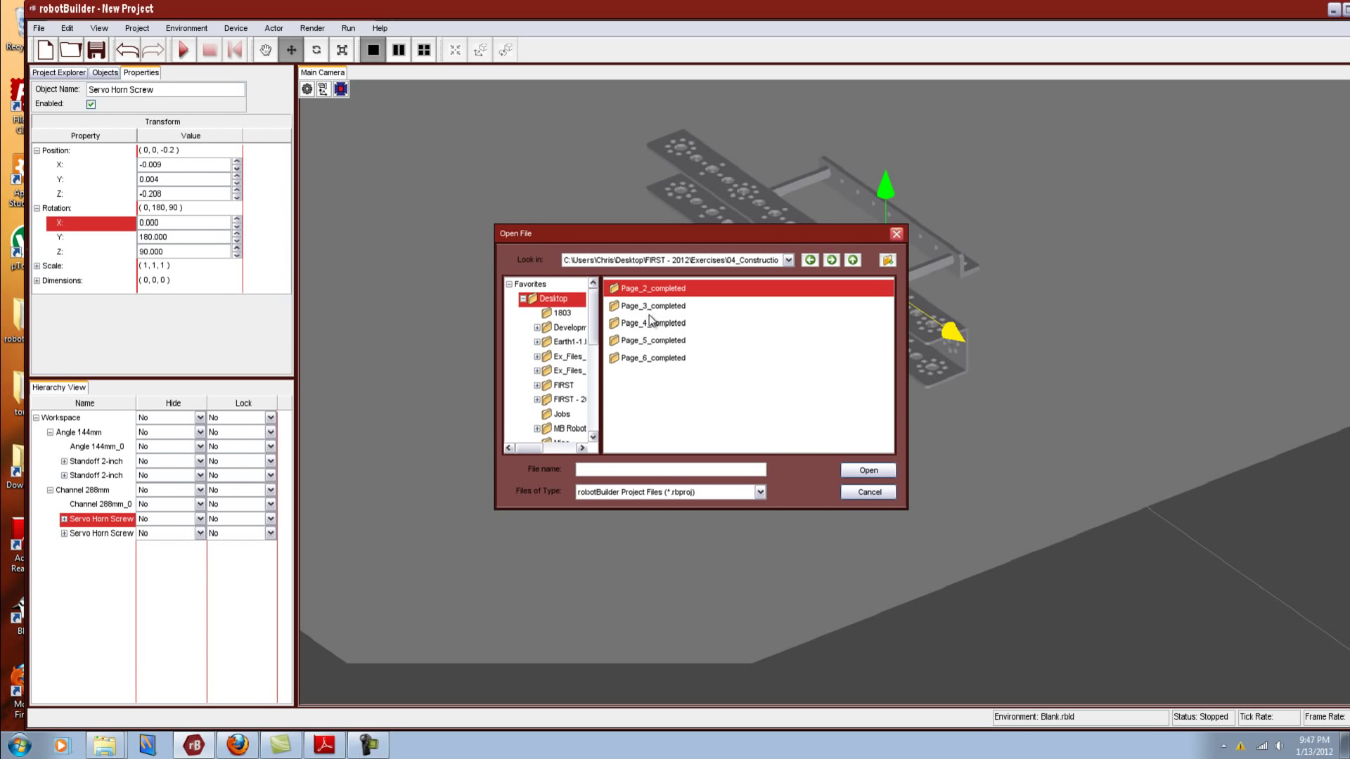
double_click(660, 360)
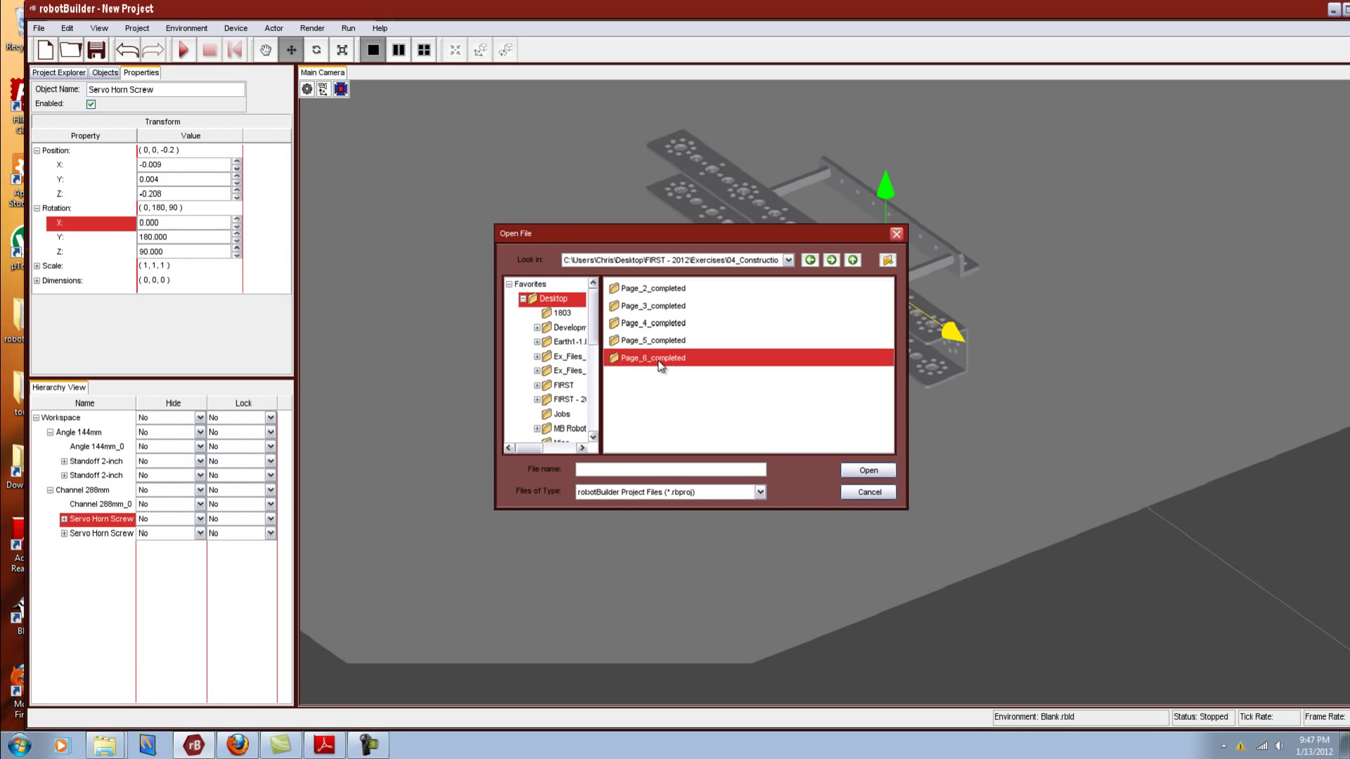
click(661, 394)
double_click(660, 393)
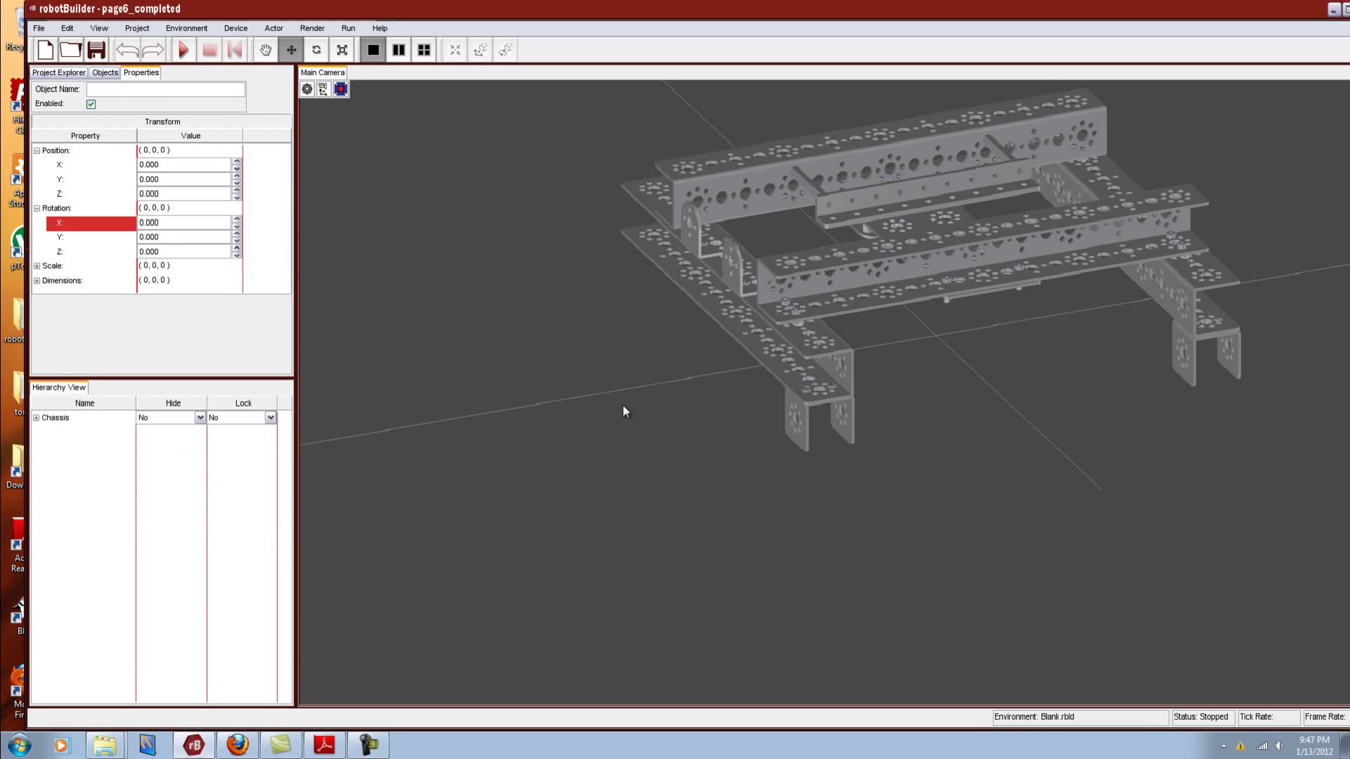
Add an empty actor to the environment of the completed chassis project
middle_drag(622, 404, 745, 390)
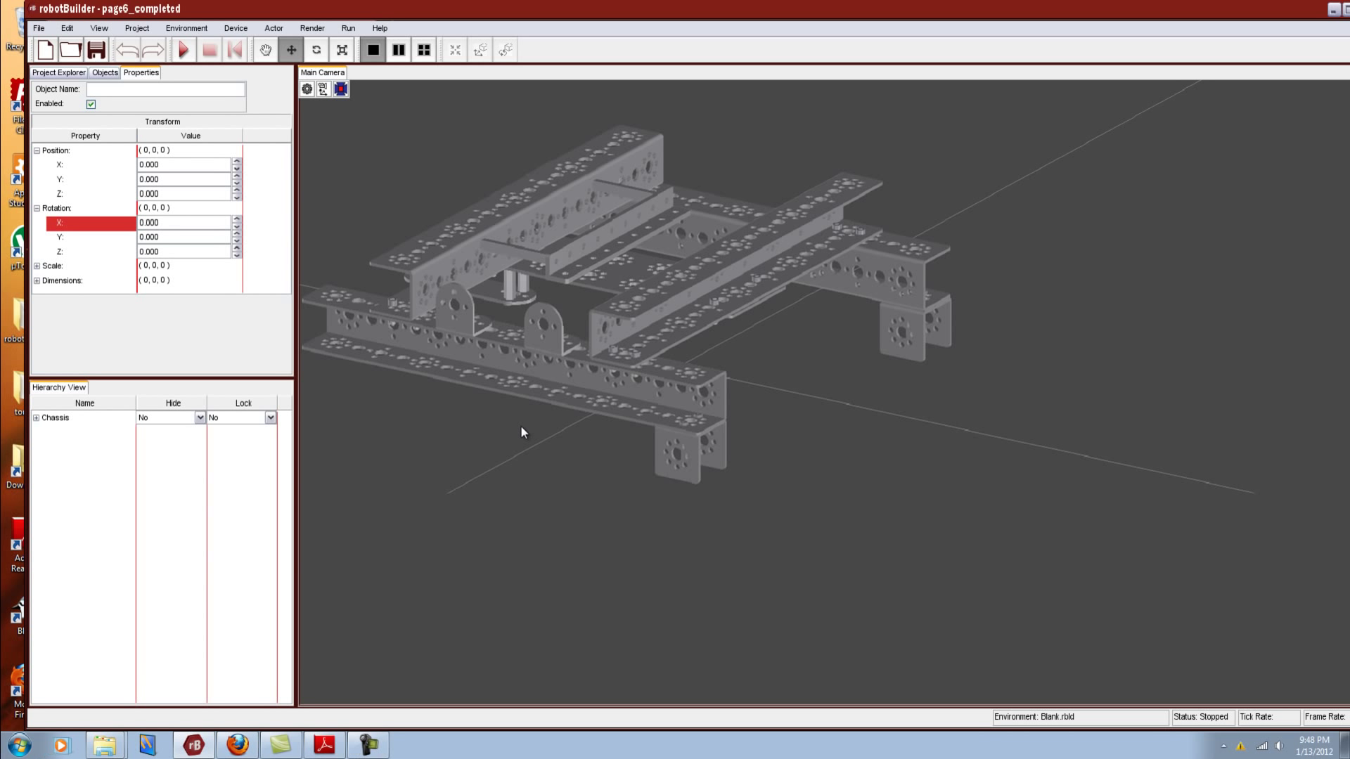
scroll(521, 427, down, 10)
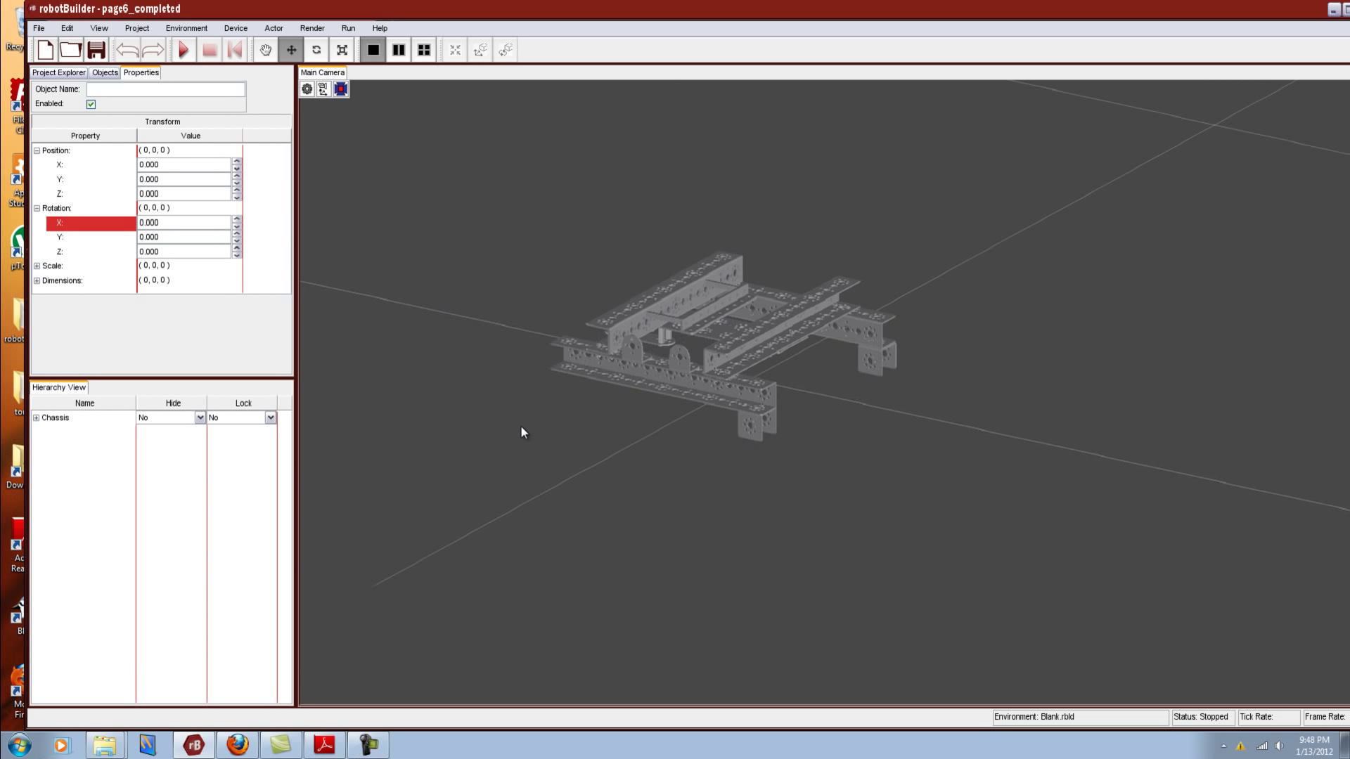
scroll(522, 438, down, 3)
scroll(521, 439, up, 5)
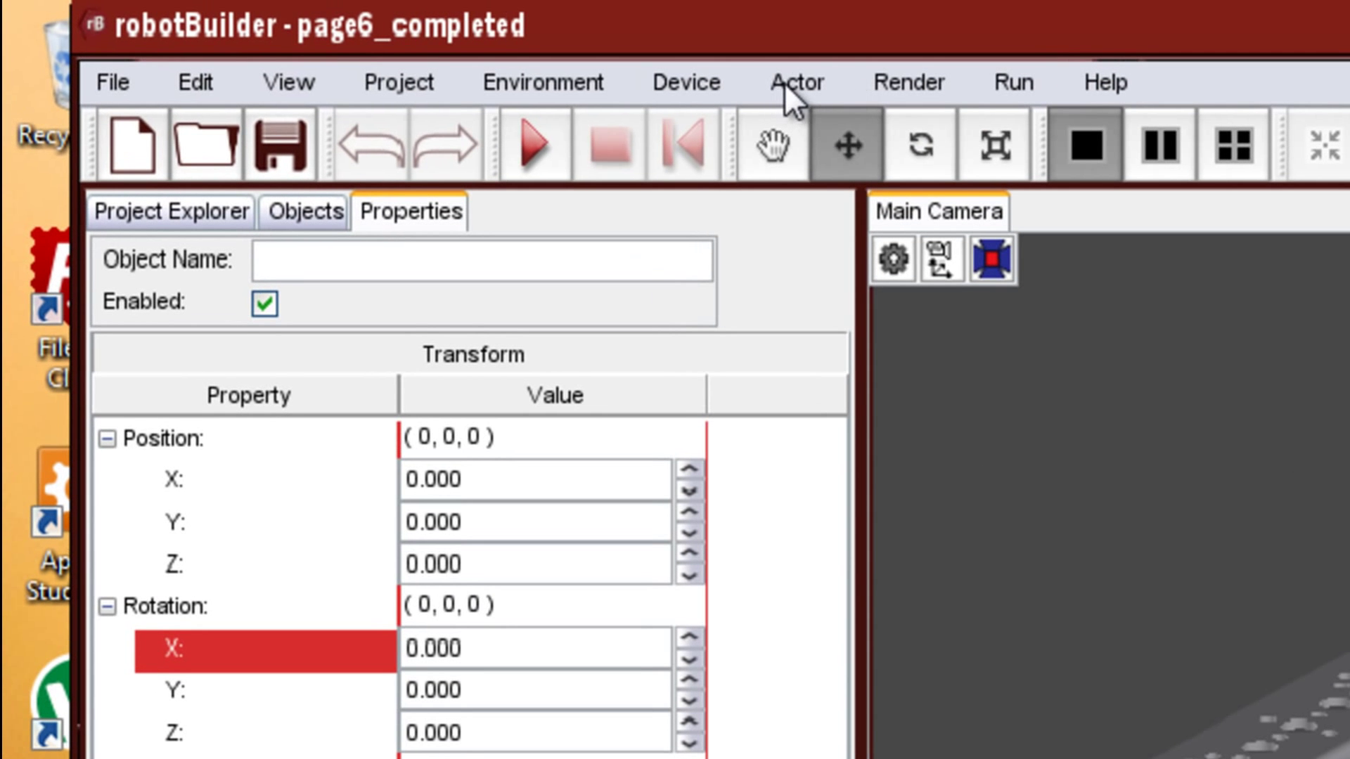
click(786, 85)
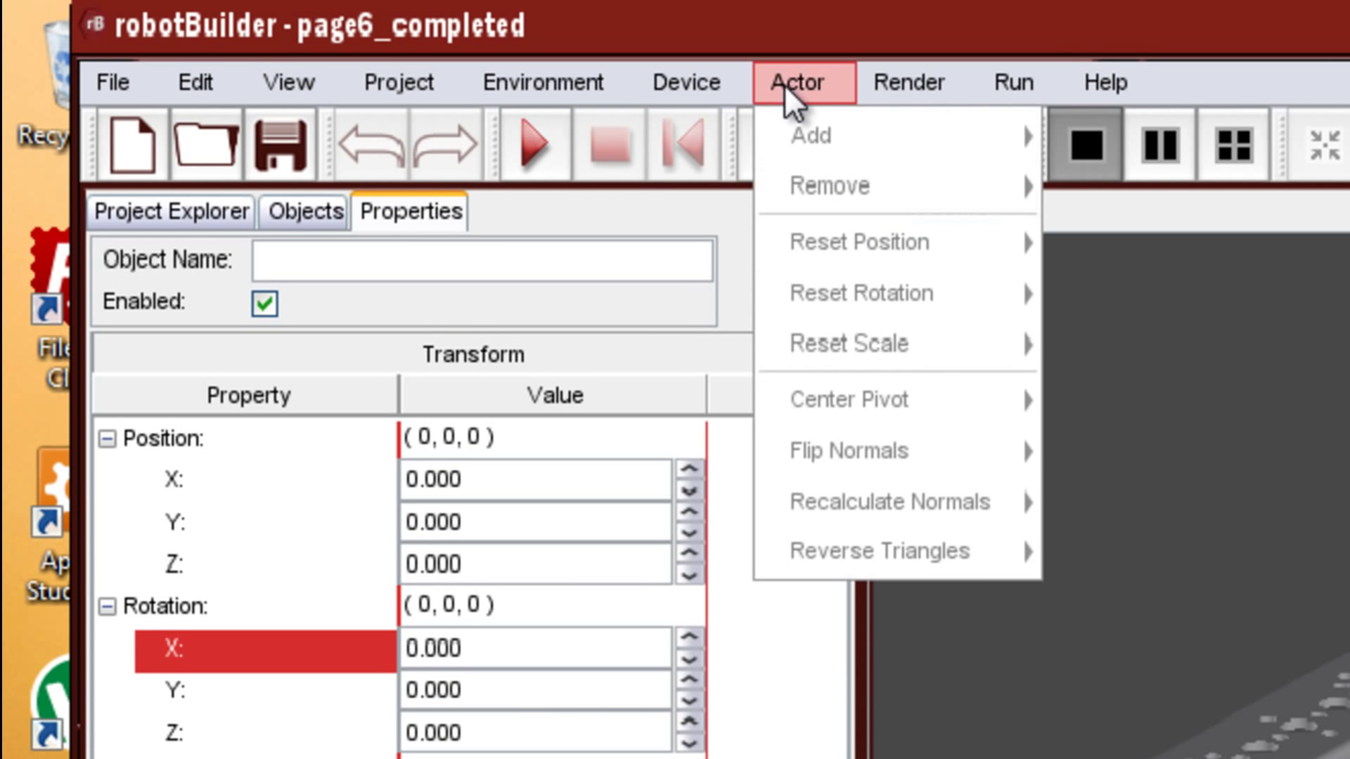
mouse_move(554, 84)
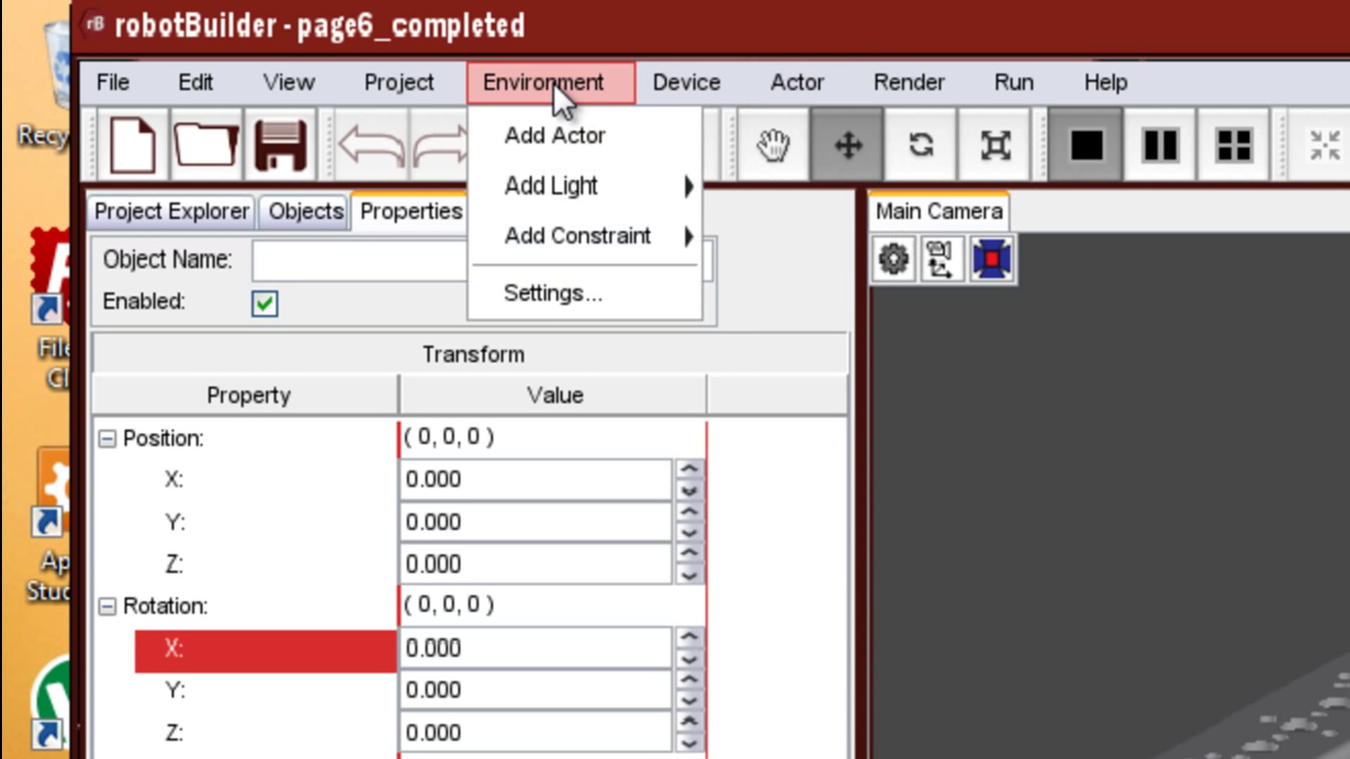
click(538, 133)
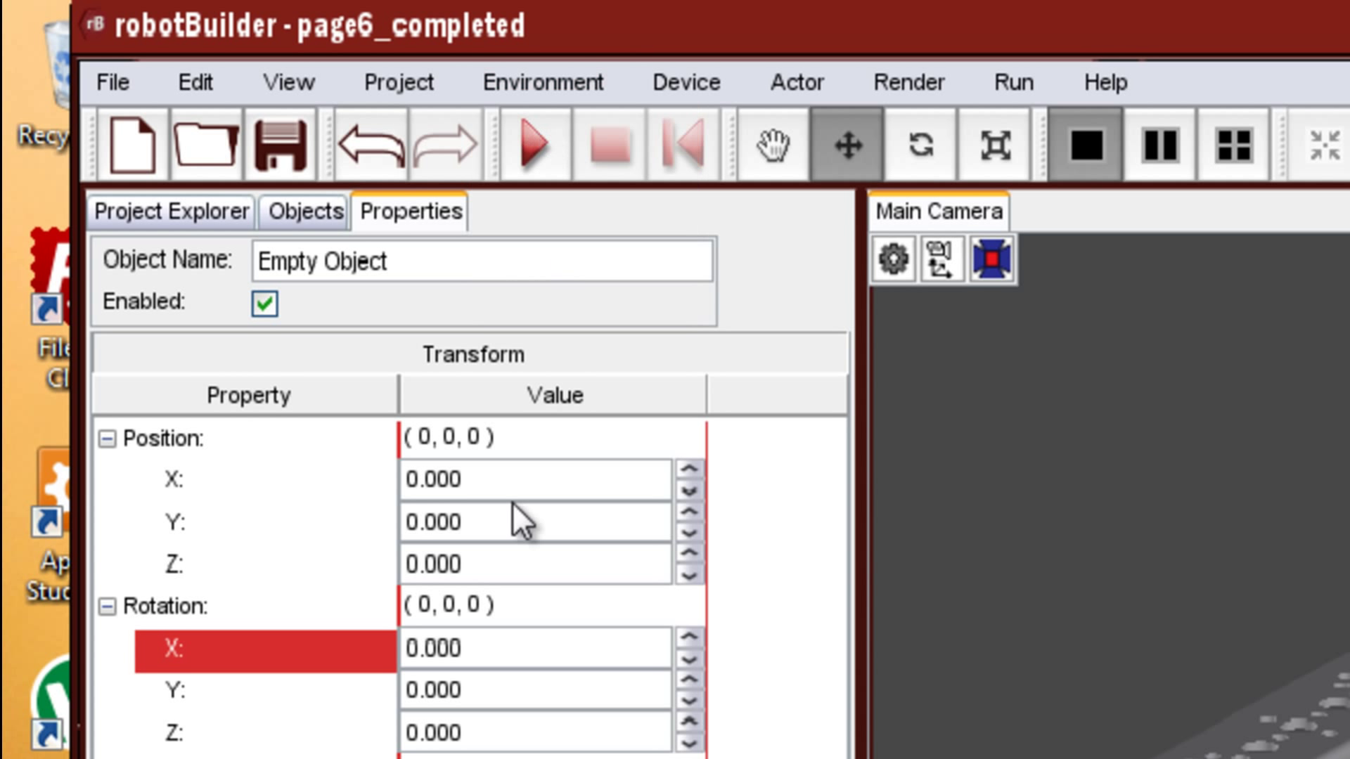
Rename the empty actor Dummy Object and nest the Chassis under it in the hierarchy
triple_click(464, 274)
text(Dum)
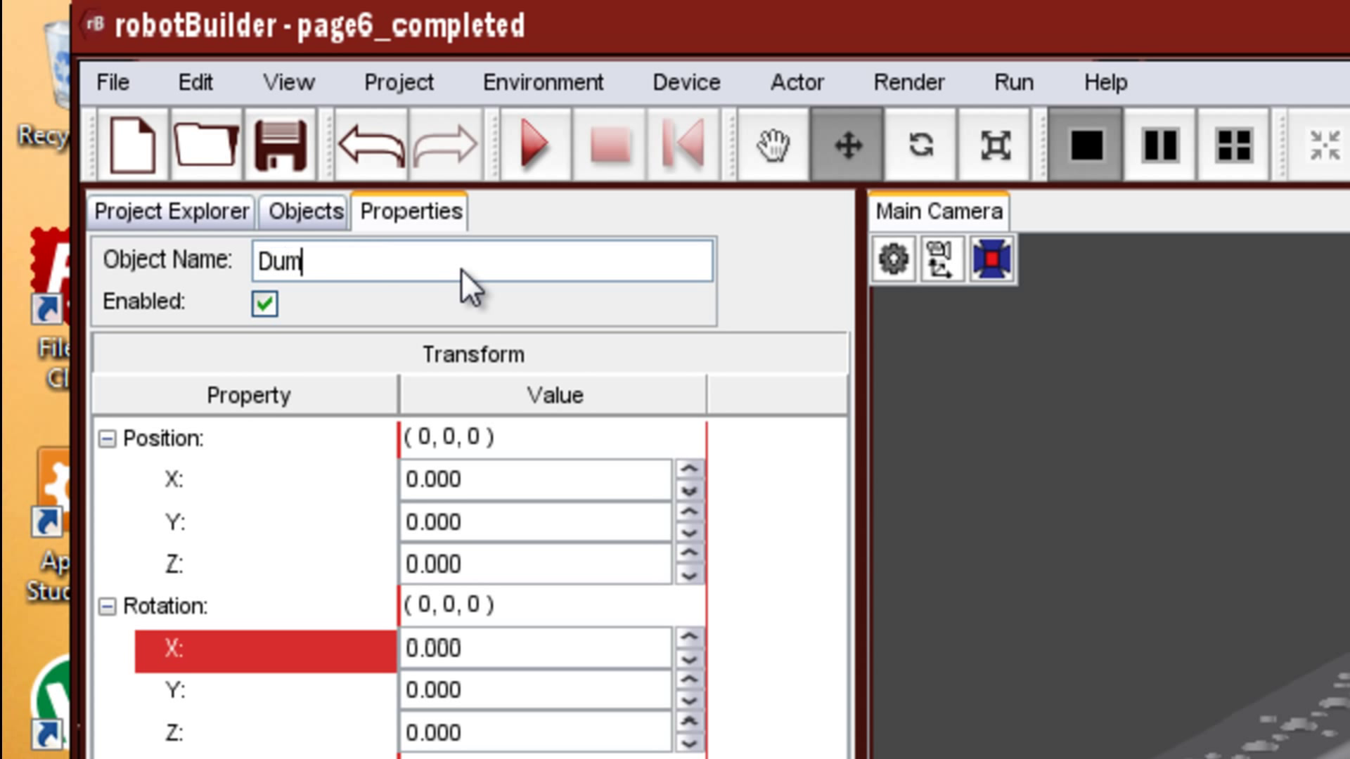
text(my Object)
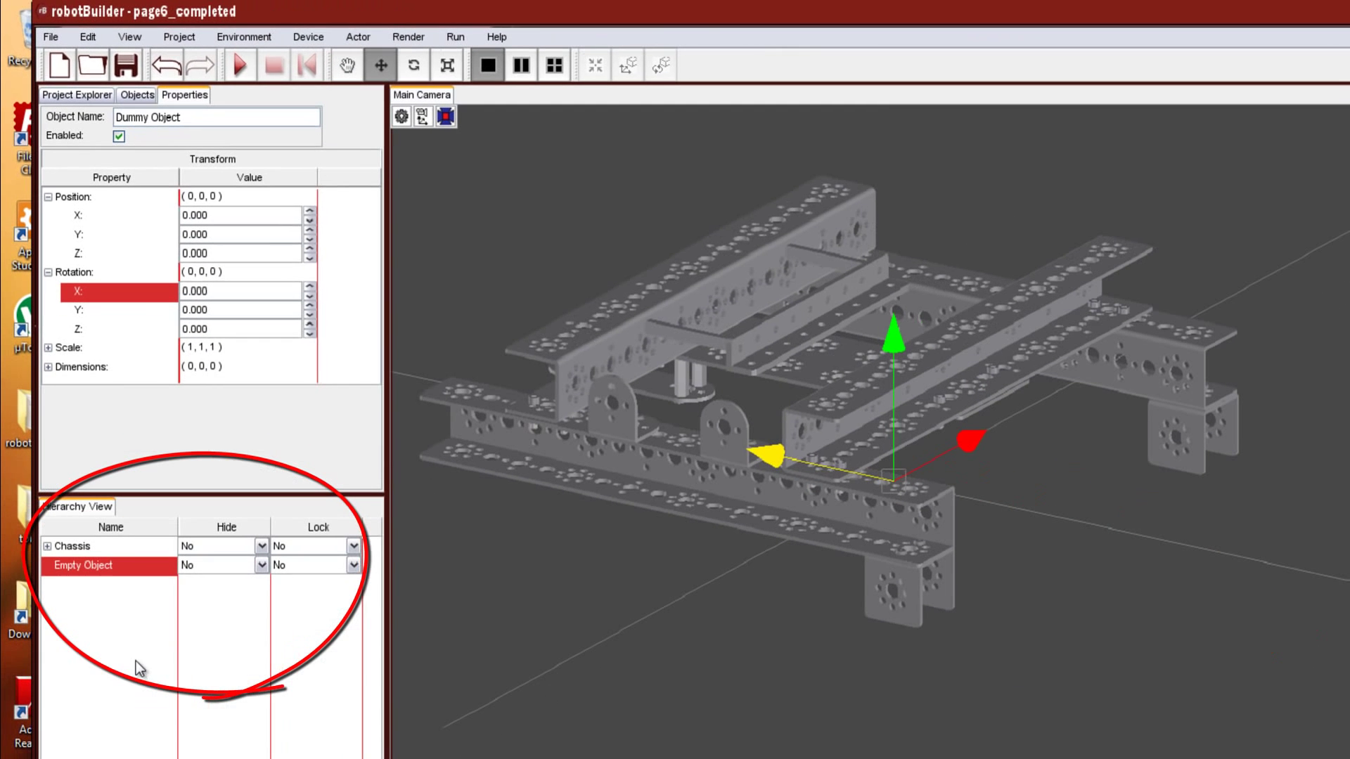
click(136, 633)
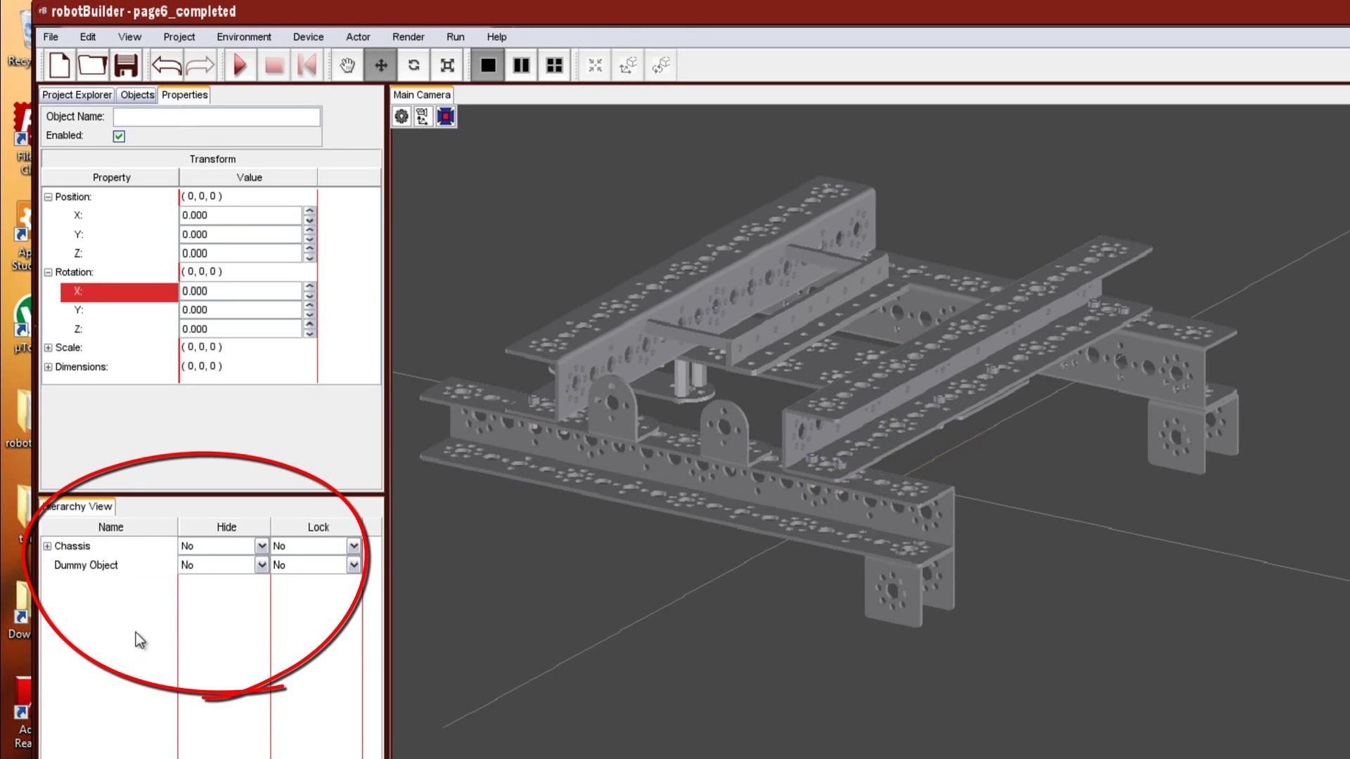
drag(84, 547, 116, 565)
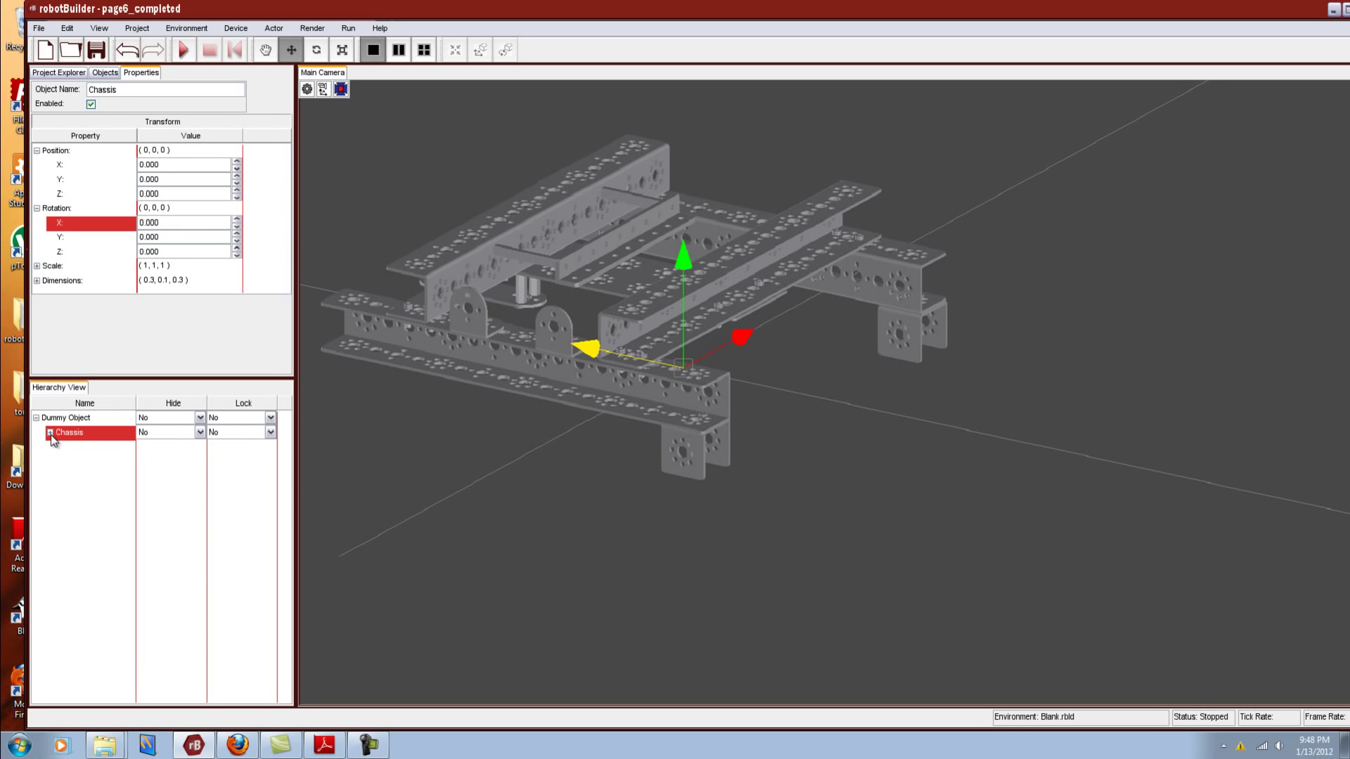
Examine where the Chassis's back, front, left and right 288 mm channels and its 64 mm x 192 mm plate sit, ending with the Chassis group collapsed
click(51, 433)
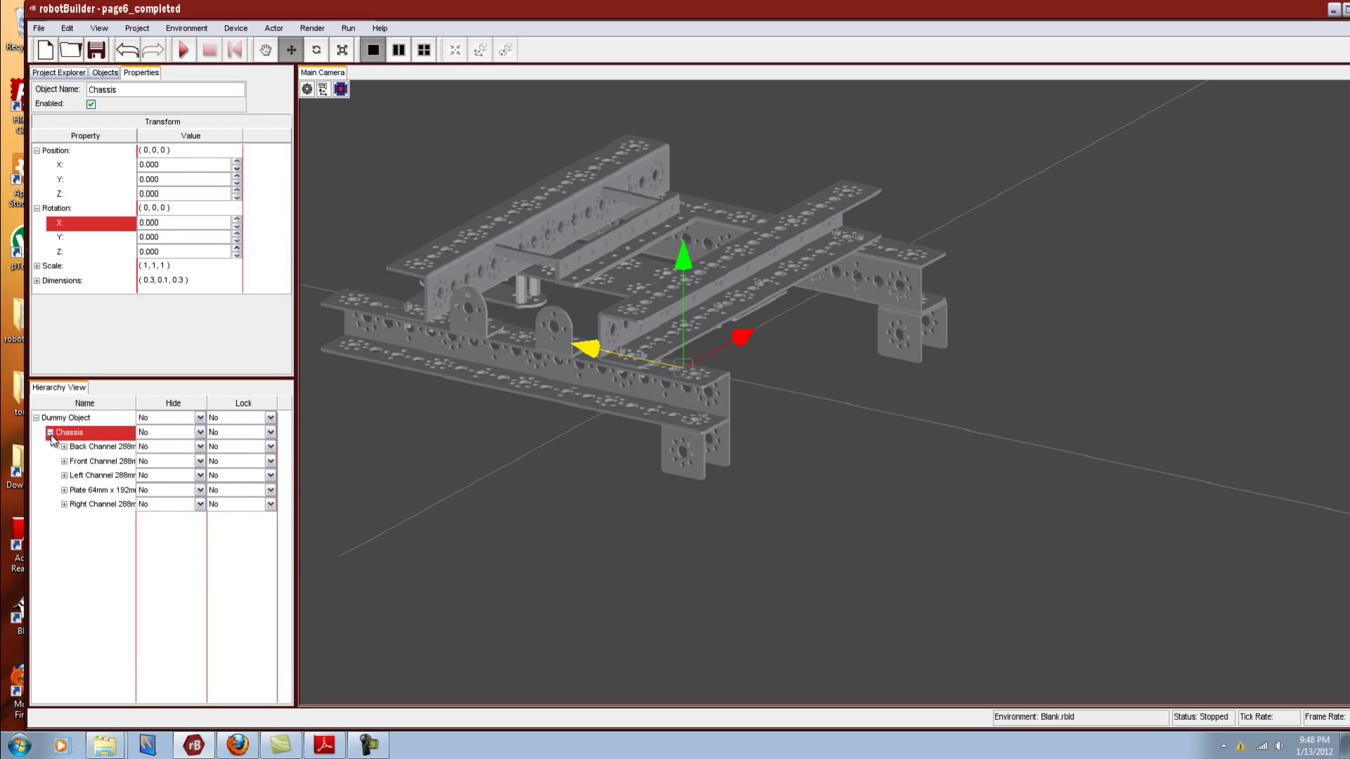
click(103, 448)
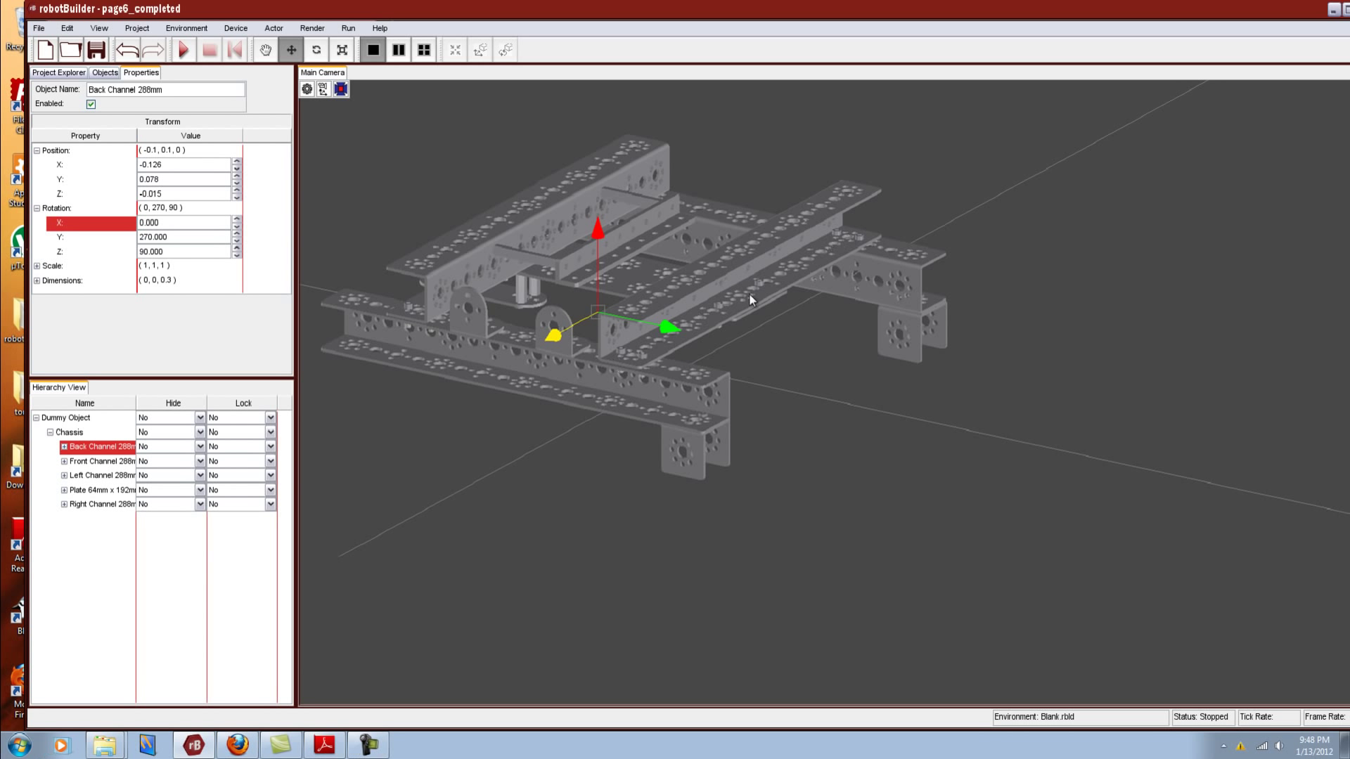
click(109, 464)
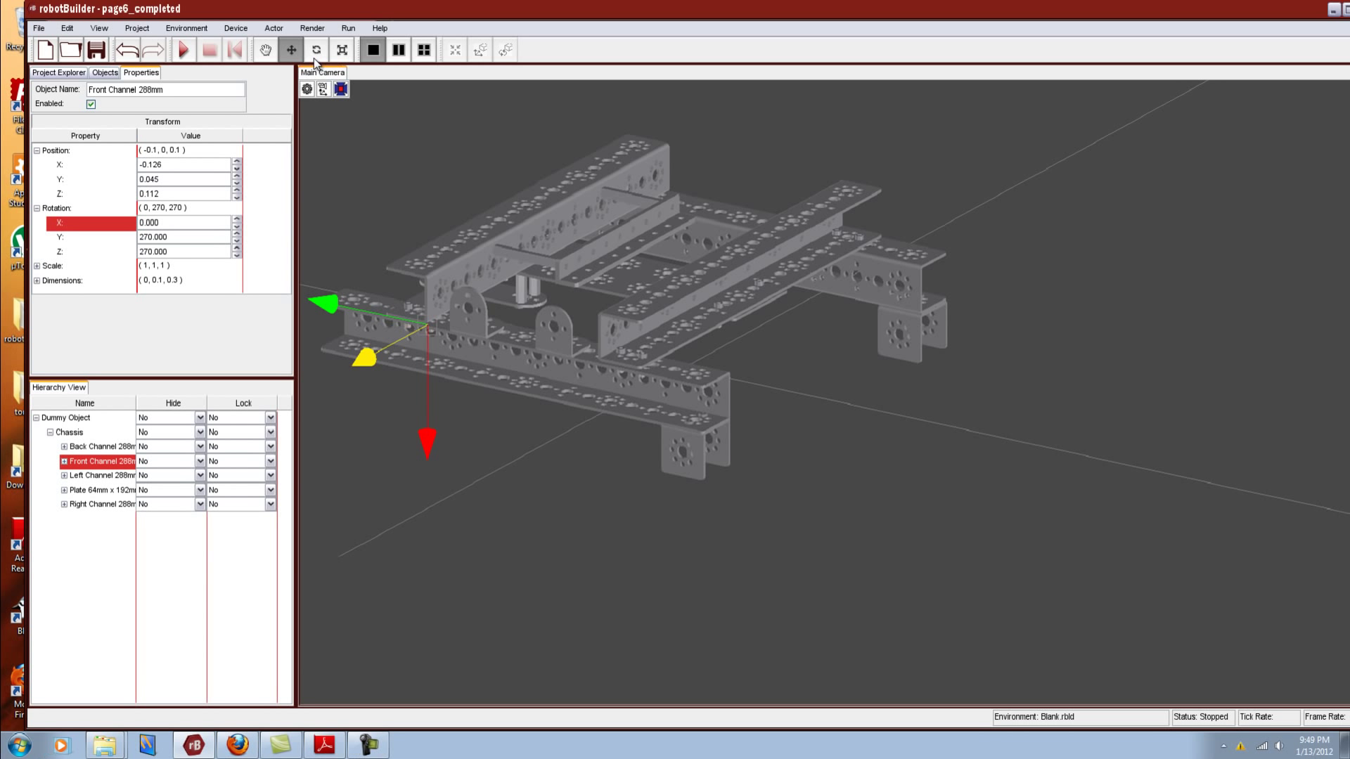
click(378, 188)
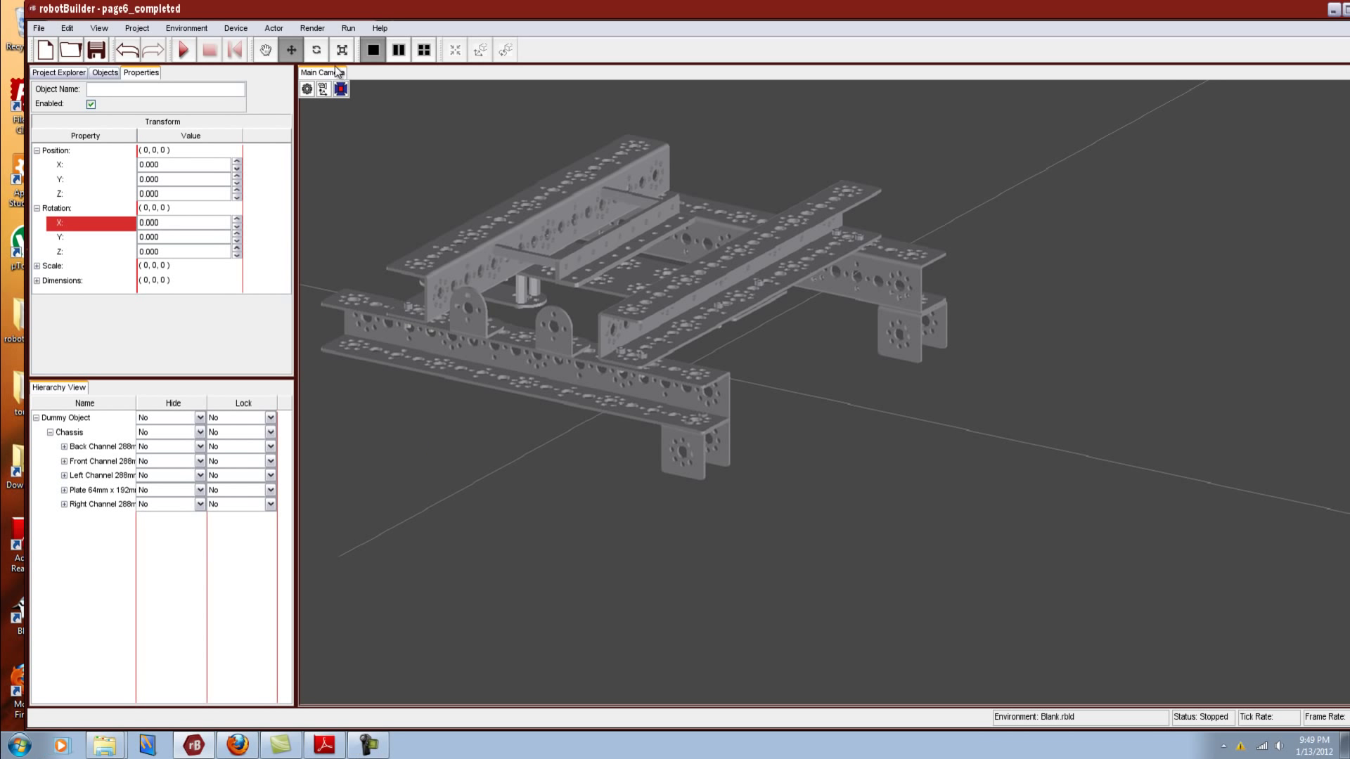
click(265, 51)
drag(365, 124, 498, 395)
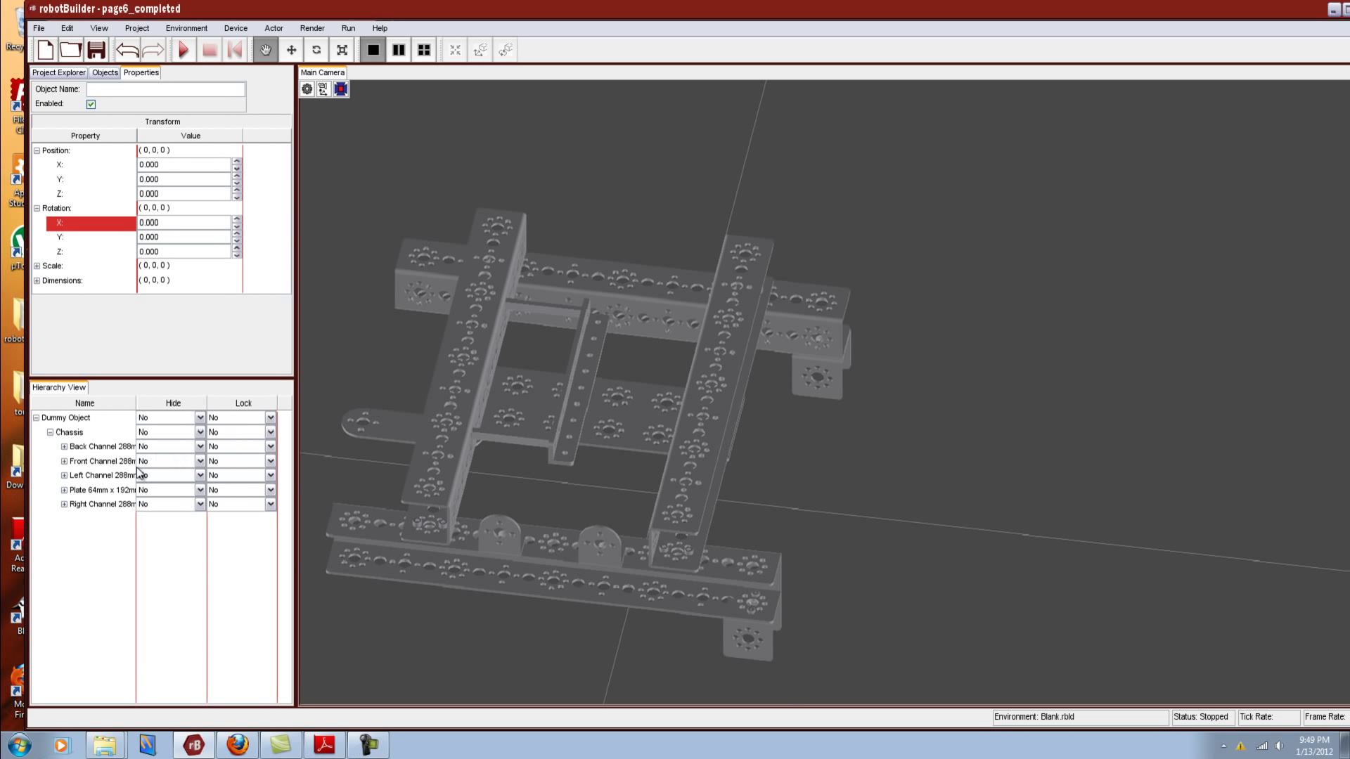
click(123, 479)
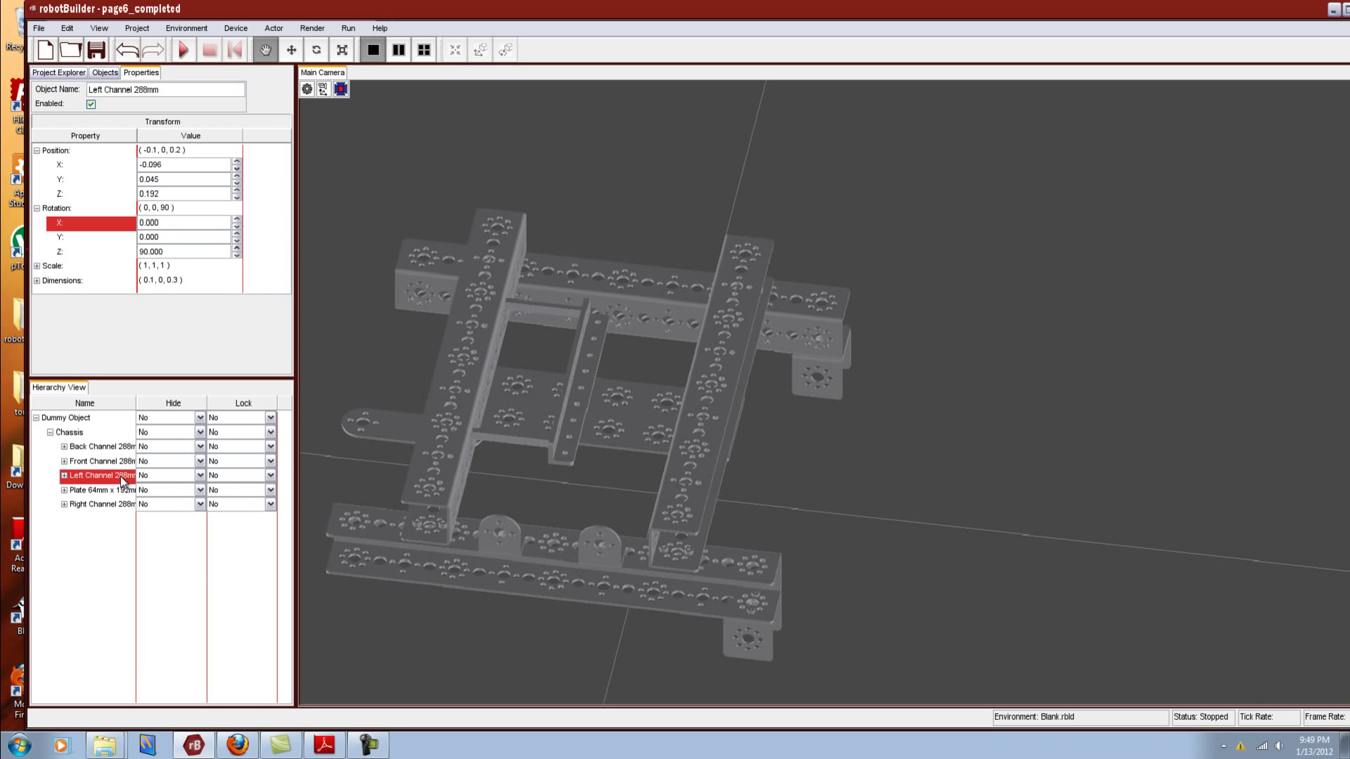
click(291, 51)
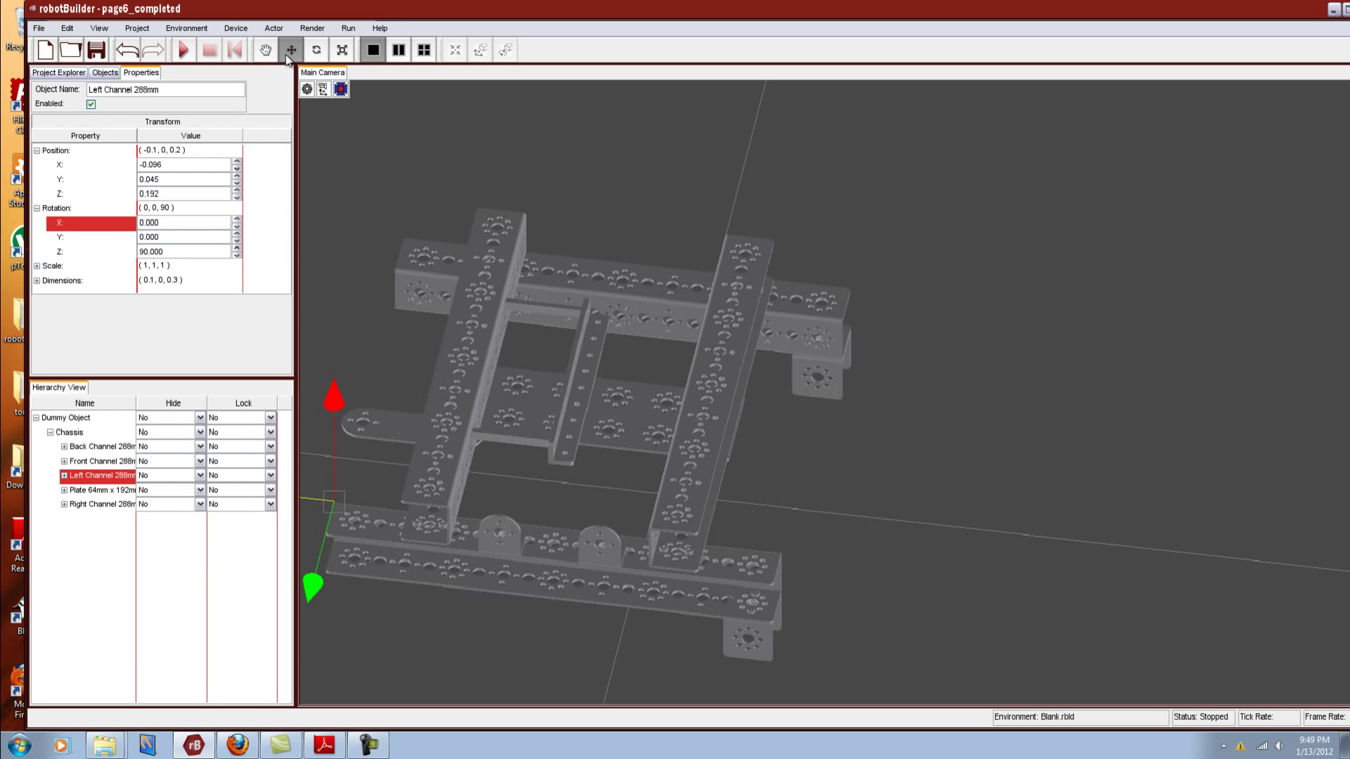
click(111, 492)
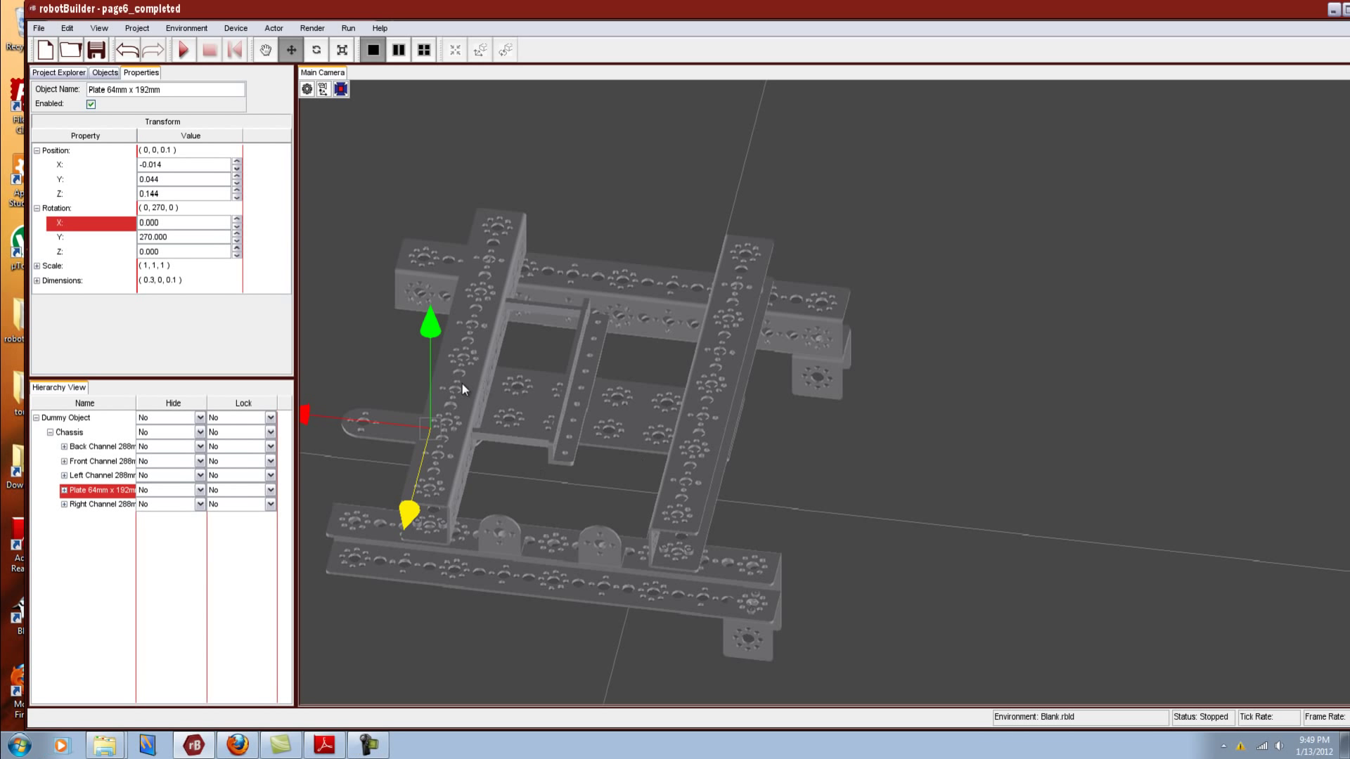
click(94, 505)
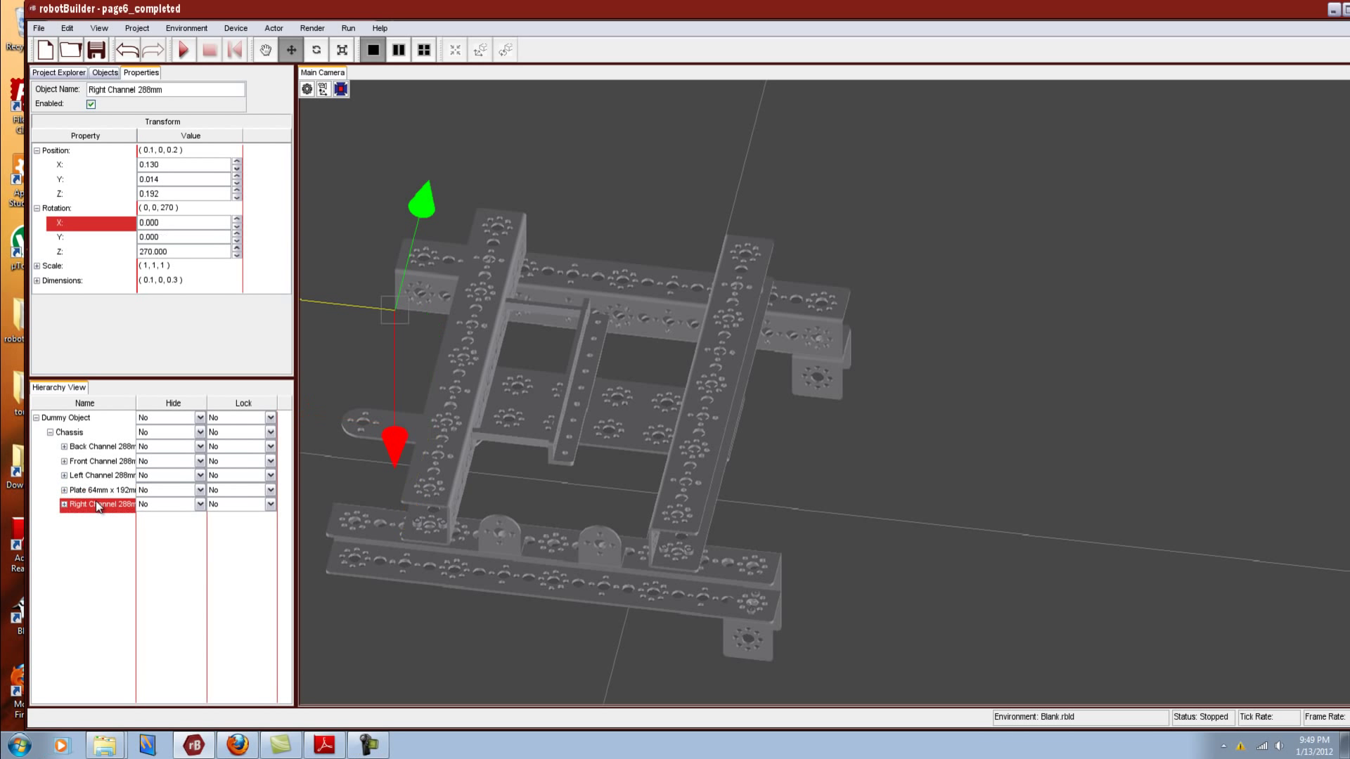
click(50, 432)
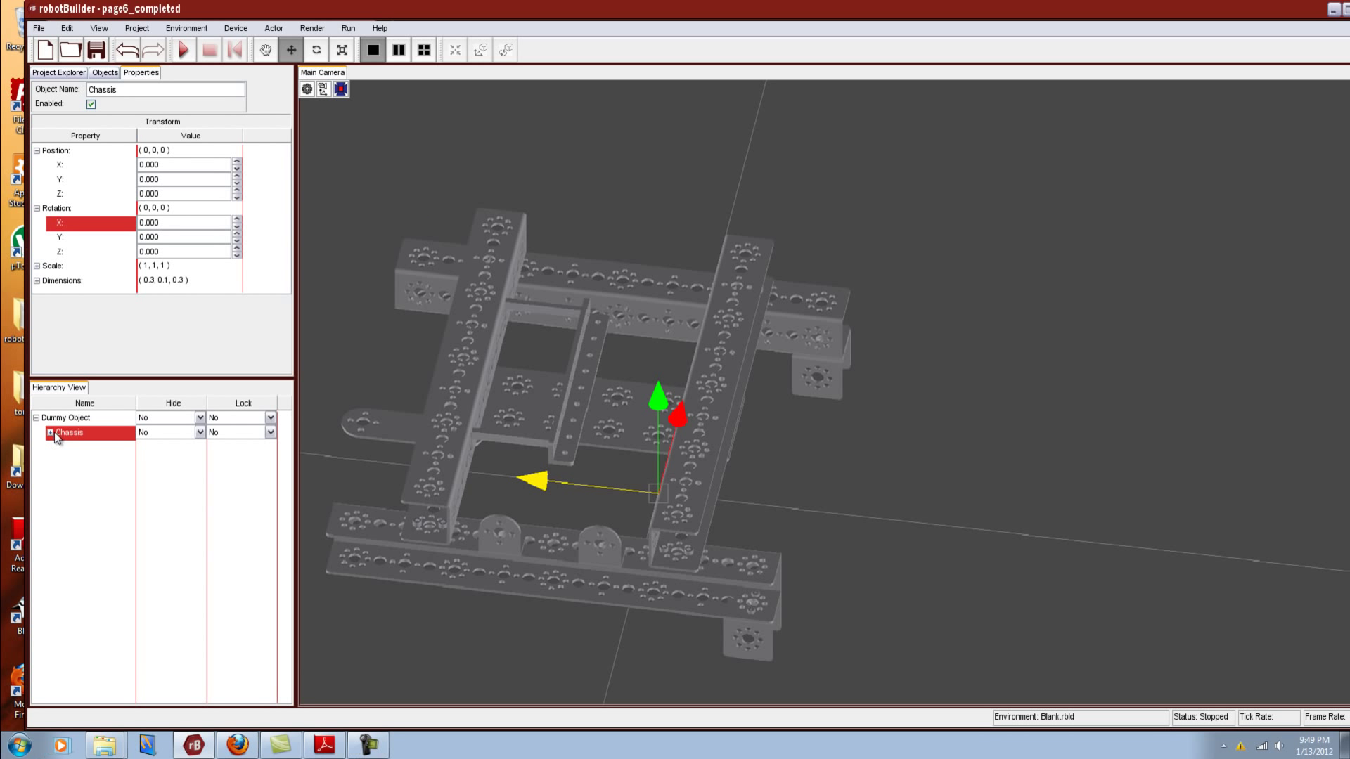